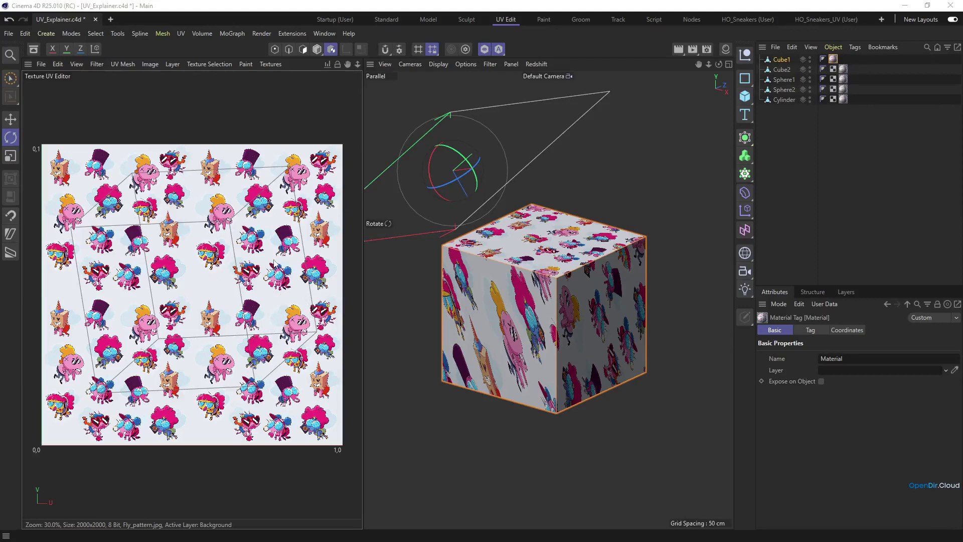
Step: Rotate the material projection on Cube1 to different angles and examine how the pattern stretches across the cube's faces
mouse_move(451, 173)
left_mouse_down()
mouse_move(442, 179)
mouse_move(451, 168)
mouse_move(460, 175)
mouse_move(454, 168)
left_mouse_up()
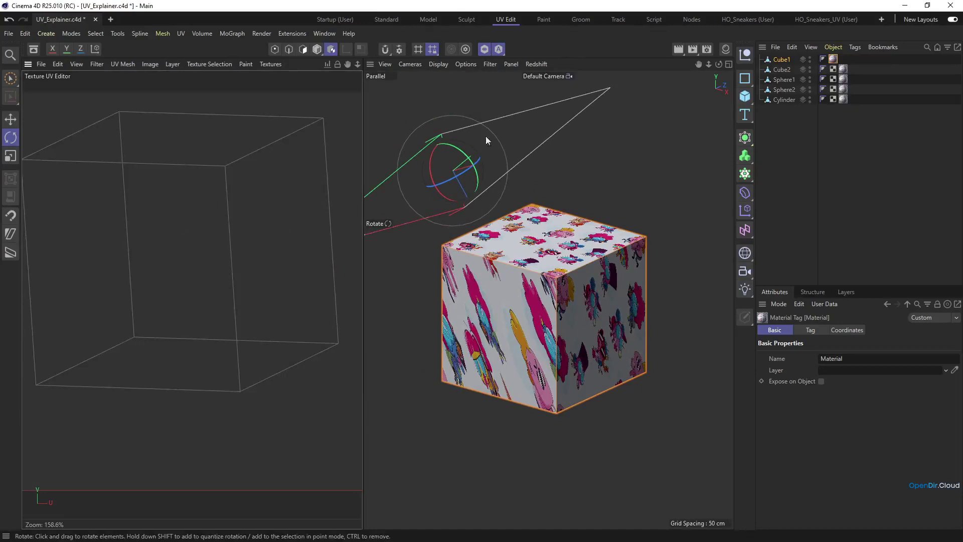
left_click_drag(447, 165, 519, 161)
key("e")
key("r")
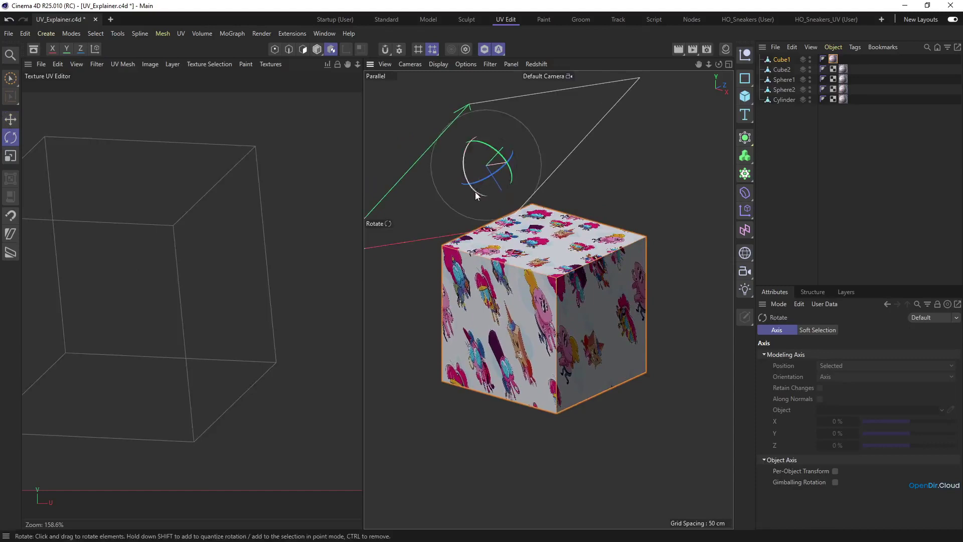
left_click_drag(476, 193, 475, 191)
left_click_drag(576, 282, 579, 330, "alt")
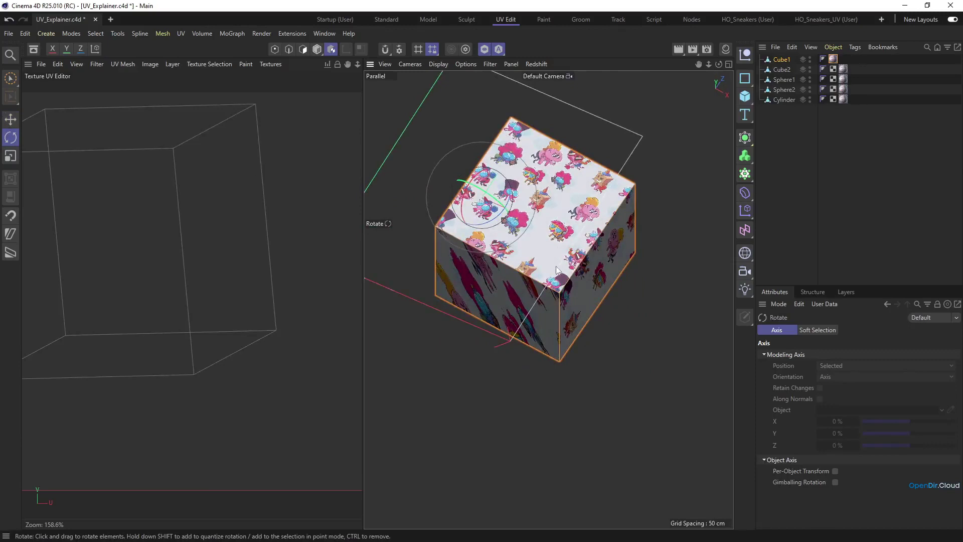
left_click_drag(556, 270, 535, 227, "alt")
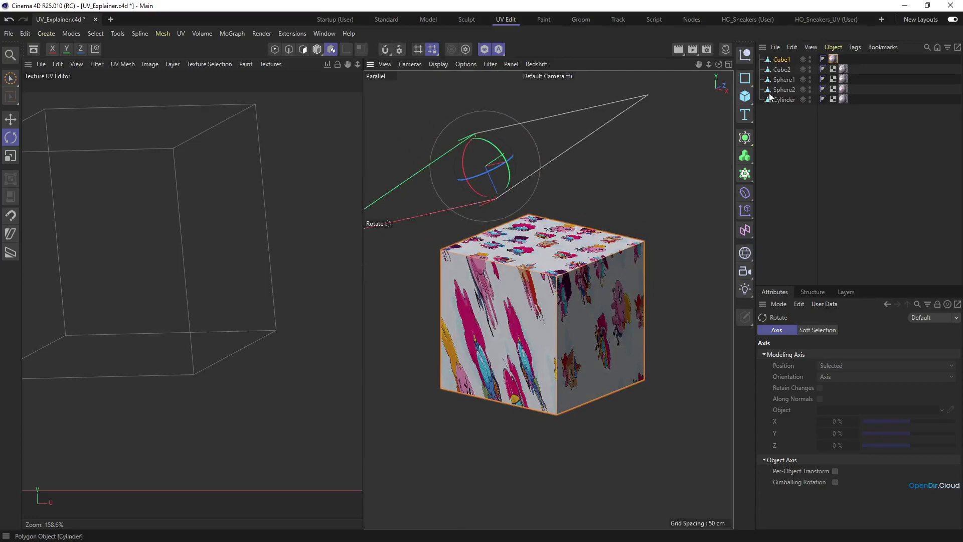
Step: Select all polygons of Cube2's UV island and scale the island to change the pattern size on the cube
left_click(780, 71)
double_click(183, 267)
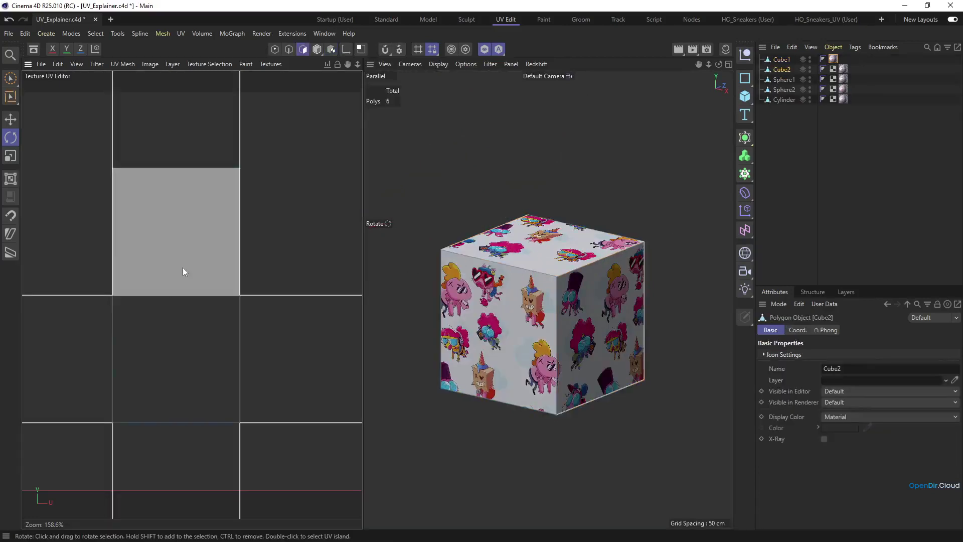
key("t")
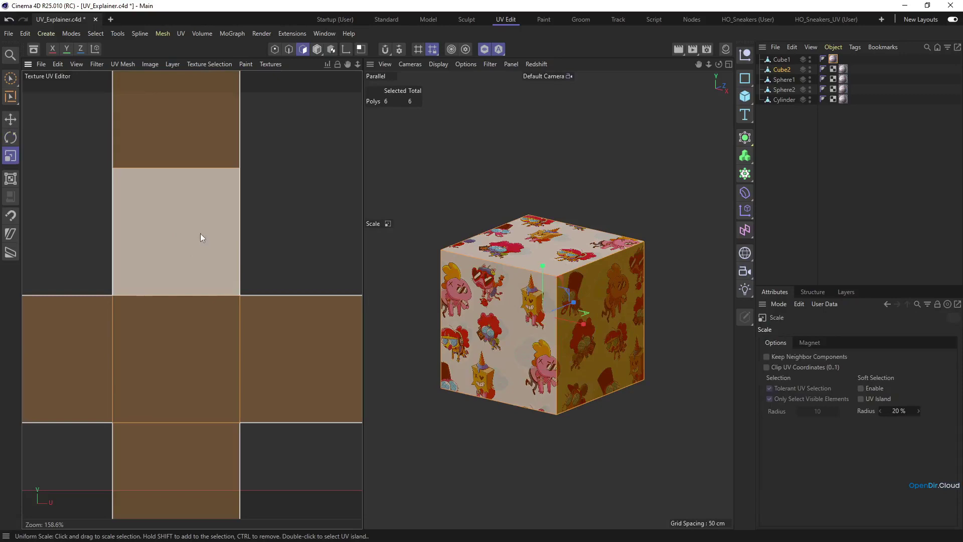
left_click_drag(200, 234, 77, 301)
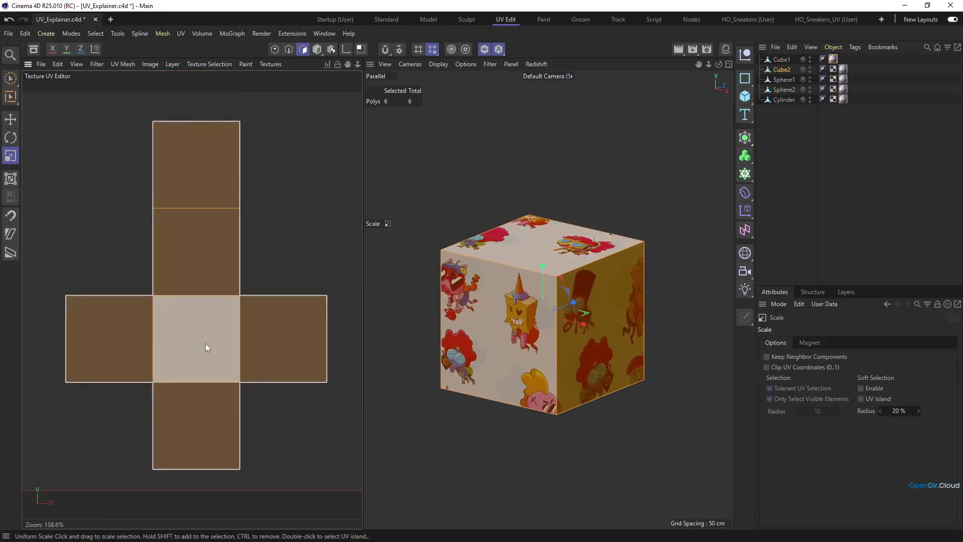
left_click_drag(205, 343, 149, 352)
Step: Undo the last UV change on Cube2 and display its edges in edge mode to examine the seams
key("r")
key("ctrl+z")
left_click(289, 49)
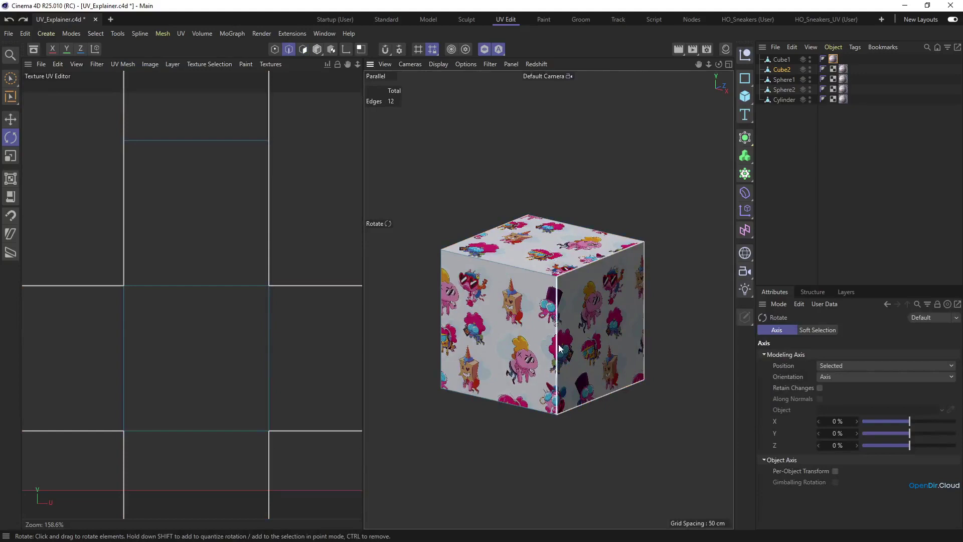
left_click_drag(593, 285, 565, 290)
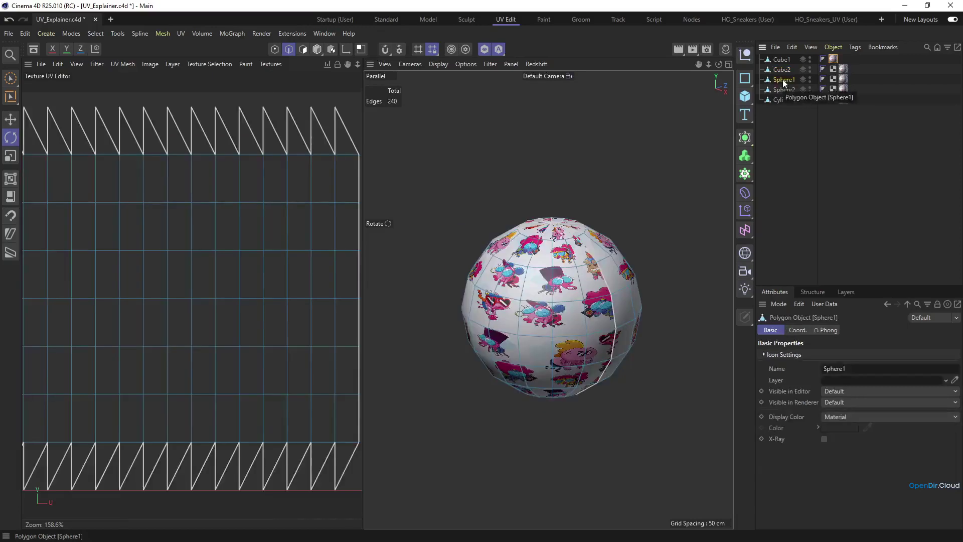
Step: Examine how Sphere1's polygons correspond to its UV island in polygon mode, selecting the whole island and clearing the selection
key("Return")
left_click(534, 293)
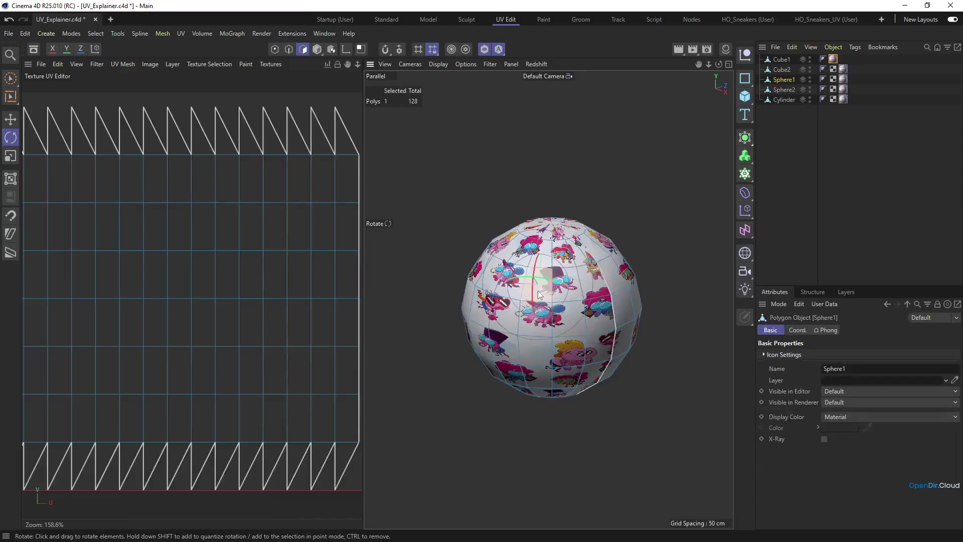
double_click(228, 275)
scroll(229, 279, "down", 4)
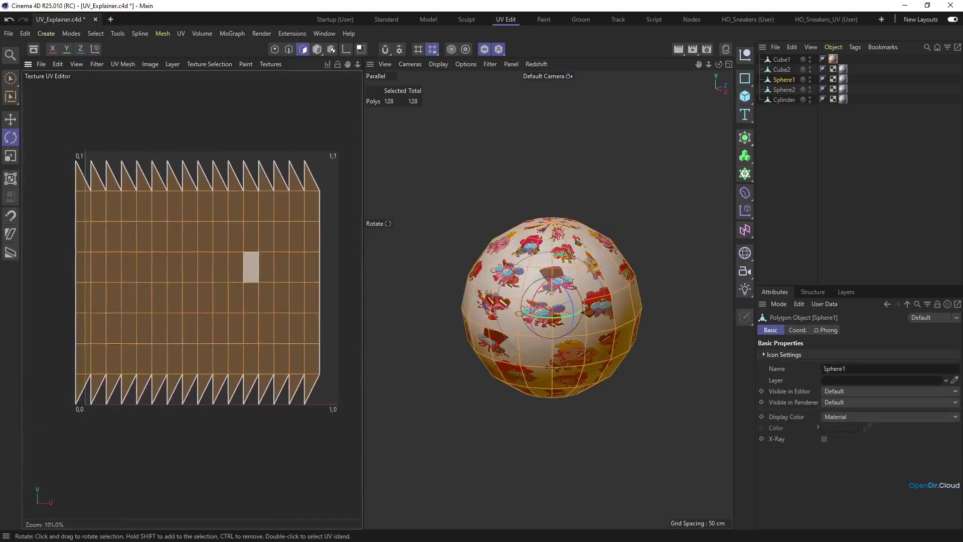
left_click(647, 198)
left_click_drag(613, 284, 623, 324, "alt")
left_click(234, 261)
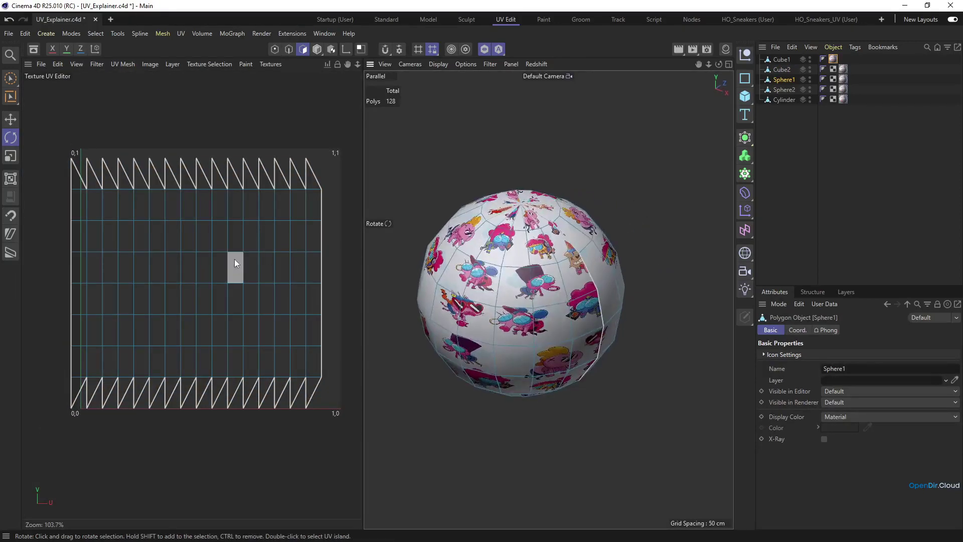
Step: Select Sphere1's whole UV island and scale it, checking the pattern at the sphere's pole and around its sides
left_click(243, 210)
double_click(198, 257)
key("t")
left_click_drag(205, 275, 248, 273)
left_click_drag(521, 212, 524, 235, "alt")
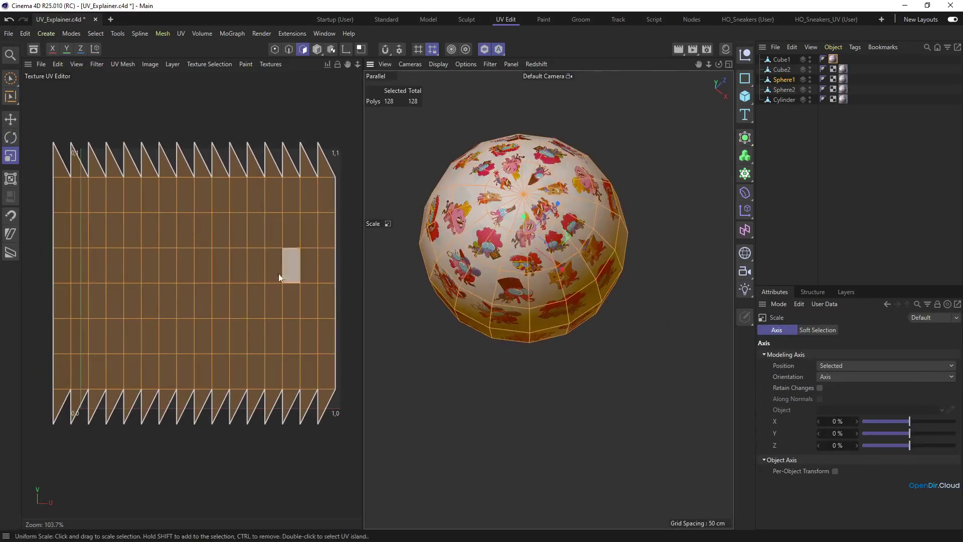
right_click(261, 267)
left_click(220, 267)
mouse_move(549, 287)
left_mouse_down("alt")
mouse_move(577, 235)
mouse_move(582, 194)
mouse_move(545, 279)
left_mouse_up("alt")
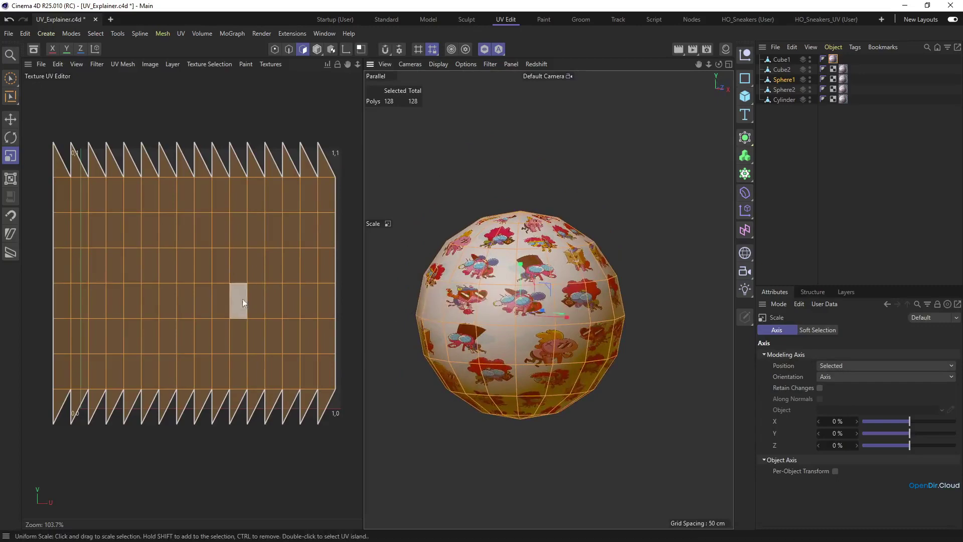
left_click_drag(242, 299, 224, 317)
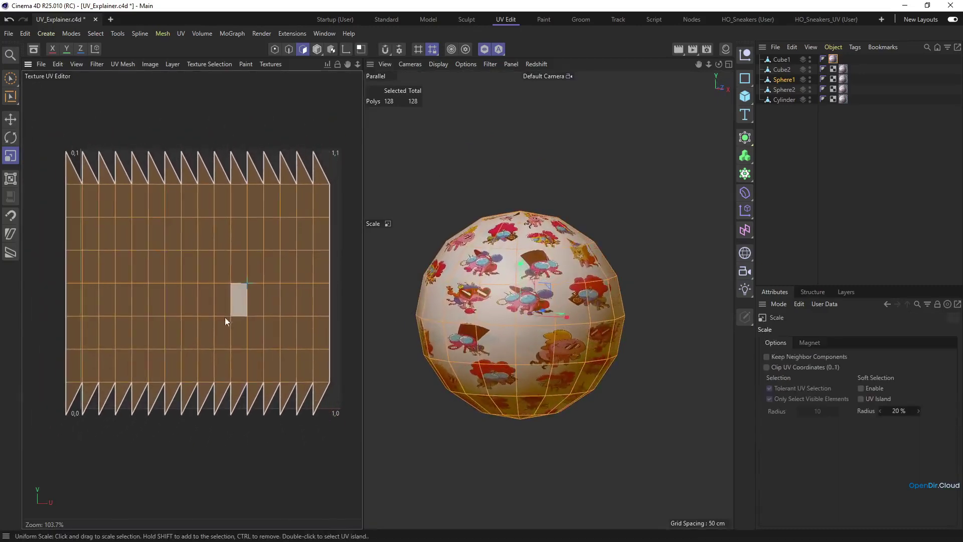
Step: Scale and move the UV island of Sphere2's upper hemisphere slightly, checking the pattern over its pole and seam
left_click(783, 90)
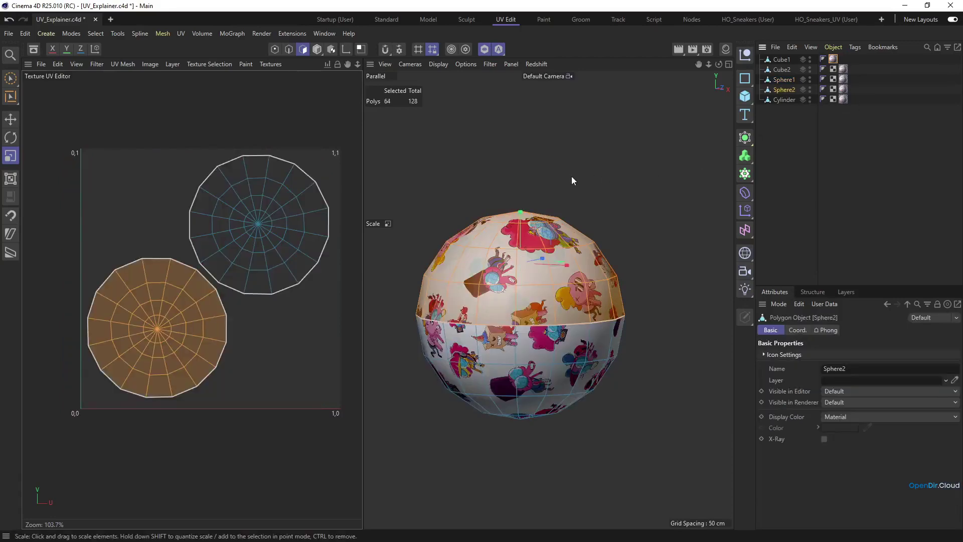
left_click_drag(574, 310, 562, 344, "alt")
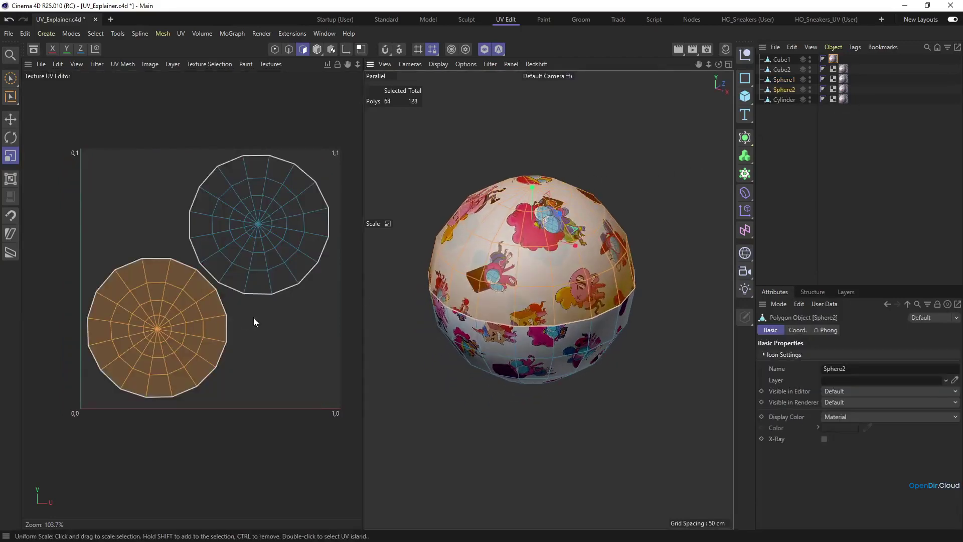
left_click_drag(576, 204, 577, 253, "alt")
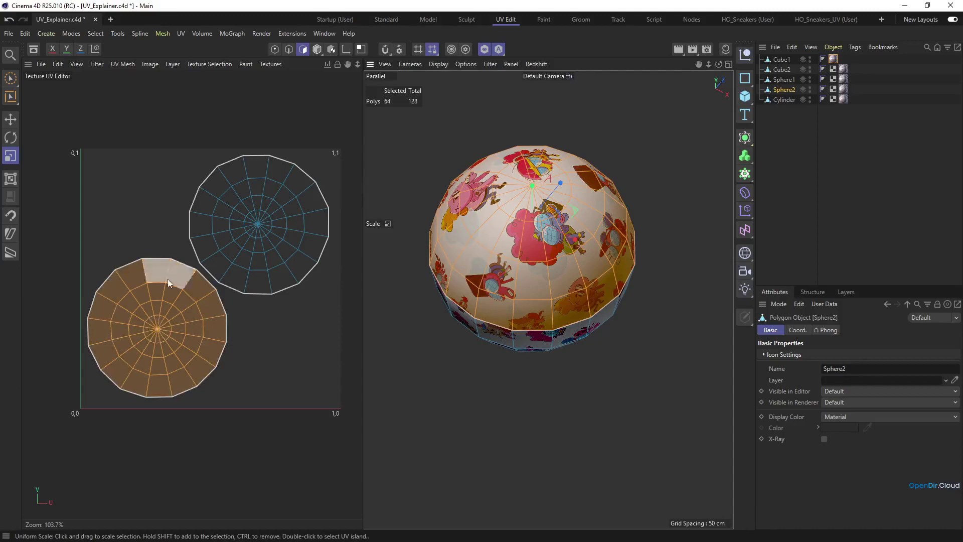
key("e")
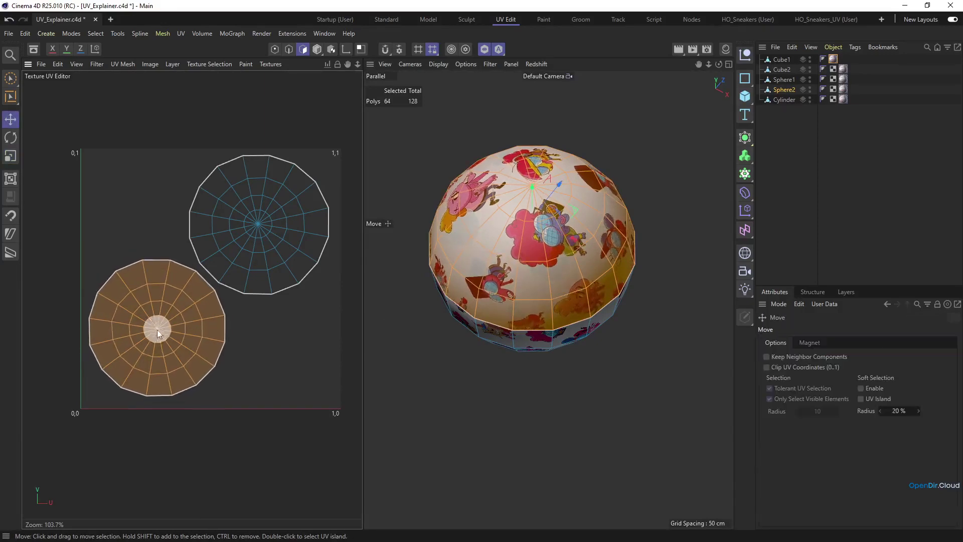
mouse_move(158, 333)
left_mouse_down()
mouse_move(156, 313)
mouse_move(196, 307)
mouse_move(141, 341)
mouse_move(175, 306)
mouse_move(156, 331)
left_mouse_up()
left_click_drag(640, 331, 645, 270, "alt")
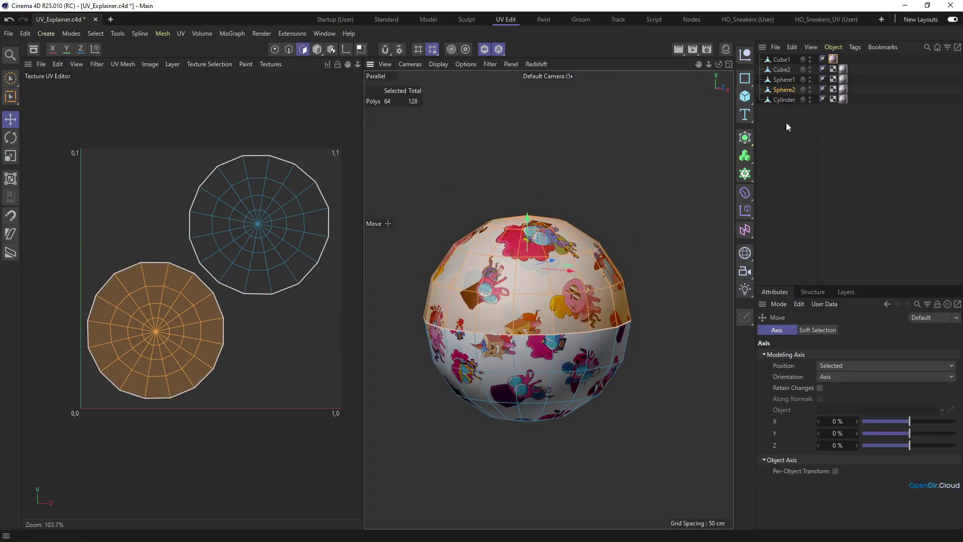
Step: Select the Cylinder and examine how its rectangular UV island wraps around the open surface
left_click(783, 100)
middle_click_drag(579, 284, 592, 278, "alt")
right_click_drag(576, 279, 585, 278, "alt")
left_click_drag(584, 282, 586, 274, "alt")
mouse_move(247, 285)
left_mouse_down()
mouse_move(268, 290)
mouse_move(237, 287)
mouse_move(245, 291)
left_mouse_up()
left_click(409, 307)
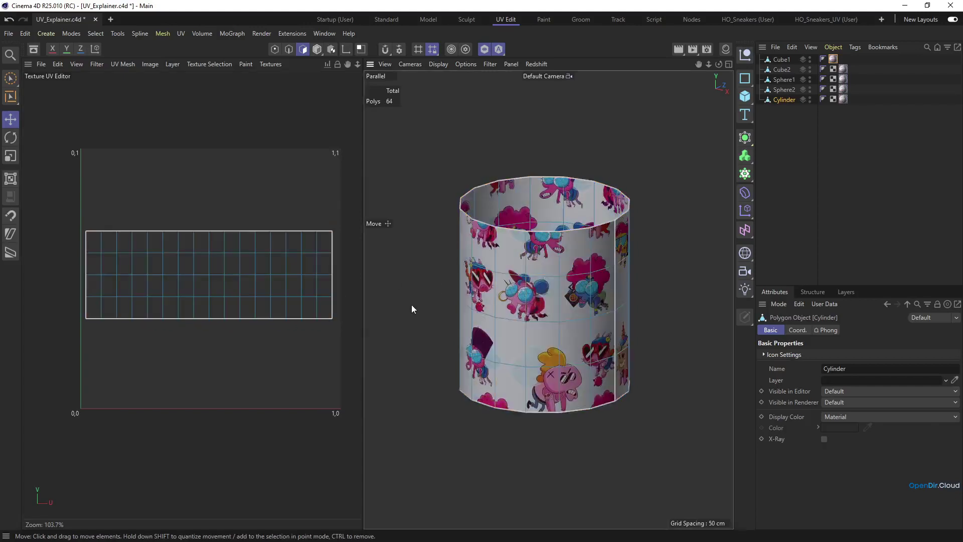
left_click_drag(547, 288, 537, 296, "alt")
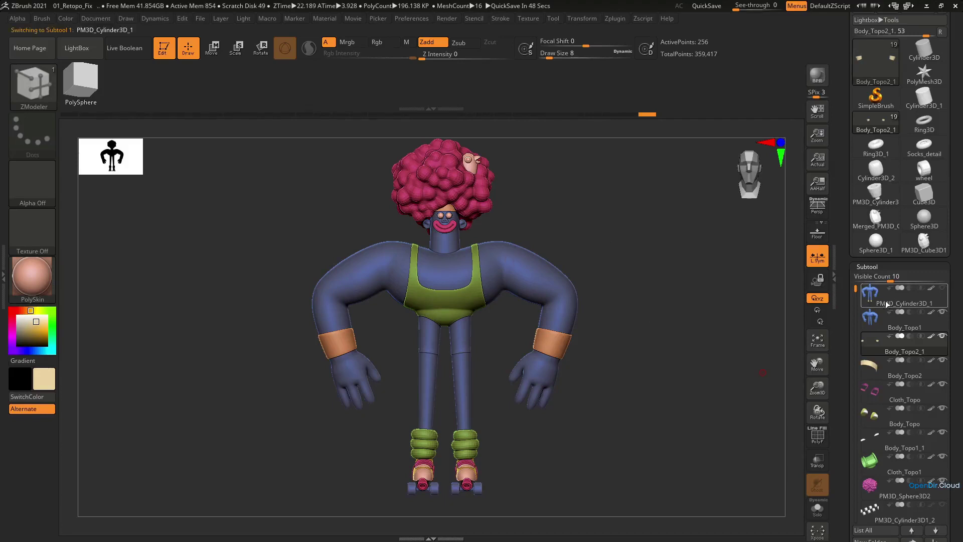
Step: Switch to ZBrush and inspect the PM3D_Cylinder3D_1 body subtool in isolation with its polyframe shown, and restore the full view
left_click(816, 510)
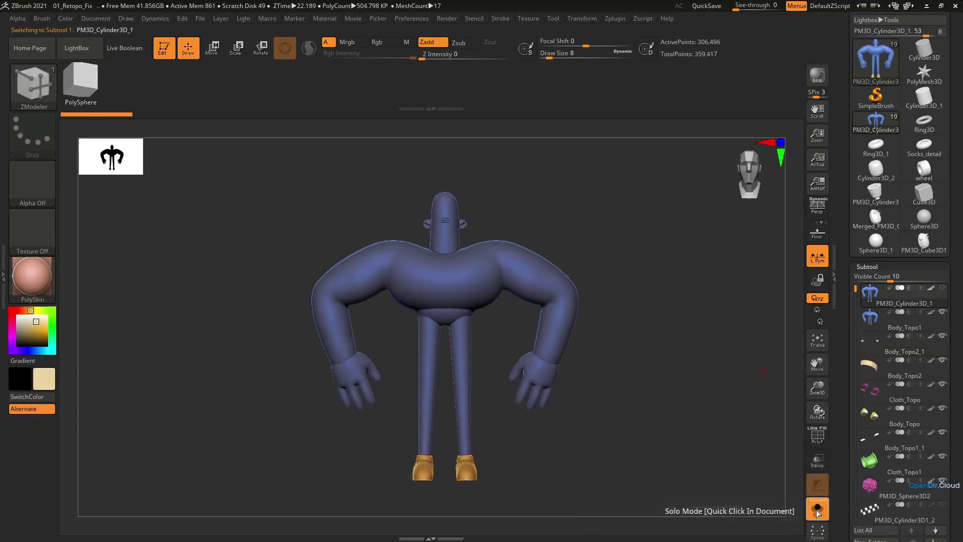
key("shift+f")
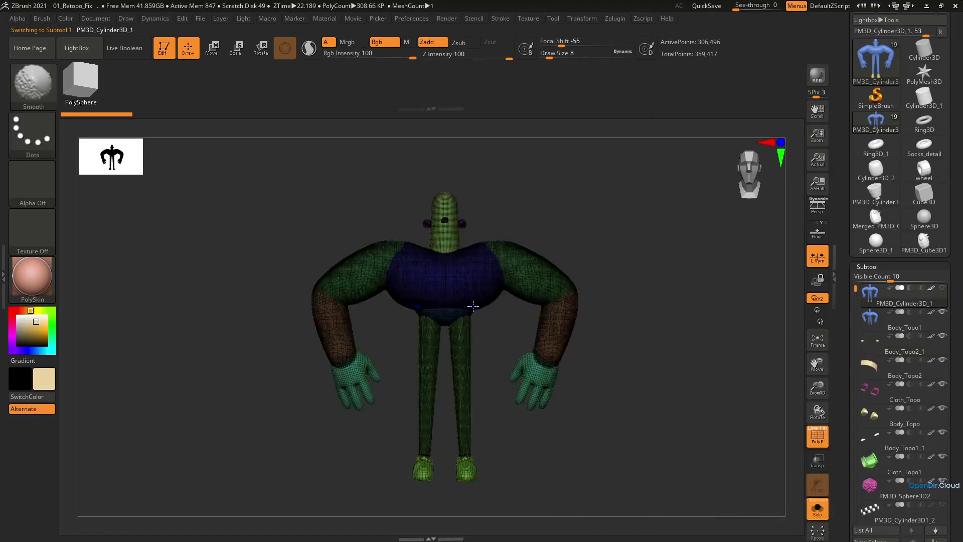
key("shift+f")
left_click(817, 509)
Step: Delete the PM3D_Cylinder3D_1 body subtool and accept the non-undoable operation
left_click_drag(955, 441, 956, 316)
left_click(875, 419)
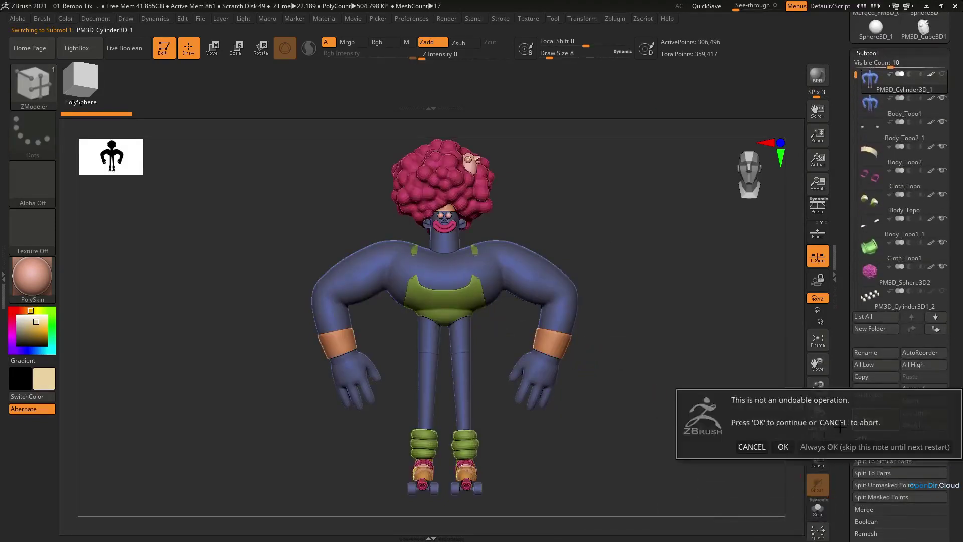
left_click(783, 446)
Step: Delete the PM3D_Cylinder3D1_2 and PM3D_Cube3D1 subtools
left_click(894, 271)
left_click_drag(540, 441, 497, 462)
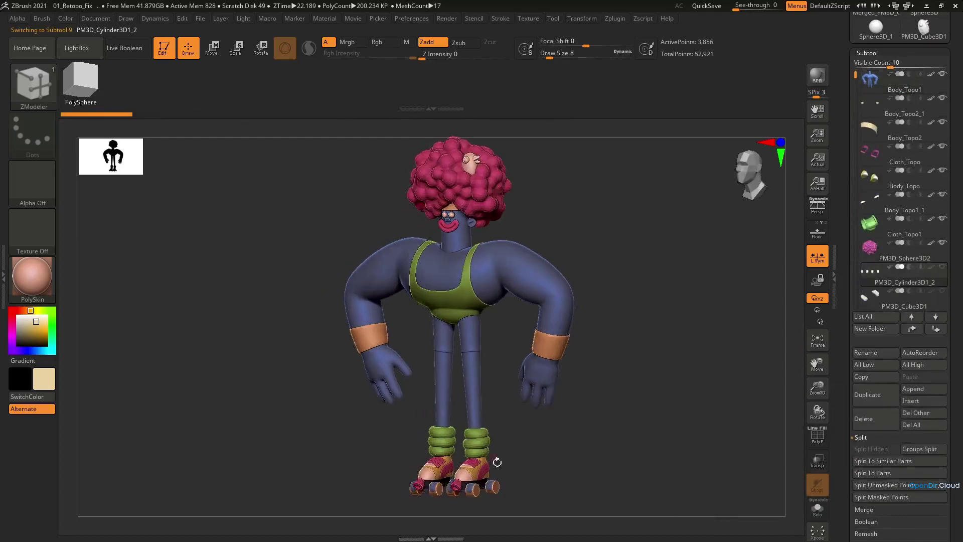
left_click(863, 419)
left_click(783, 442)
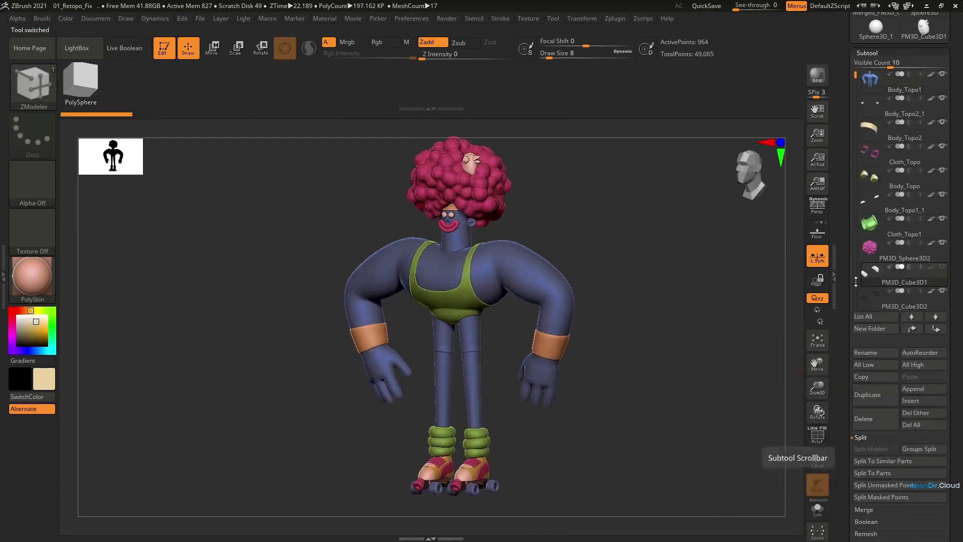
mouse_move(877, 285)
left_click(863, 418)
key("Return")
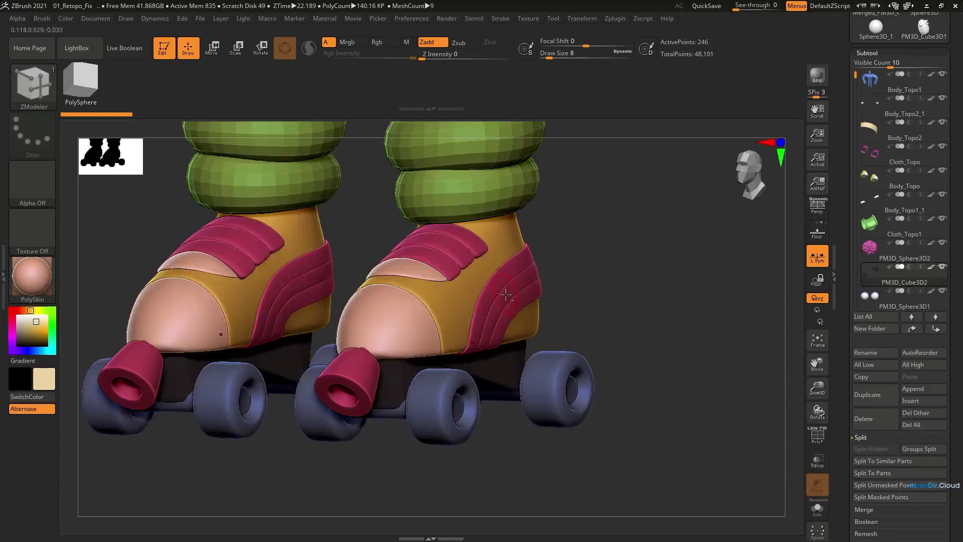
Step: Isolate the Cloth_Topo subtool with its polyframe shown and examine the polygroups on the skate's strap
left_click(816, 508)
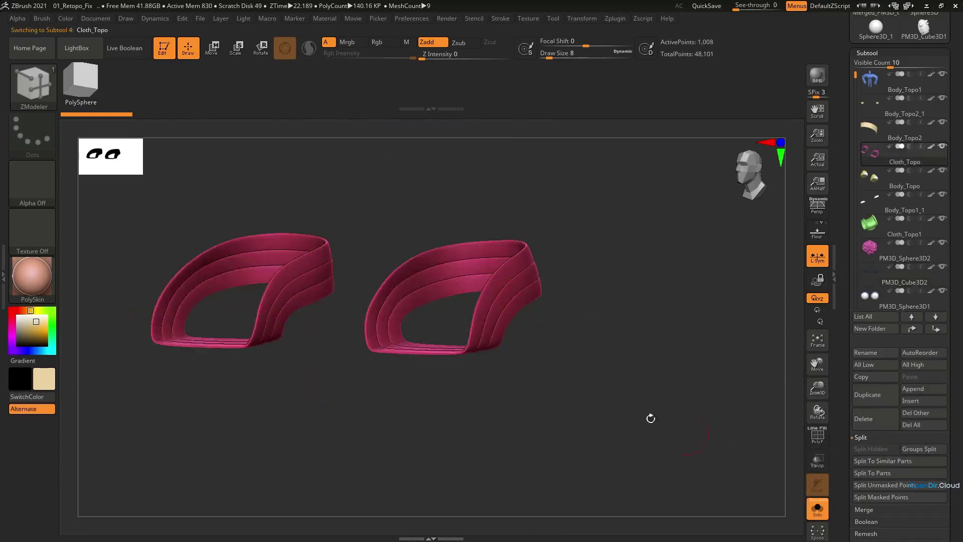
key("shift+f")
right_click_drag(489, 319, 560, 346, "alt")
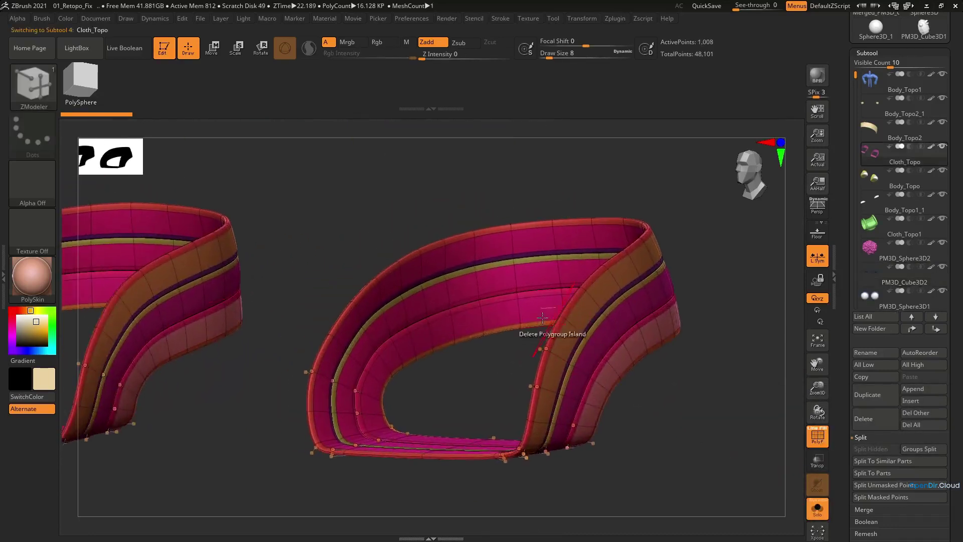
mouse_move(431, 343)
right_mouse_down()
mouse_move(441, 340)
mouse_move(436, 353)
mouse_move(449, 316)
mouse_move(438, 327)
right_mouse_up()
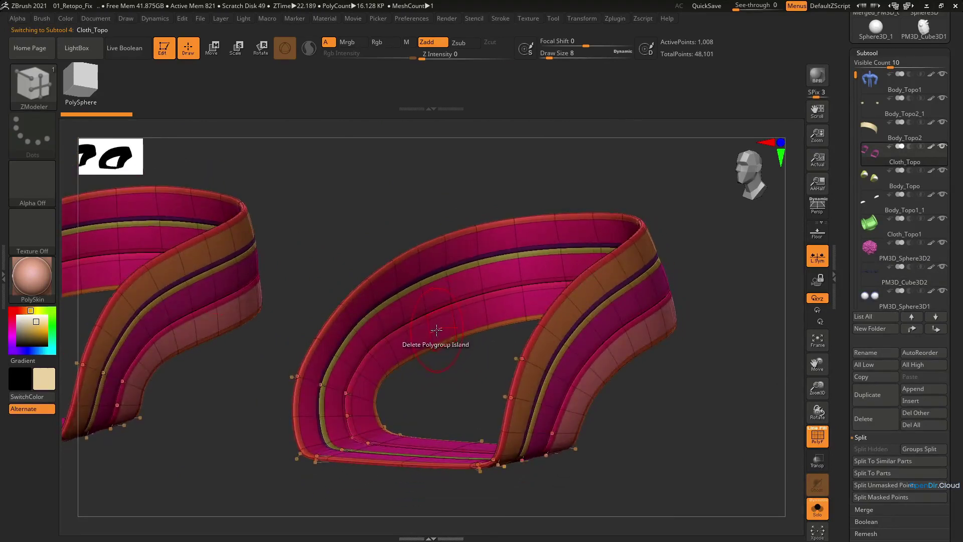
Step: Set the ZModeler polygon action Delete to target Polyloop and try it on the inner side of the strap
key("space")
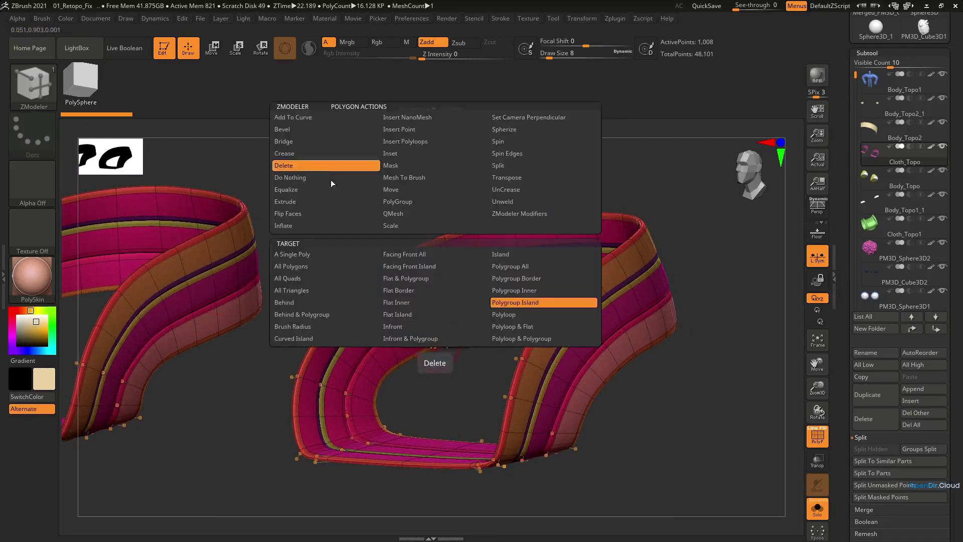
left_click(501, 313)
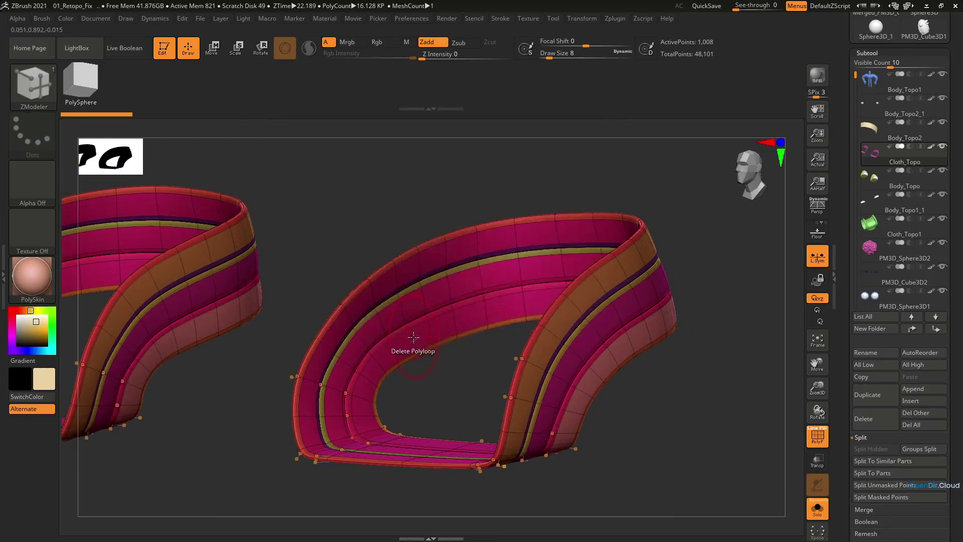
left_click(413, 337)
Step: Examine the strap's base polygons with the dynamic subdivision preview switched off
key("shift+d")
right_click_drag(403, 315, 415, 316, "ctrl")
left_click(415, 316)
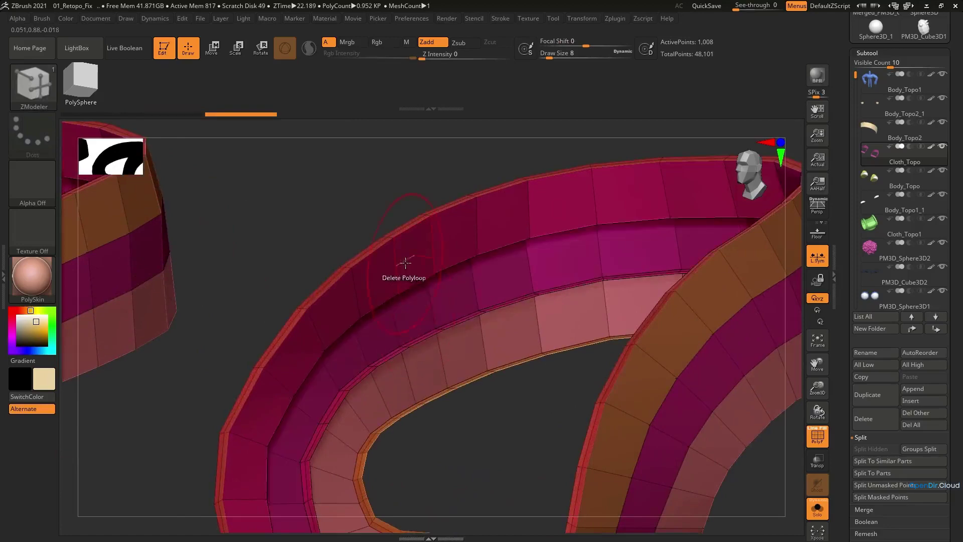
key("f")
key("shift+d")
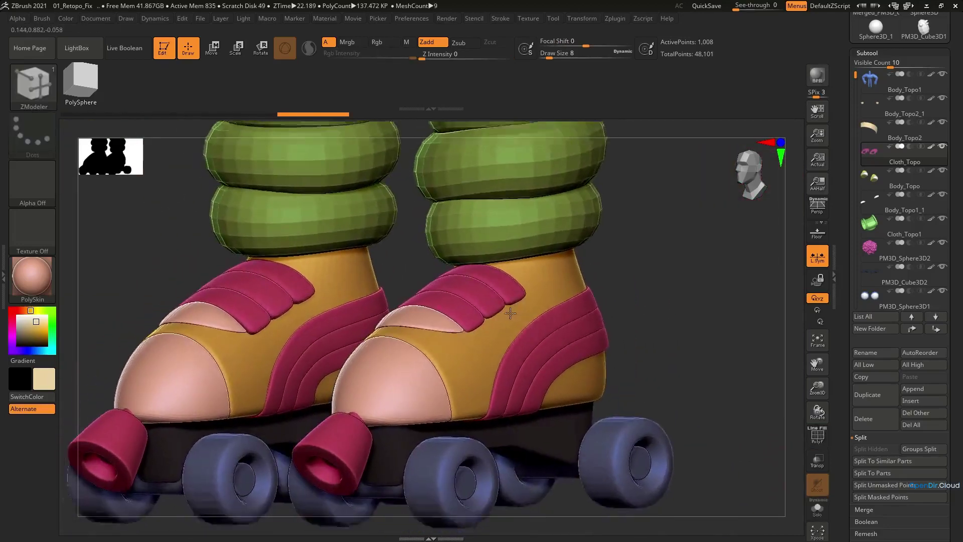
Step: Isolate the PM3D_Cube3D1_1 strap subtool with its polyframe shown and bring its underside into view
left_click(486, 322, "alt")
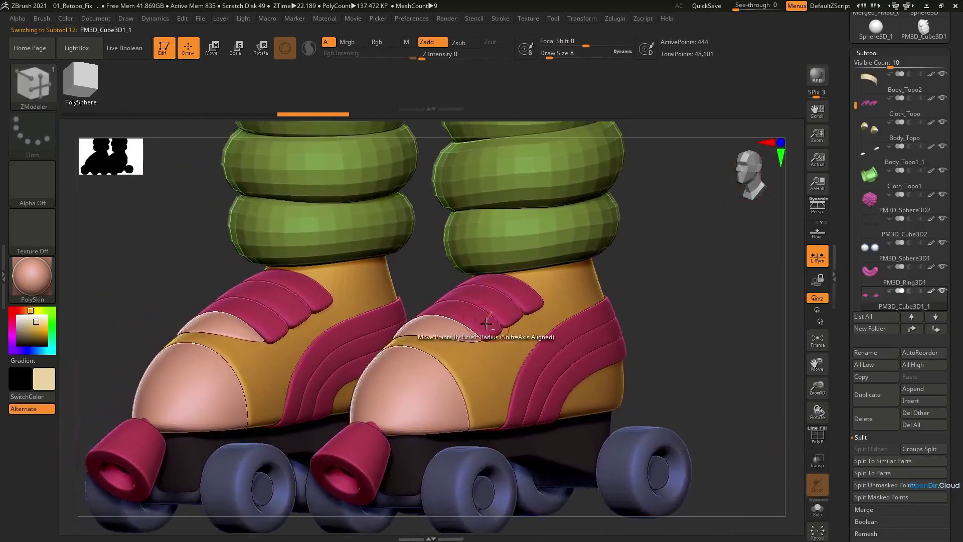
left_click(816, 508)
right_click_drag(537, 377, 460, 253)
key("shift+f")
right_click_drag(498, 351, 482, 308, "alt")
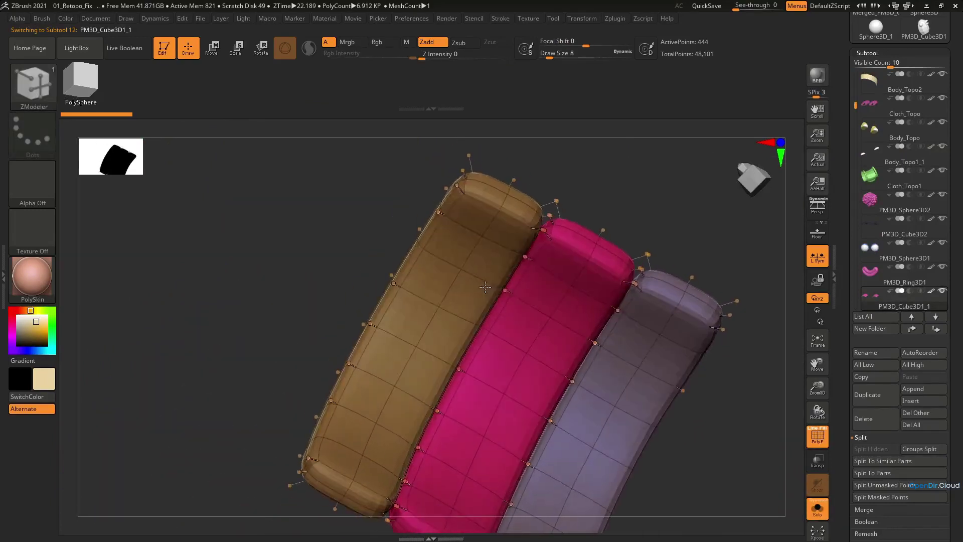
Step: Set ZModeler's polygon Delete to target A Single Poly and remove the row of underside polygons near one end of the three straps
key("space")
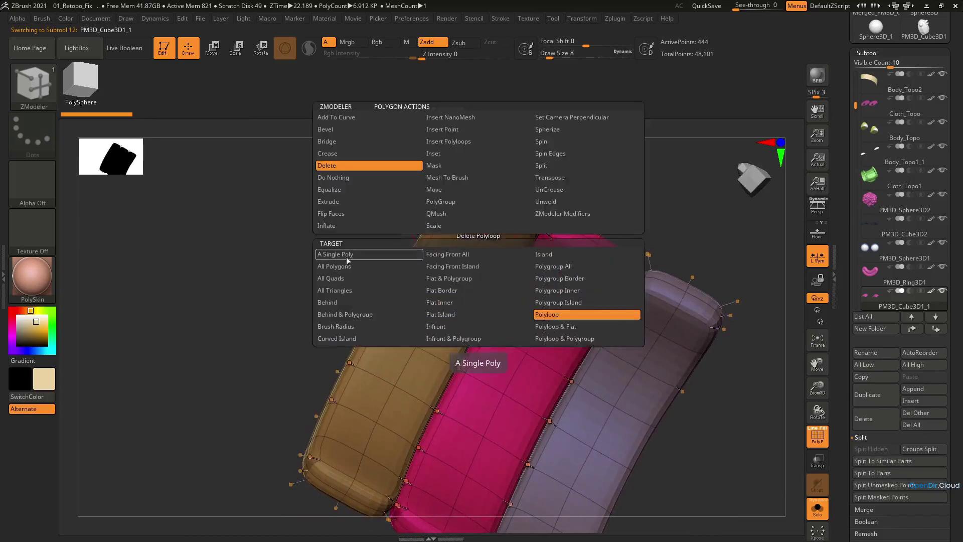
left_click(497, 240)
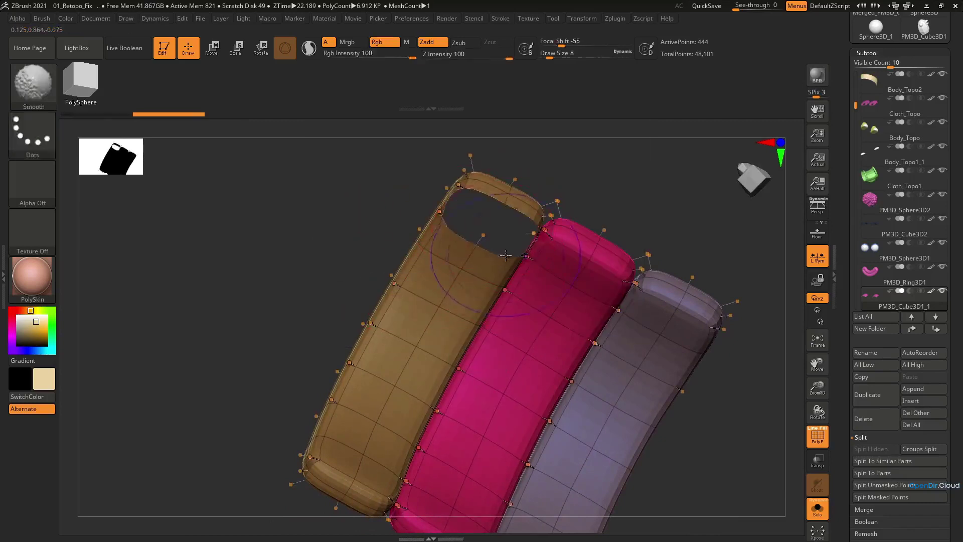
key("shift+d")
left_click(555, 262)
left_click(602, 286)
left_click(647, 312)
left_click(689, 331)
right_click_drag(625, 327, 622, 266, "alt")
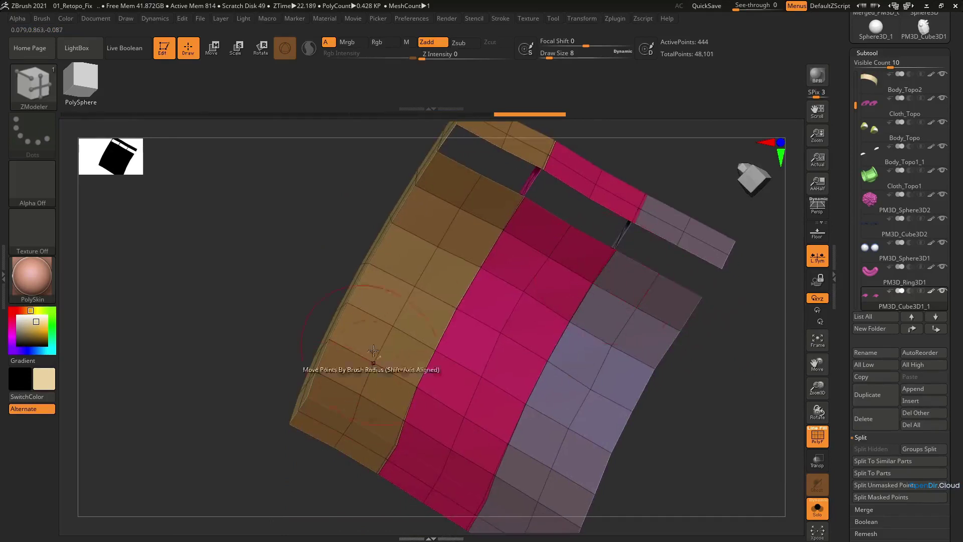
Step: Delete the matching row of single underside polygons near the opposite end of the three straps
key("shift+d")
left_click(325, 414)
left_click(367, 436)
left_click(413, 459)
left_click(461, 484)
left_click(505, 506)
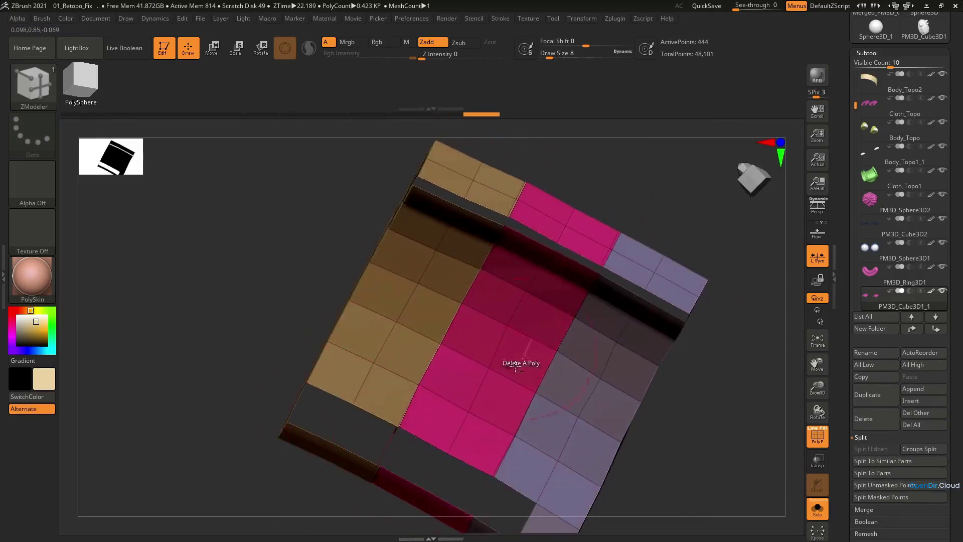
right_click_drag(515, 369, 503, 283, "alt")
left_click(530, 464)
right_click_drag(572, 369, 578, 286)
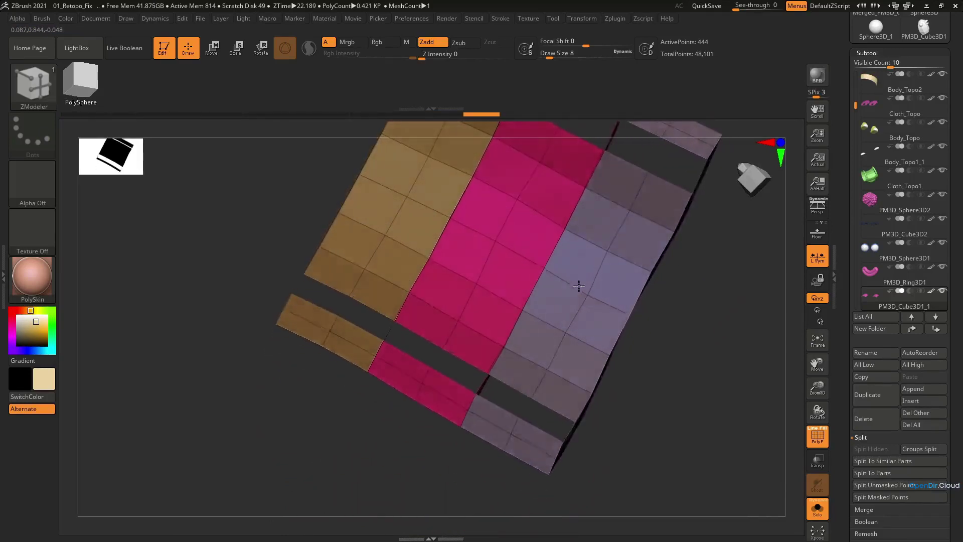
Step: Switch the Delete target to Polyloop and remove the remaining underside strips of all three straps
key("space")
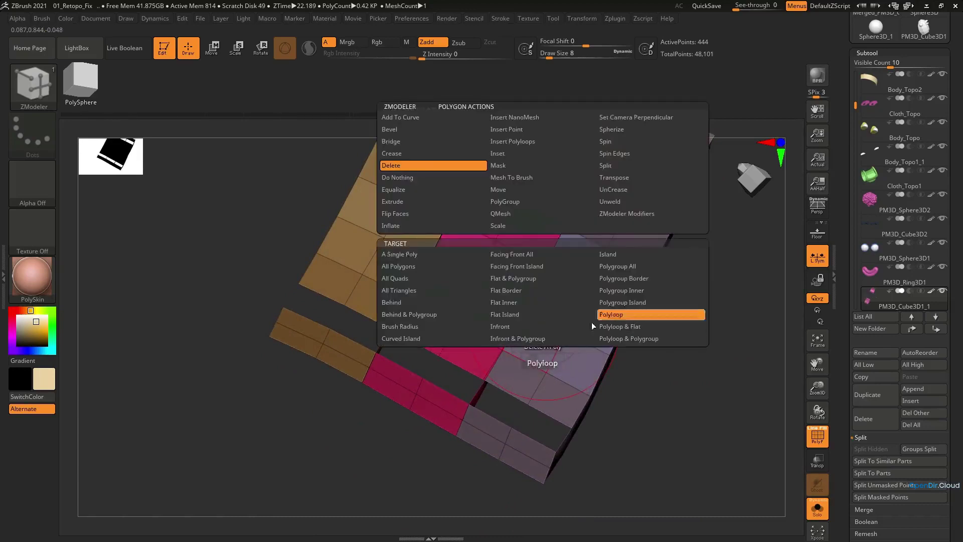
left_click(611, 314)
left_click(533, 334)
left_click(576, 353)
left_click(495, 306)
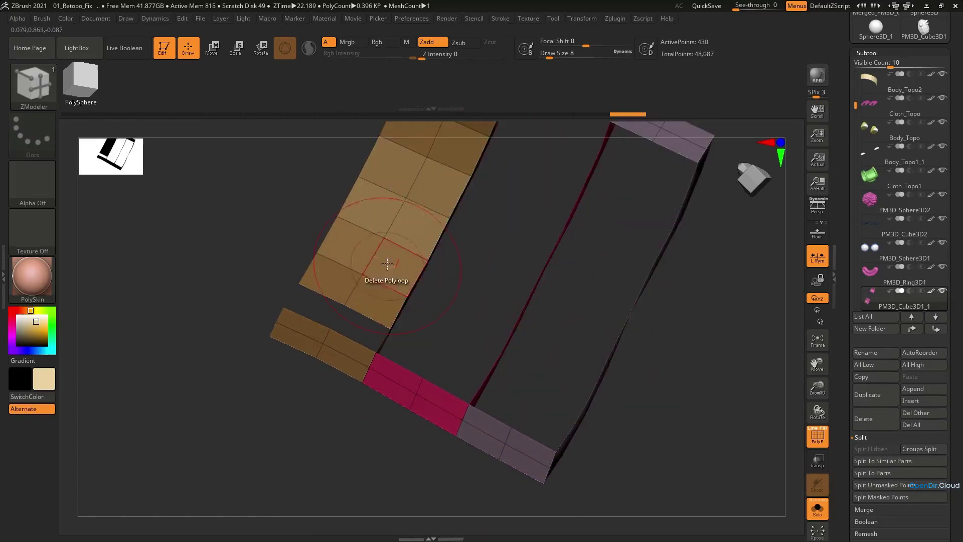
left_click(387, 264)
left_click(359, 243)
mouse_move(480, 286)
right_mouse_down("ctrl")
mouse_move(479, 251)
mouse_move(506, 260)
mouse_move(495, 286)
right_mouse_up("ctrl")
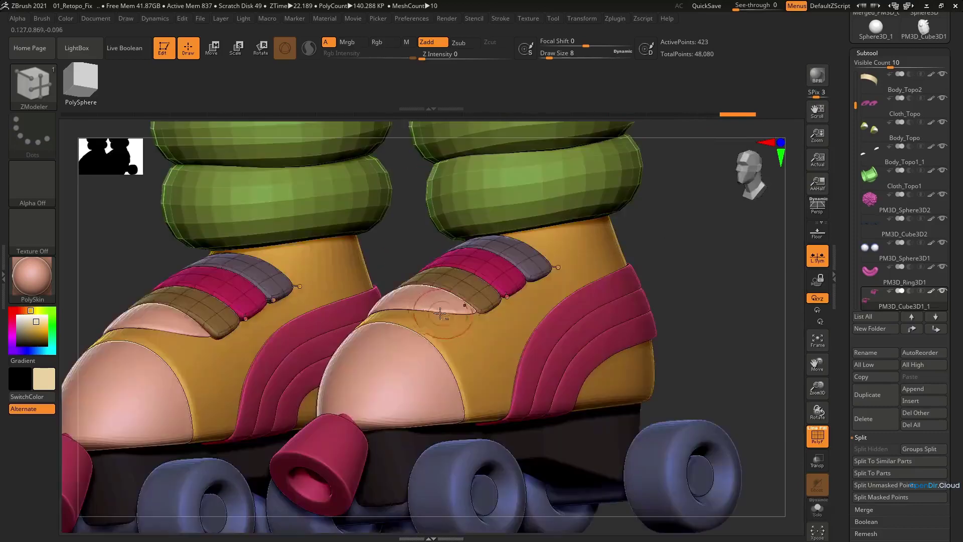
Step: Isolate the Body_Topo1_1 subtool and delete its inner shell with the Delete target set to Polygroup Island
left_click(441, 302, "alt")
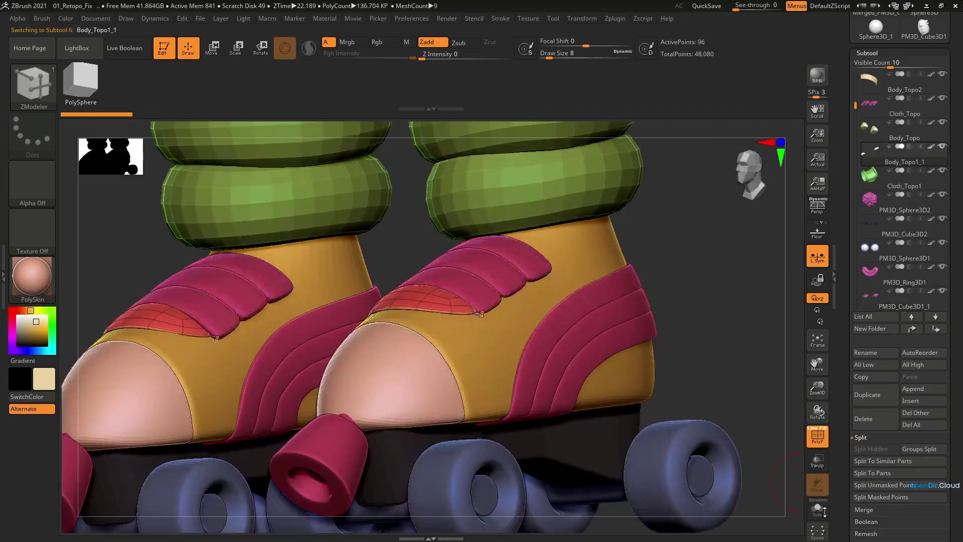
left_click(823, 511)
right_click_drag(435, 306, 425, 427)
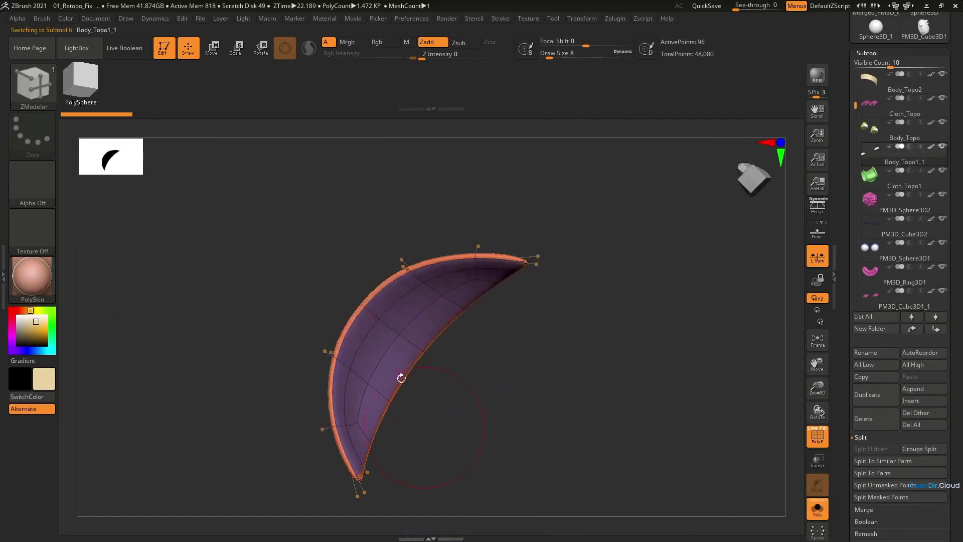
key("space")
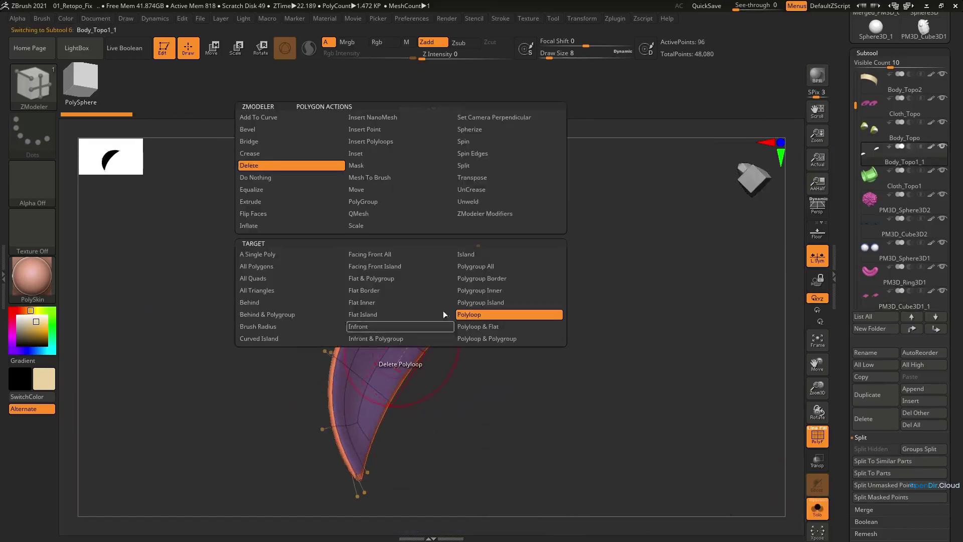
left_click(470, 303)
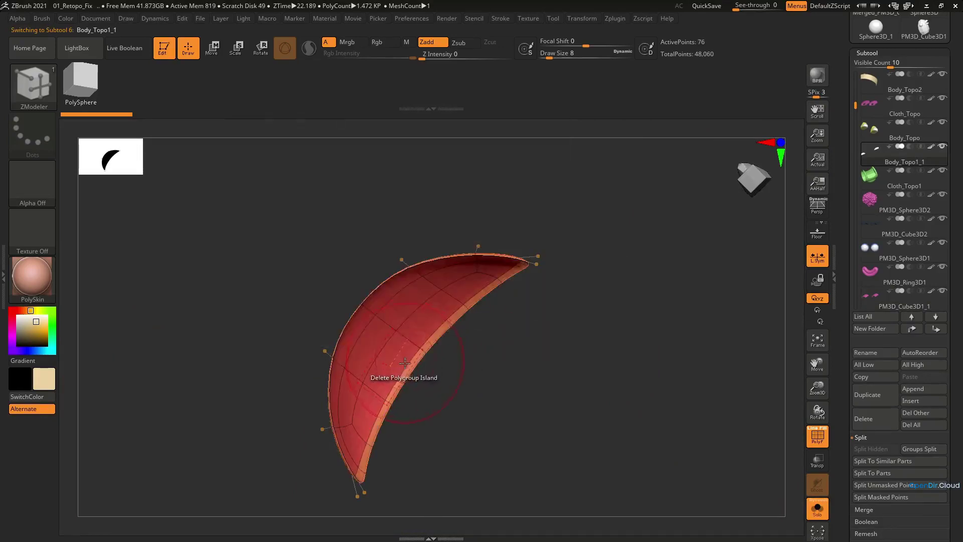
left_click(817, 509)
Step: Isolate the Socks_detail1 subtool and examine the insides of the sock rings
right_click_drag(473, 314, 503, 285, "ctrl")
right_click_drag(502, 285, 492, 313, "alt")
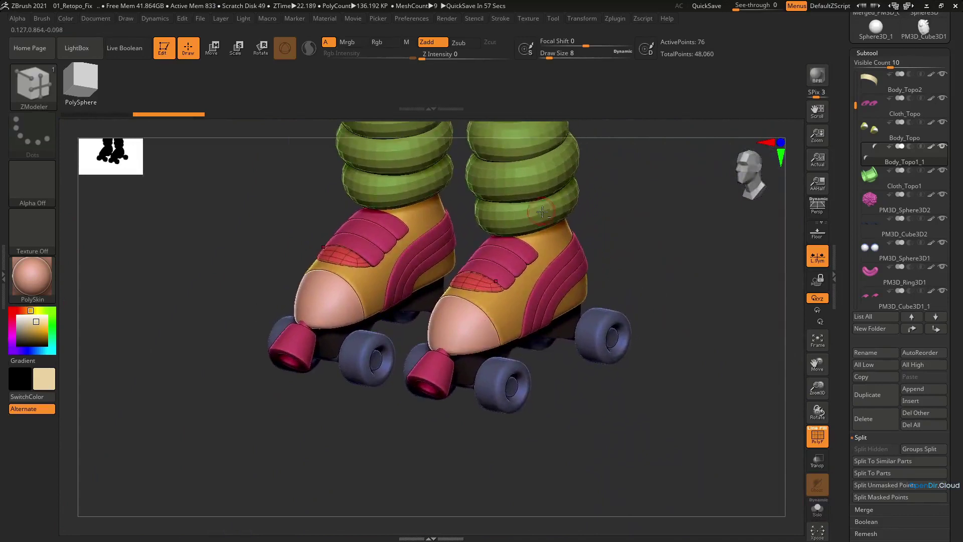
right_click_drag(542, 212, 532, 276, "alt")
left_click(817, 508)
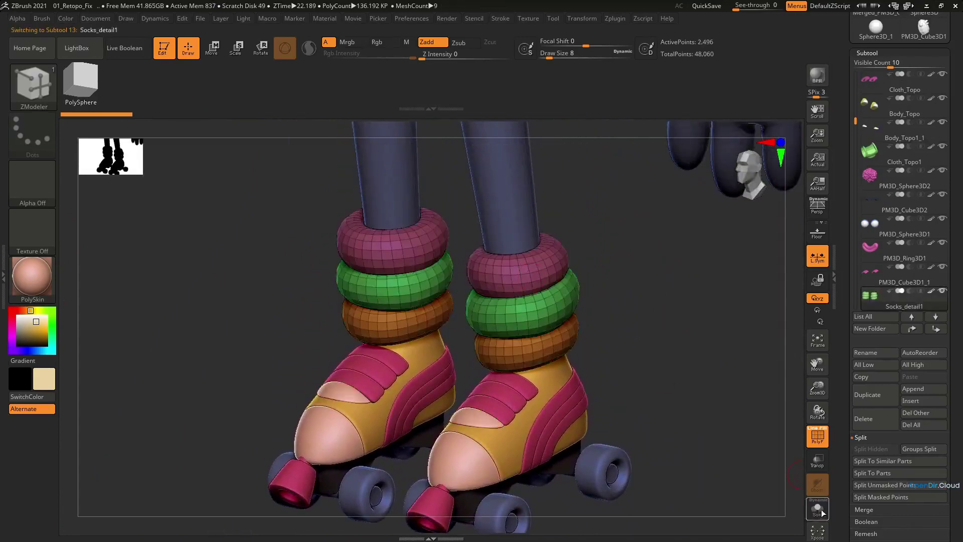
left_click_drag(541, 236, 518, 311)
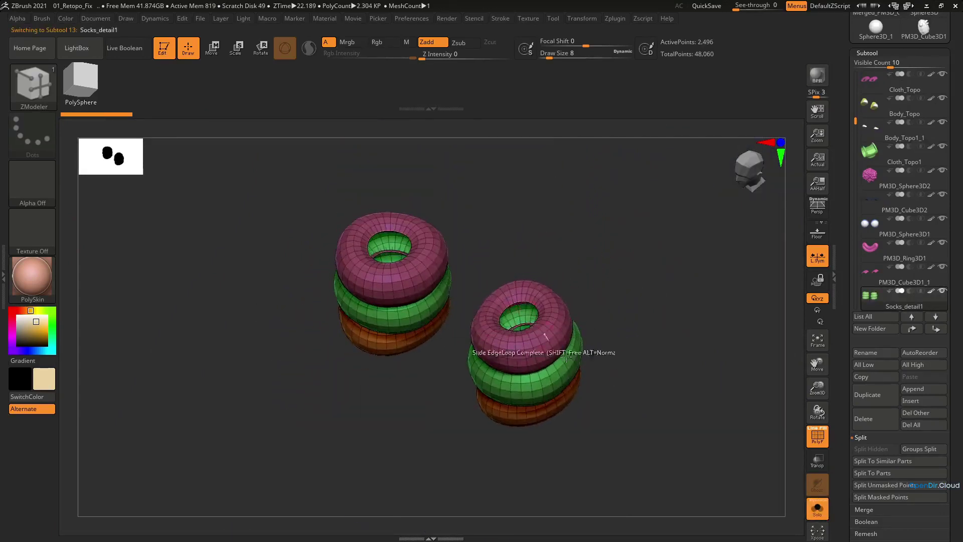
left_click(827, 516)
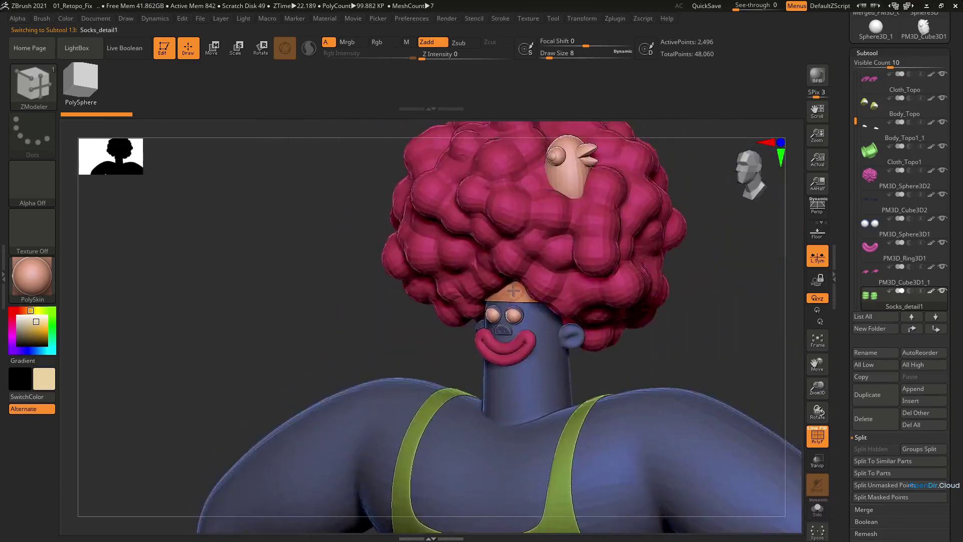
Step: Isolate the Body_Topo2 headband subtool and delete its inner side
left_click(530, 309, "alt")
left_click(817, 503)
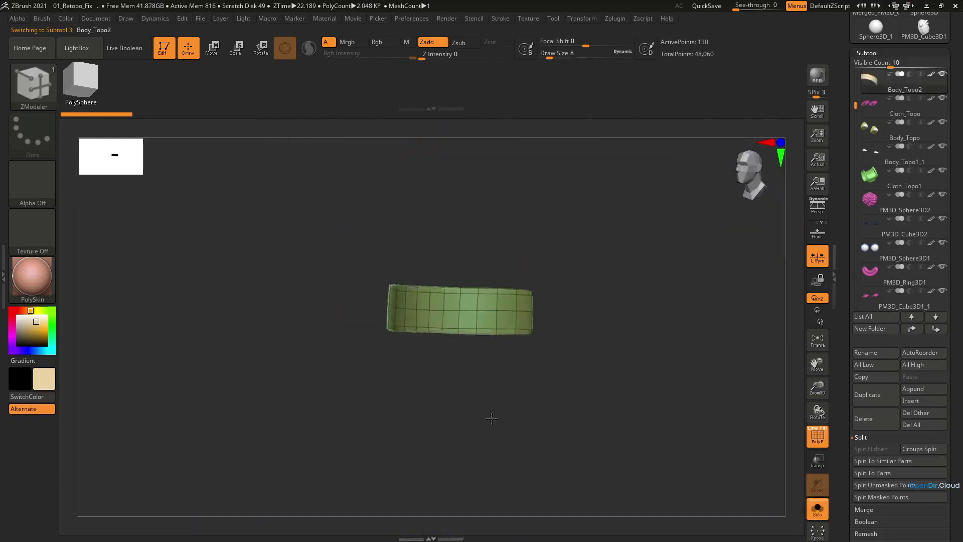
left_click_drag(492, 361, 612, 290)
left_click(526, 276)
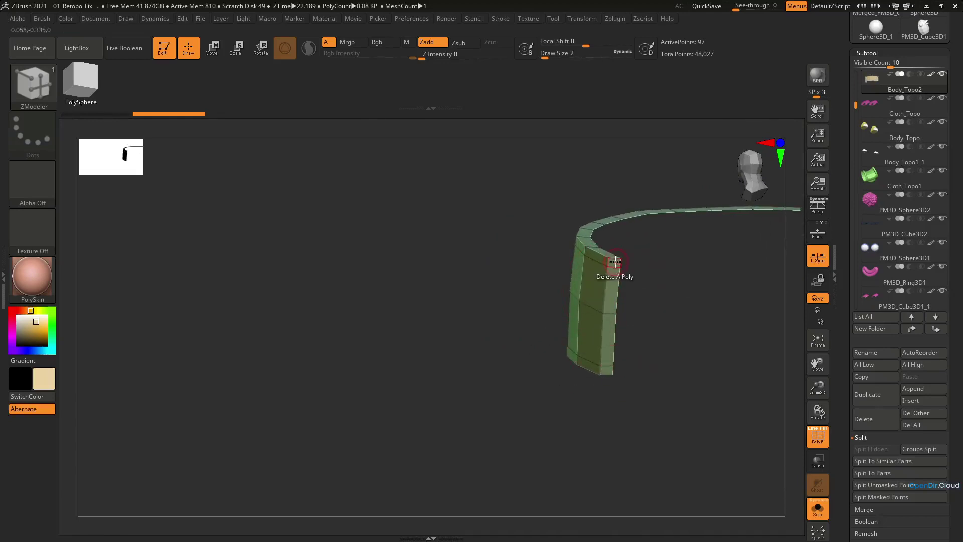
Step: Delete the leftover single polygons at the end of the headband and show the whole character again
left_click(610, 339)
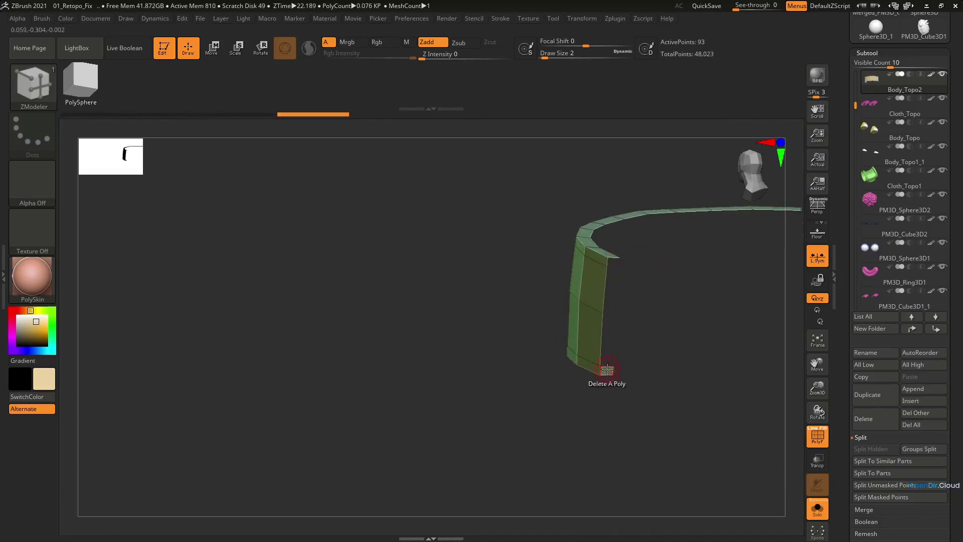
left_click(607, 370)
left_click_drag(585, 374, 623, 335)
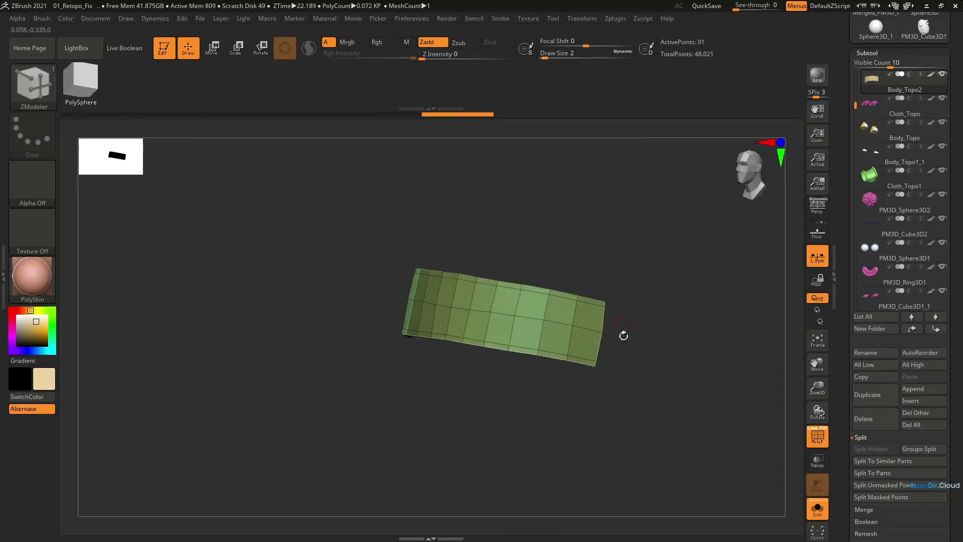
left_click(816, 508)
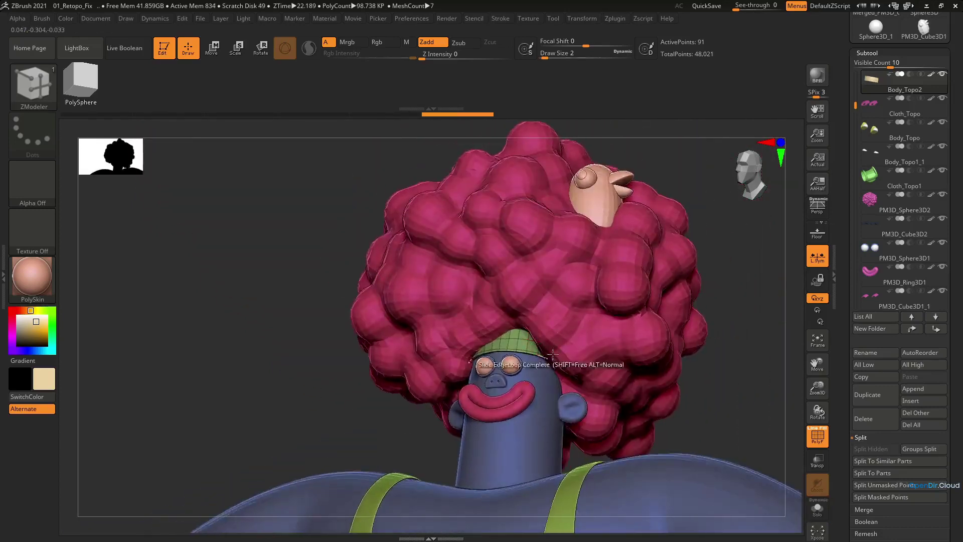
Step: Isolate the Cloth_Topo1 leotard subtool and regroup its polygons with Auto Groups
left_click(566, 346, "alt")
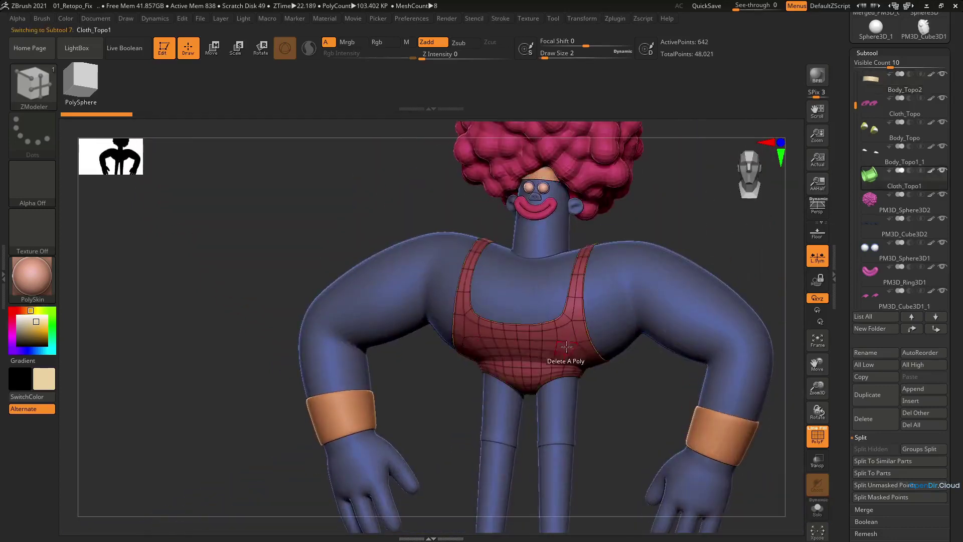
left_click(817, 508)
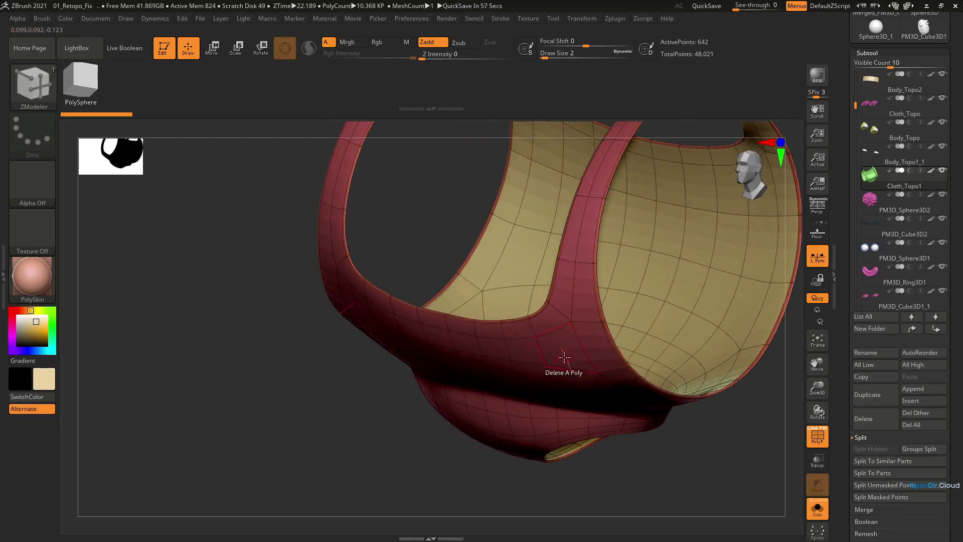
right_click_drag(573, 370, 552, 321)
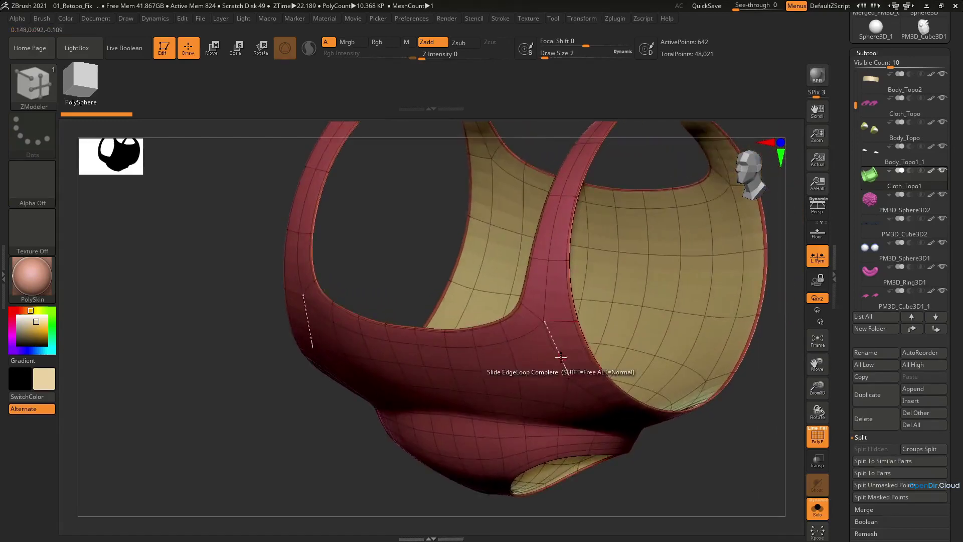
right_click_drag(561, 355, 544, 337)
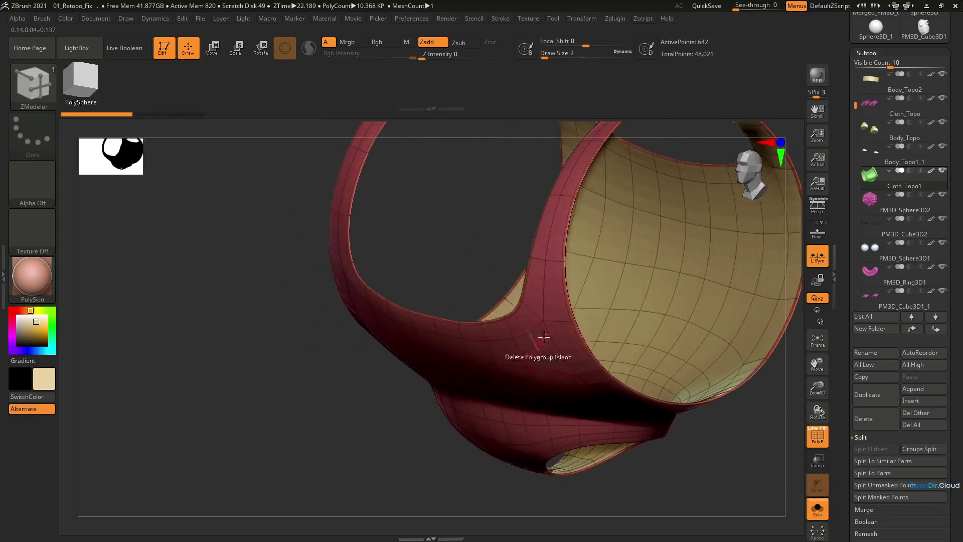
left_click_drag(959, 451, 952, 355)
left_click(877, 416)
left_click(871, 289)
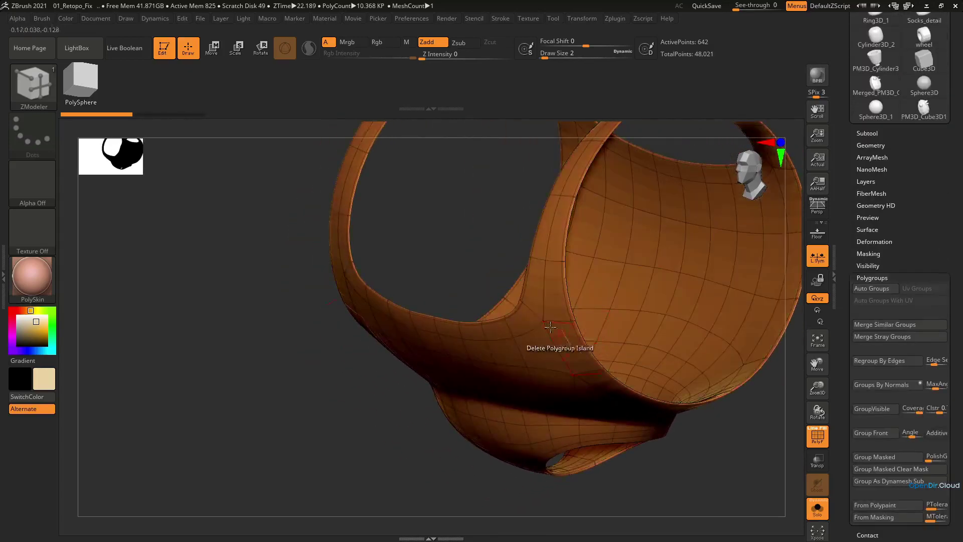
Step: Turn off the leotard's dynamic subdivision and delete the rim polyloops joining its inner and outer shells, using the Polyloop target
right_click_drag(557, 325, 524, 344, "ctrl")
key("shift+d")
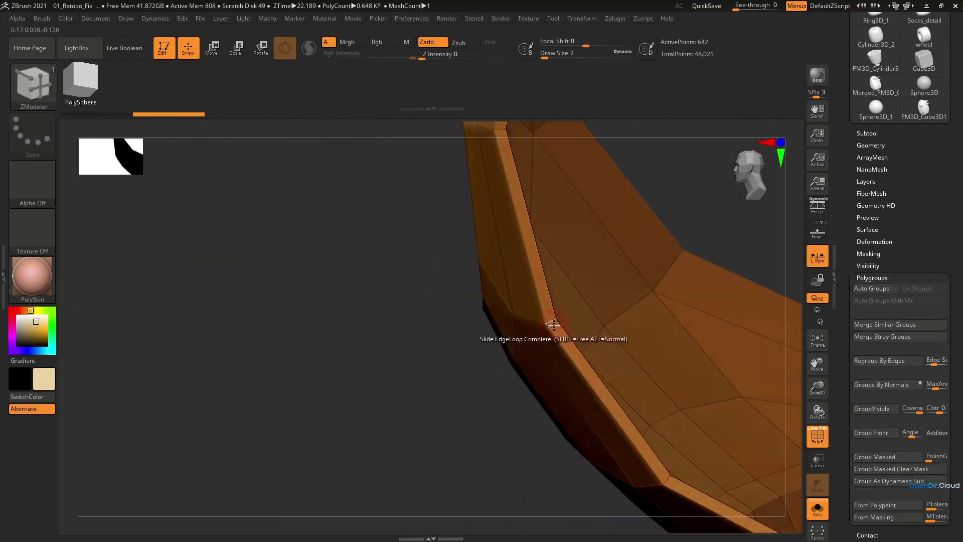
key("space")
left_click(624, 314)
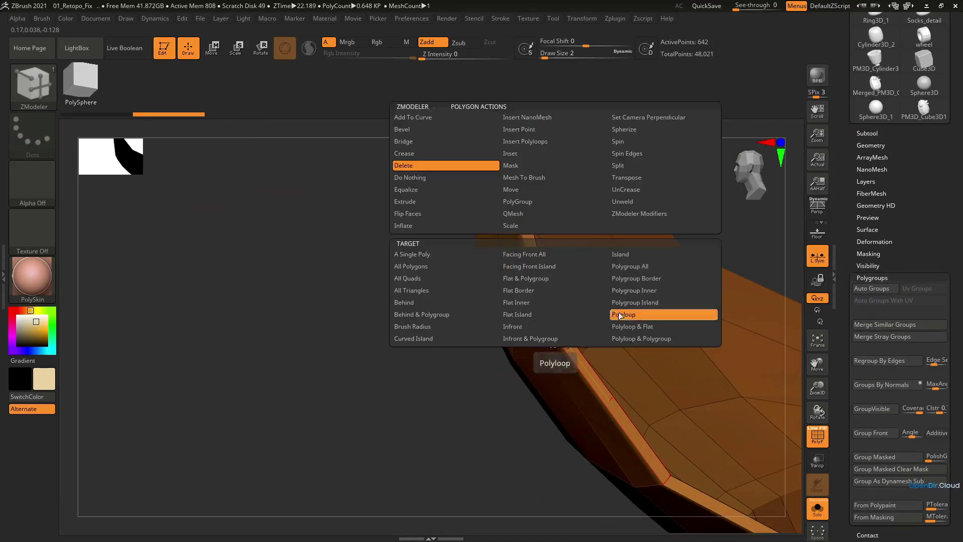
left_click(558, 331)
right_click_drag(555, 329, 485, 404, "ctrl")
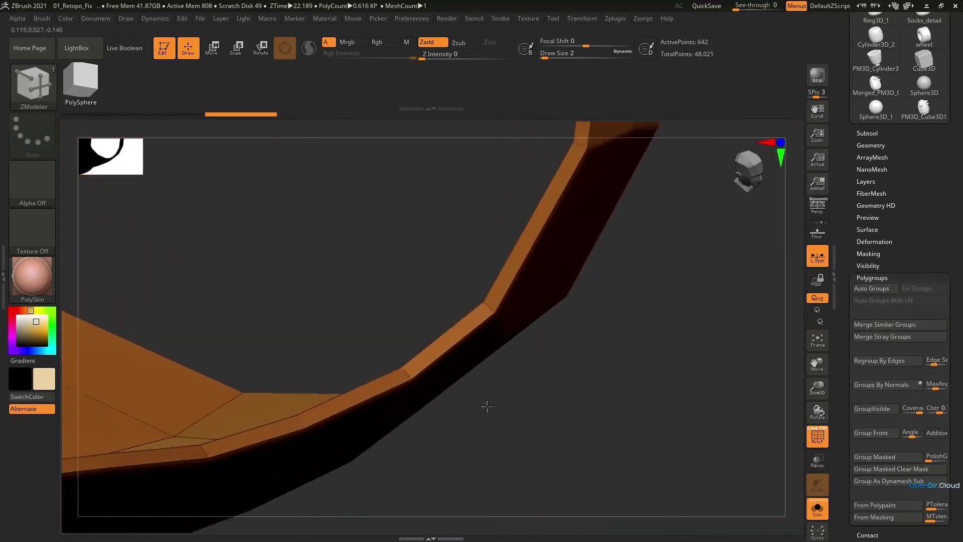
left_click(474, 340)
right_click_drag(474, 340, 543, 326)
left_click(383, 437)
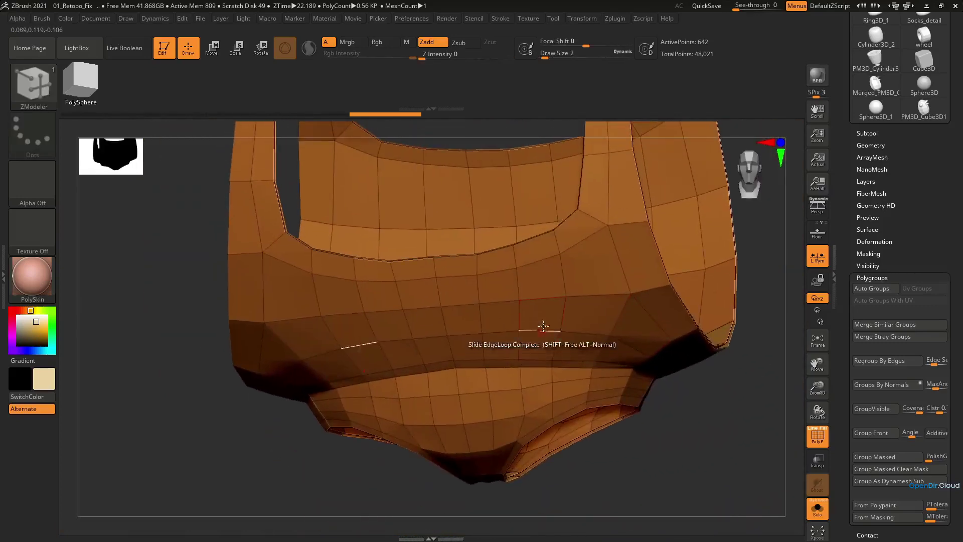
Step: Regroup the separated leotard shells with Auto Groups and delete the outer one so a single layer is left
left_click(869, 288)
right_click_drag(604, 333, 540, 277)
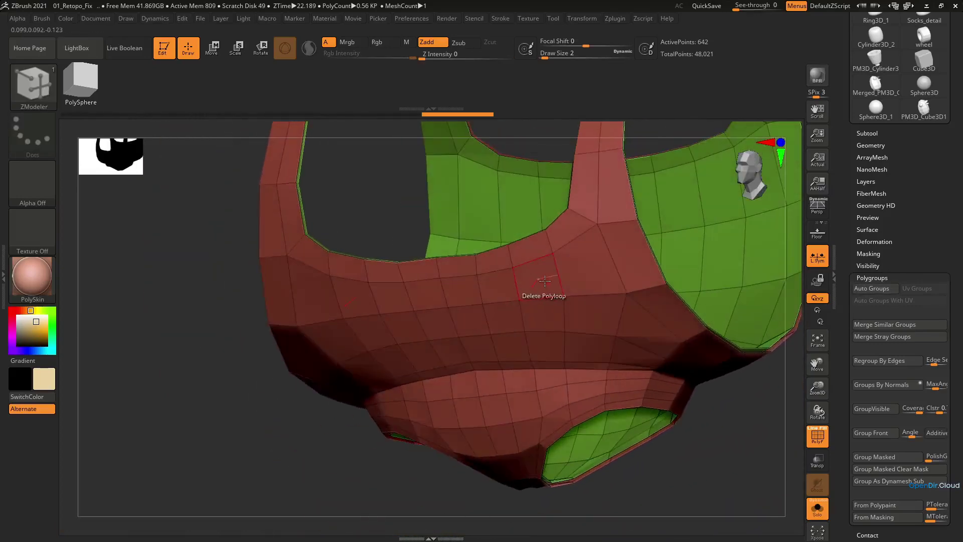
left_click(551, 313)
right_click_drag(539, 341, 727, 346)
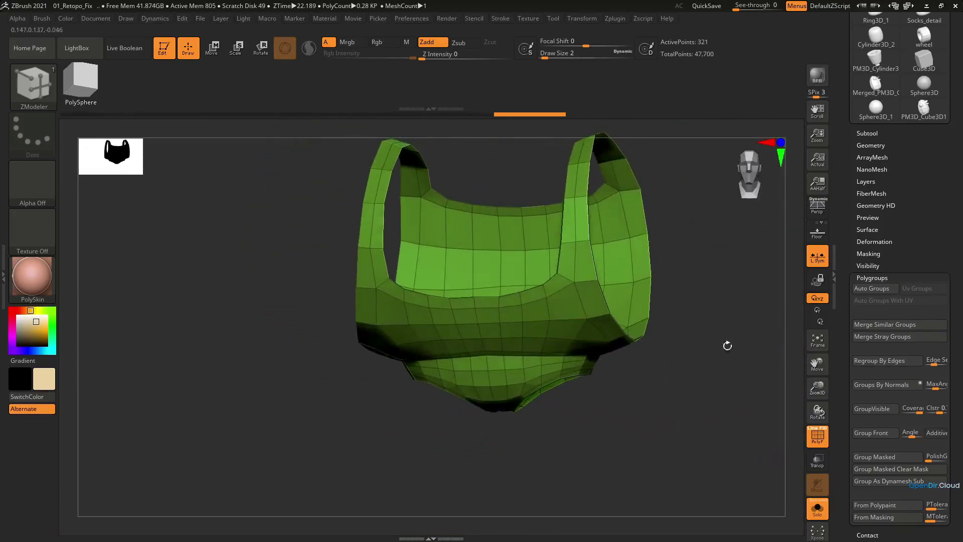
scroll(956, 448, "down", 5)
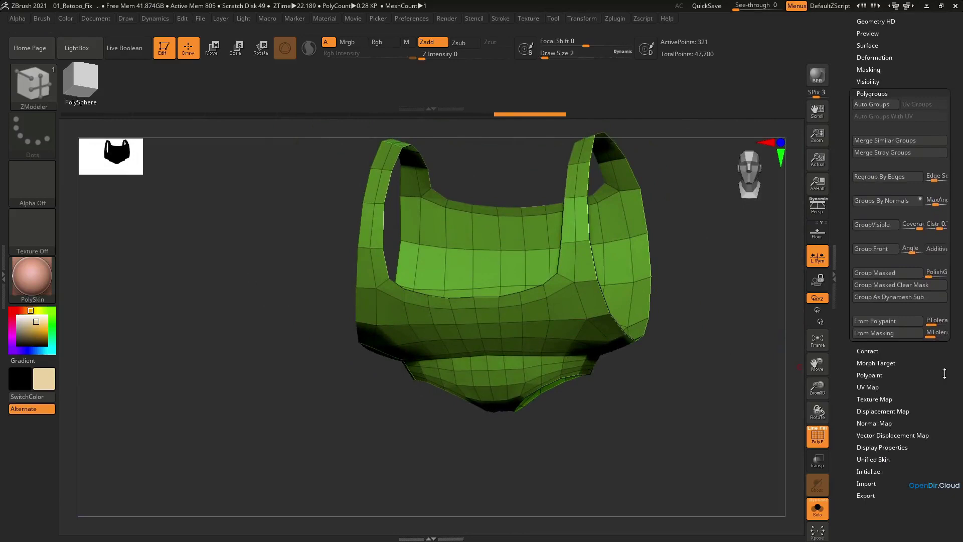
Step: Flip the leotard's normals so its outer faces show in single-sided display, and restore double-sided display with the whole character visible
left_click(882, 444)
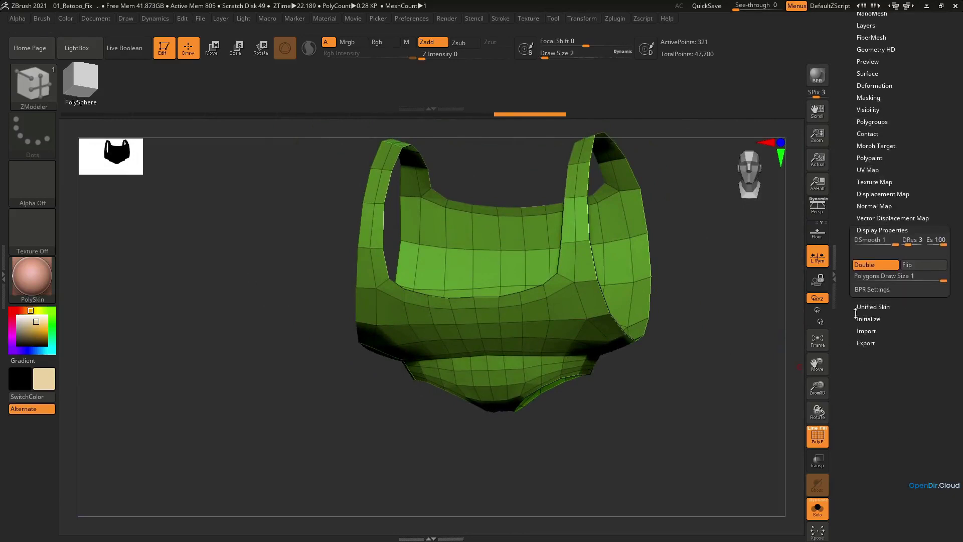
left_click(876, 266)
right_click_drag(542, 286, 471, 301)
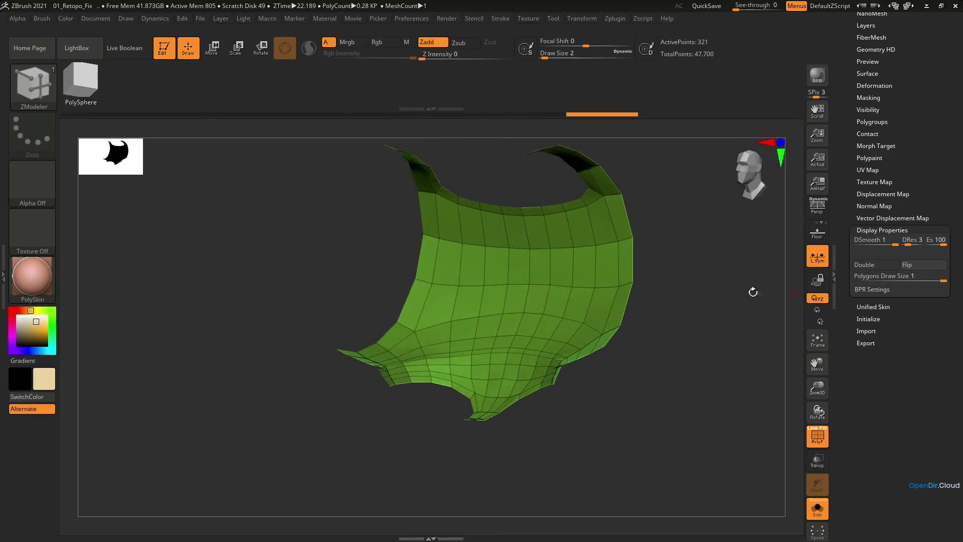
left_click(913, 269)
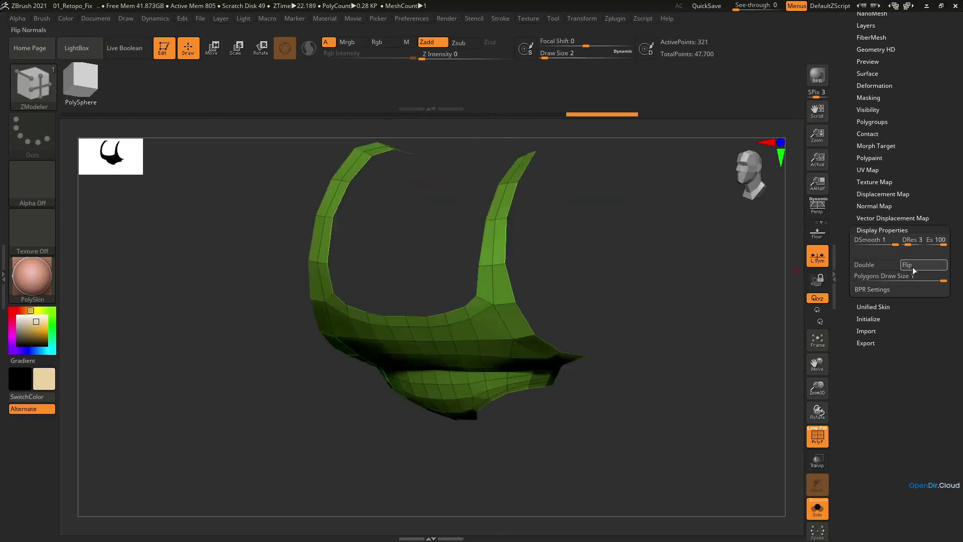
left_click(872, 264)
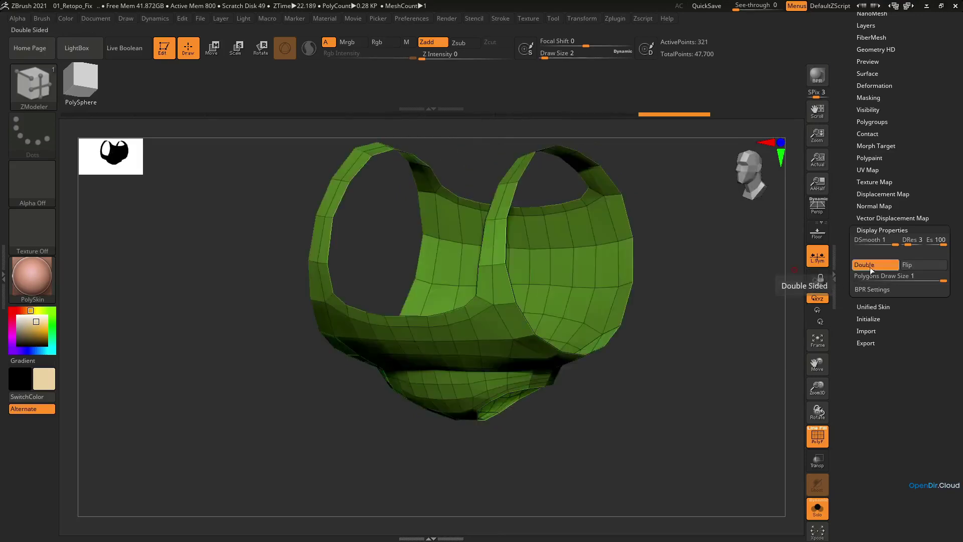
right_click_drag(564, 320, 617, 349)
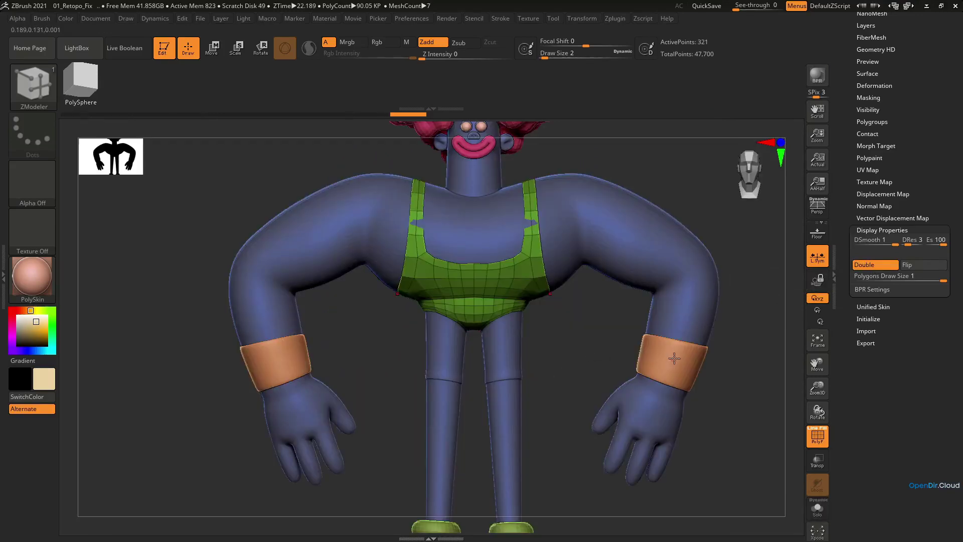
Step: Isolate the Body_Topo2_1 wristbands and examine their open ends for inner faces, and show the whole character again
right_click_drag(688, 350, 687, 372, "alt")
right_click_drag(687, 372, 591, 372, "alt")
left_click(643, 269, "alt")
left_click(626, 330, "alt")
left_click(815, 506)
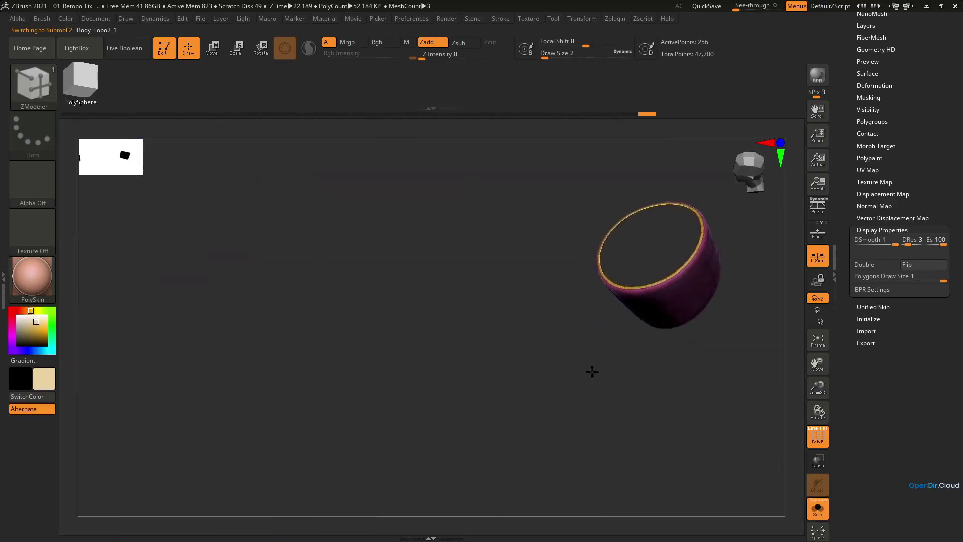
right_click_drag(640, 273, 620, 262, "ctrl")
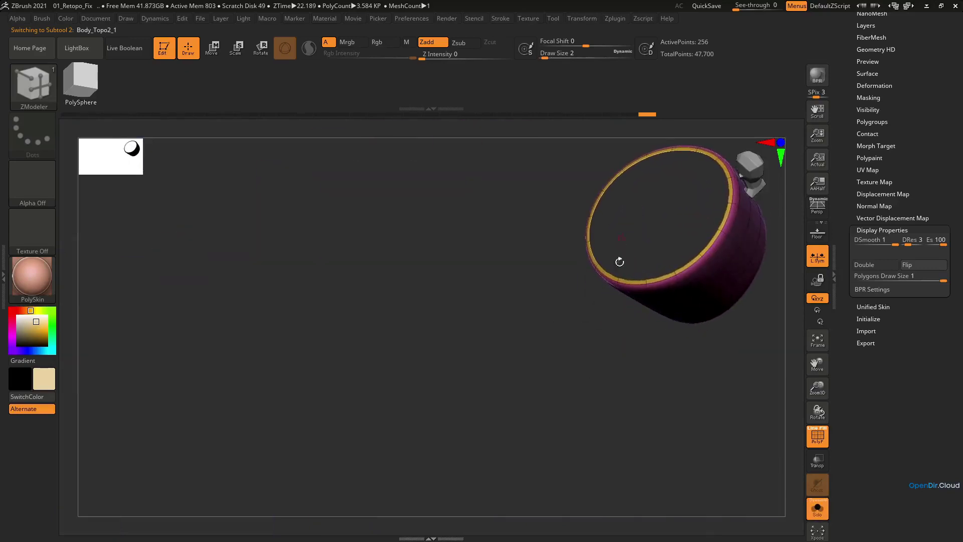
left_click(817, 511)
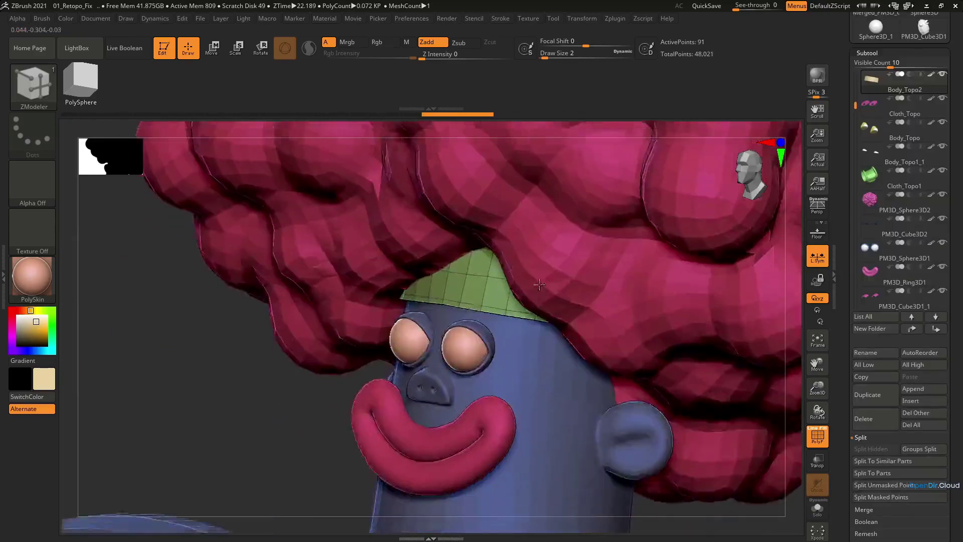
right_click_drag(539, 284, 543, 255, "ctrl")
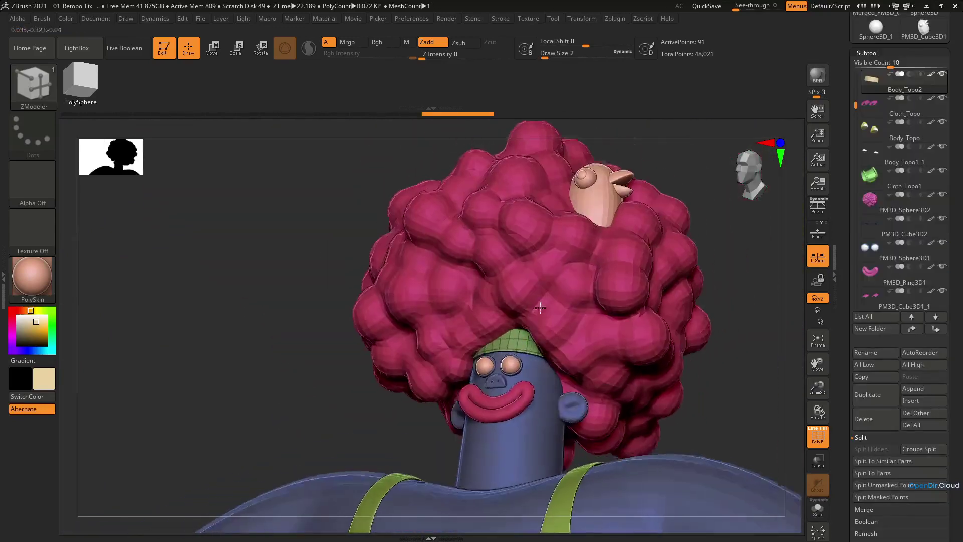
right_click_drag(532, 399, 559, 229, "alt")
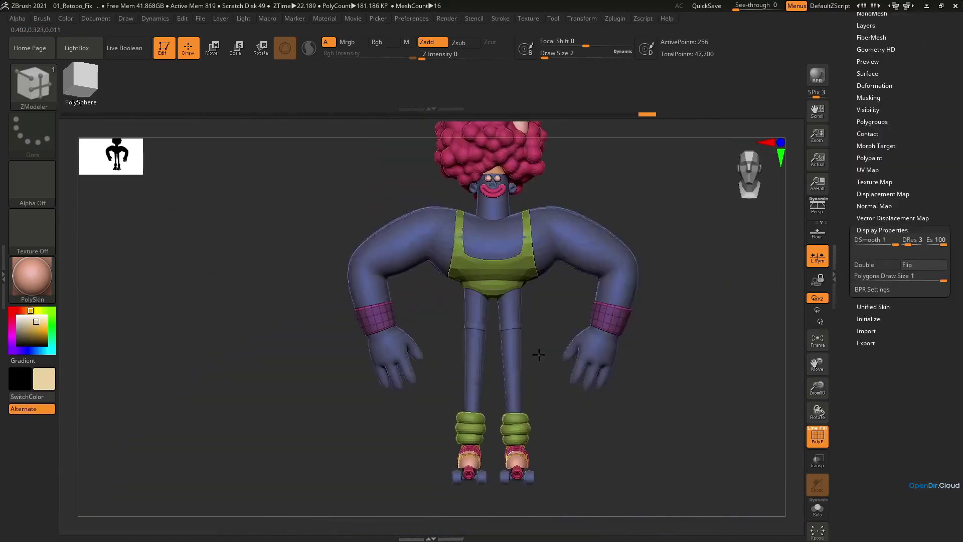
right_click_drag(504, 351, 500, 358)
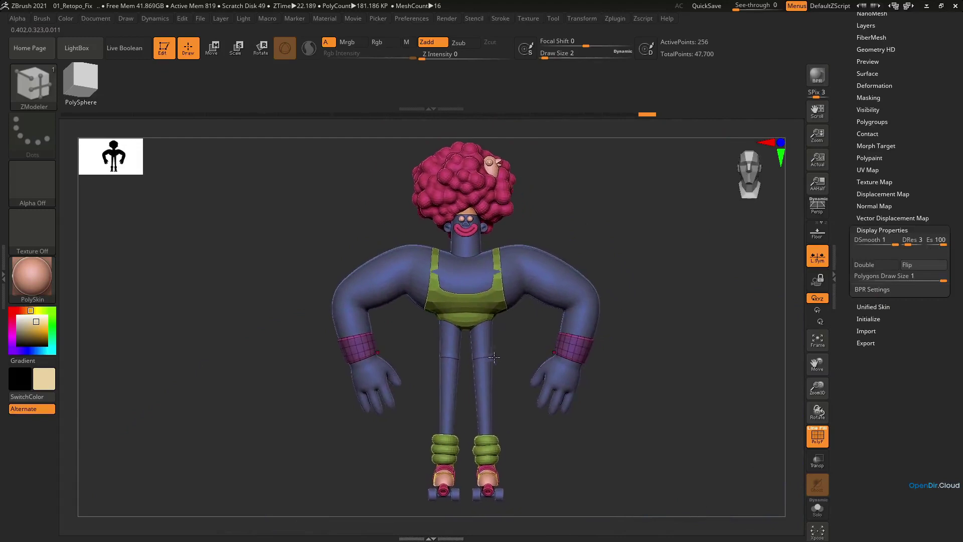
Step: Hide the Socks_detail1 subtool and select the Body_Topo1 body subtool at the legs
left_click_drag(883, 100, 890, 235)
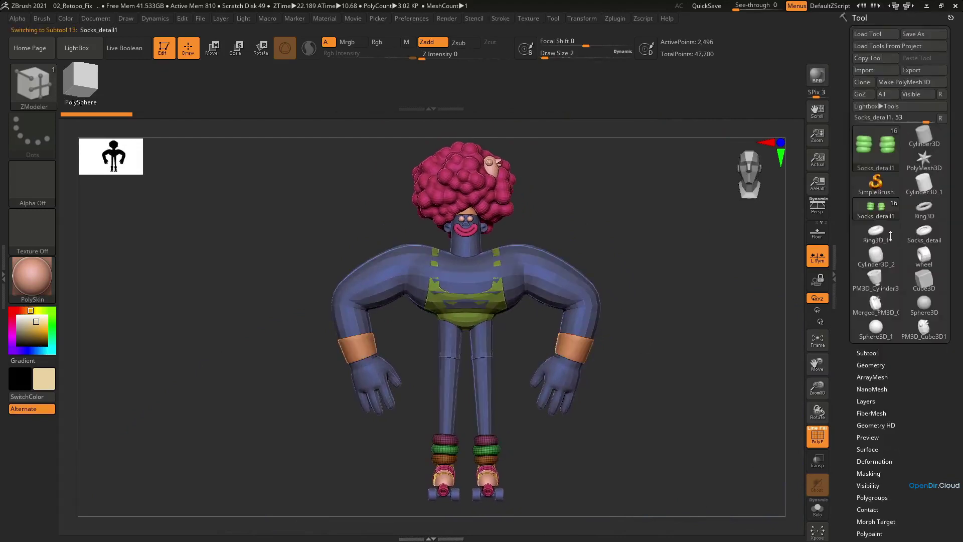
left_click(872, 351)
left_click_drag(951, 345, 946, 241)
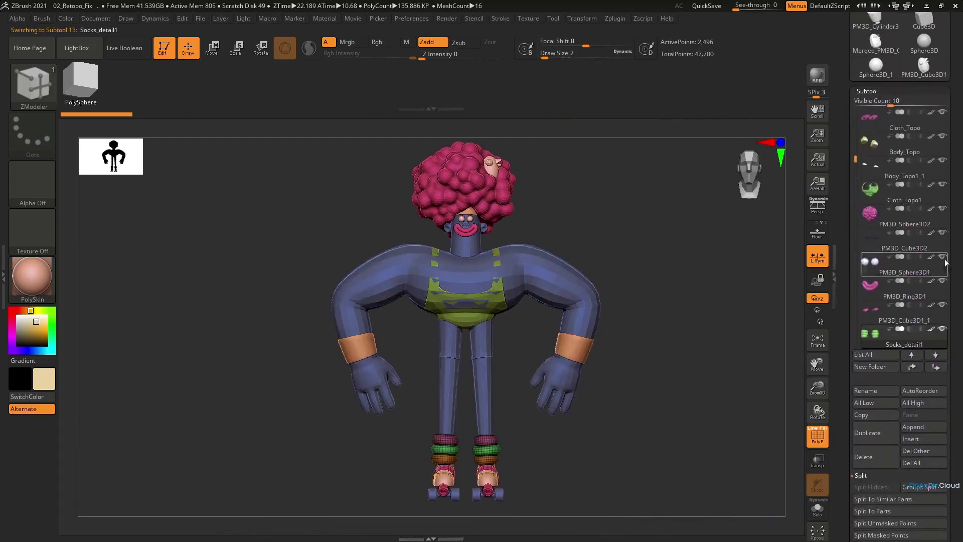
left_click(486, 412, "alt")
left_click_drag(504, 431, 477, 456, "alt")
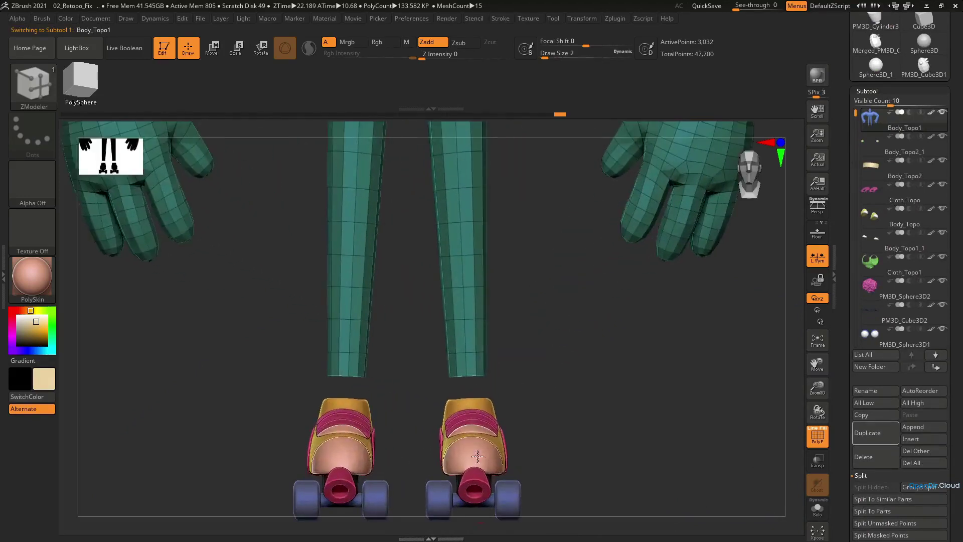
Step: Mask the body except for the ankle ends and move the open leg ends down to the roller skates
key("b")
key("m")
key("v")
left_click_drag(514, 341, 434, 377, "ctrl")
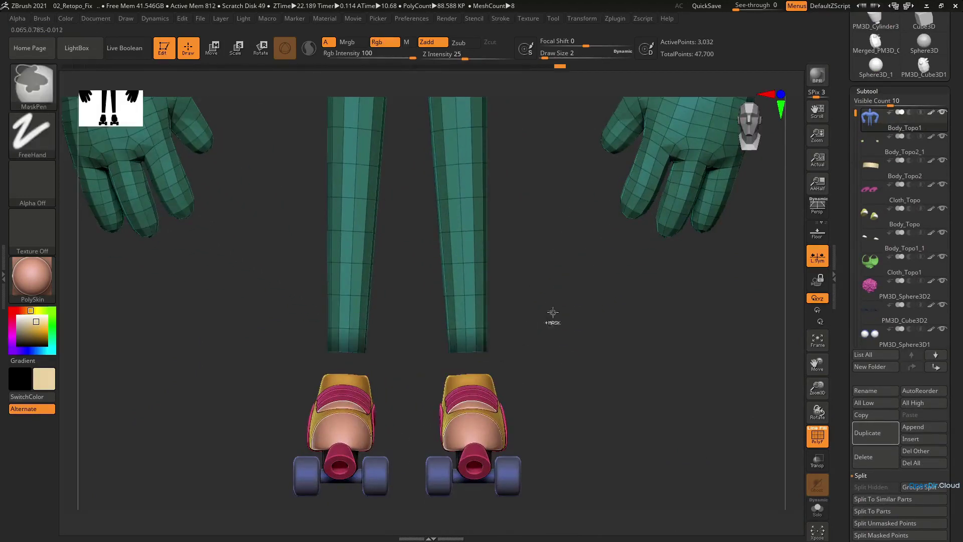
left_click(552, 312, "ctrl")
key("e")
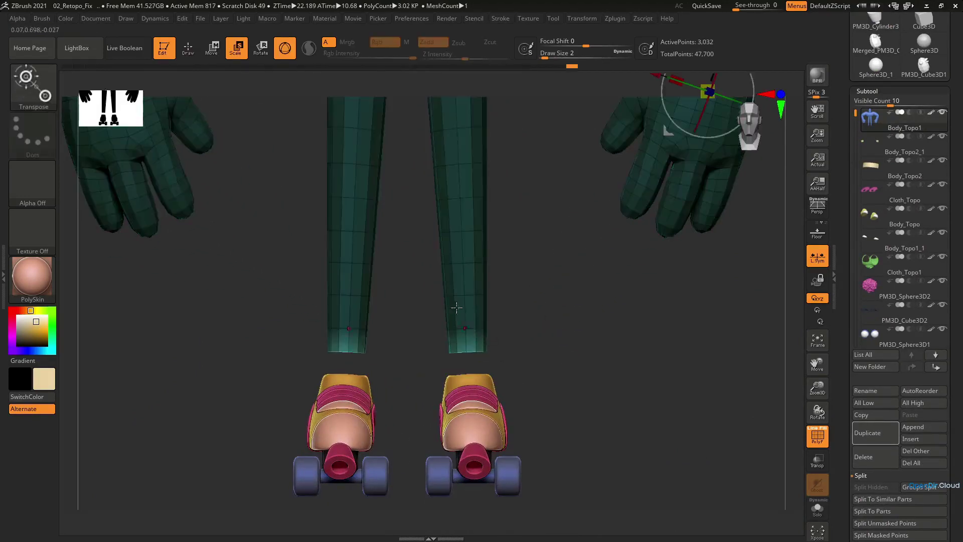
left_click(466, 352)
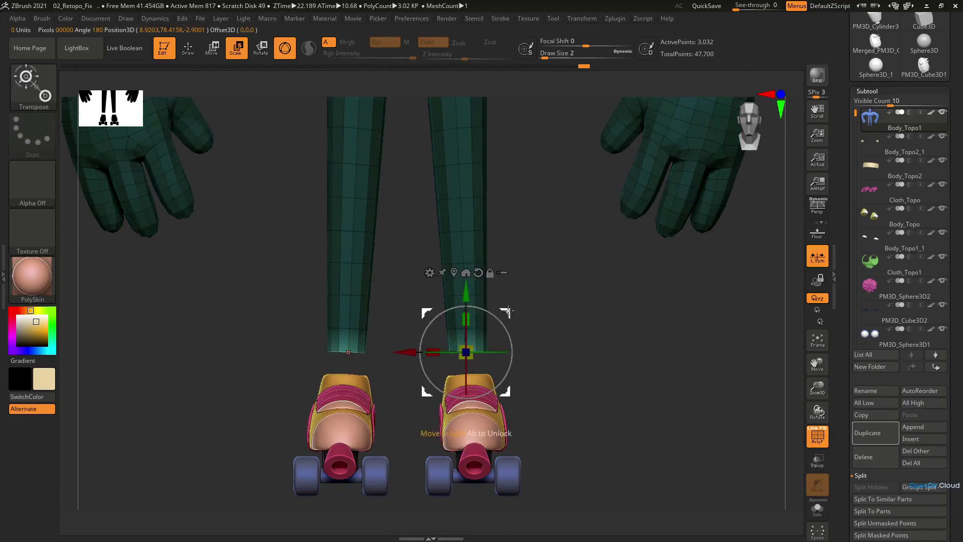
left_click_drag(466, 293, 466, 320)
key("q")
Step: Insert extra edge loops around the stretched lower legs with ZModeler
left_click(465, 373)
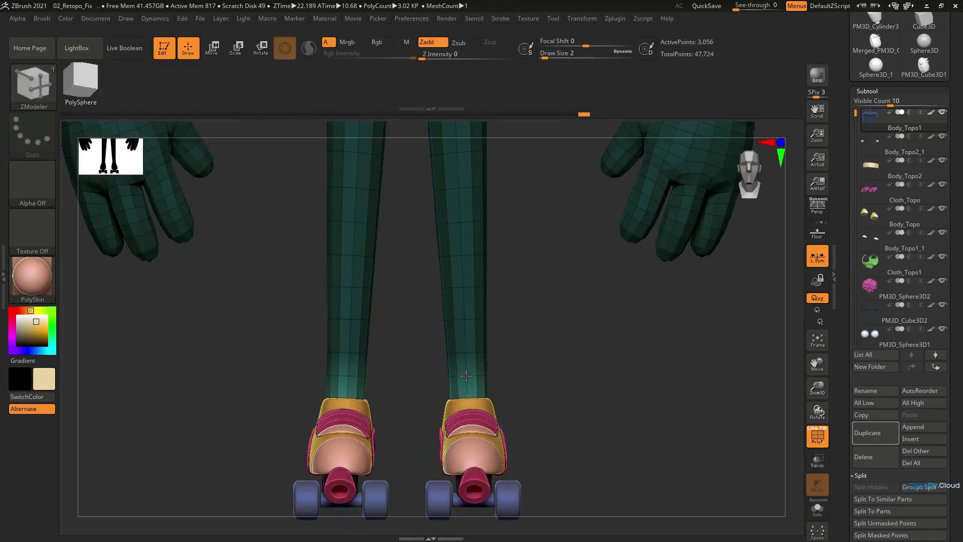
left_click_drag(522, 361, 526, 300, "alt")
left_click_drag(527, 300, 536, 321, "alt")
right_click_drag(474, 300, 473, 333, "ctrl")
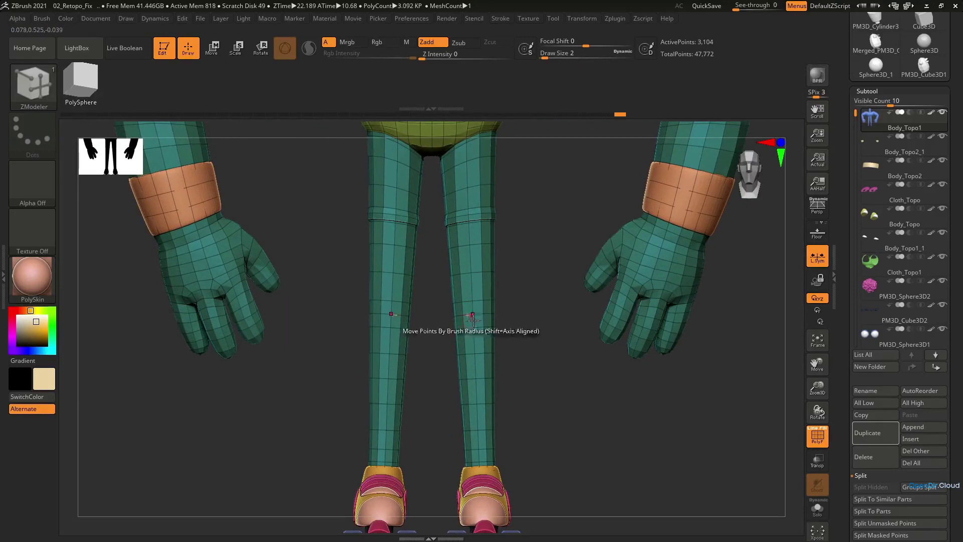
right_click_drag(507, 353, 509, 321, "ctrl")
Step: Mask all of the body except the lower legs and adjust the unmasked part with the transform gizmo
mouse_move(536, 455)
left_mouse_down("ctrl")
mouse_move(478, 400)
mouse_move(460, 336)
mouse_move(482, 274)
left_mouse_up("ctrl")
left_click(504, 355, "ctrl")
key("e")
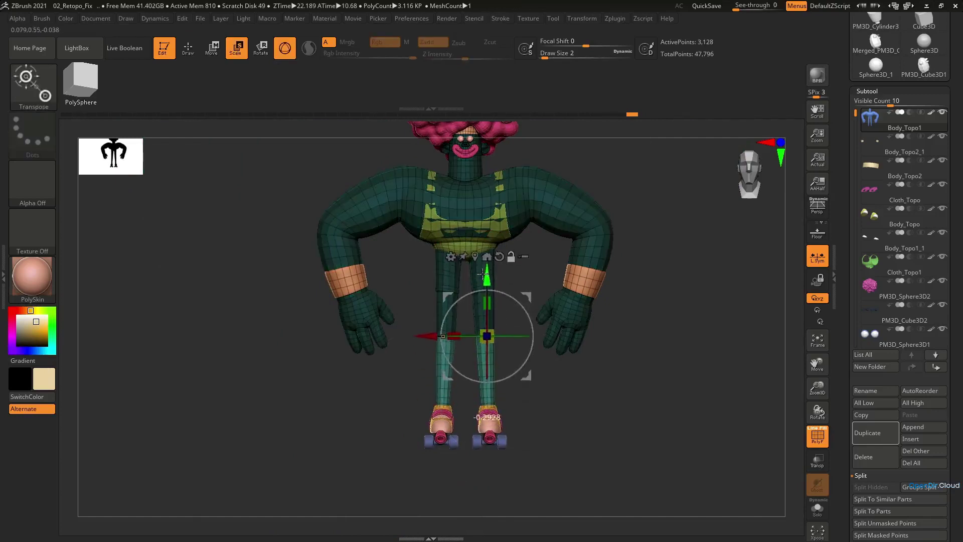
right_click_drag(483, 274, 401, 283, "shift")
left_click_drag(482, 381, 519, 304)
right_click_drag(519, 304, 547, 277)
right_click_drag(523, 337, 542, 387)
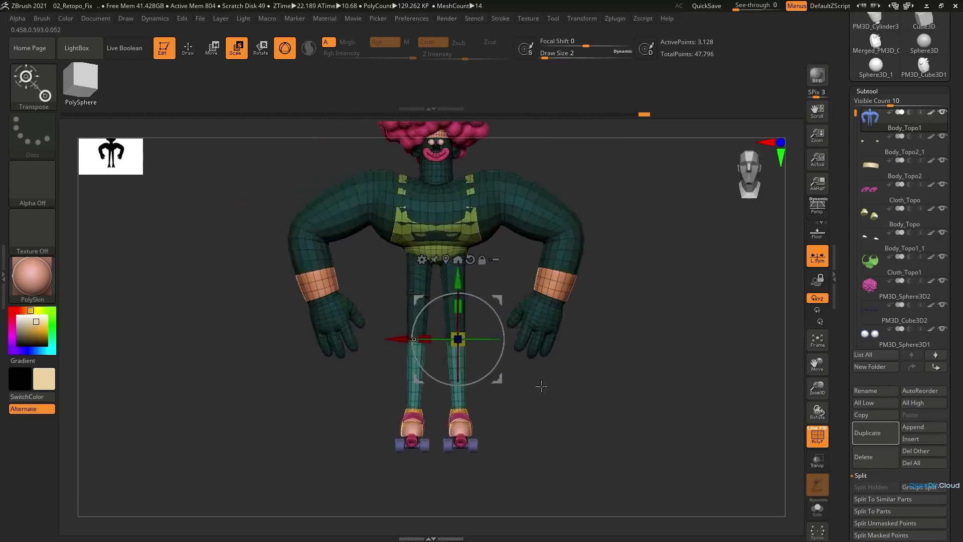
Step: Clear the body's mask and show the Socks_detail1 subtool again
left_click(542, 386, "ctrl")
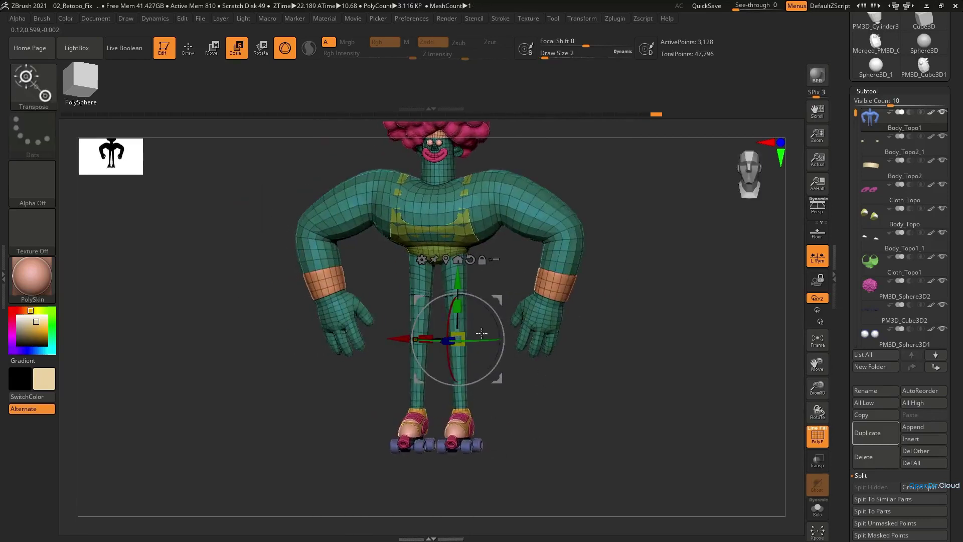
right_click_drag(462, 359, 511, 340)
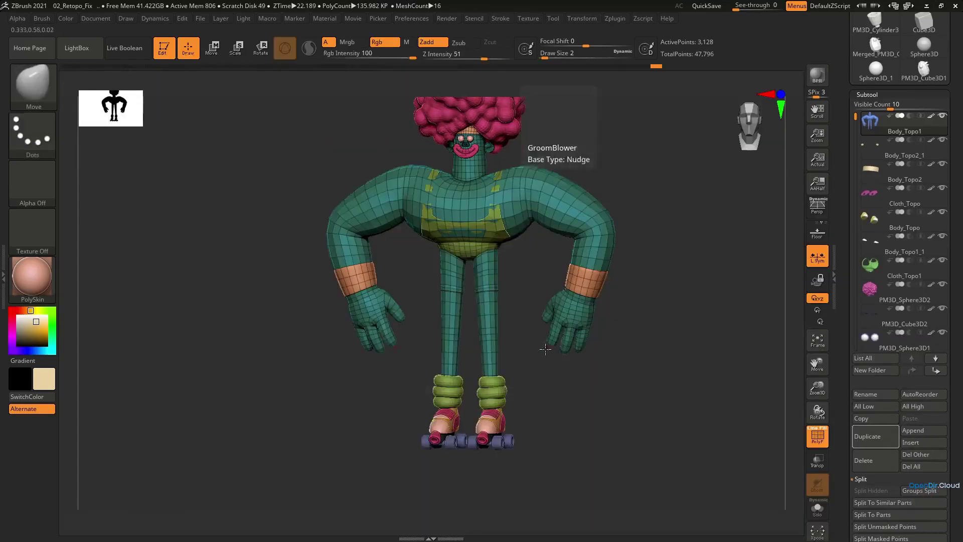
right_click_drag(494, 276, 480, 327)
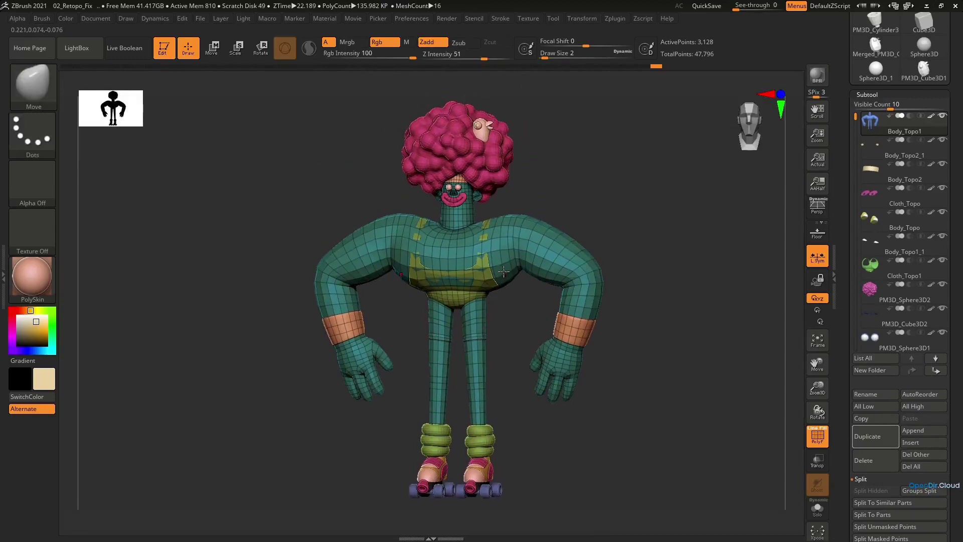
Step: Export all visible subtools with SubTool Master as a single OBJ file named Topology in the 04_UV folder
left_click(615, 19)
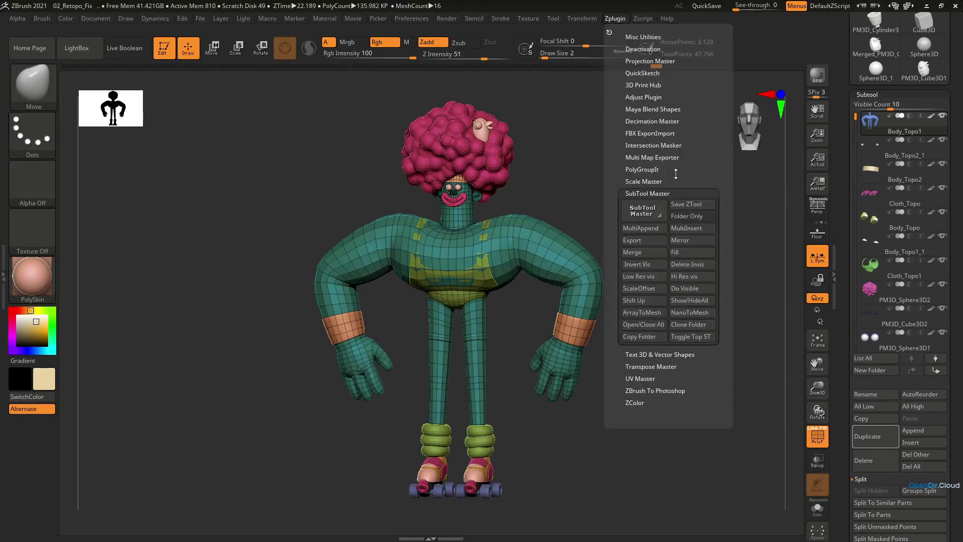
left_click(641, 242)
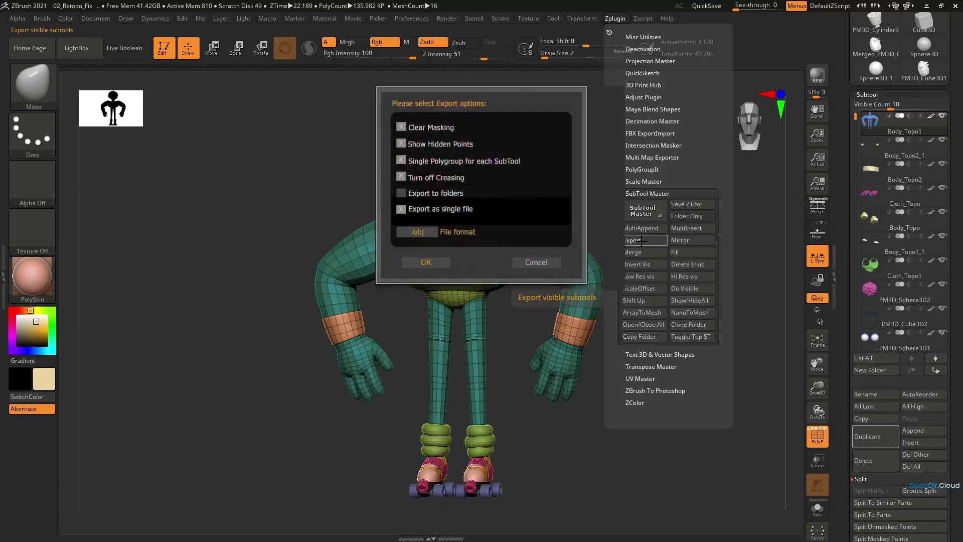
left_click(426, 261)
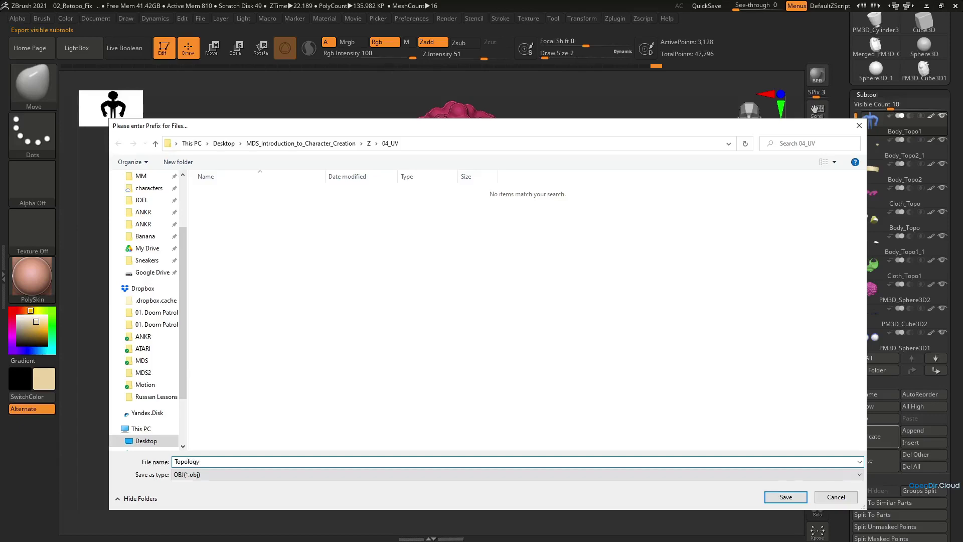
key("Return")
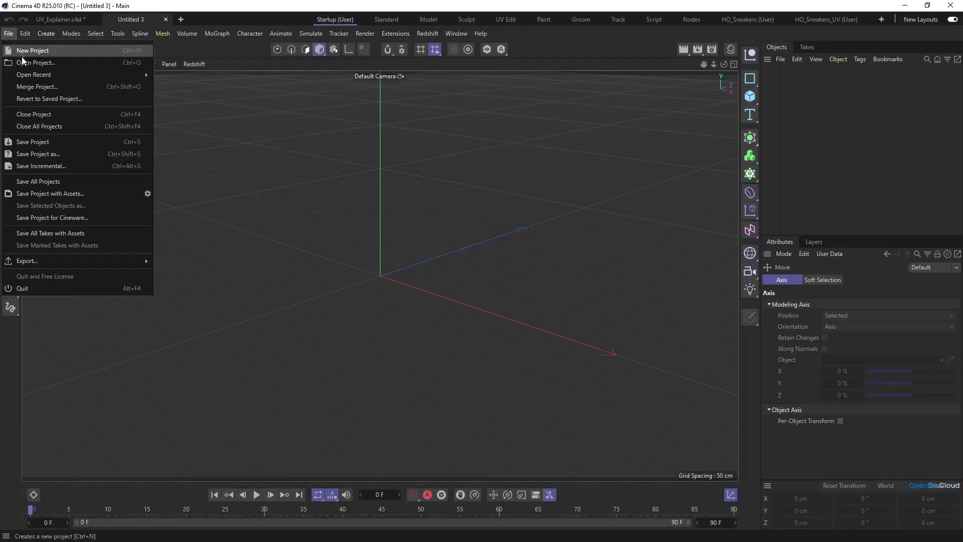
Step: Switch to Cinema 4D and open Topology.obj from the 04_UV folder with the default OBJ import settings
mouse_move(22, 75)
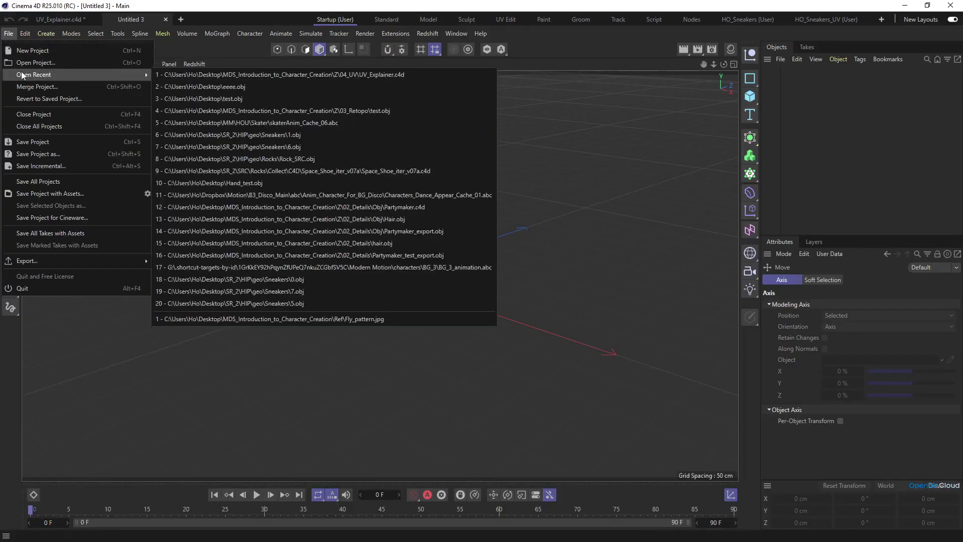
left_click(32, 62)
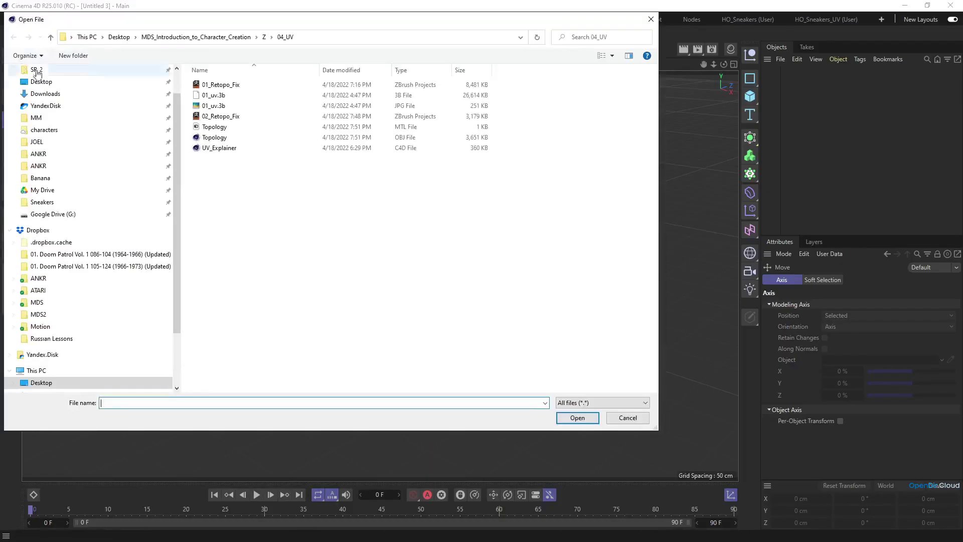
double_click(229, 139)
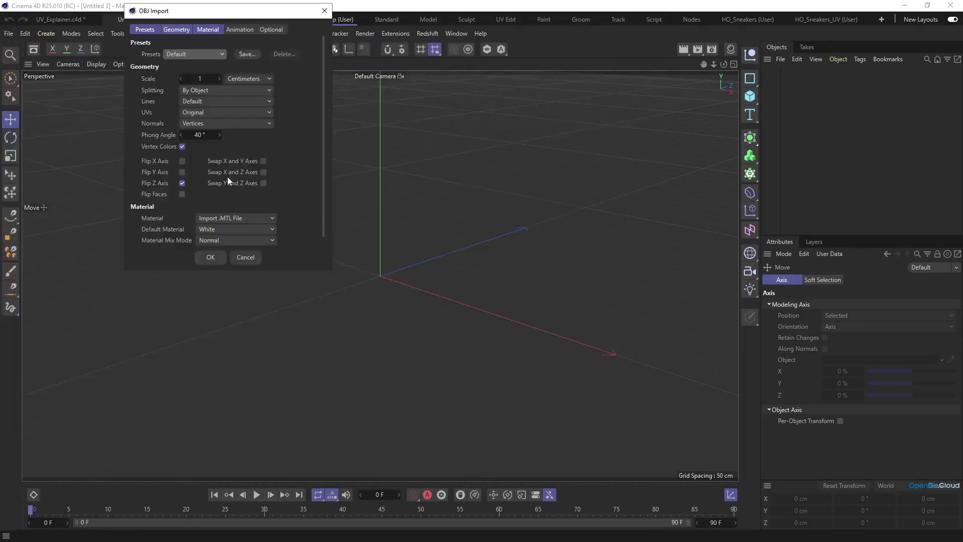
left_click(211, 258)
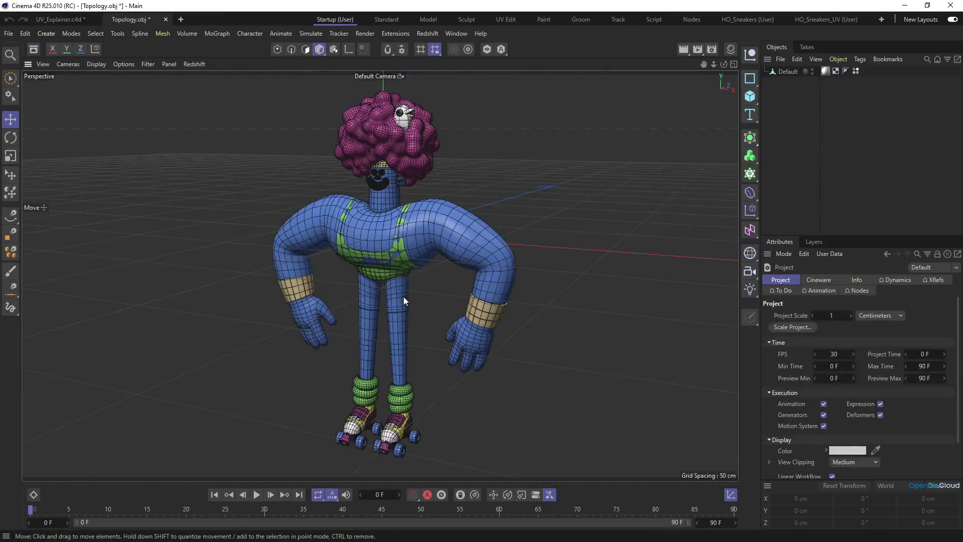
Step: Delete the Vertex Color tag from the imported character object
left_click(786, 72)
left_click(856, 71)
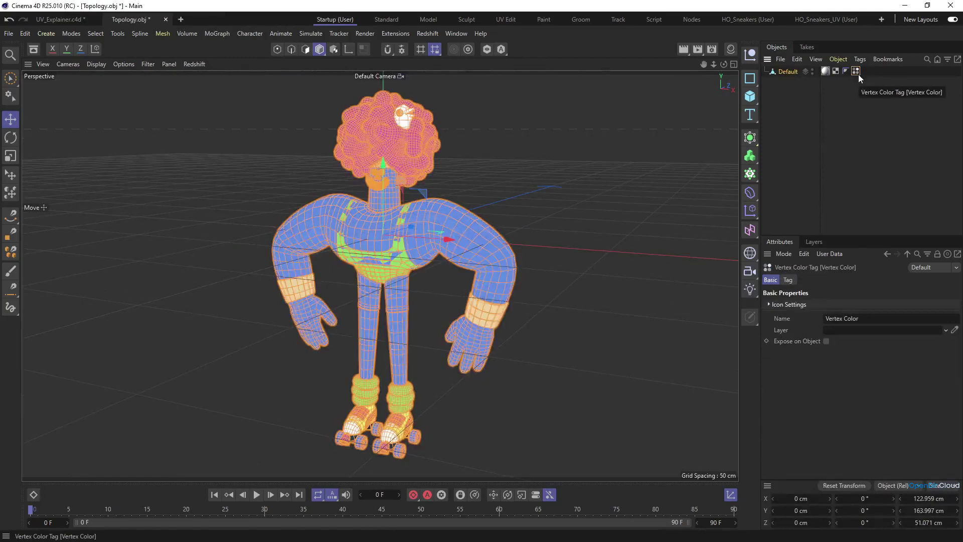
key("Delete")
Step: Turn off the Angle Limit in the character object's Phong tag
left_click(846, 71)
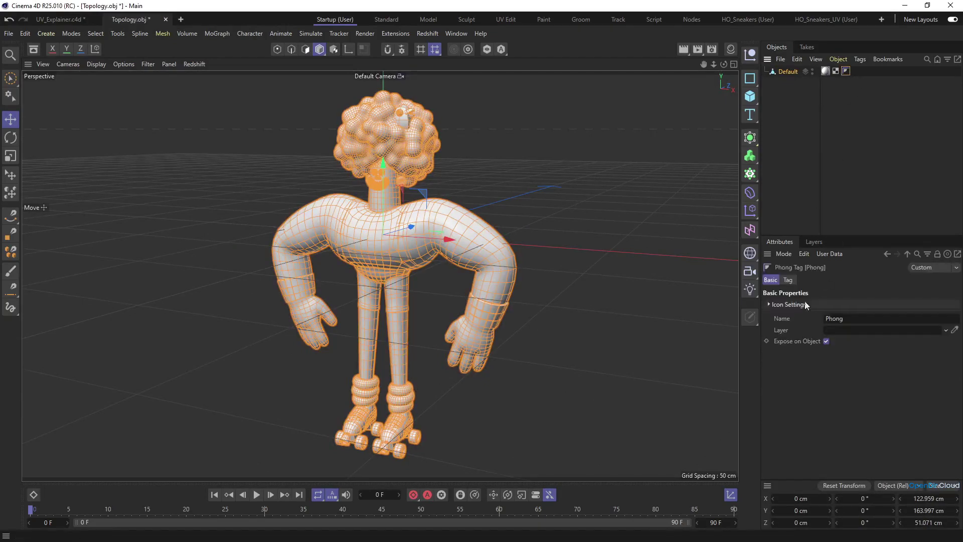
left_click(788, 280)
left_click(824, 304)
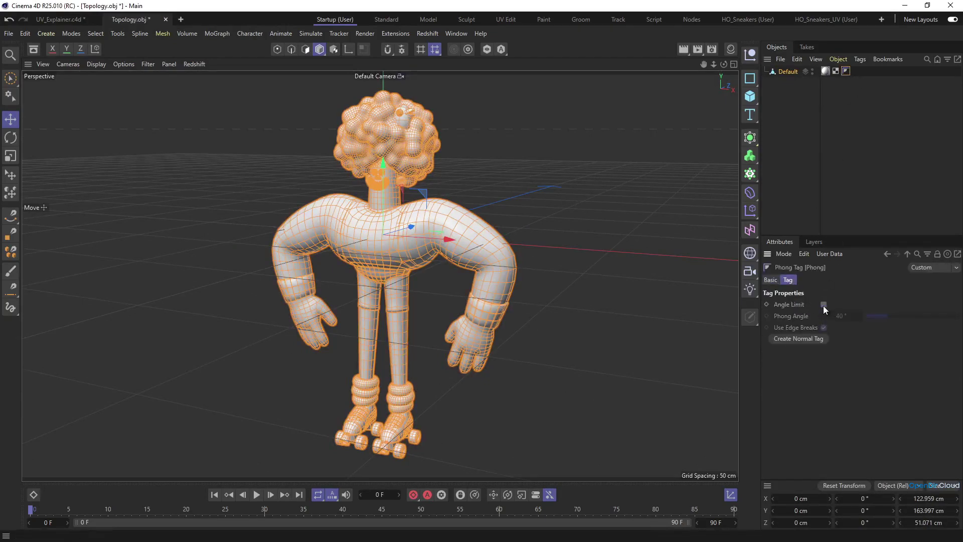
Step: Delete the UVW tag and the material tag from the imported character object, leaving its Phong tag
left_click(835, 71)
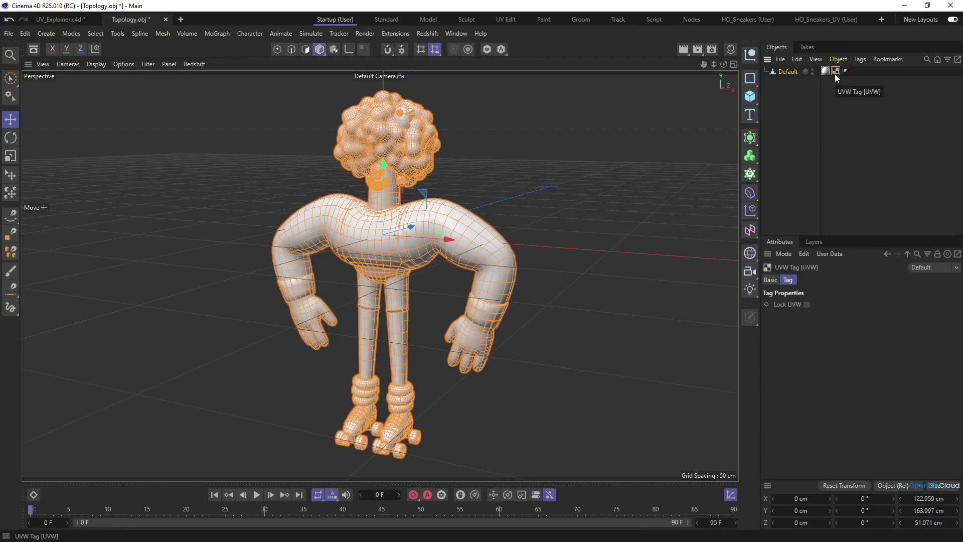
key("Delete")
left_click(825, 72)
key("Delete")
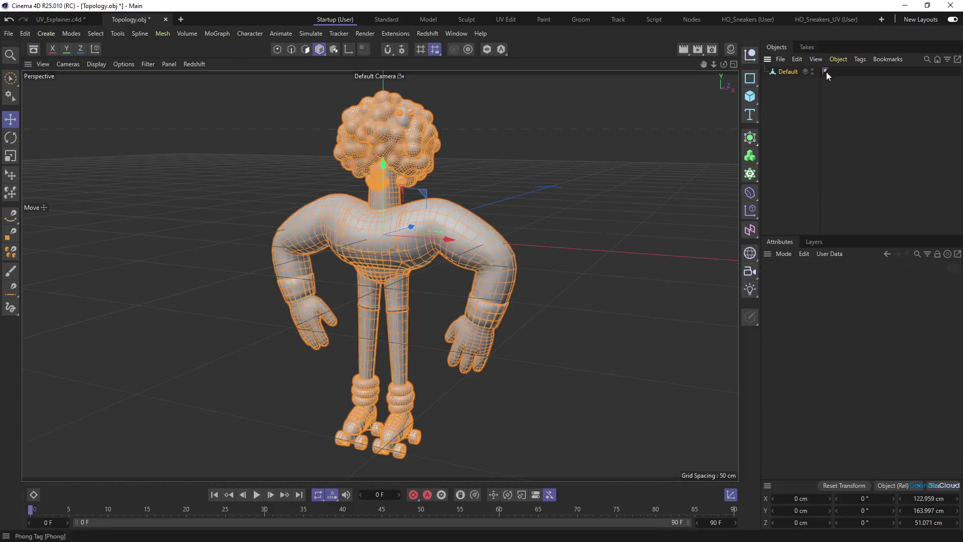
Step: Switch to polygon mode and select all polygons of the character mesh
key("Return")
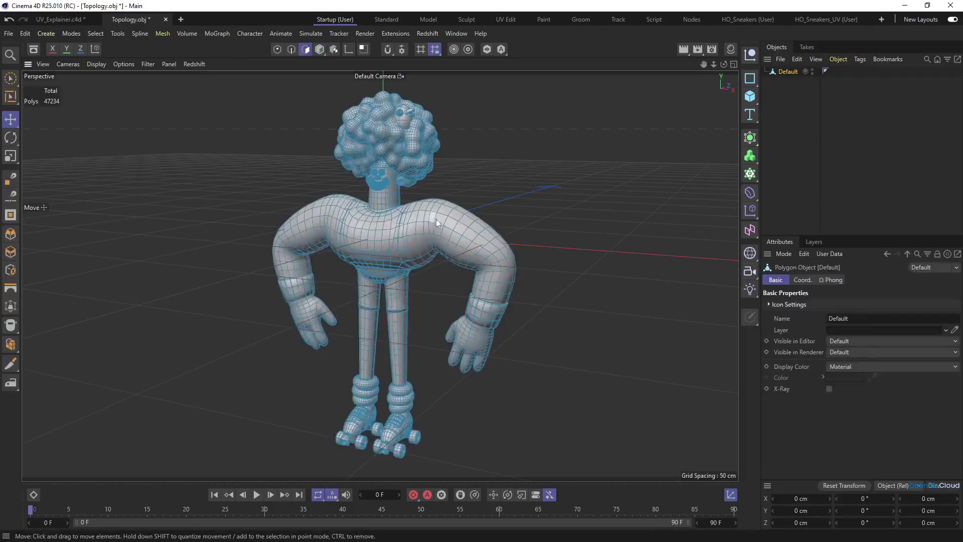
key("ctrl+a")
left_click_drag(512, 194, 439, 366, "alt")
scroll(439, 366, "up", 10)
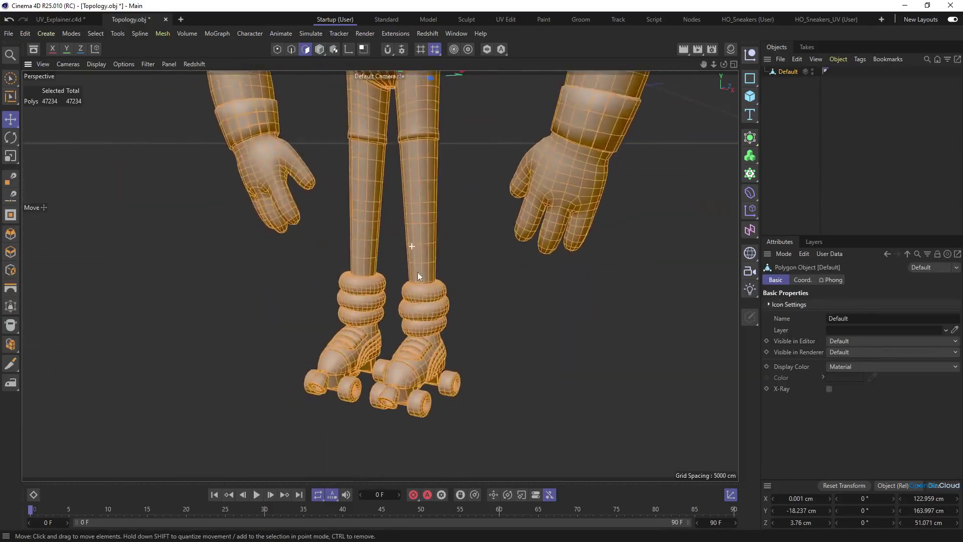
middle_click_drag(422, 256, 449, 335, "alt")
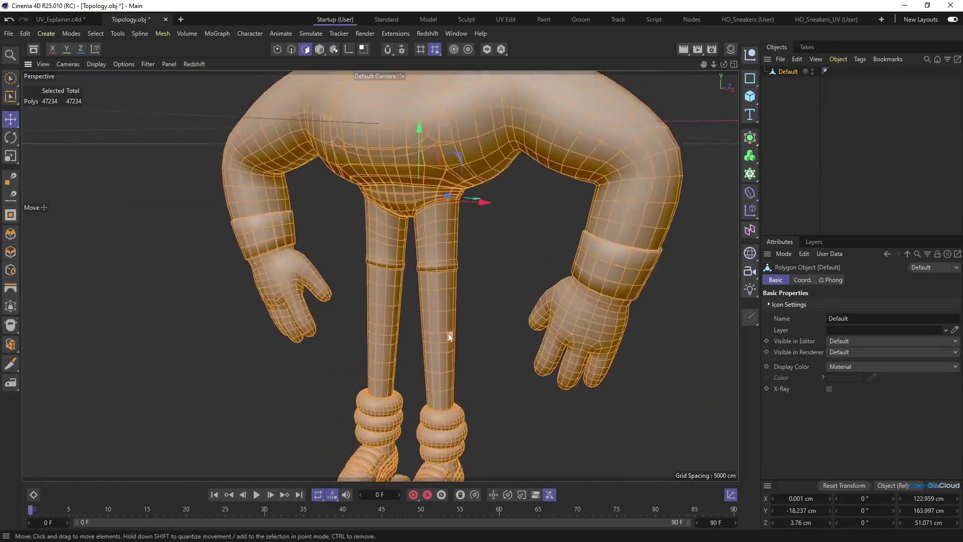
scroll(445, 317, "up", 1)
scroll(440, 309, "down", 3)
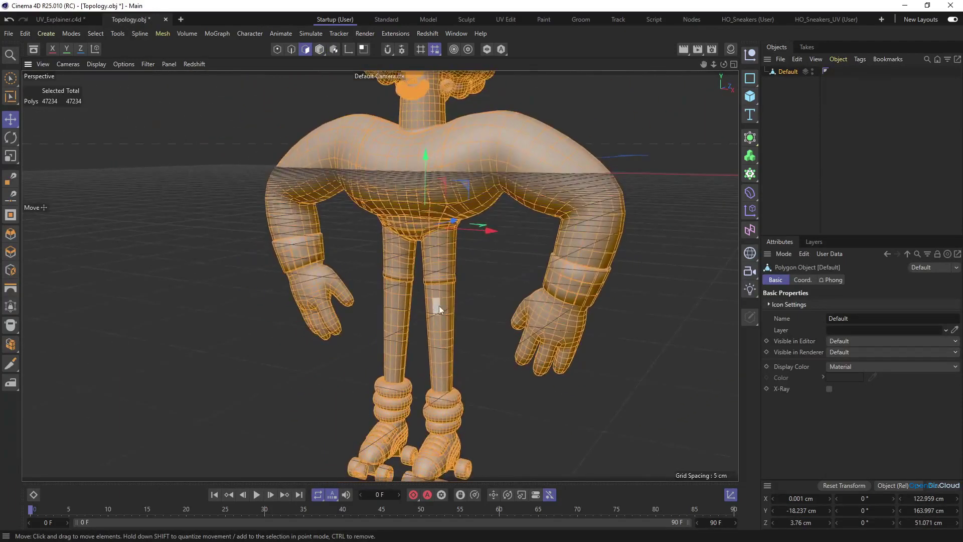
Step: Reverse the normals of all selected polygons, and reverse them back again
right_click(439, 309)
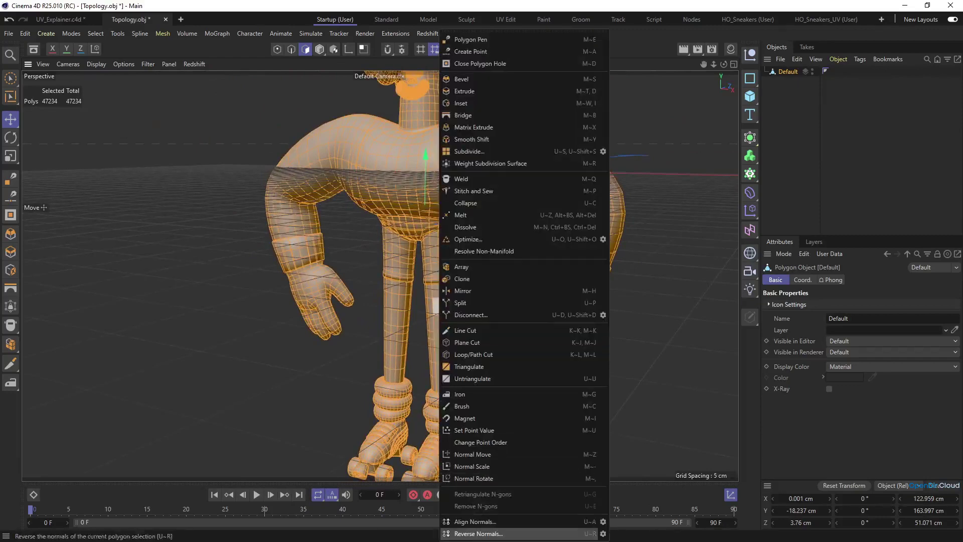
left_click(494, 534)
left_click_drag(459, 300, 444, 310, "alt")
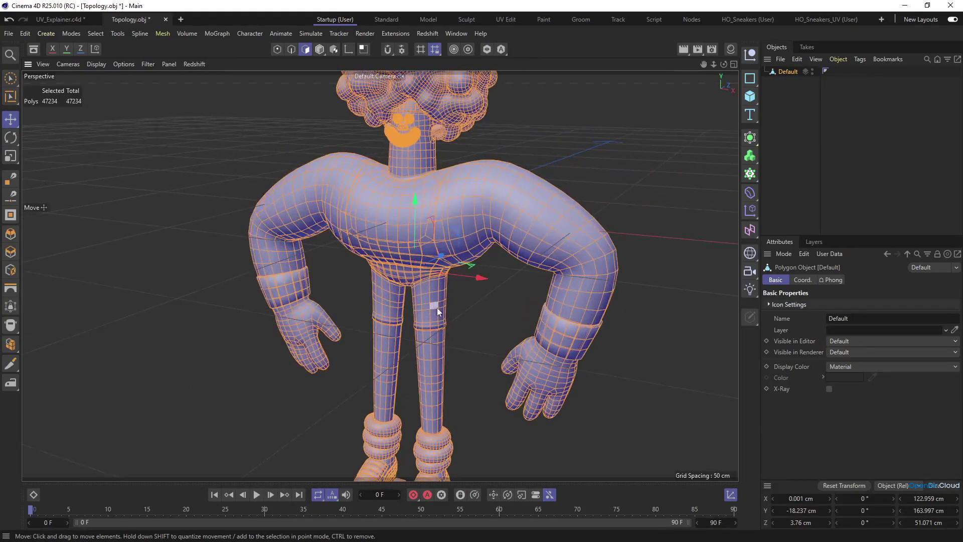
right_click(437, 308)
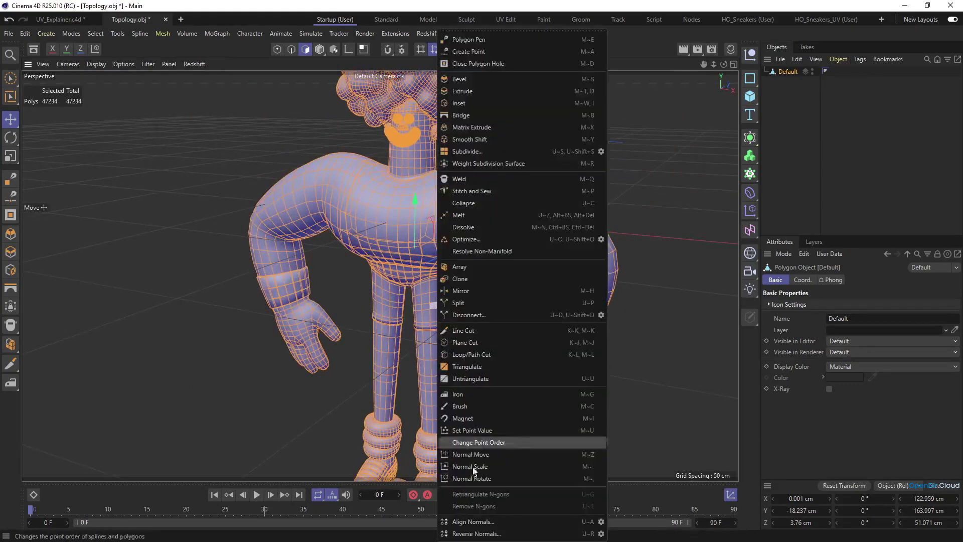
left_click(468, 537)
Step: Align the normals of all selected polygons
right_click(438, 382)
left_click(470, 522)
Step: Examine the normals' direction across the character's skates, legs, torso, arms and head from several angles
scroll(456, 359, "up", 1)
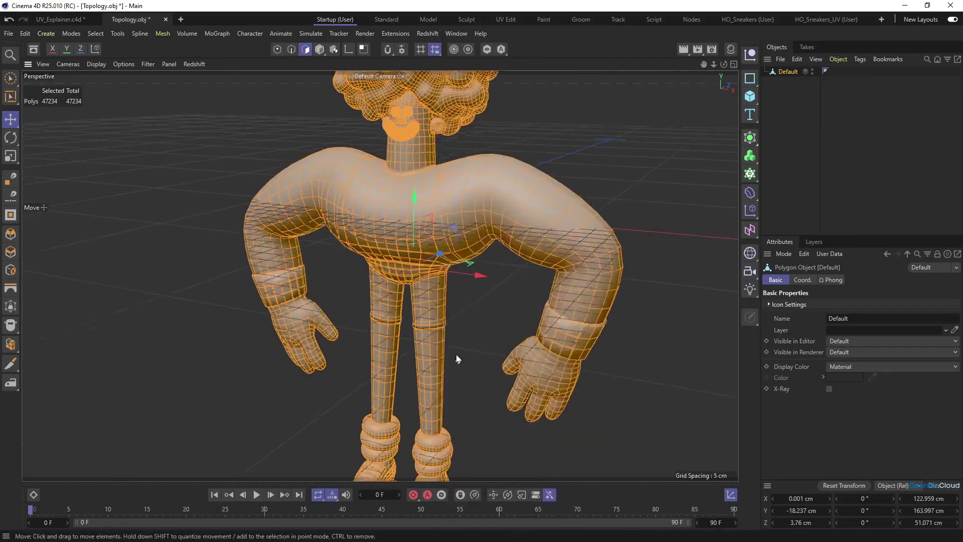
scroll(457, 359, "down", 3)
scroll(449, 363, "up", 5)
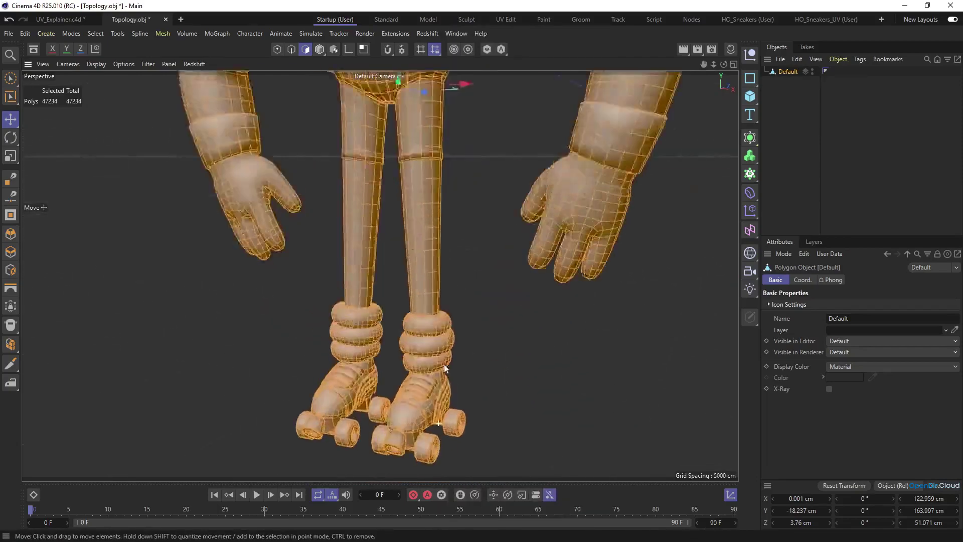
scroll(437, 422, "up", 4)
left_click_drag(437, 423, 429, 269, "alt")
scroll(429, 269, "down", 4)
middle_click_drag(430, 269, 420, 476, "alt")
left_click_drag(380, 275, 476, 241, "alt")
middle_click_drag(269, 201, 380, 309, "alt")
left_click_drag(473, 314, 411, 303, "alt")
scroll(410, 303, "down", 3)
middle_click_drag(381, 272, 448, 211, "alt")
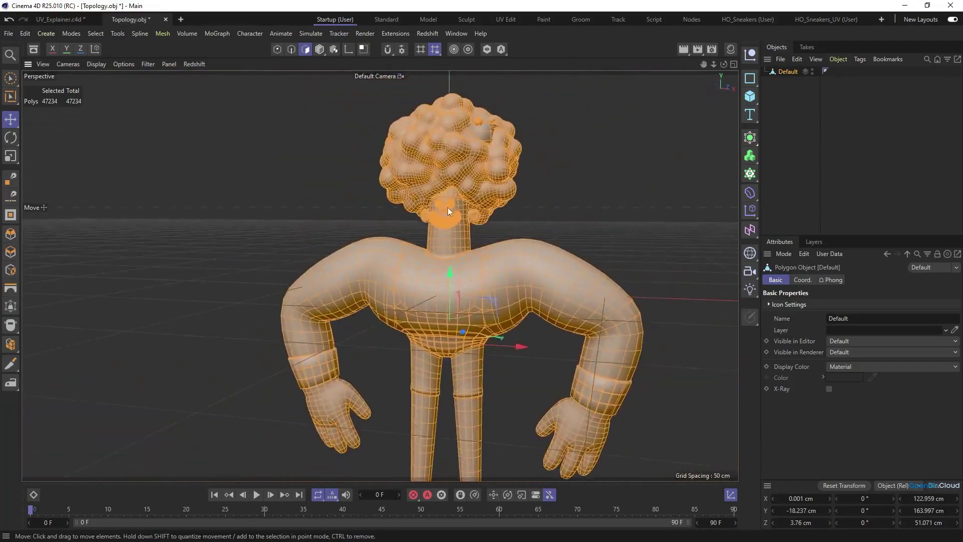
Step: Deselect the polygons and save the project as Partymaker in the C4d folder inside 04_UV
left_click(606, 145)
left_click(9, 33)
left_click(36, 160)
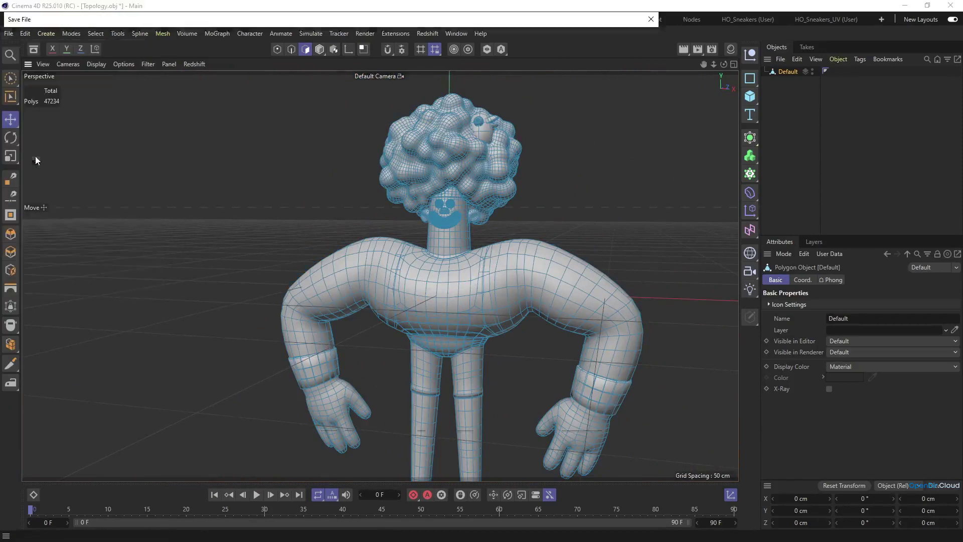
type("Partymaker")
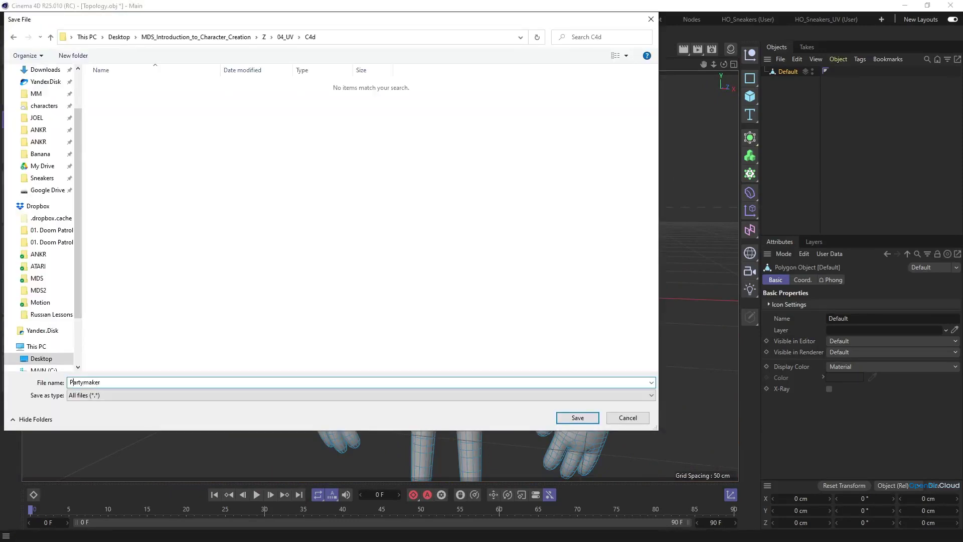
key("Return")
Step: Rename the Default object as Partymaker
double_click(787, 73)
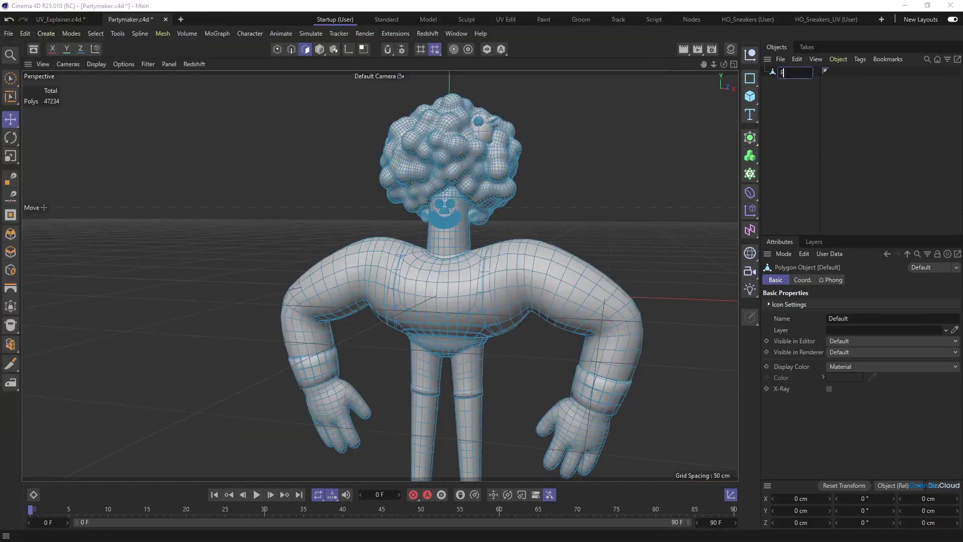
type("Partymaker")
key("Return")
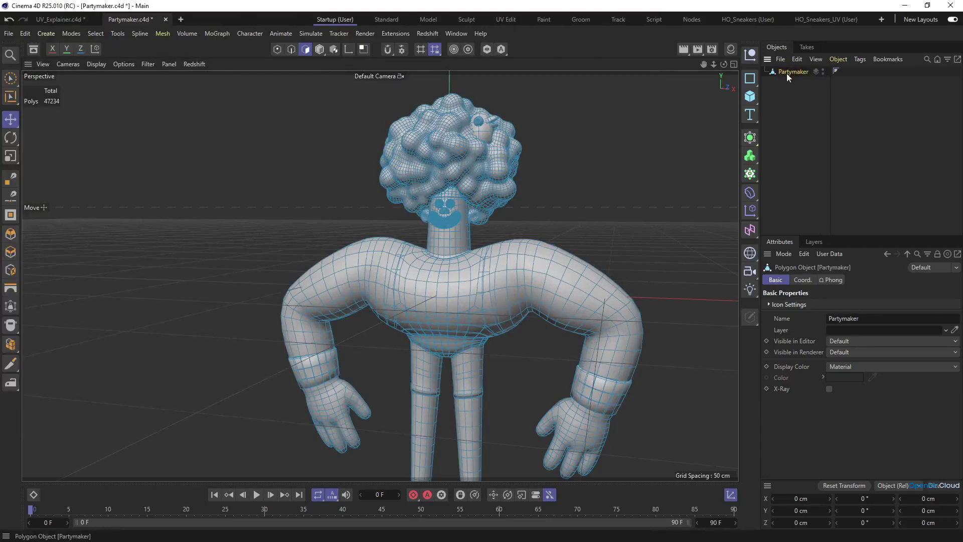
Step: Delete the dense mouth piece and both eyeballs from the character's face
double_click(454, 215)
key("Delete")
scroll(456, 206, "up", 10)
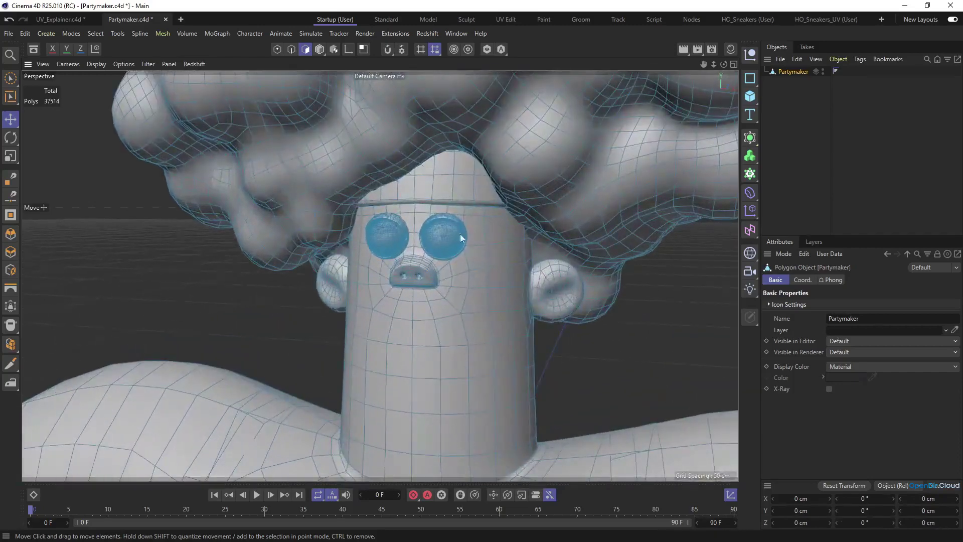
left_click(451, 245)
double_click(451, 244)
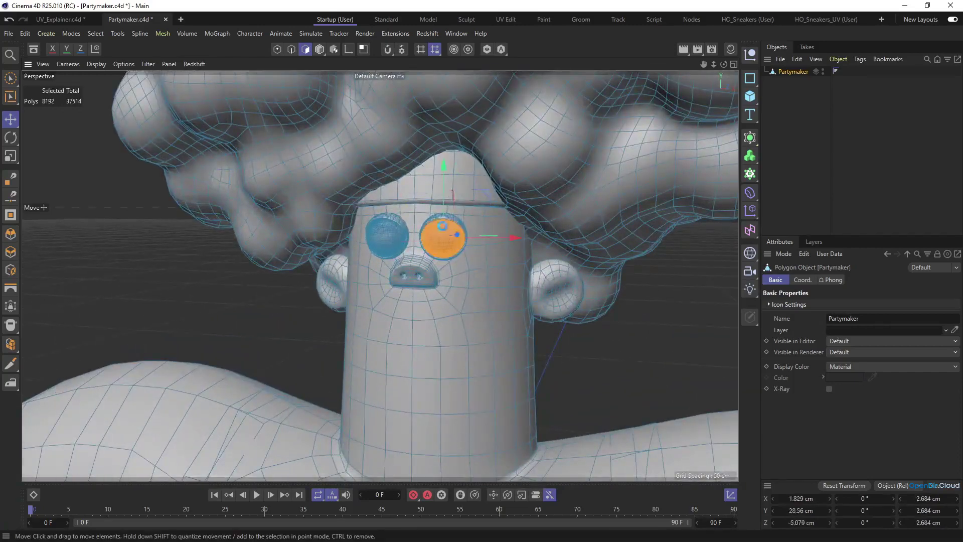
key("Delete")
double_click(389, 240)
key("Delete")
Step: Delete the curly hair mesh from the character's head
scroll(457, 225, "down", 5)
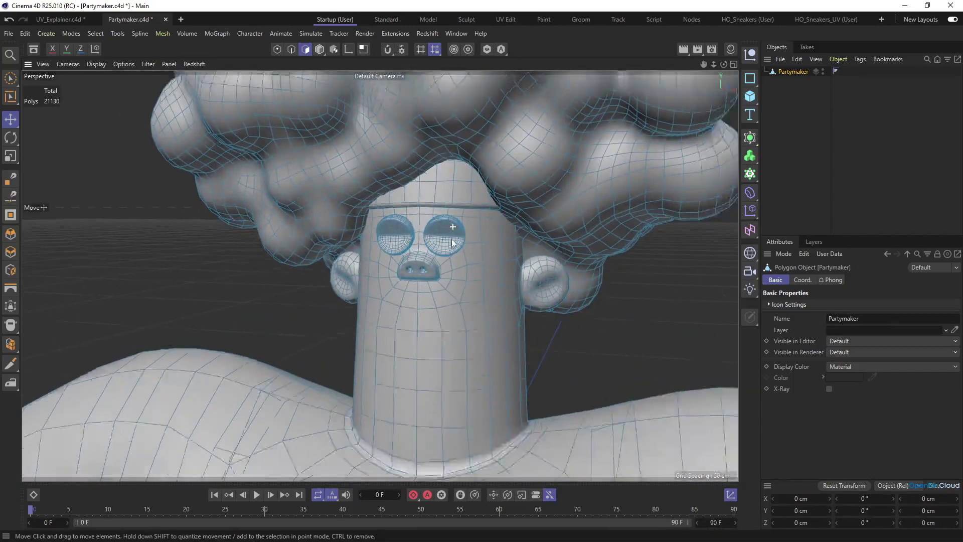
middle_click_drag(454, 226, 449, 356, "alt")
left_click(517, 244)
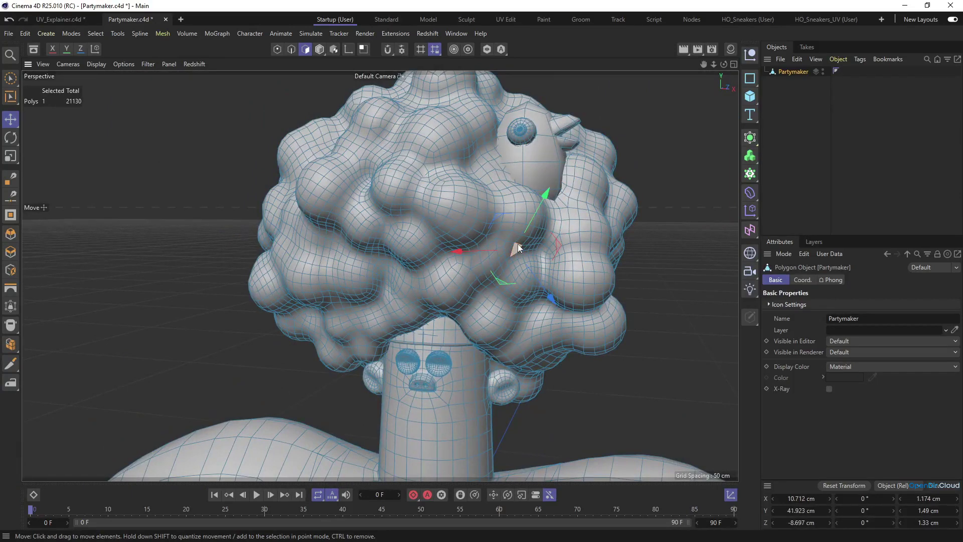
double_click(517, 244)
key("Delete")
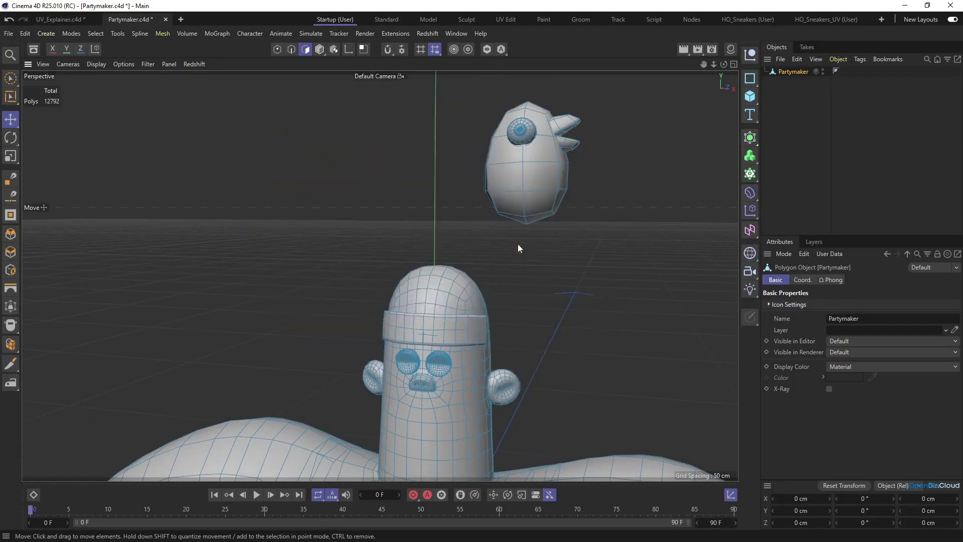
Step: Examine the remaining body, legs and roller skates for completeness from several angles
scroll(460, 364, "down", 5)
middle_click_drag(460, 365, 484, 103, "alt")
middle_click_drag(492, 357, 501, 130, "alt")
left_click_drag(498, 251, 532, 220, "alt")
middle_click_drag(532, 221, 380, 275, "alt")
left_click_drag(380, 275, 491, 273, "alt")
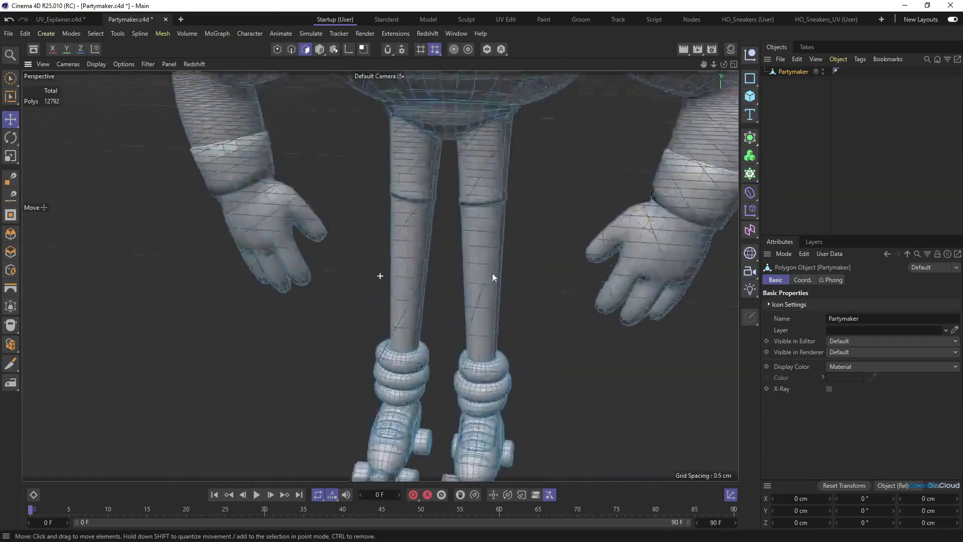
scroll(476, 281, "down", 5)
left_click_drag(466, 230, 453, 261, "alt")
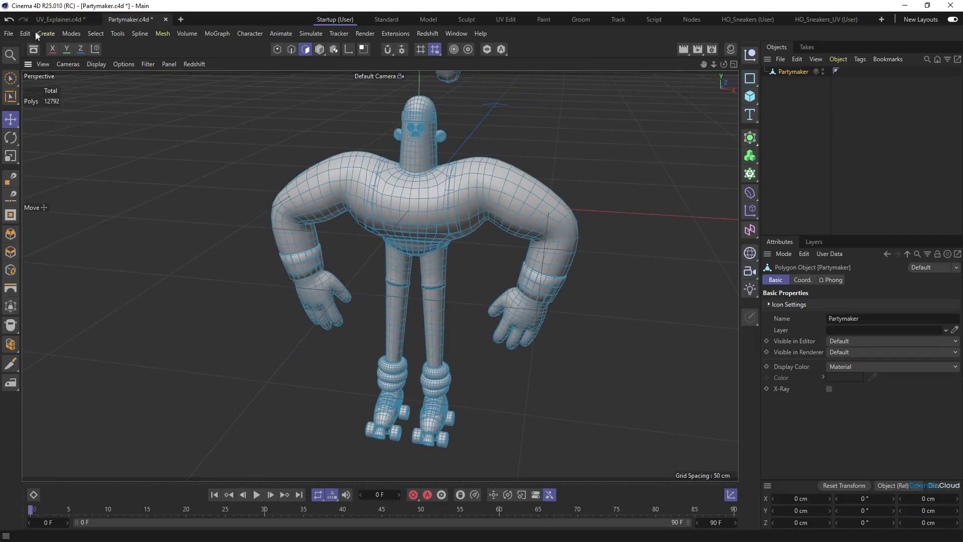
Step: Export the reduced character as a Wavefront OBJ named Partymaker in the C4d folder
left_click(9, 34)
mouse_move(60, 260)
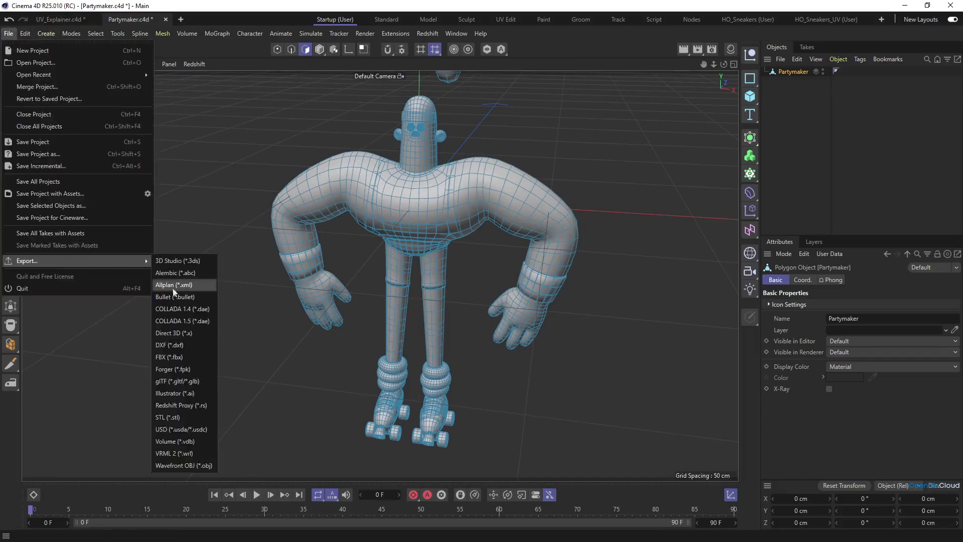
left_click(197, 465)
left_click(179, 400)
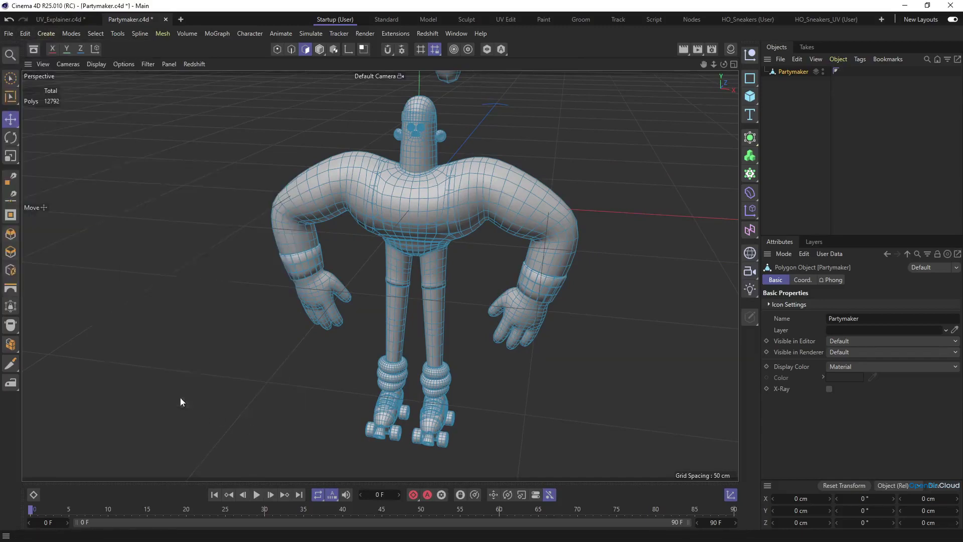
left_click(499, 315)
left_click(577, 418)
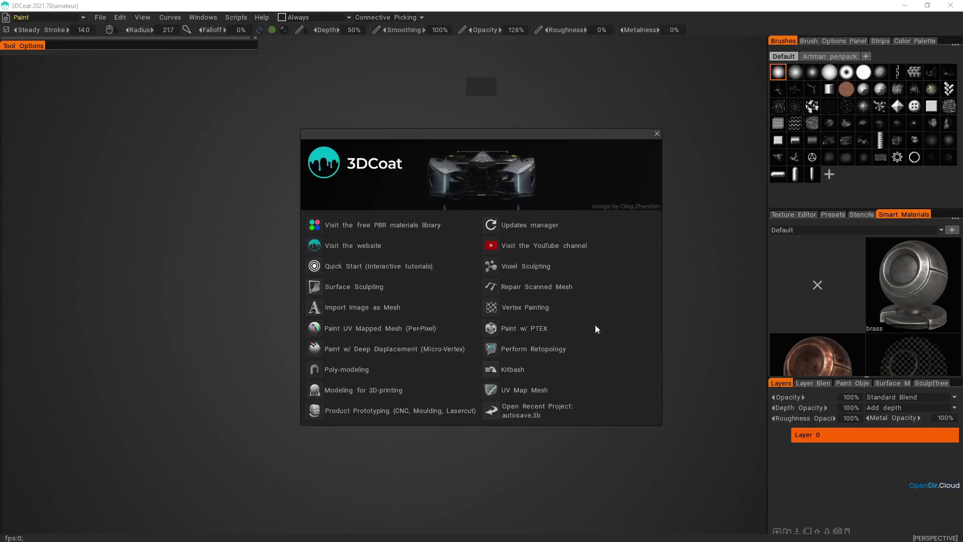
Step: In 3DCoat, open the Partymaker OBJ as a UV Map Mesh with the default import settings and switch to the UV room
left_click(509, 392)
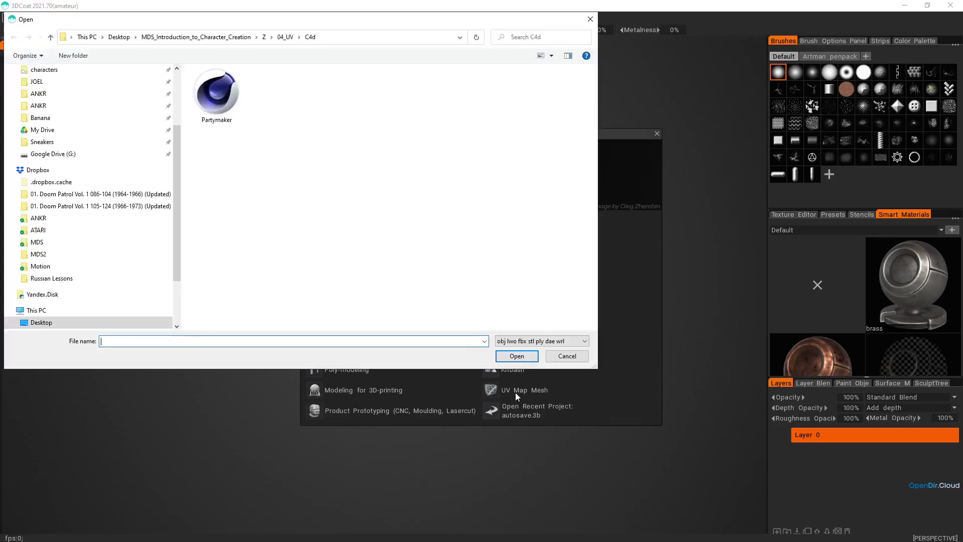
left_click(226, 107)
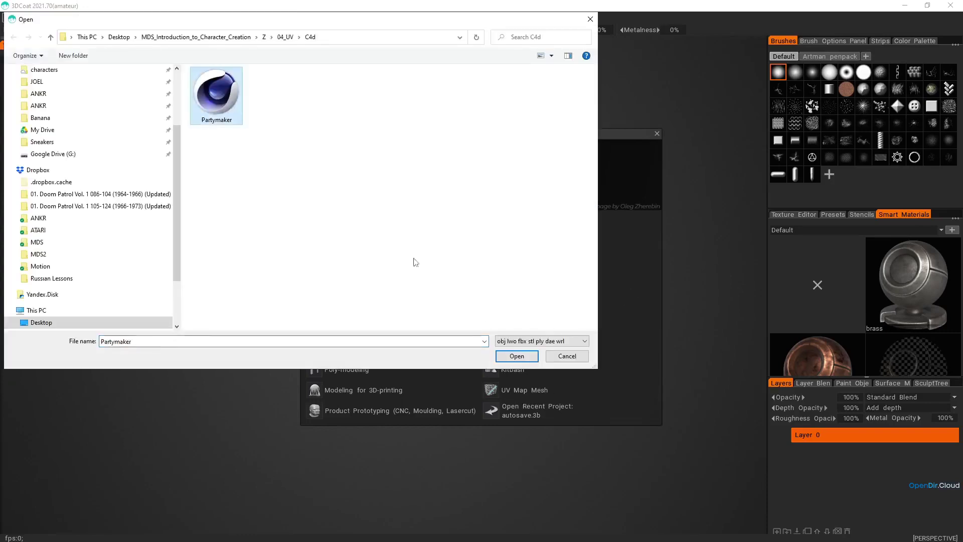
left_click(516, 356)
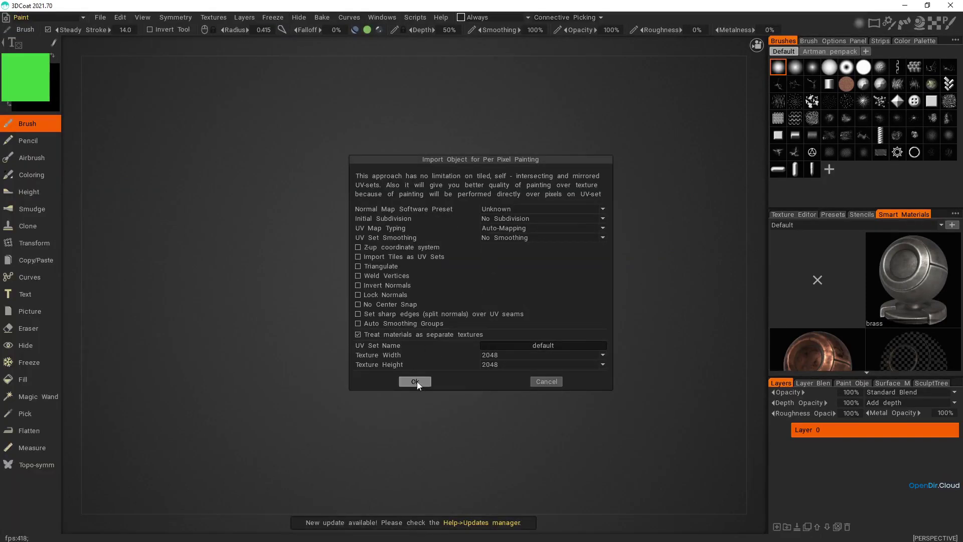
left_click(416, 382)
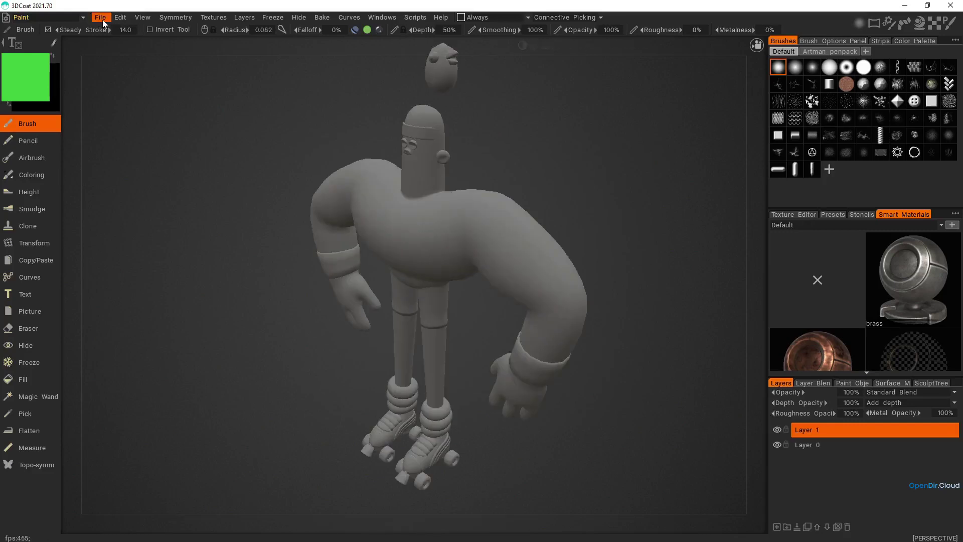
left_click(53, 19)
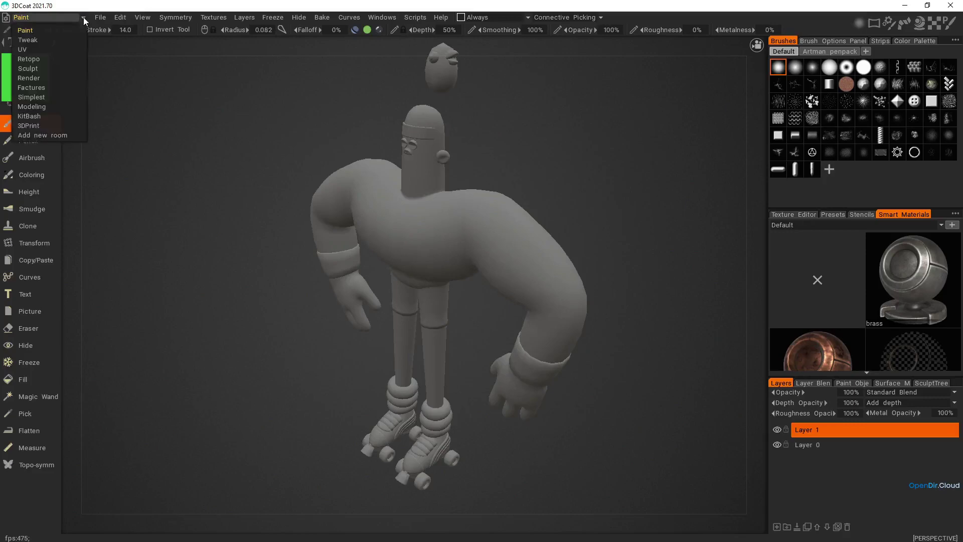
left_click(29, 50)
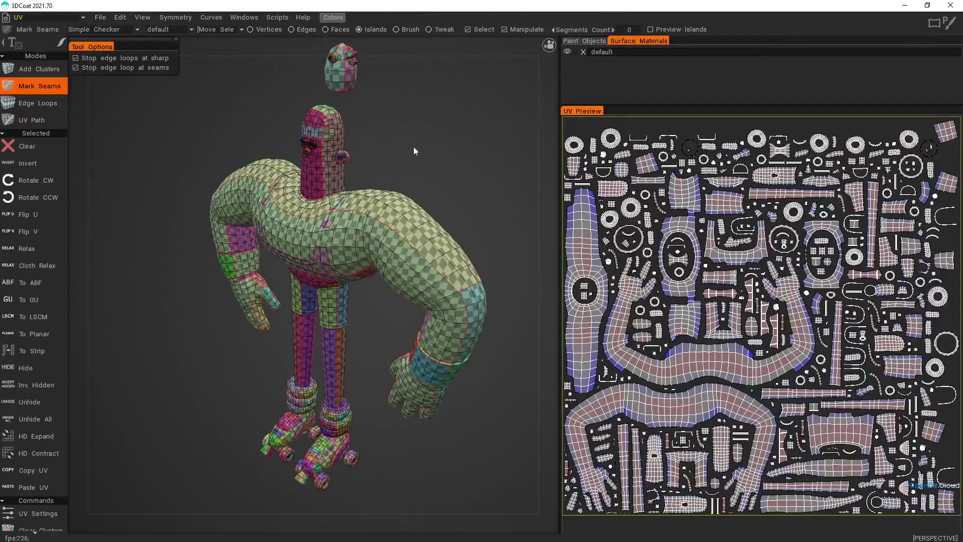
Step: Highlight the arms-and-torso UV island and examine how the automatic islands correspond to the areas on the model
left_click_drag(485, 258, 465, 208, "alt")
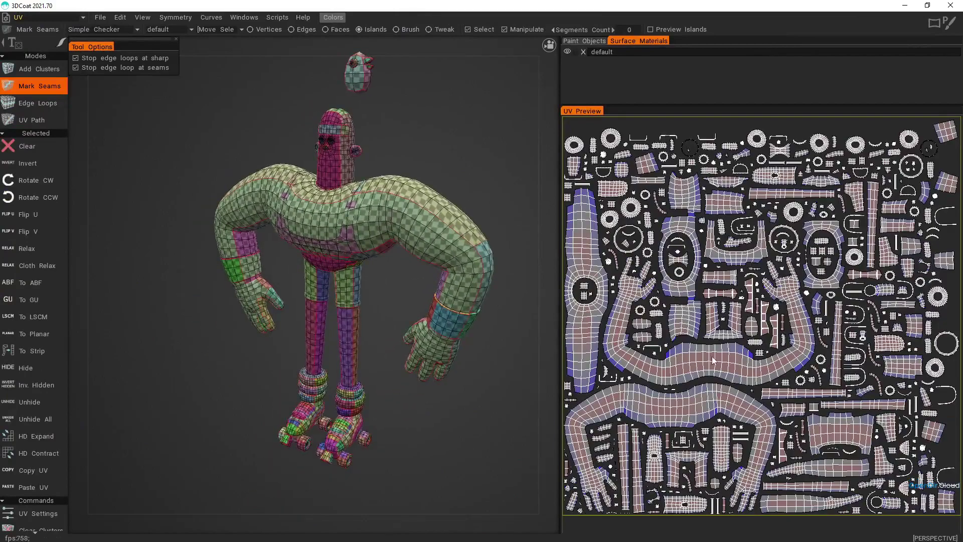
left_click(713, 360)
middle_click_drag(712, 339, 726, 338, "alt")
mouse_move(726, 338)
right_mouse_down("alt")
mouse_move(712, 311)
mouse_move(742, 346)
right_mouse_up("alt")
right_click_drag(424, 211, 432, 262, "alt")
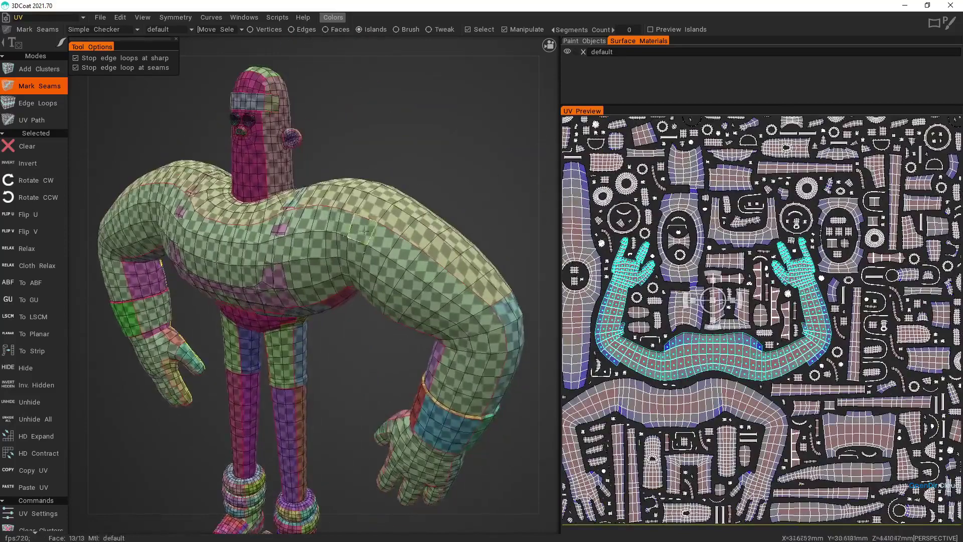
left_click_drag(431, 298, 443, 281, "alt")
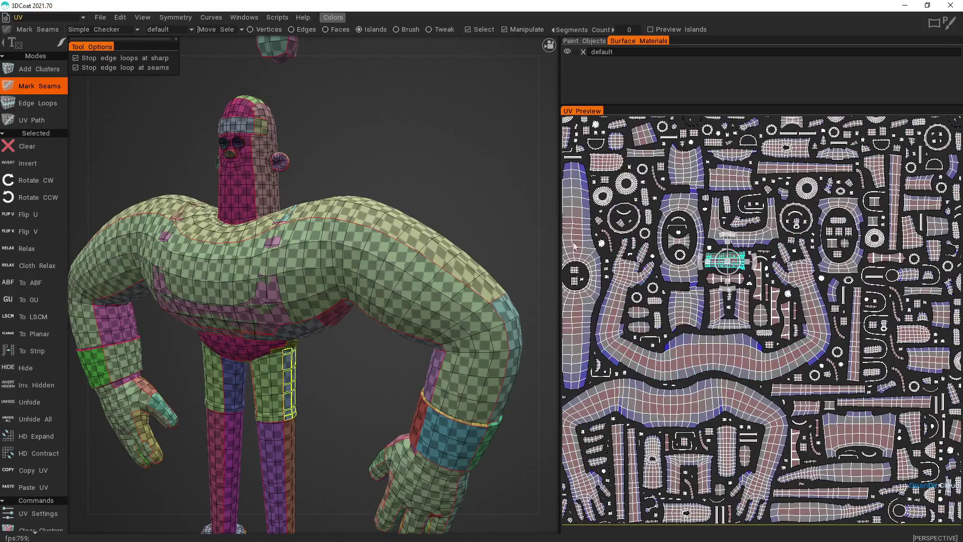
Step: Try transforming each of the two arms-and-torso UV islands in the UV preview and undo each change
middle_click_drag(691, 405, 702, 380, "alt")
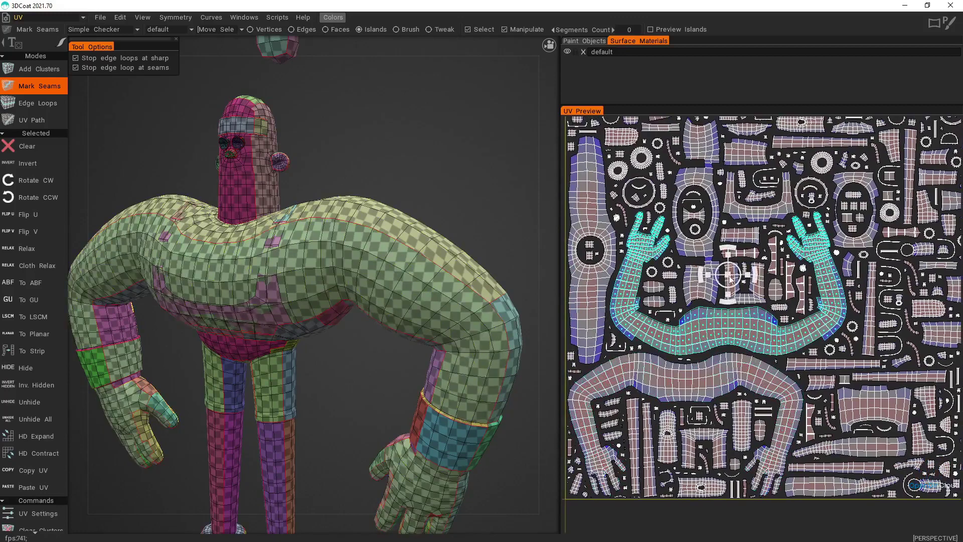
left_click_drag(739, 282, 766, 272)
key("ctrl+z")
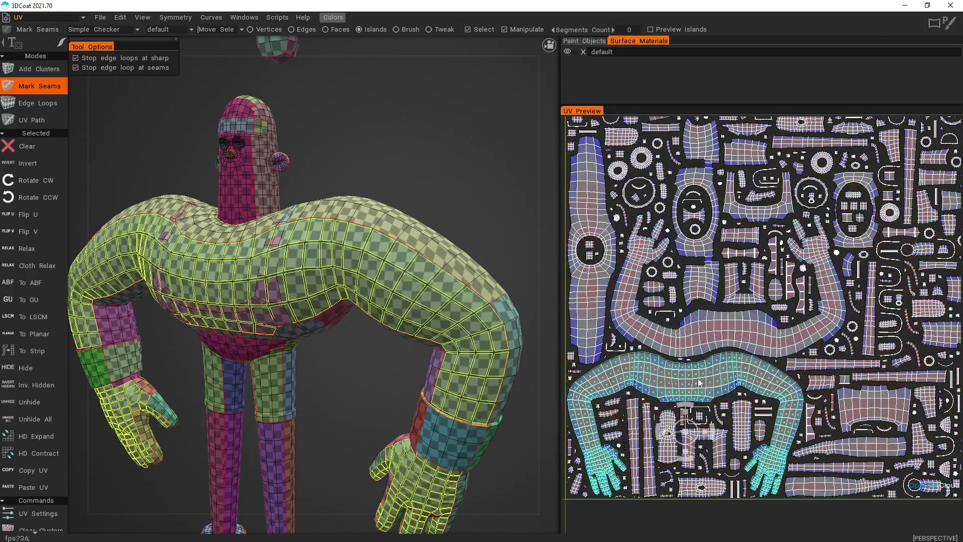
left_click_drag(686, 431, 714, 433)
key("ctrl+z")
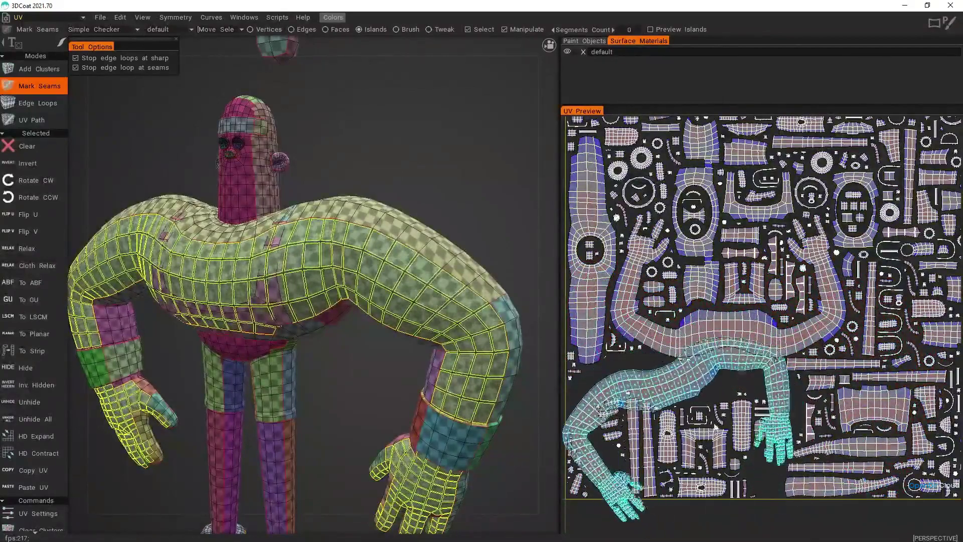
Step: Highlight the shoulder-top island together with the front arms-and-torso island on the model, and clear the highlighting
left_click(434, 254)
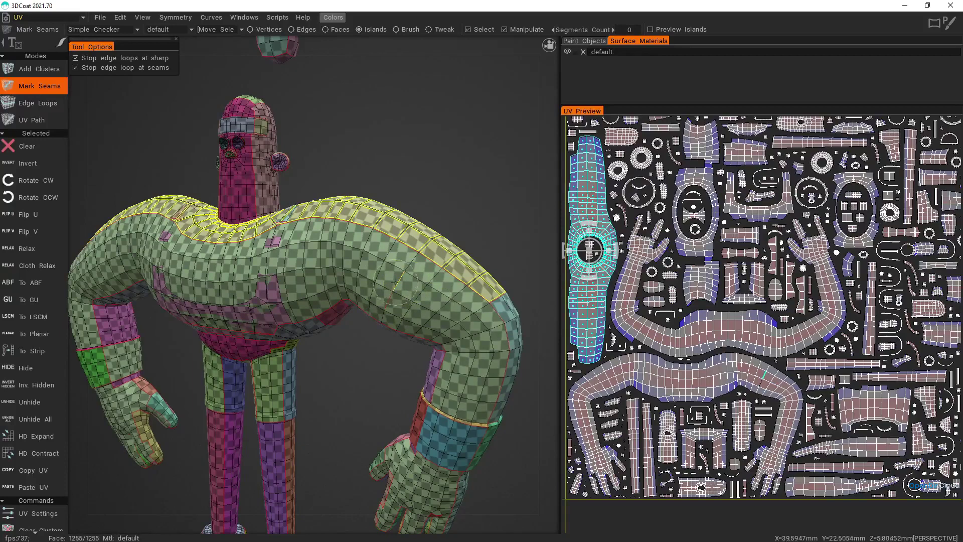
key("ctrl")
left_click(422, 266)
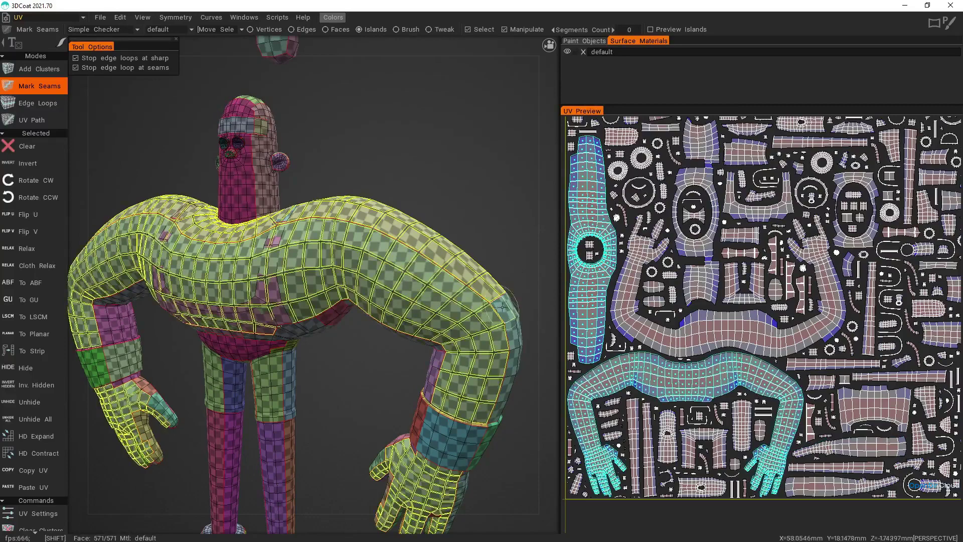
left_click_drag(519, 316, 454, 270, "alt")
left_click(406, 298, "ctrl")
left_click(453, 269, "ctrl")
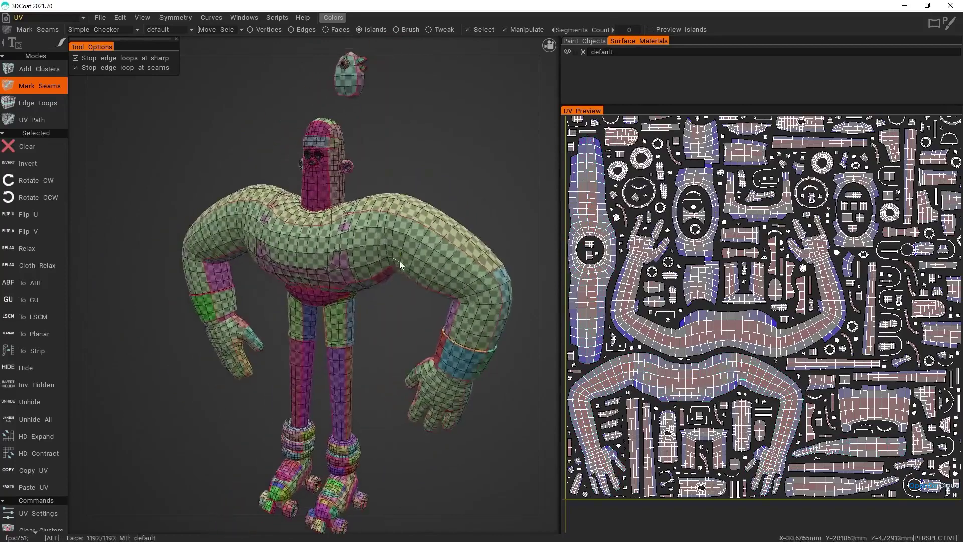
Step: Preview the Complex Checker pattern on the model and return to the Simple Checker
left_click(126, 30)
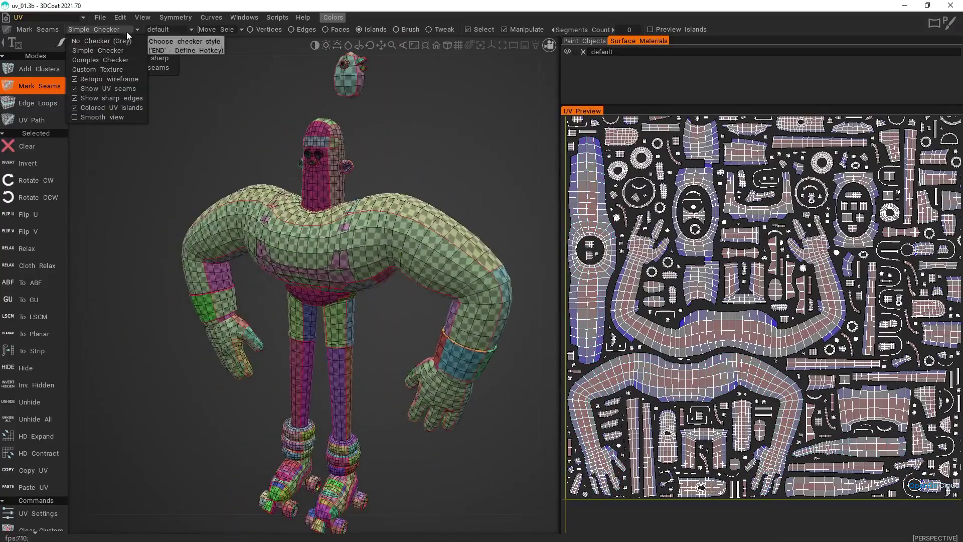
left_click(126, 62)
left_click(116, 29)
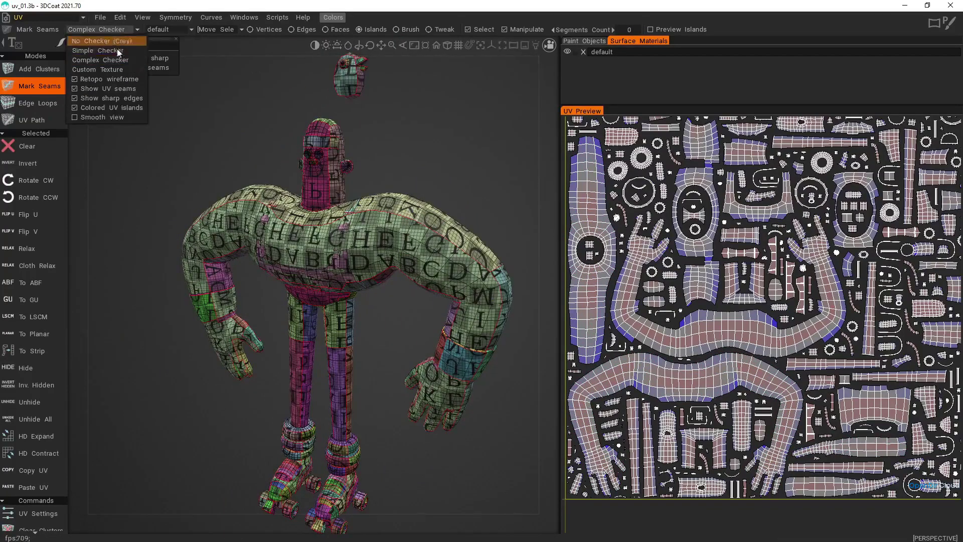
left_click(116, 51)
Step: Preview a custom image texture on the model's UVs and switch the display back to Simple Checker
left_click(119, 30)
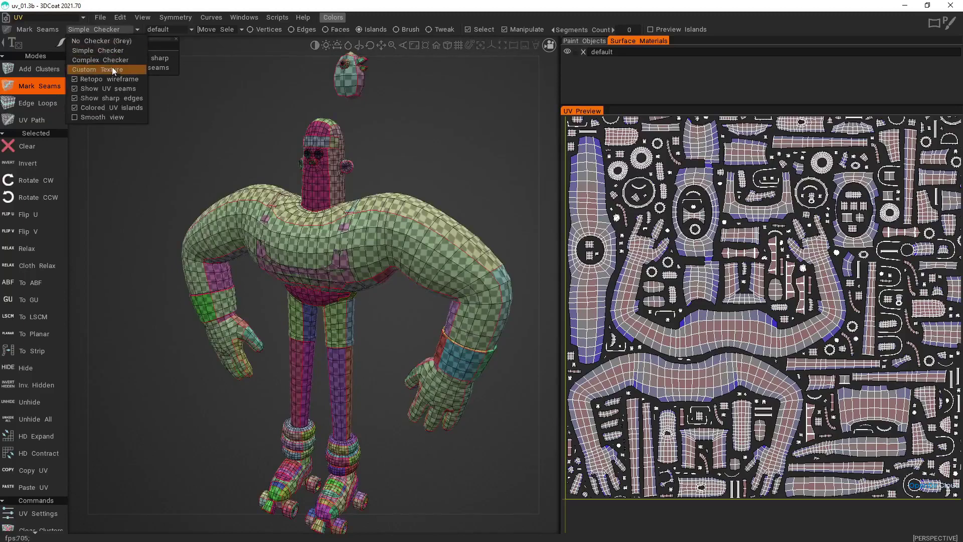
left_click(113, 70)
double_click(290, 96)
left_click(119, 17)
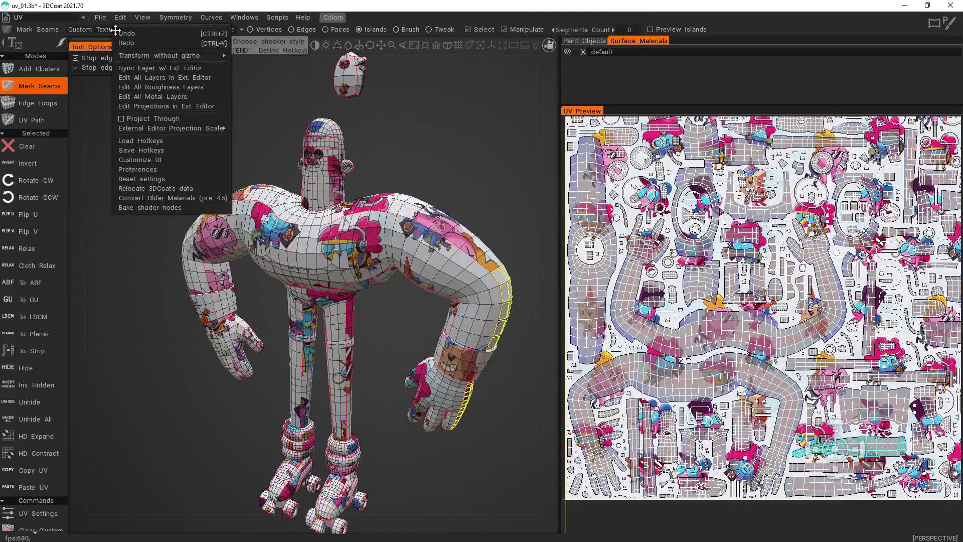
left_click(84, 28)
left_click(84, 28)
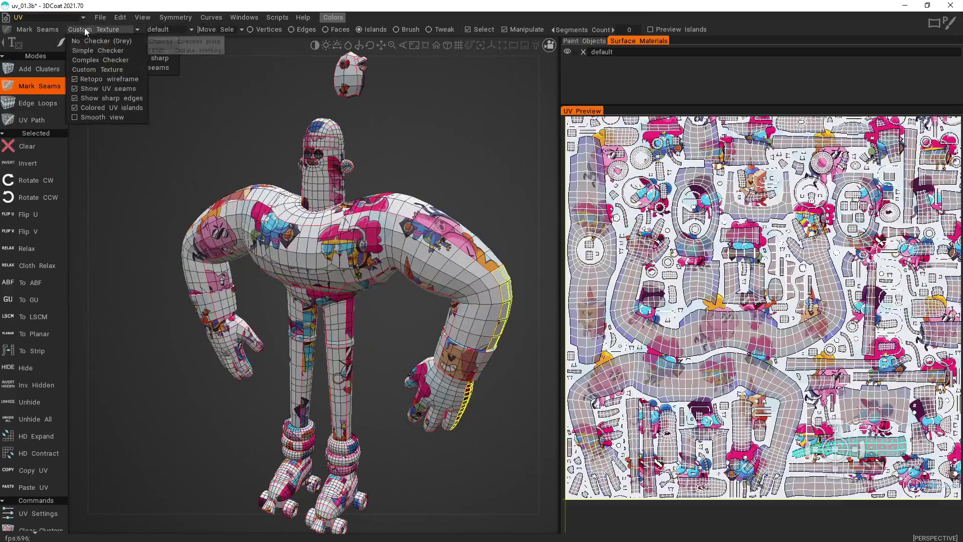
left_click(88, 49)
Step: Examine the automatic UV islands across the whole body and highlight the front arms-and-torso island
left_click_drag(407, 328, 378, 341, "alt")
left_click_drag(467, 195, 377, 288, "alt")
right_click_drag(377, 288, 383, 317, "alt")
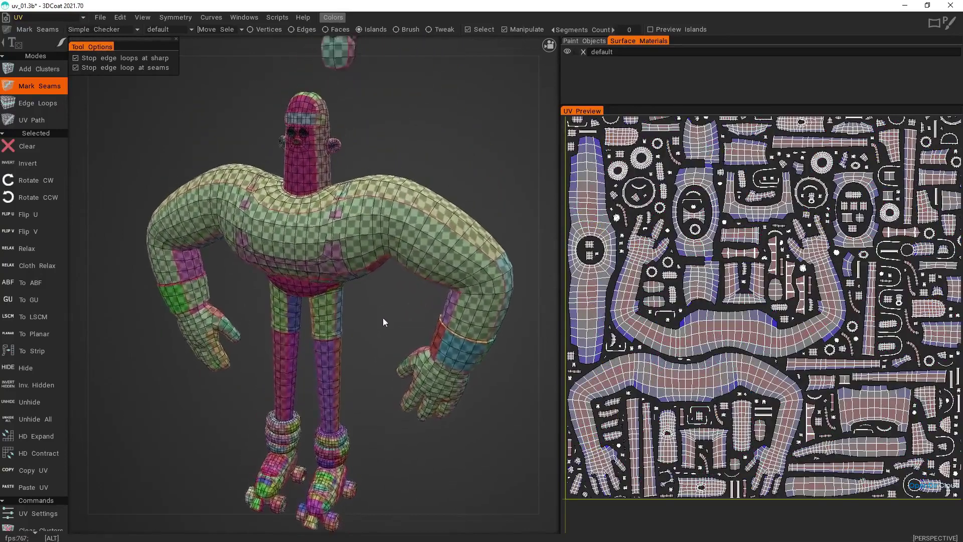
left_click_drag(383, 317, 369, 333, "alt")
left_click_drag(393, 279, 375, 251, "alt")
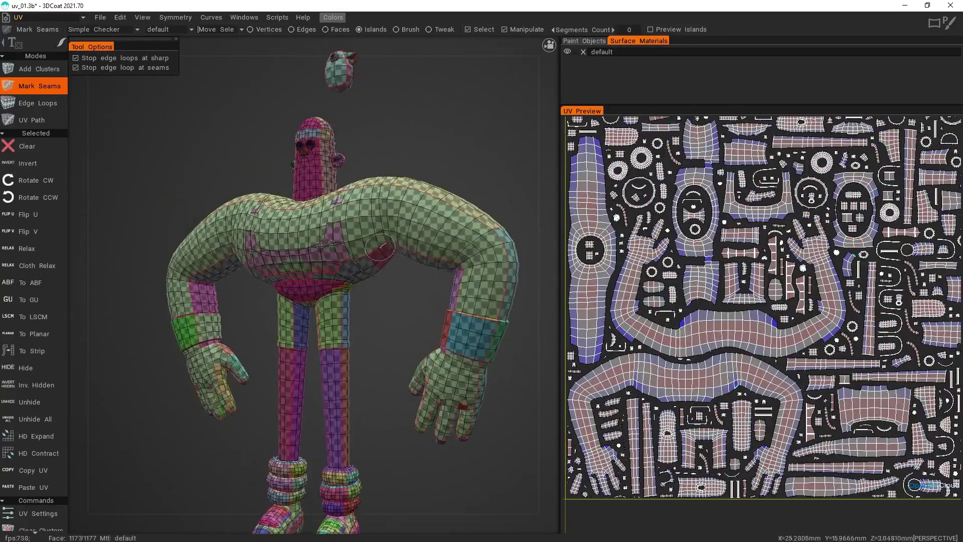
left_click_drag(421, 297, 535, 279, "alt")
left_click(420, 227)
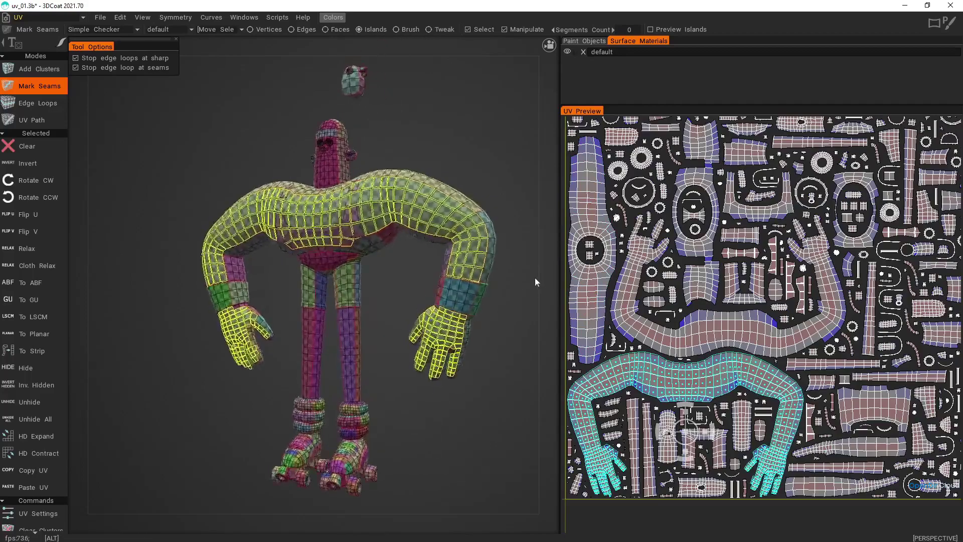
Step: Examine how the automatic UV islands divide the upper legs and the fingers of the hand
right_click_drag(534, 279, 501, 341, "alt")
middle_click_drag(501, 341, 426, 275, "alt")
right_click_drag(426, 276, 453, 363, "alt")
left_click_drag(452, 364, 428, 346, "alt")
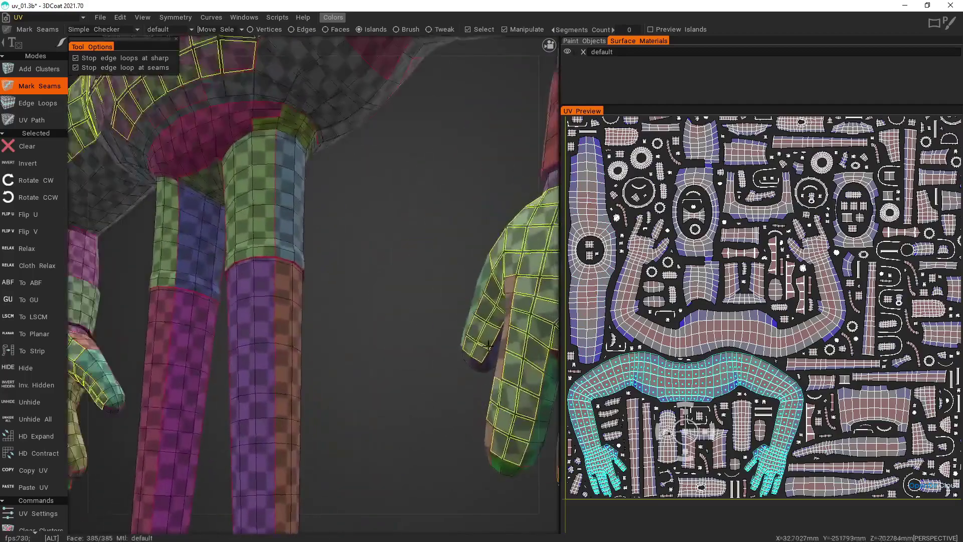
middle_click_drag(427, 346, 366, 311, "alt")
right_click_drag(366, 311, 381, 376, "alt")
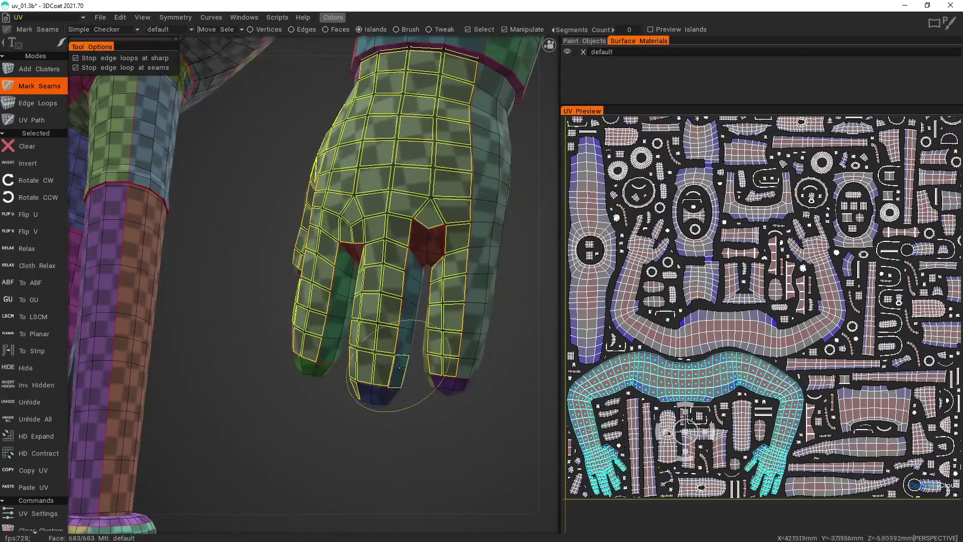
right_click_drag(399, 374, 365, 265, "alt")
middle_click_drag(365, 266, 479, 323, "alt")
left_click_drag(478, 324, 456, 338, "alt")
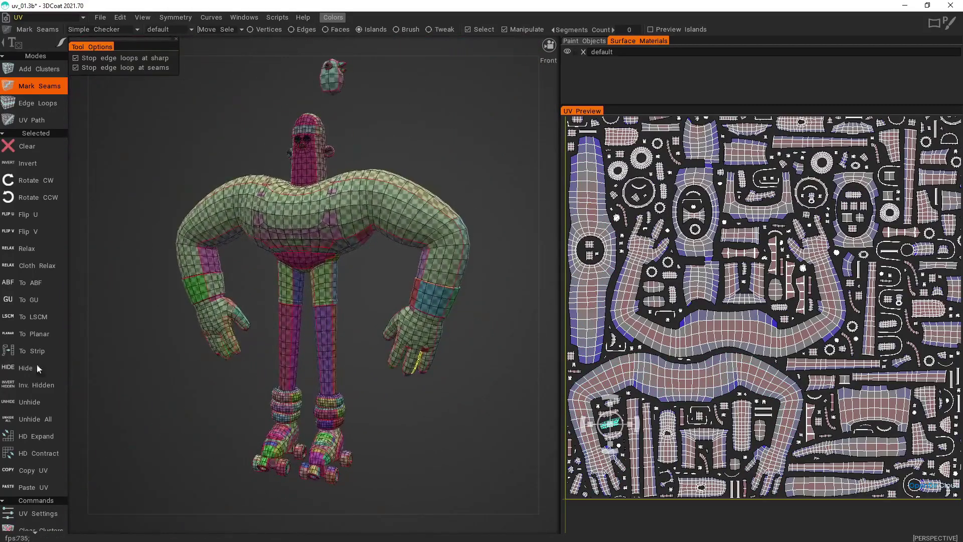
Step: Clear all existing UV seams from the model
scroll(42, 323, "down", 5)
scroll(42, 331, "down", 2)
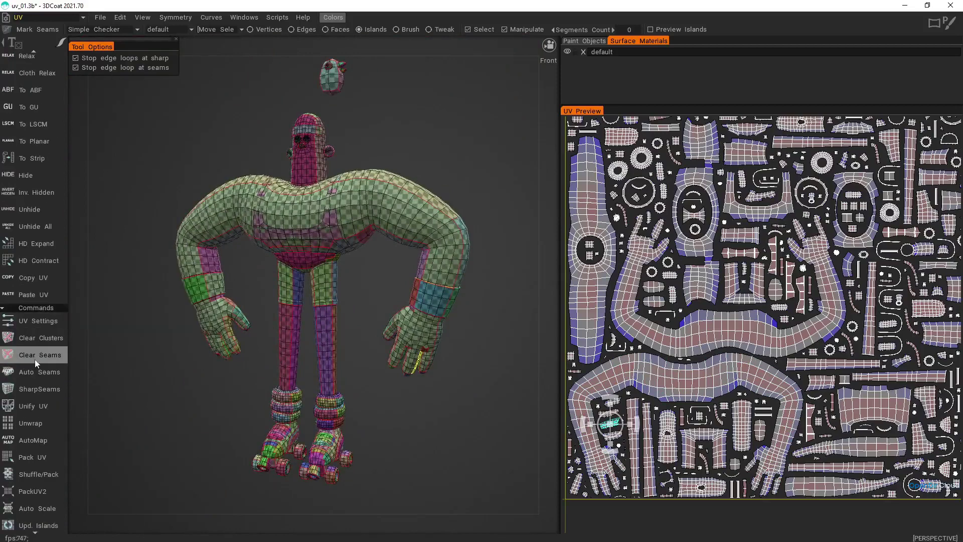
left_click(39, 359)
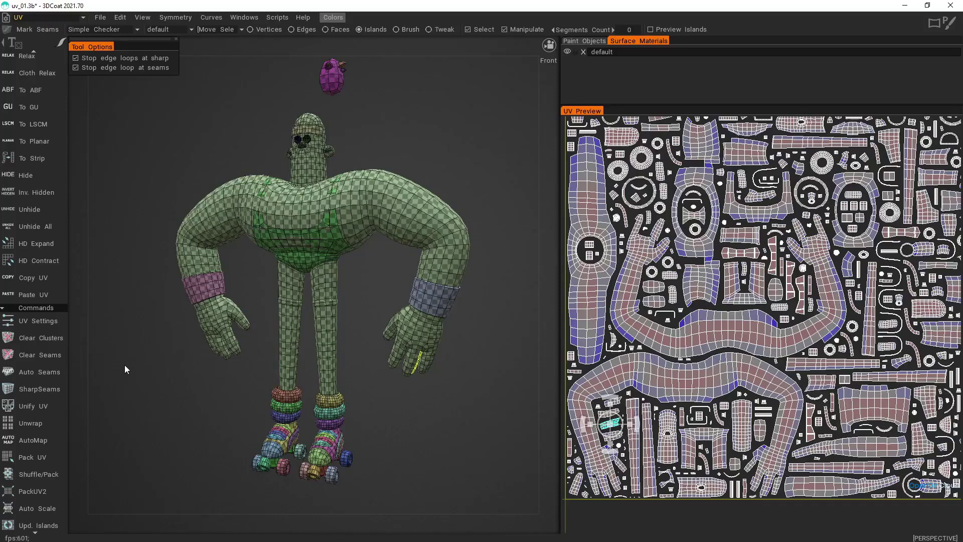
Step: Invert the island selection, project the selected islands with To Planar, and clear the selection
scroll(38, 211, "up", 5)
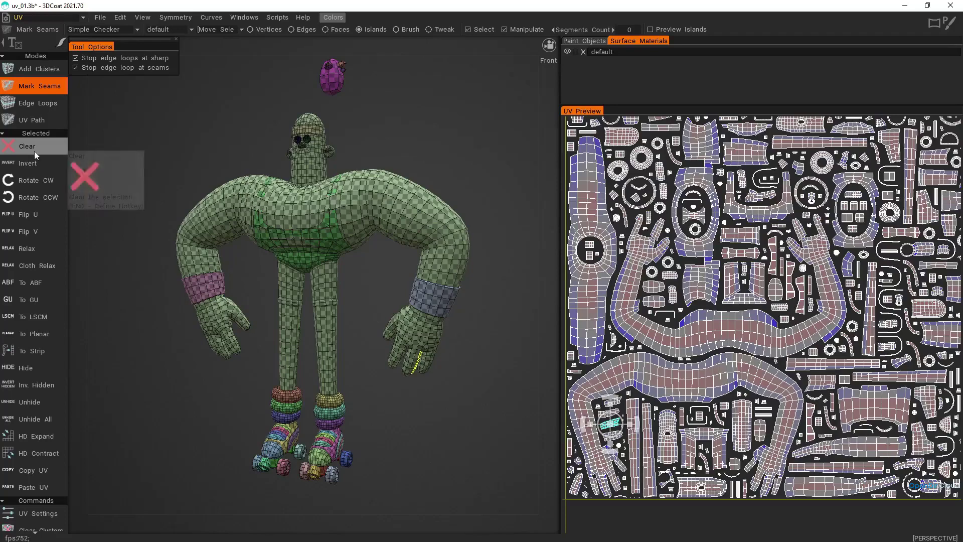
left_click(35, 164)
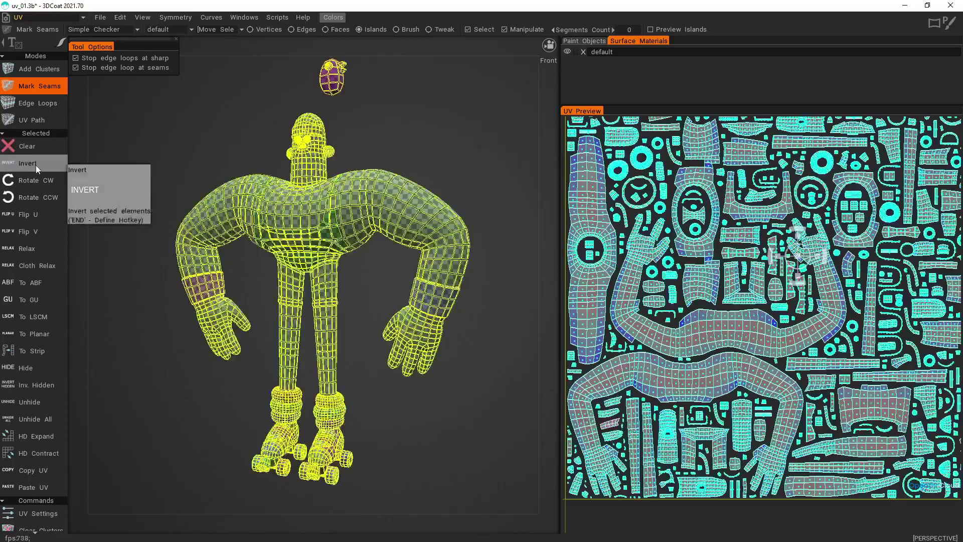
left_click(38, 333)
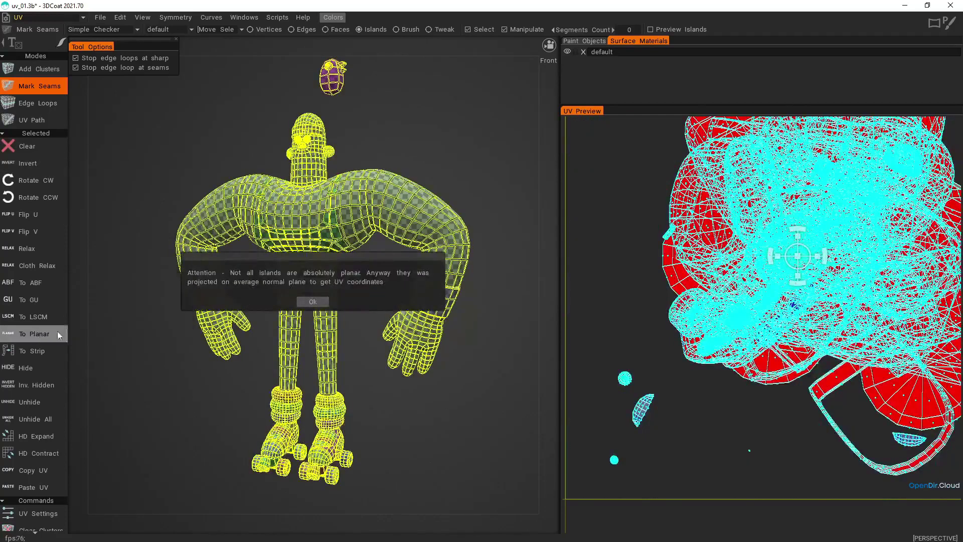
left_click(313, 301)
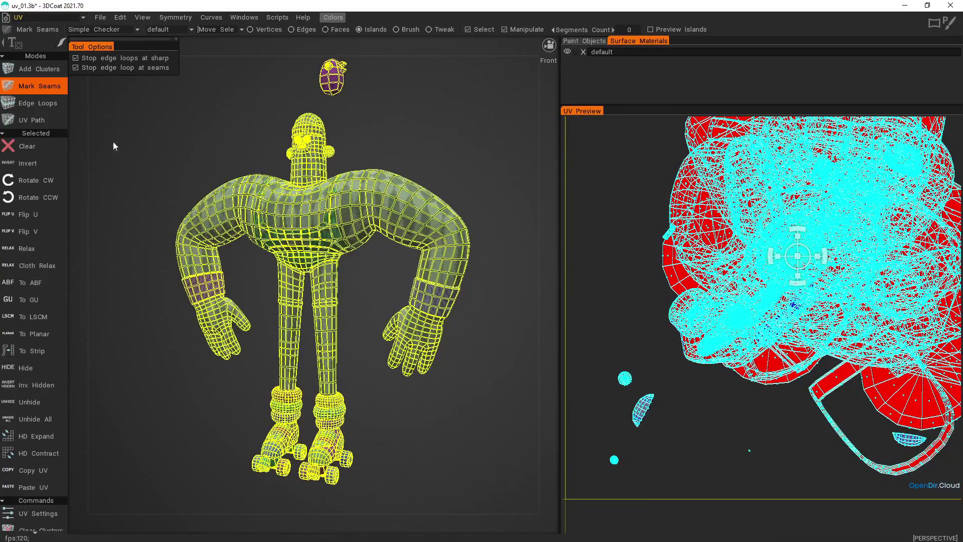
left_click(30, 147)
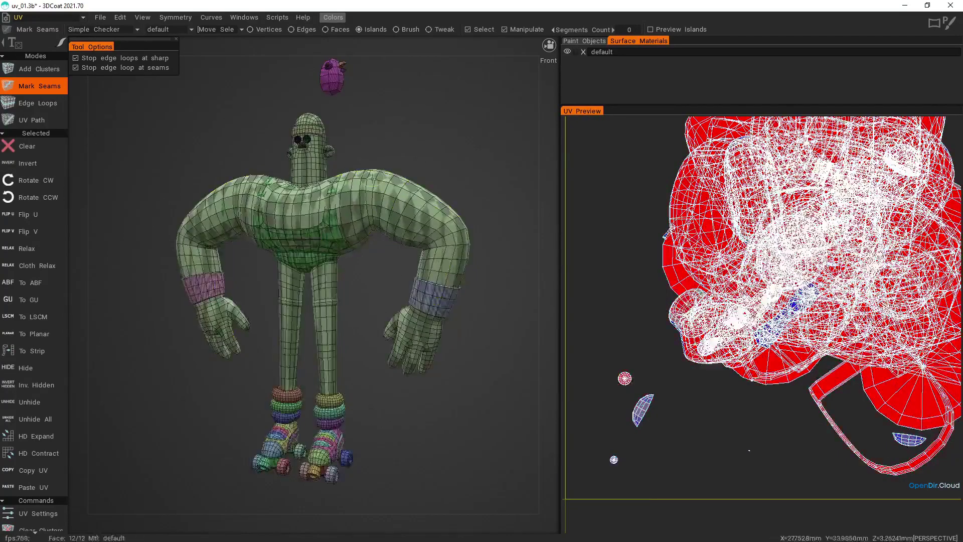
Step: Pack the overlapping planar islands into the UV square with Pack UV
mouse_move(666, 279)
right_mouse_down("alt")
mouse_move(647, 273)
mouse_move(655, 264)
right_mouse_up("alt")
middle_click_drag(702, 270, 678, 288, "alt")
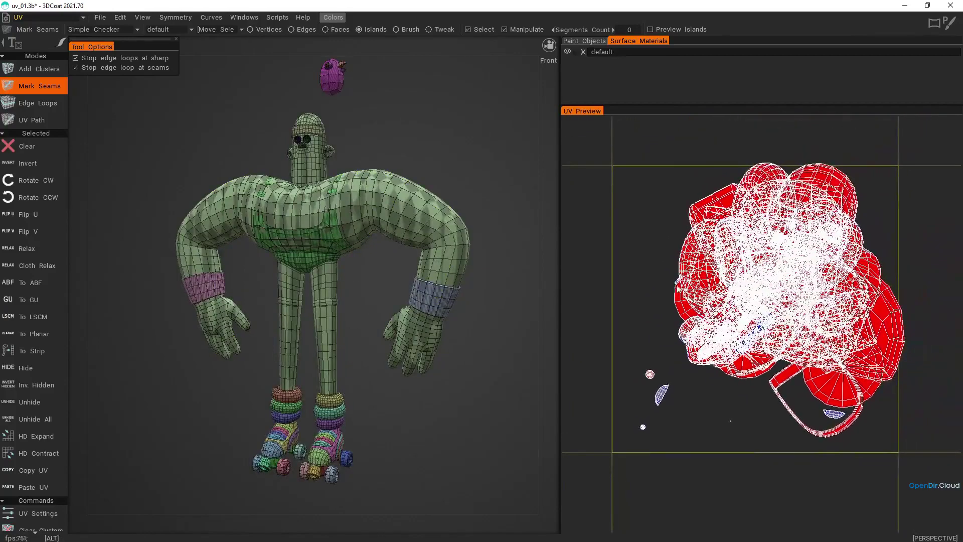
scroll(40, 321, "down", 5)
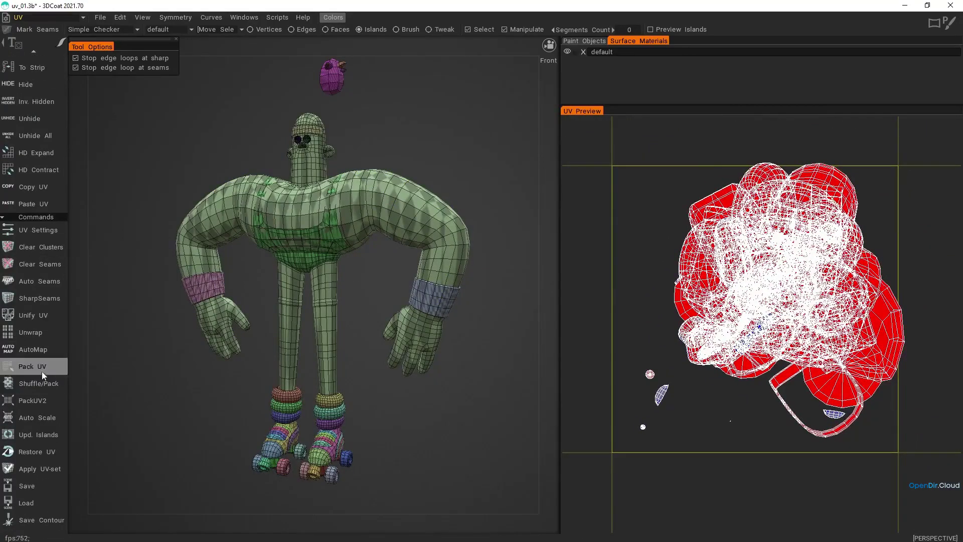
left_click(43, 366)
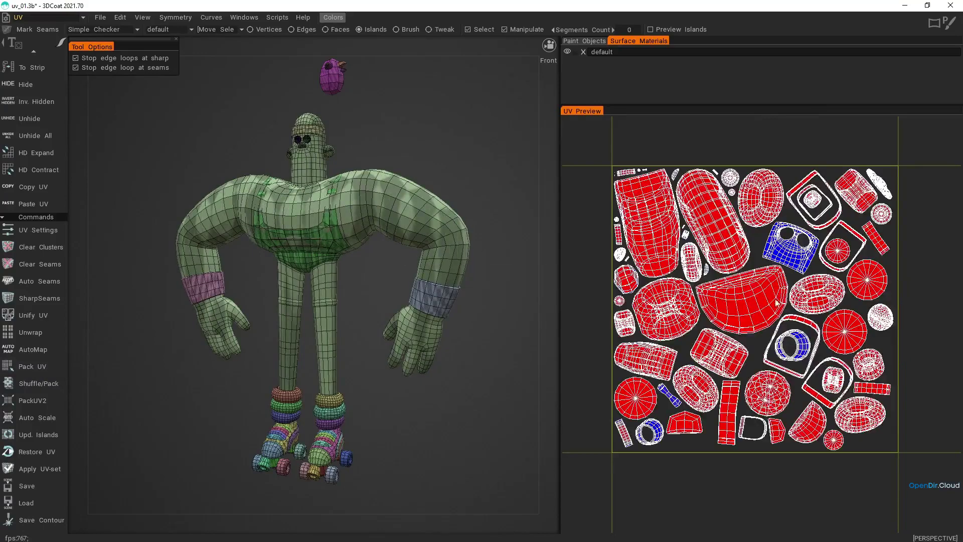
Step: Compare the body island with the skate toe island and equalize the island sizes with Auto Scale
left_click(399, 206)
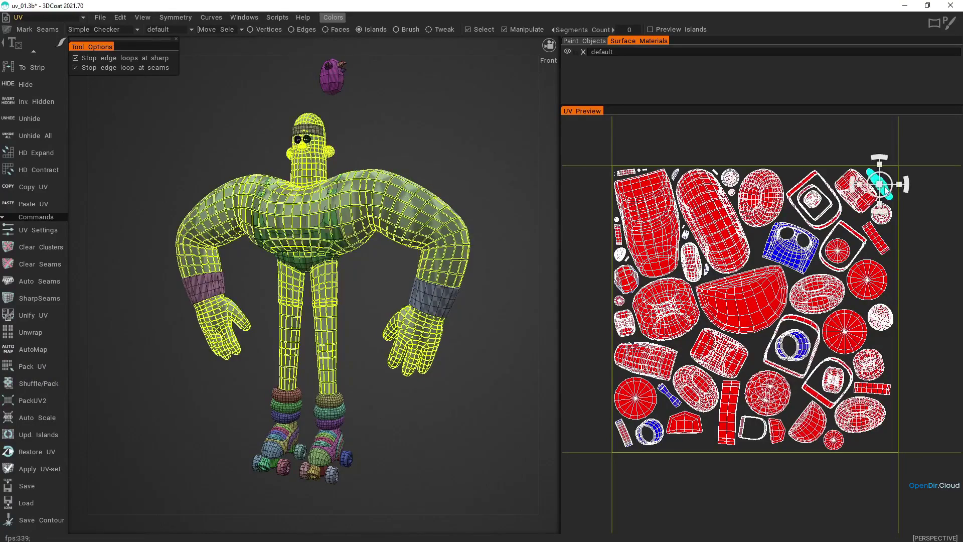
left_click(746, 295)
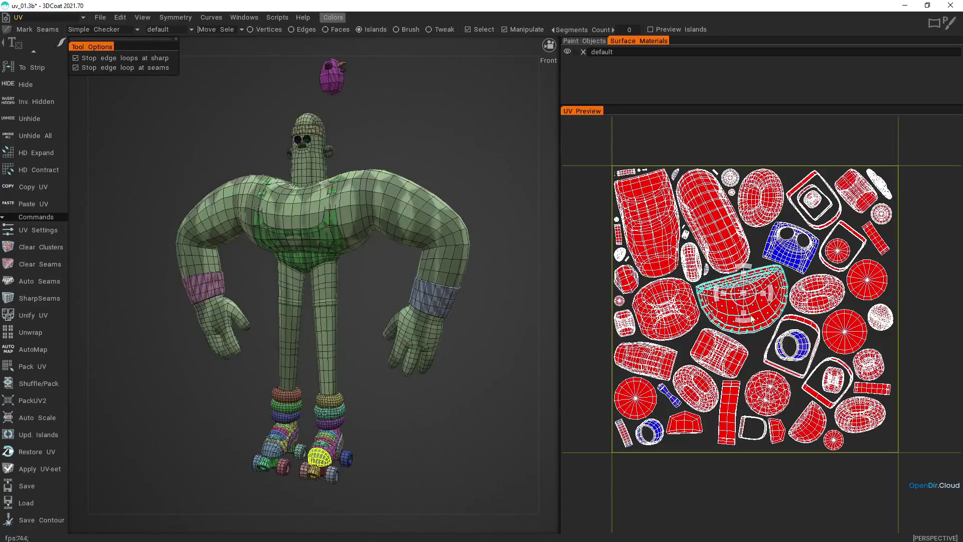
left_click(37, 421)
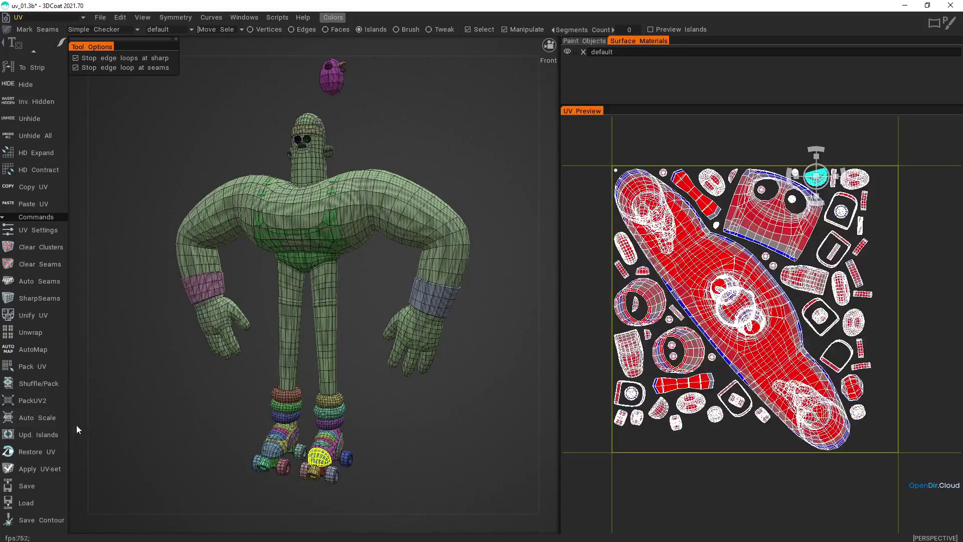
Step: Highlight the body, swimsuit and wristband islands in the UV preview to identify their parts on the model
left_click(764, 369)
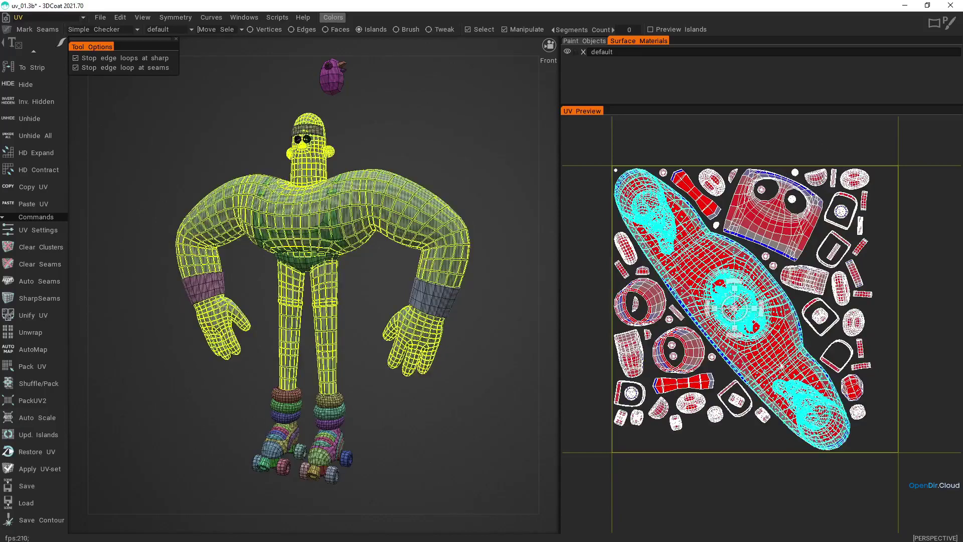
key("Escape")
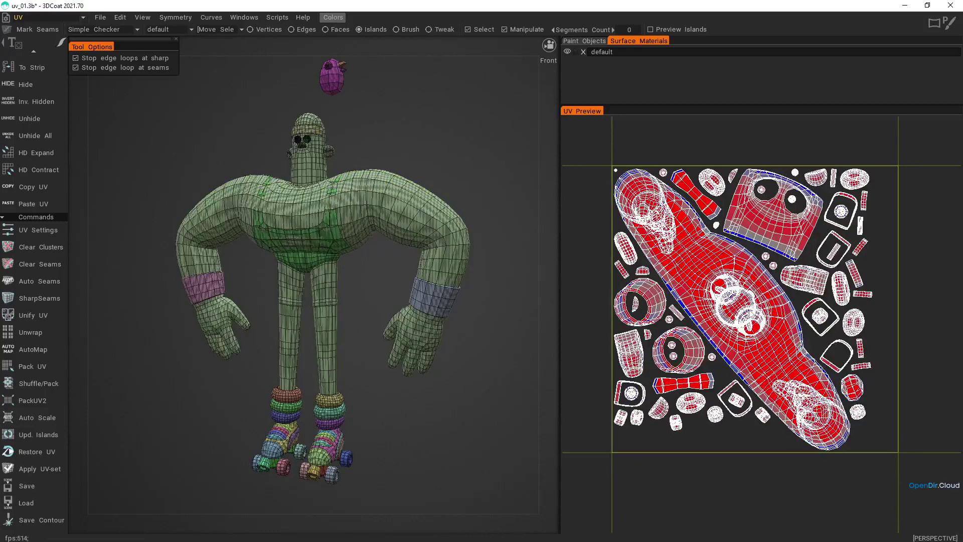
left_click(740, 346)
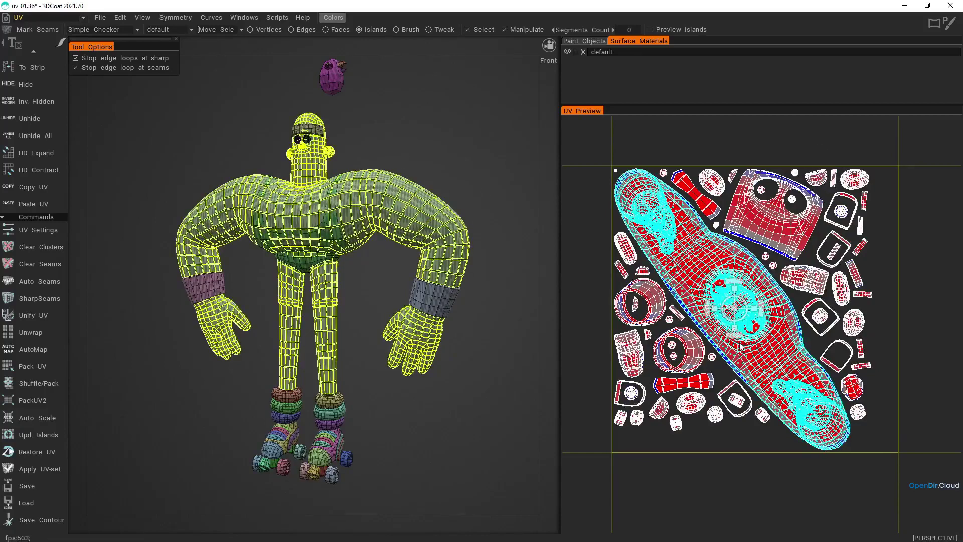
left_click(773, 238)
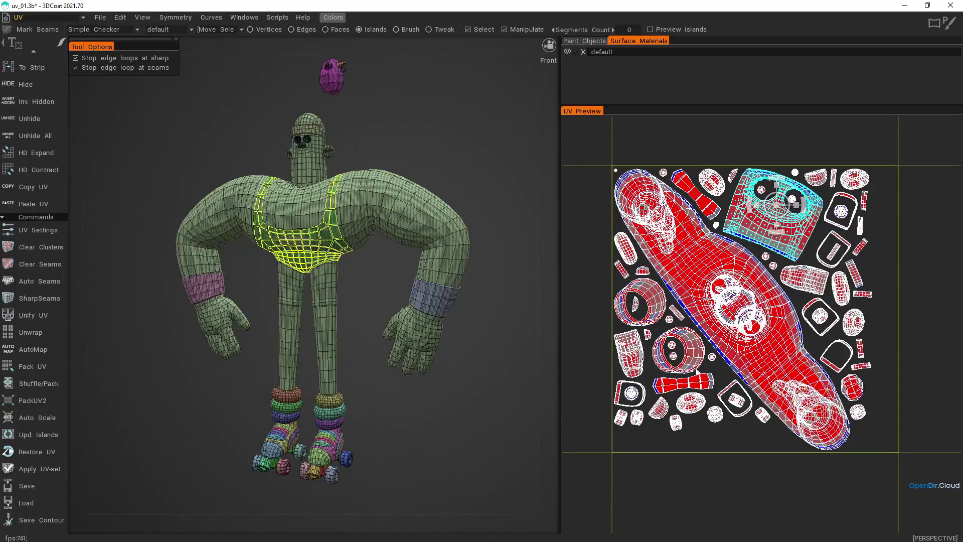
left_click(694, 366)
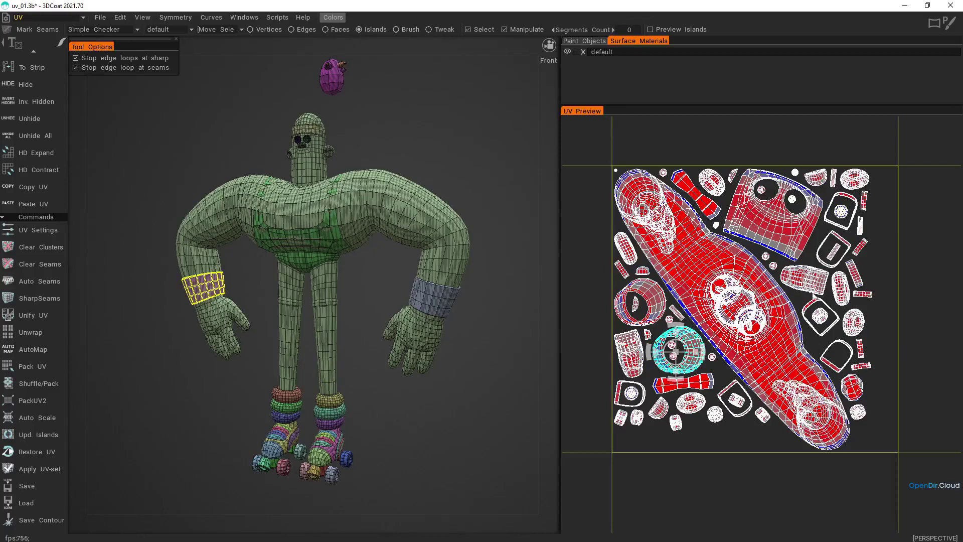
Step: Select the body island together with both eye islands on the model
left_click(394, 219)
right_click_drag(354, 251, 362, 373, "alt")
middle_click_drag(354, 165, 363, 371, "alt")
right_click_drag(363, 126, 368, 195, "alt")
middle_click_drag(368, 196, 365, 373, "alt")
right_click_drag(389, 310, 521, 362, "alt")
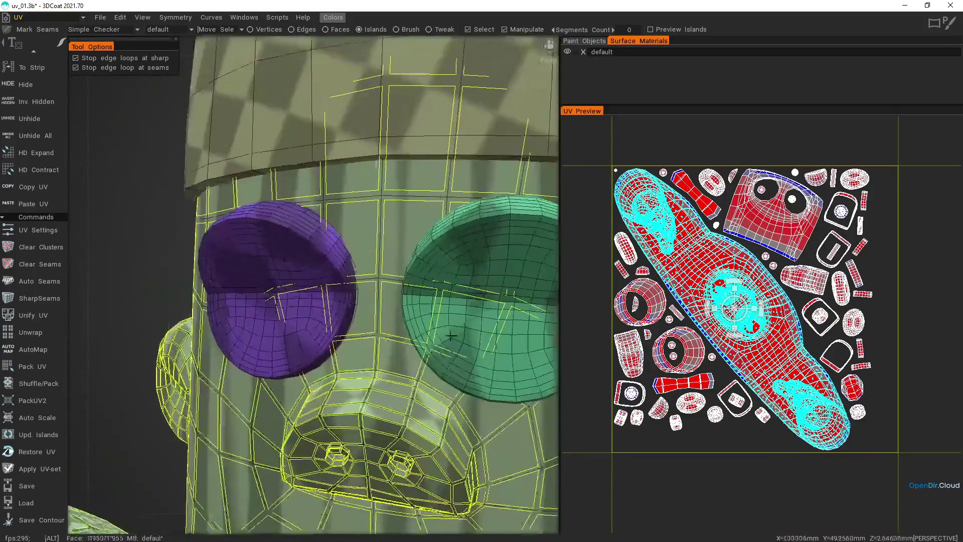
left_click(522, 362, "shift")
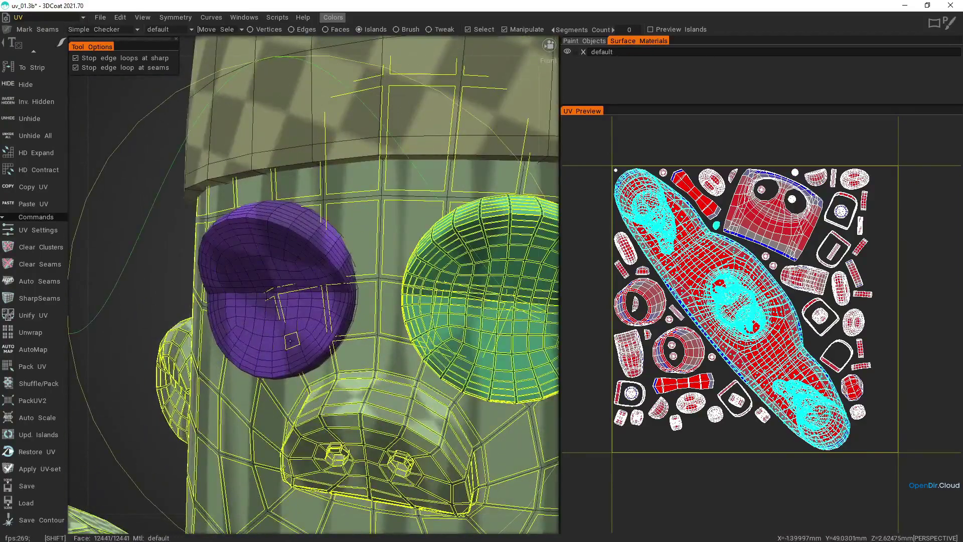
left_click(341, 346, "shift")
right_click_drag(356, 379, 241, 321, "alt")
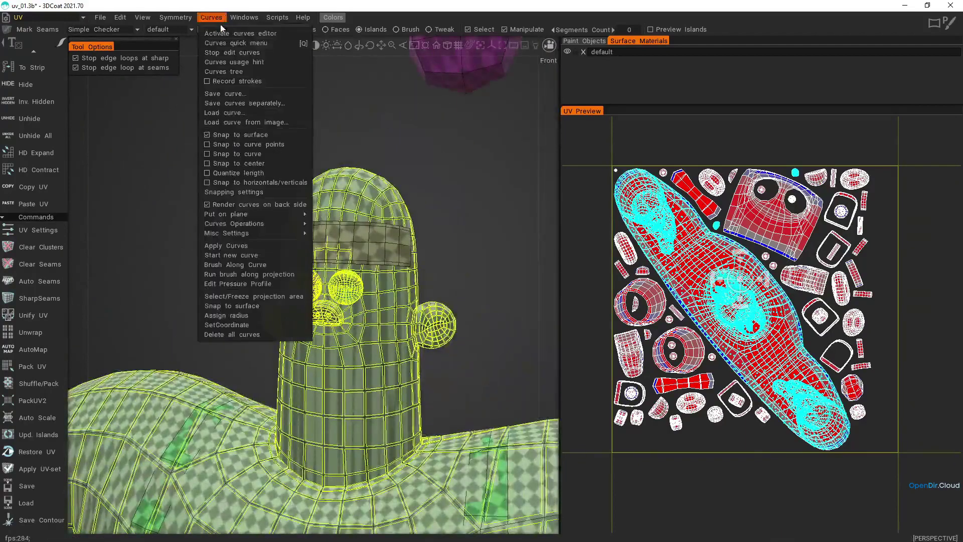
Step: Add a new UV set named Body with a 2048 by 2048 texture
left_click(191, 30)
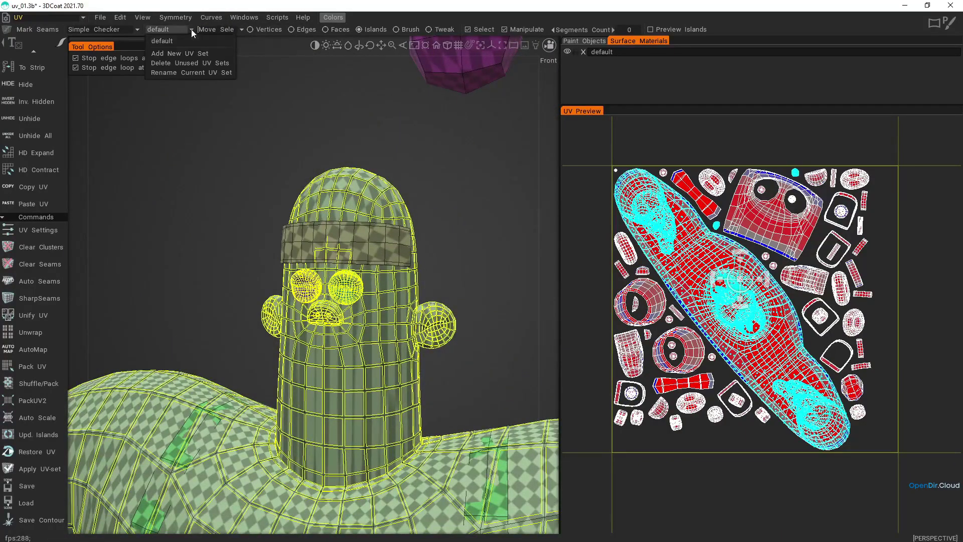
left_click(174, 55)
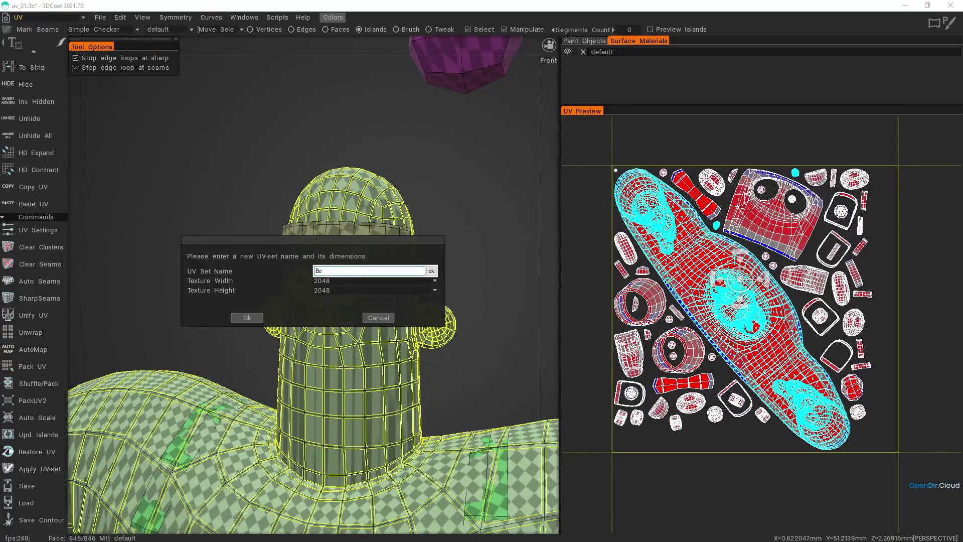
key("Return")
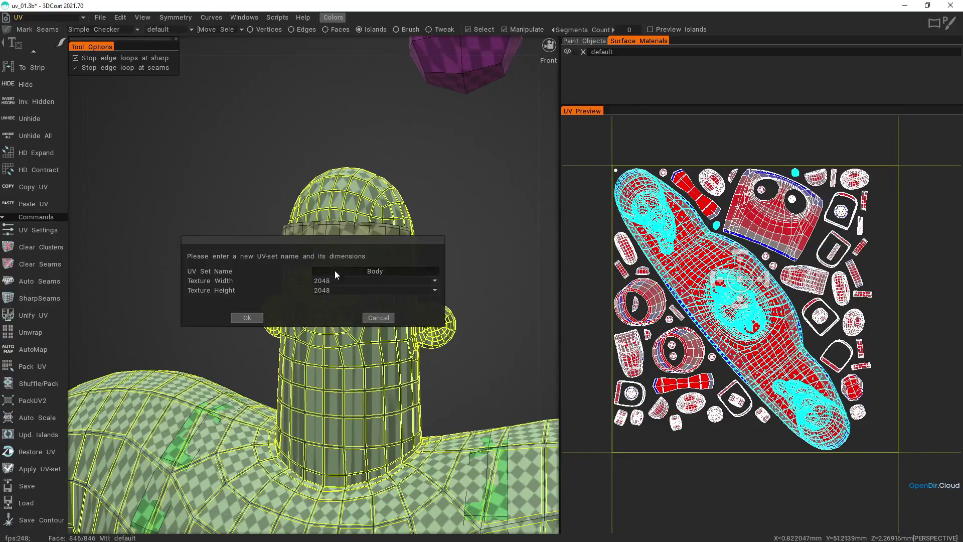
left_click(254, 317)
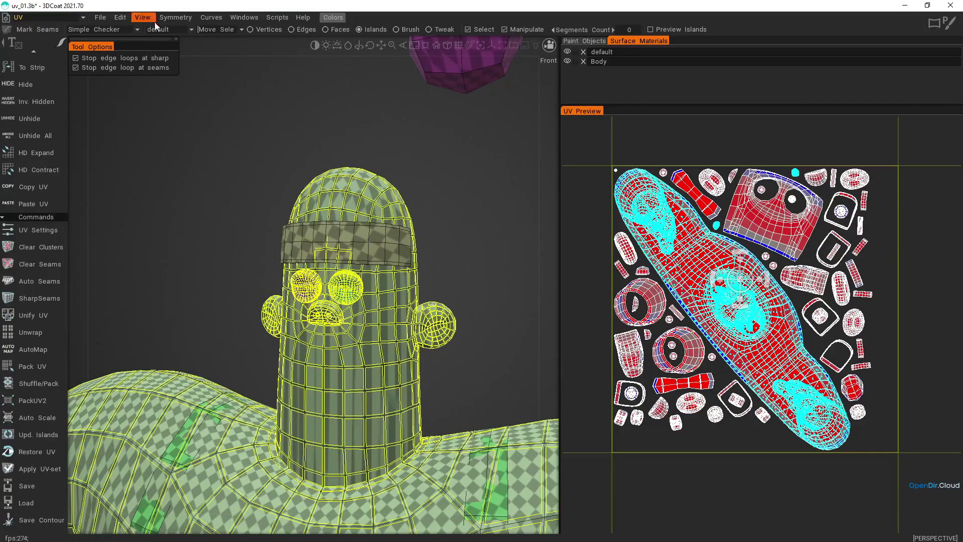
Step: Move the selected body and eye islands from the default UV set to the Body UV set
left_click(191, 29)
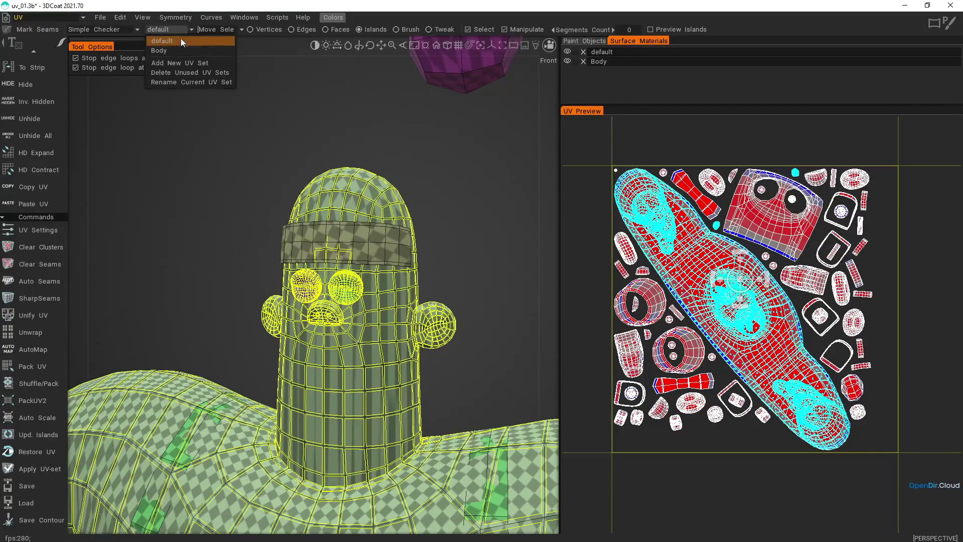
left_click(241, 30)
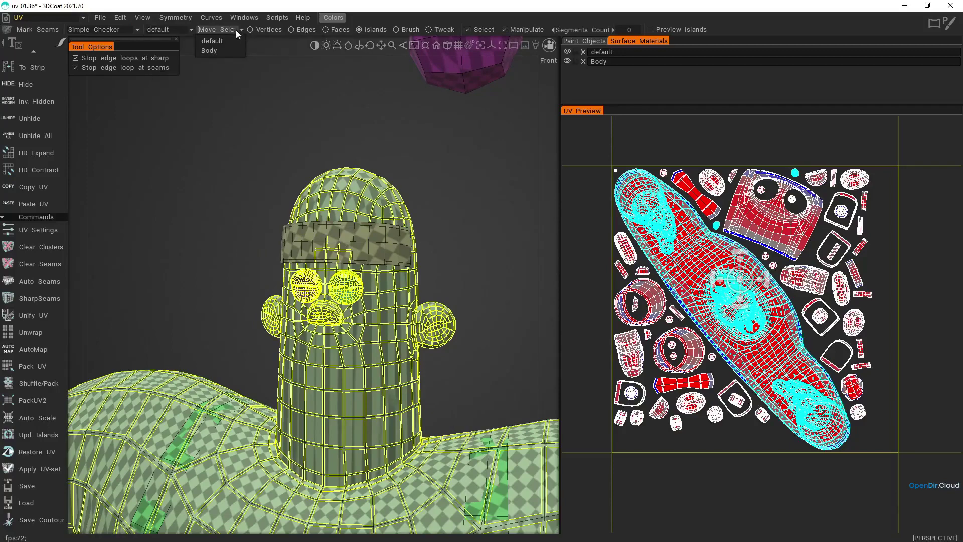
left_click(221, 51)
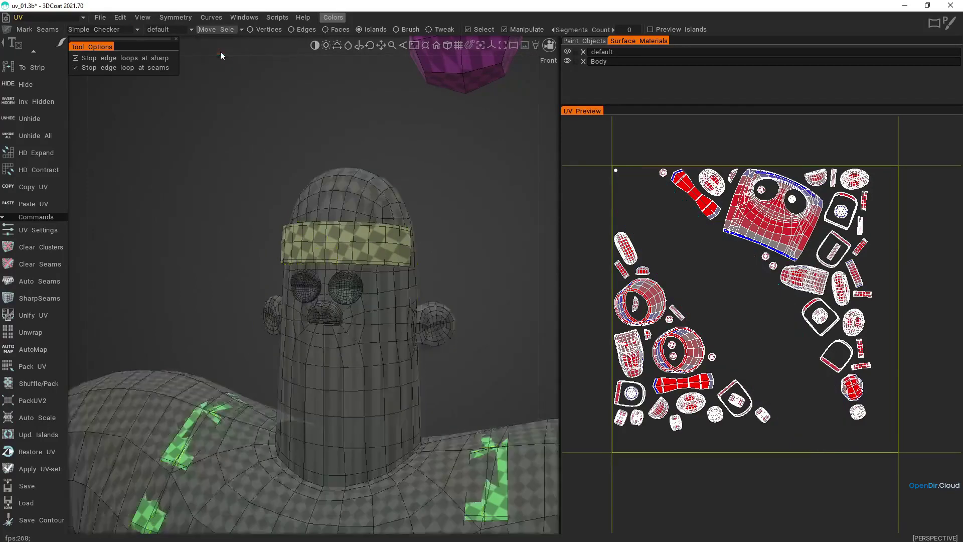
Step: Switch between the default and Body UV sets to check which islands each one contains
right_click_drag(270, 149, 254, 109, "alt")
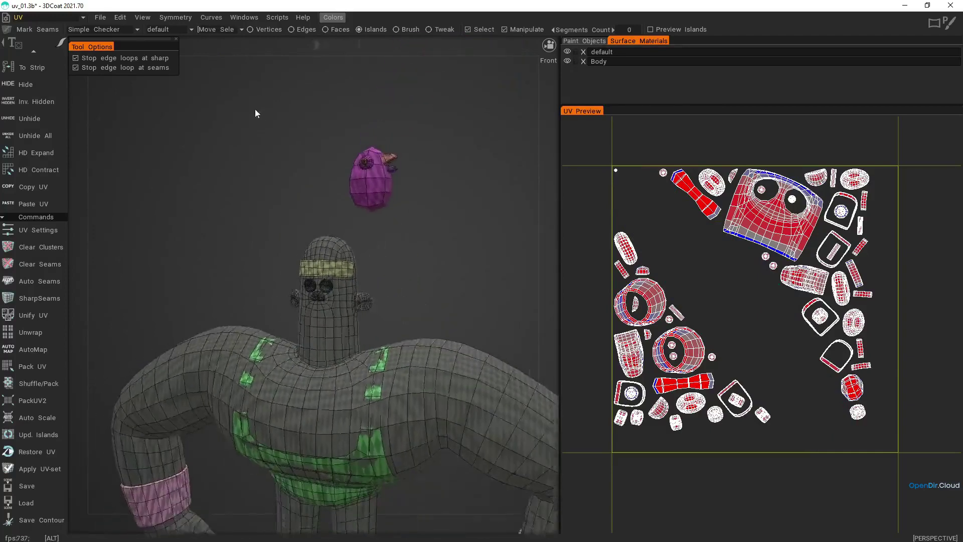
middle_click_drag(318, 194, 305, 95, "alt")
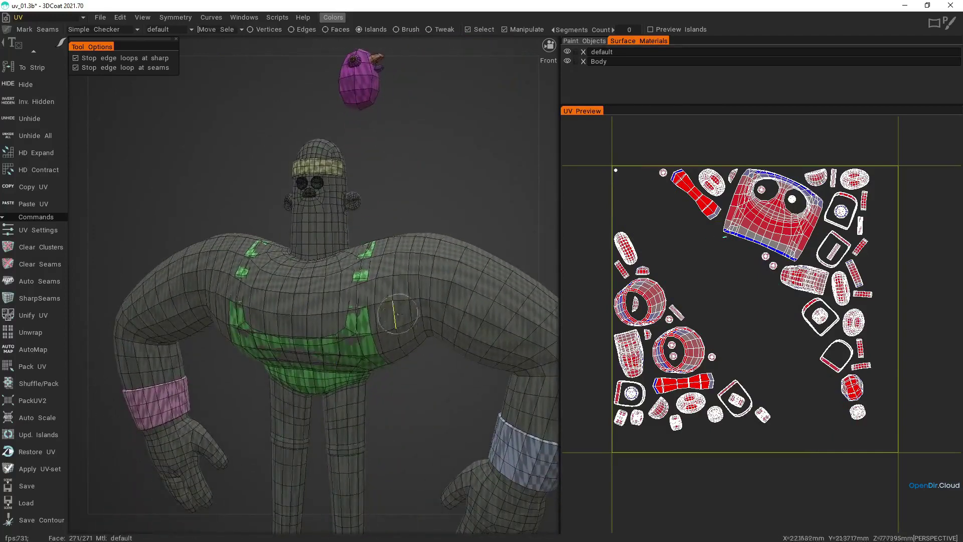
left_click(191, 30)
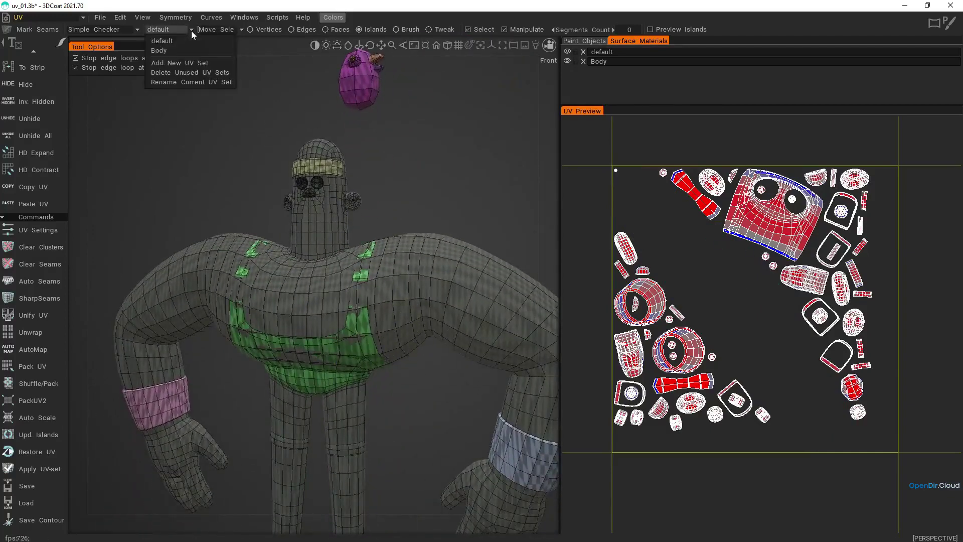
left_click(175, 44)
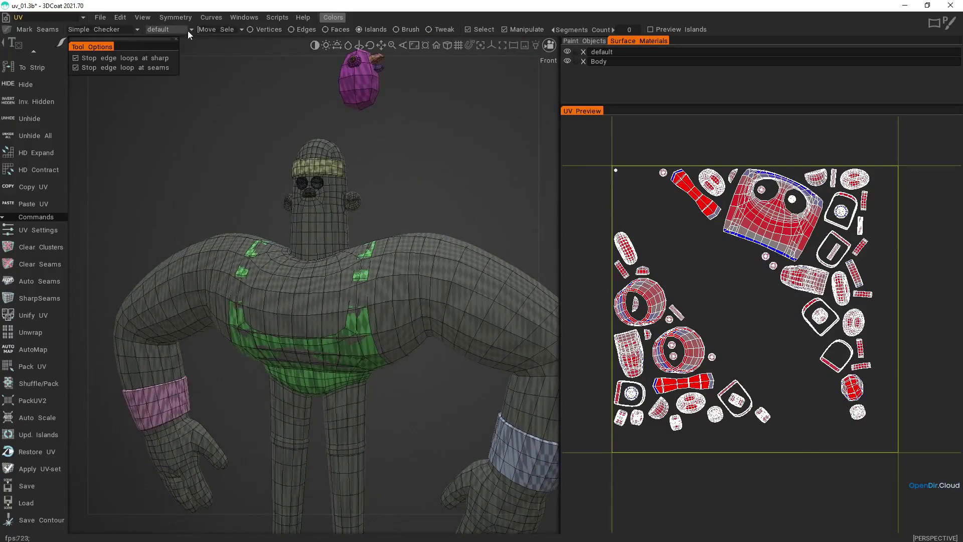
left_click(189, 31)
left_click(176, 52)
left_click(190, 30)
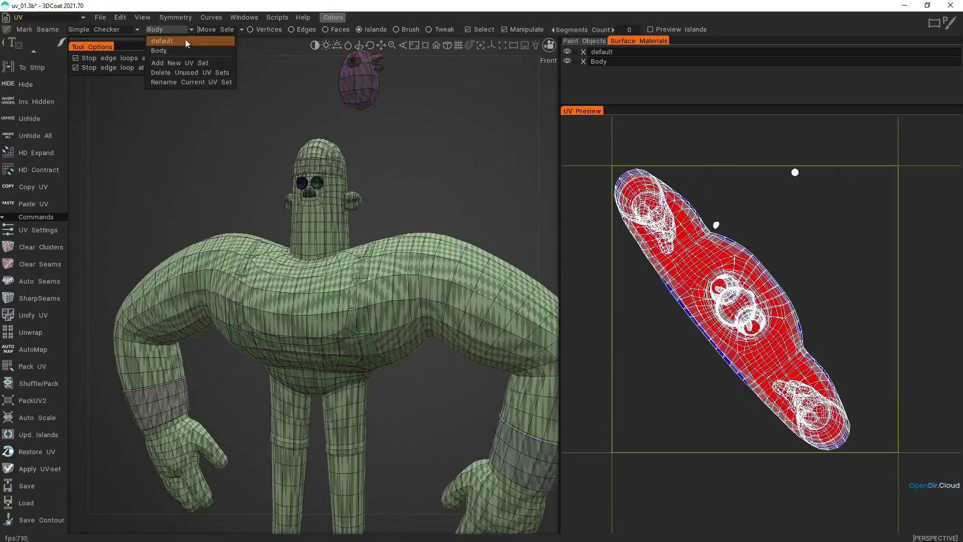
left_click(184, 40)
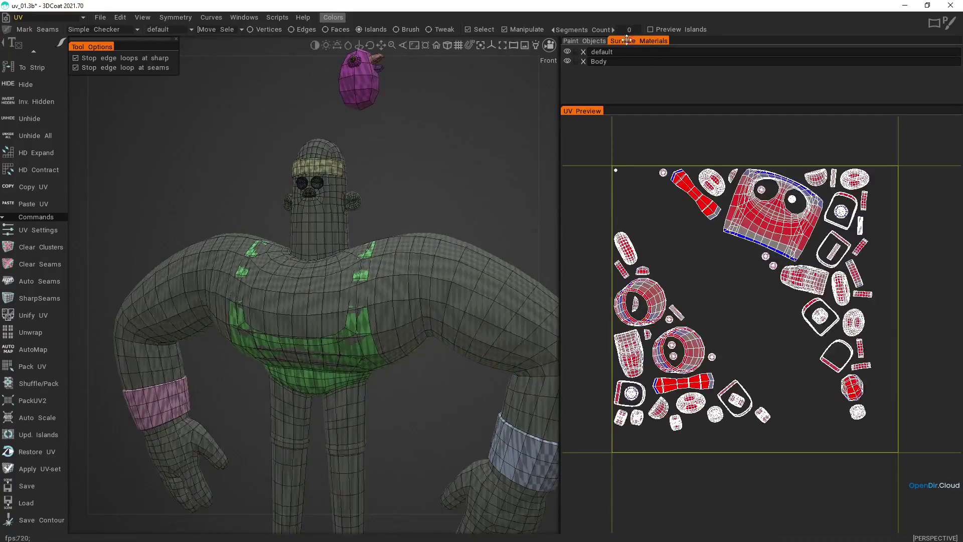
Step: Test the default surface material's visibility, then apply the UV-set to the model and accept the irreversible operation
left_click(567, 51)
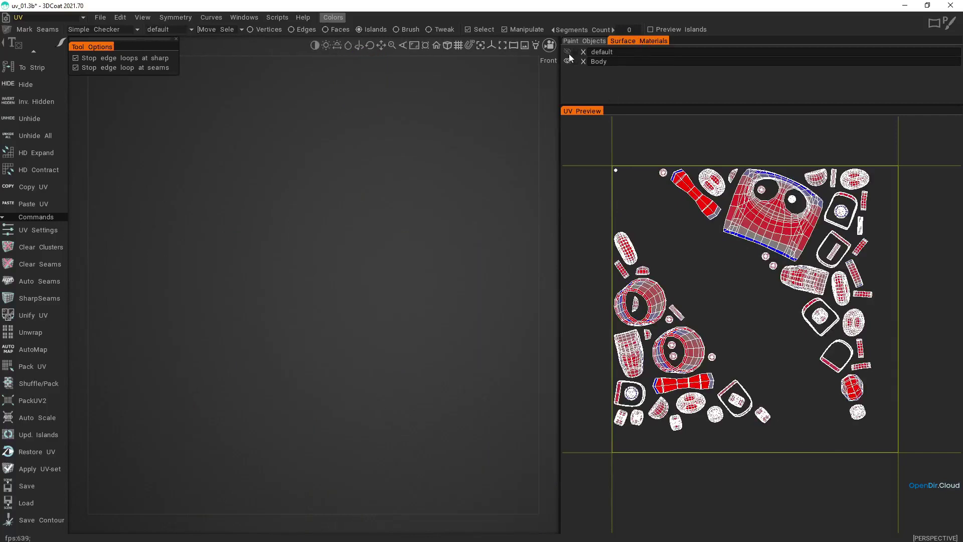
left_click(567, 52)
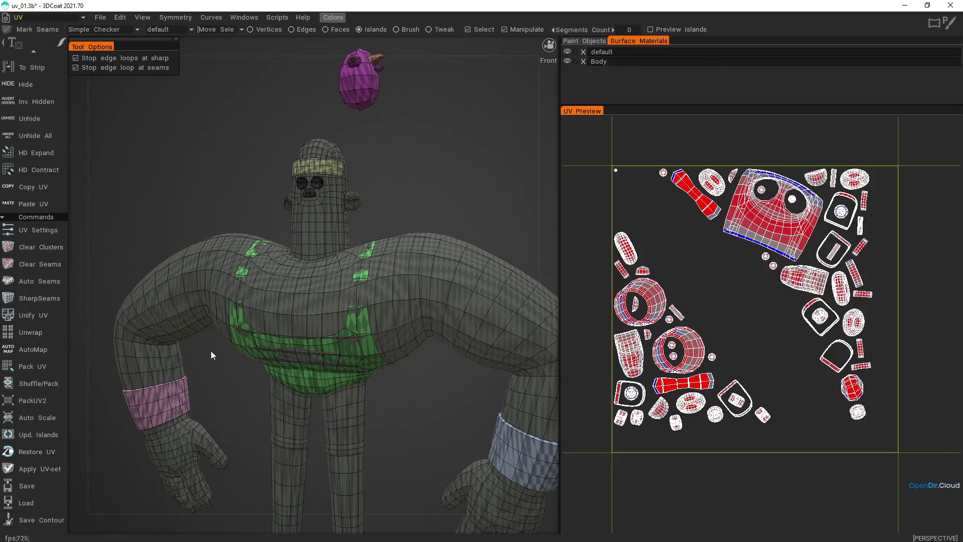
left_click(37, 471)
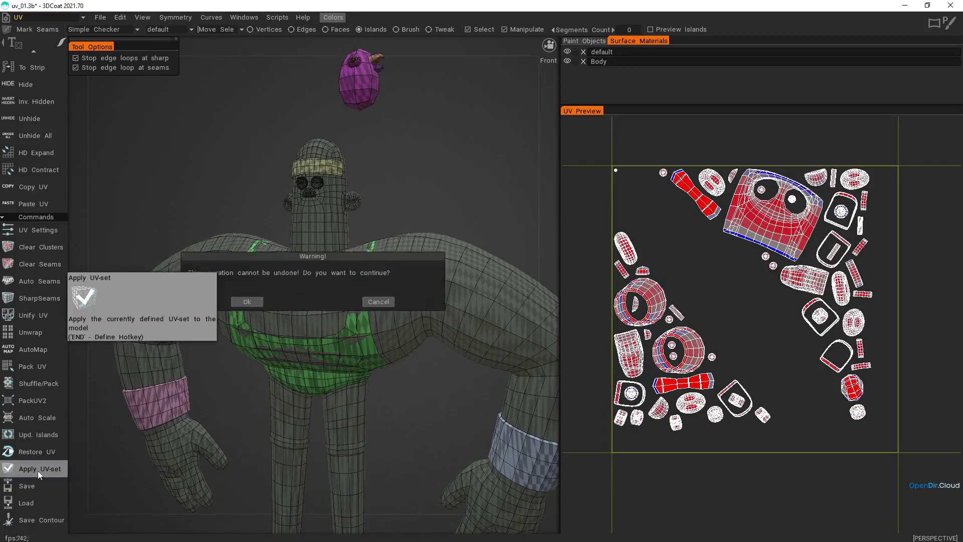
left_click(248, 302)
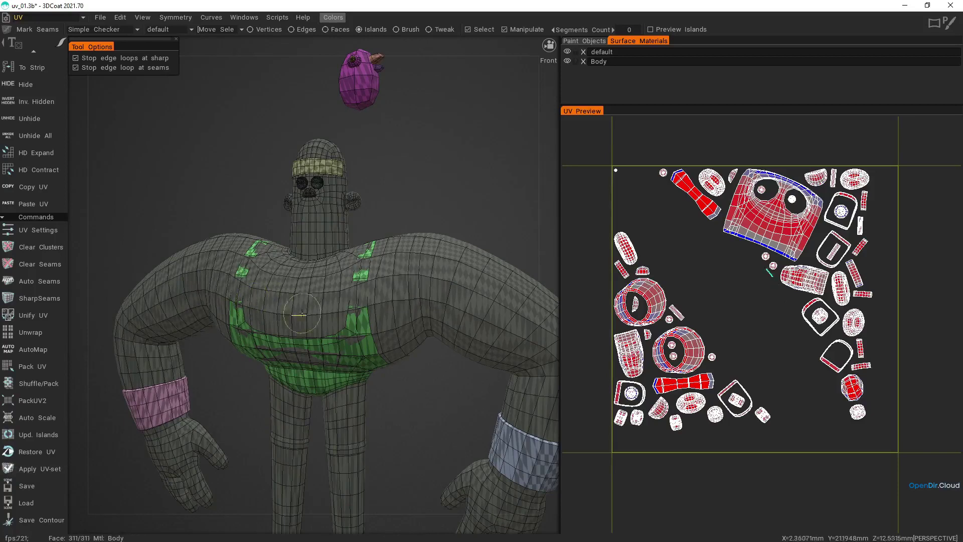
Step: Check the visibility of the Body surface material and hide the default one, isolating the body and eyes
left_click(567, 61)
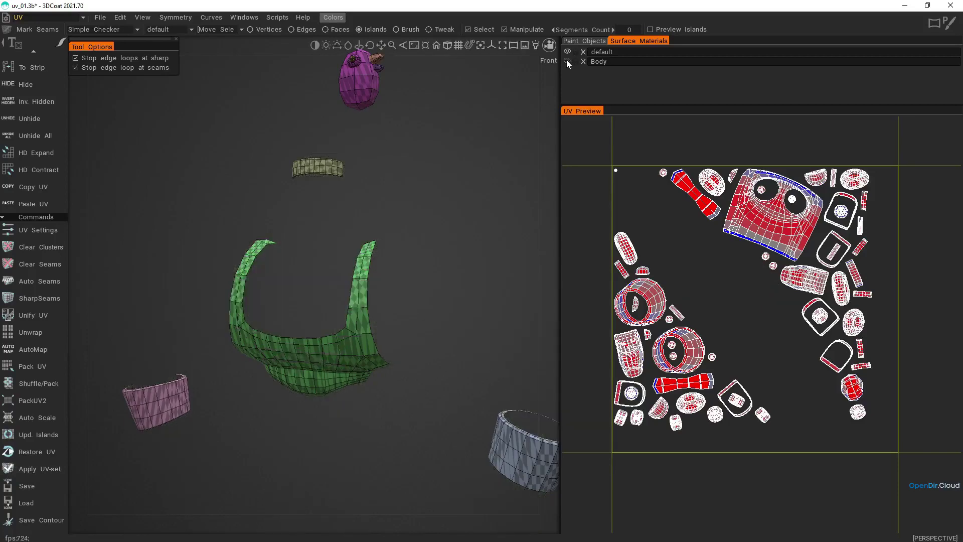
left_click(567, 61)
left_click(567, 51)
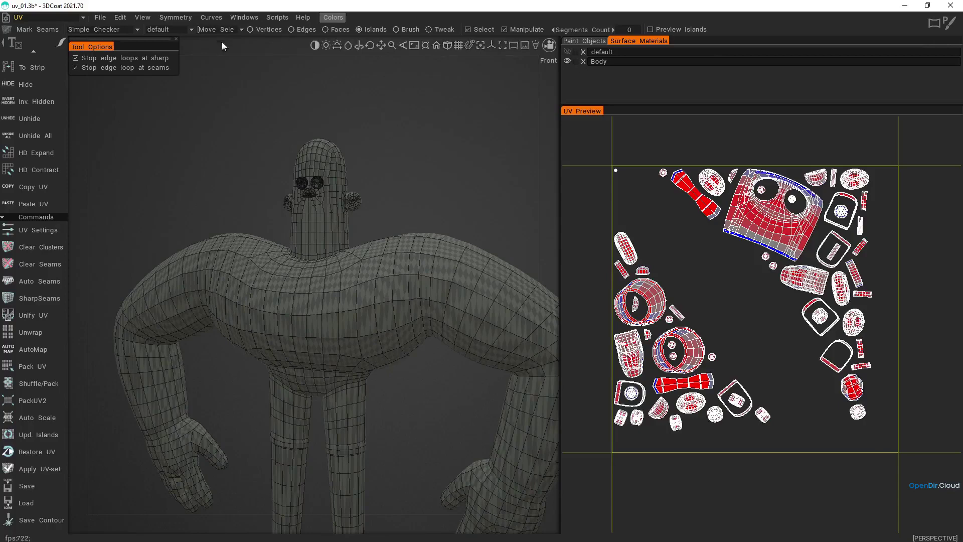
Step: Make Body the active UV set and save the scene incrementally as uv_02.3b
left_click(346, 324)
right_click_drag(367, 306, 353, 327, "alt")
middle_click_drag(353, 326, 343, 249, "alt")
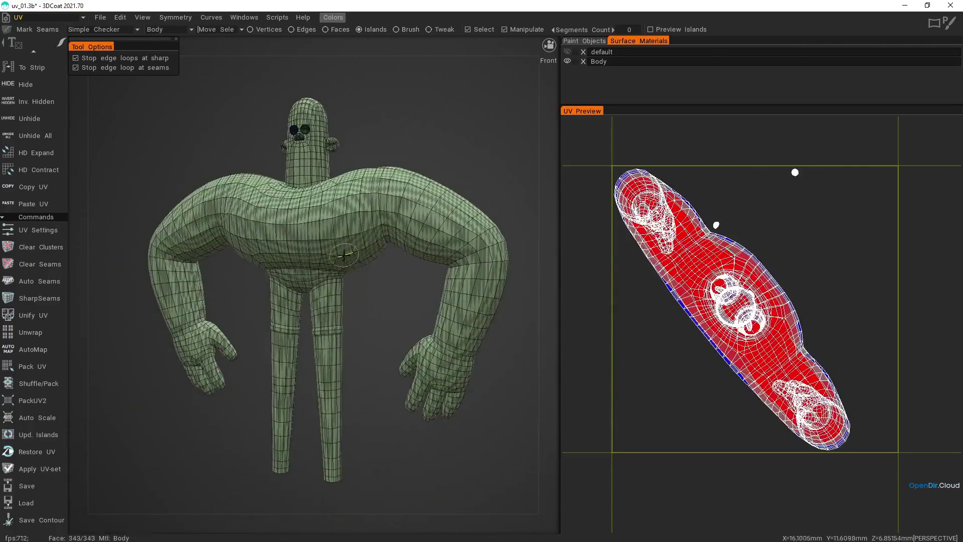
key("ctrl+shift+s")
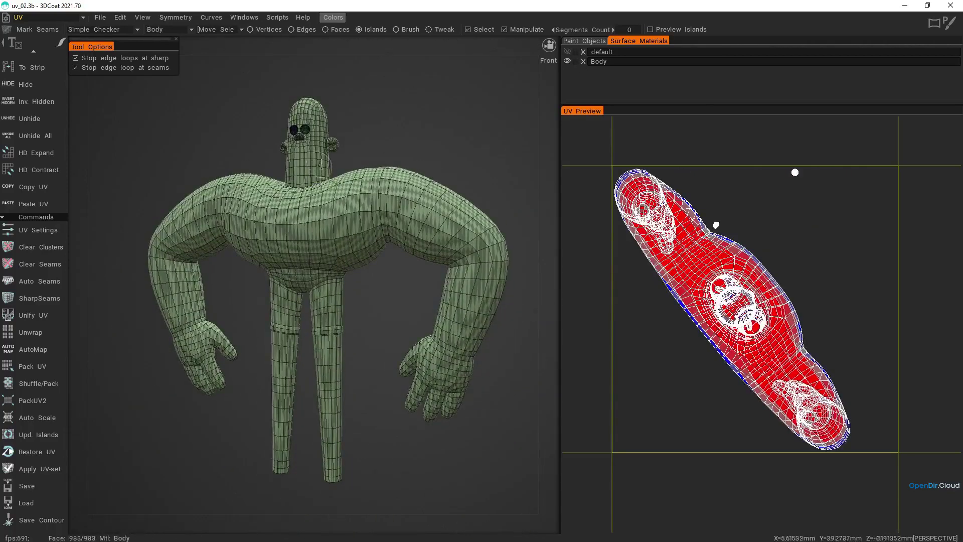
Step: Mark a seam along the full edge loop at the base of the neck to separate the head from the body
right_click_drag(313, 182, 322, 133, "alt")
left_click_drag(322, 133, 327, 140, "alt")
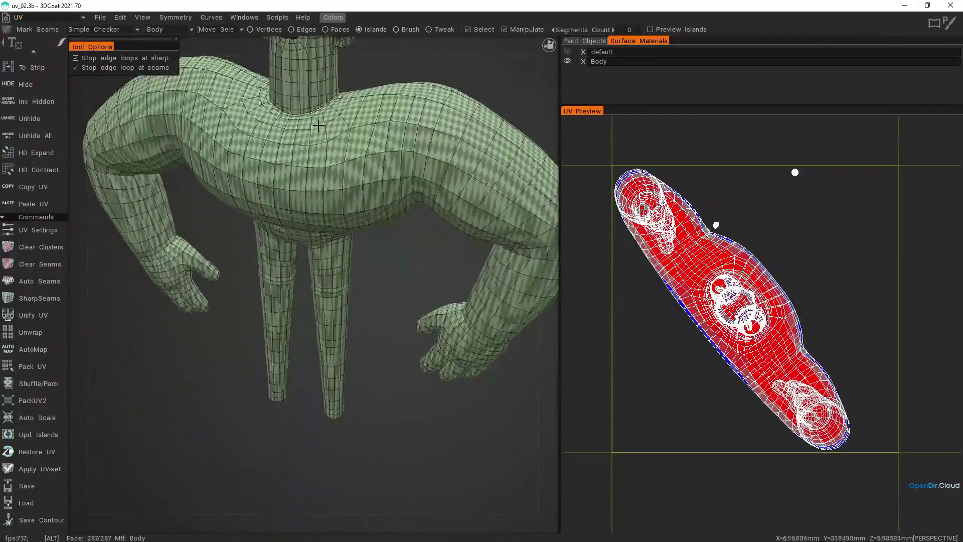
middle_click_drag(325, 123, 339, 273, "alt")
right_click_drag(339, 272, 340, 260, "alt")
left_click_drag(340, 259, 346, 269, "alt")
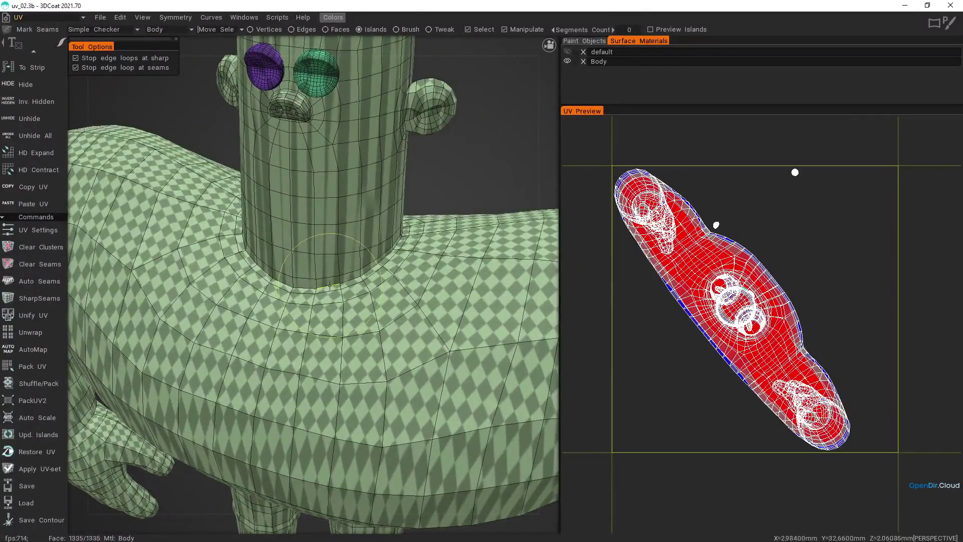
left_click(334, 287)
key("ctrl")
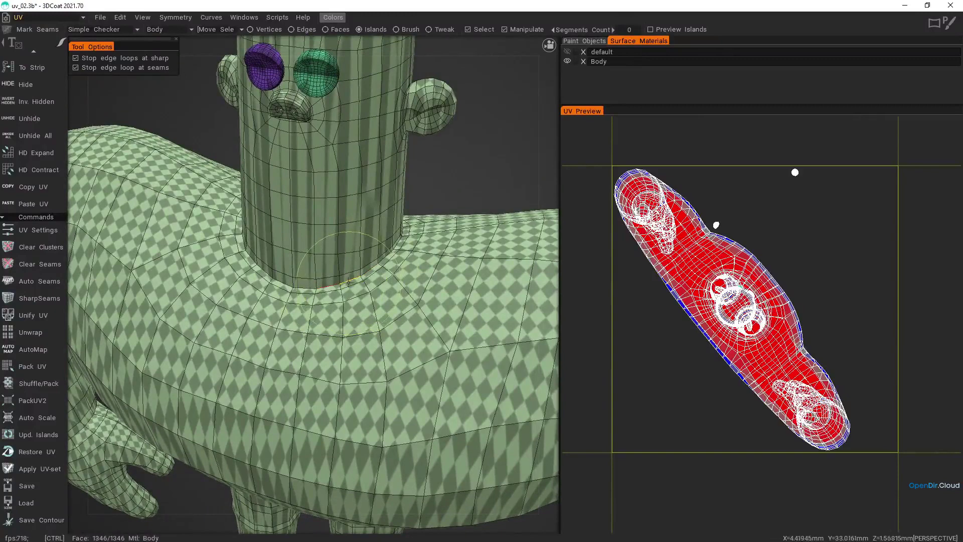
left_click(331, 286, "ctrl")
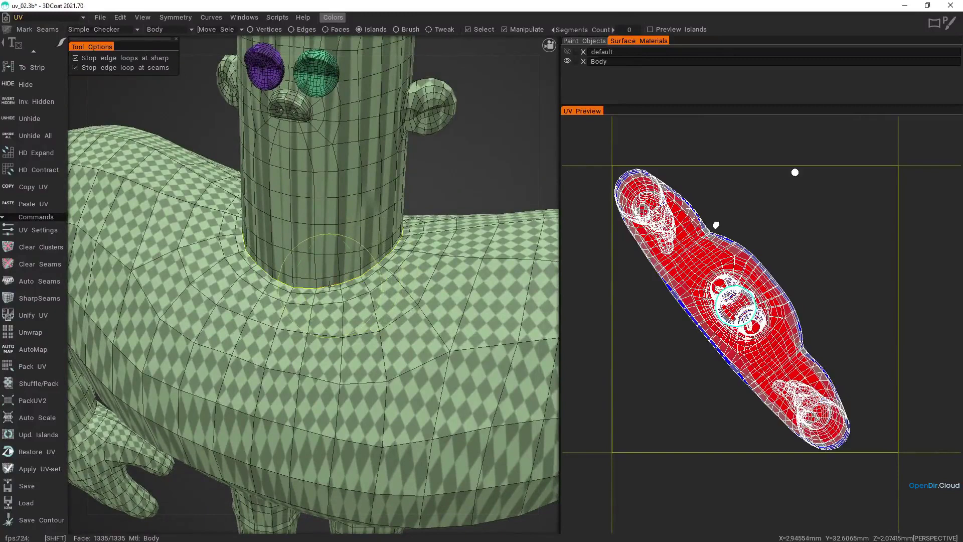
left_click(328, 286, "shift")
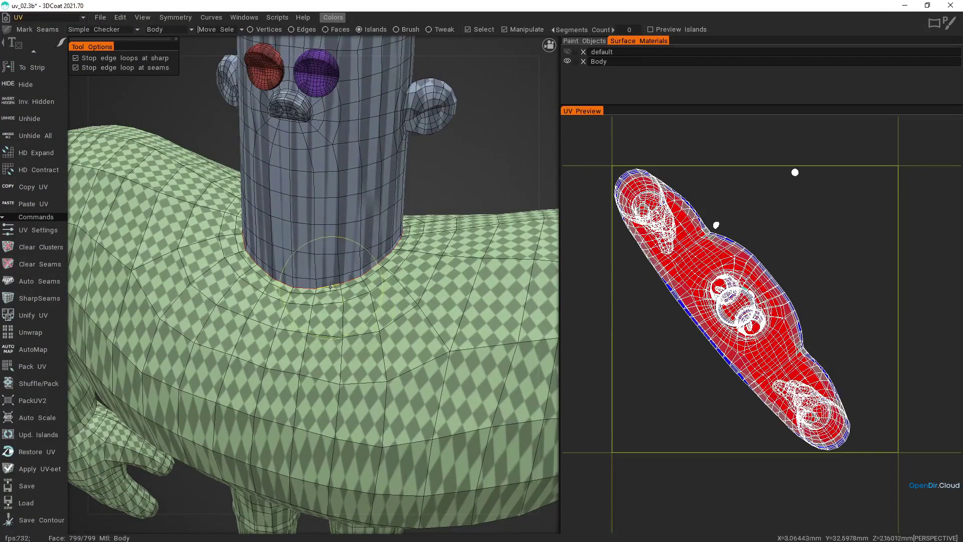
Step: Unwrap the Body UV set using the neck seam
scroll(329, 288, "down", 5)
left_click_drag(328, 290, 346, 269, "alt")
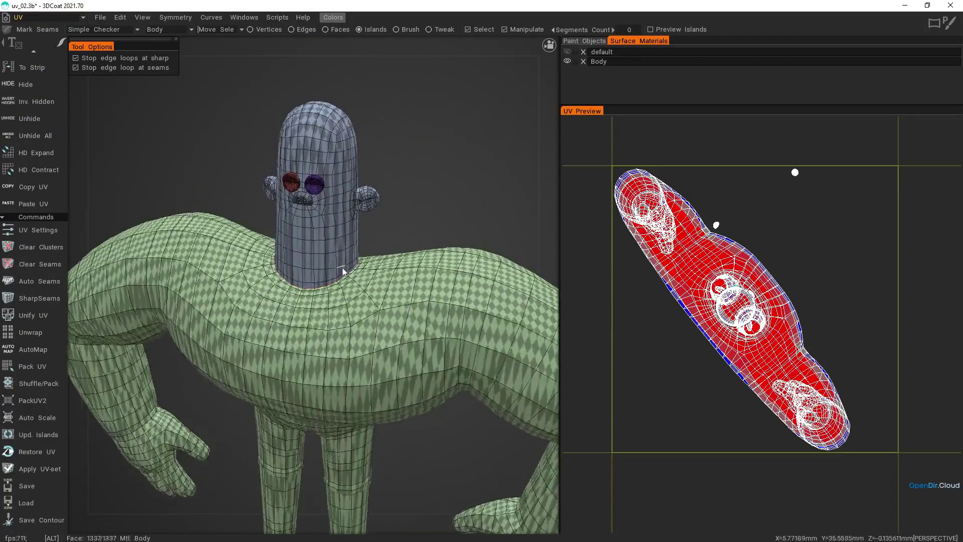
scroll(346, 268, "down", 3)
middle_click_drag(346, 268, 323, 231, "alt")
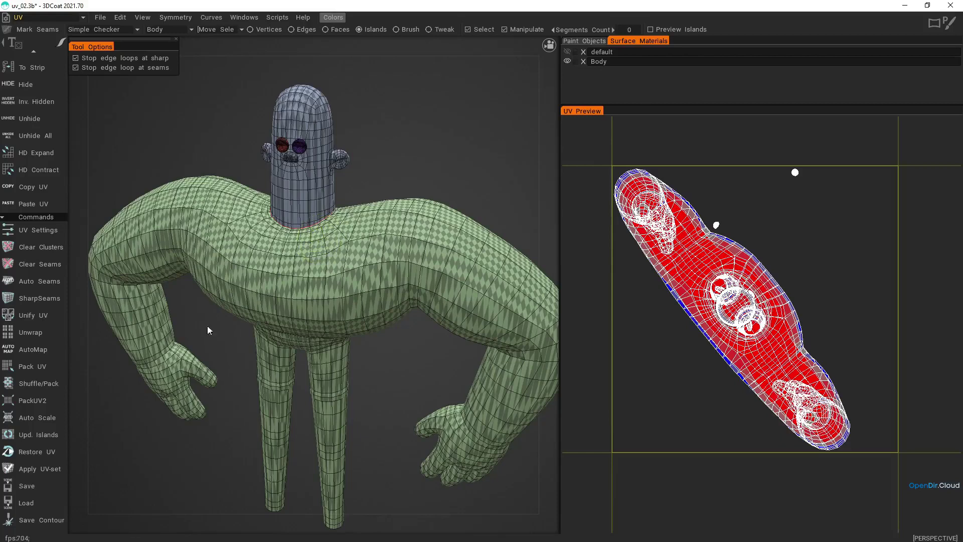
left_click(40, 335)
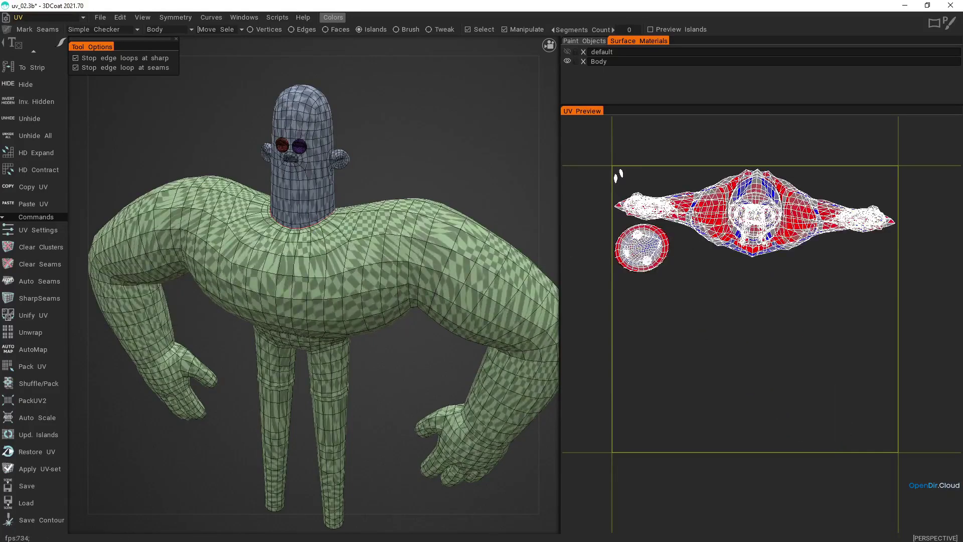
Step: Select the unwrapped body and head islands in turn to examine their layout in the UV preview
left_click(727, 221)
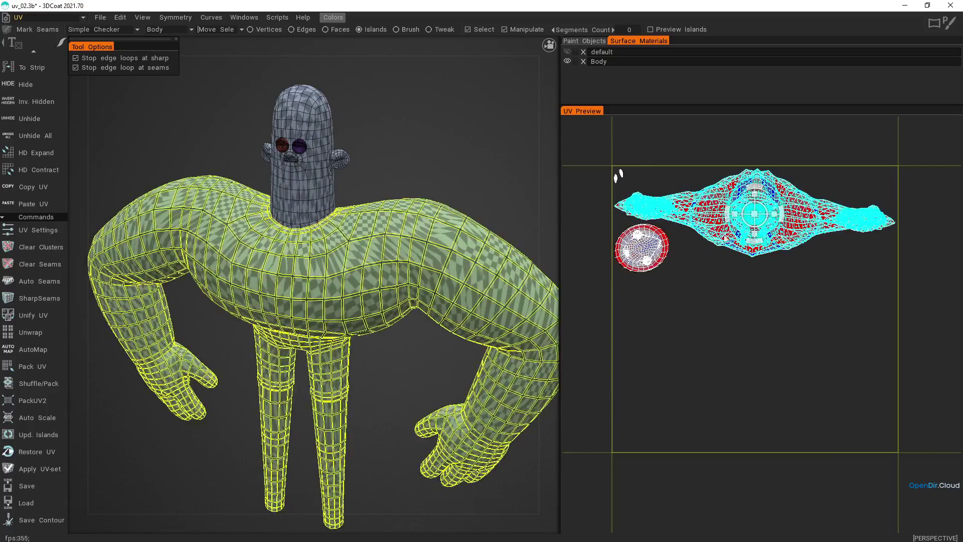
scroll(703, 239, "up", 5)
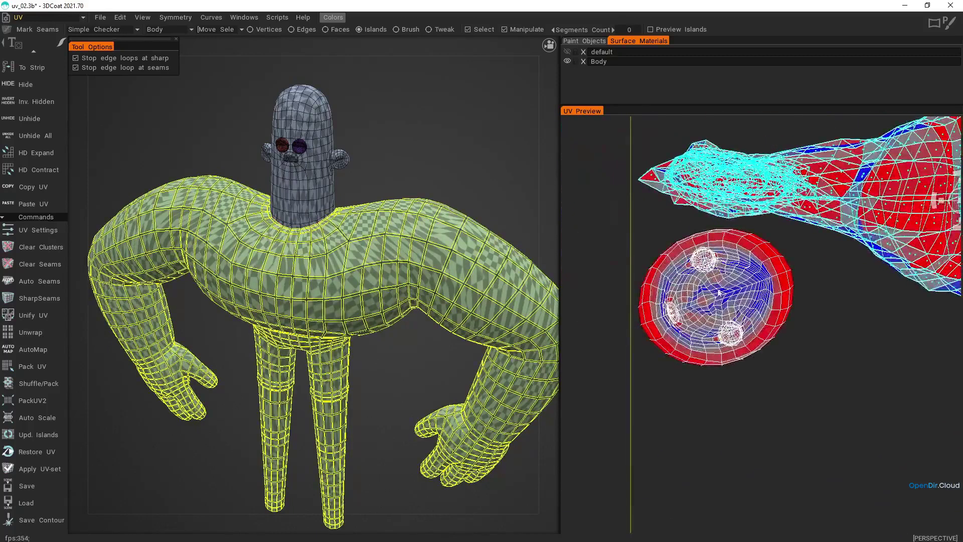
left_click(717, 303)
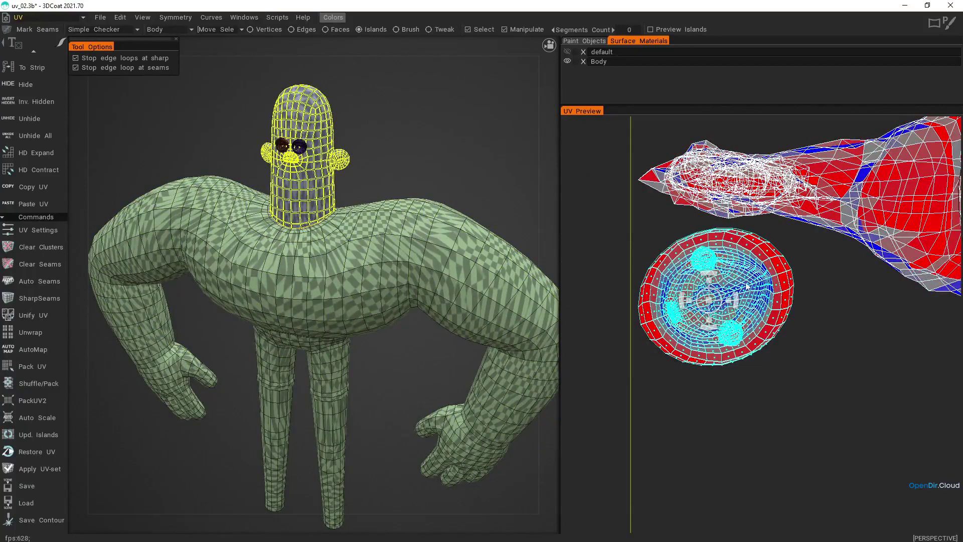
scroll(735, 290, "down", 1)
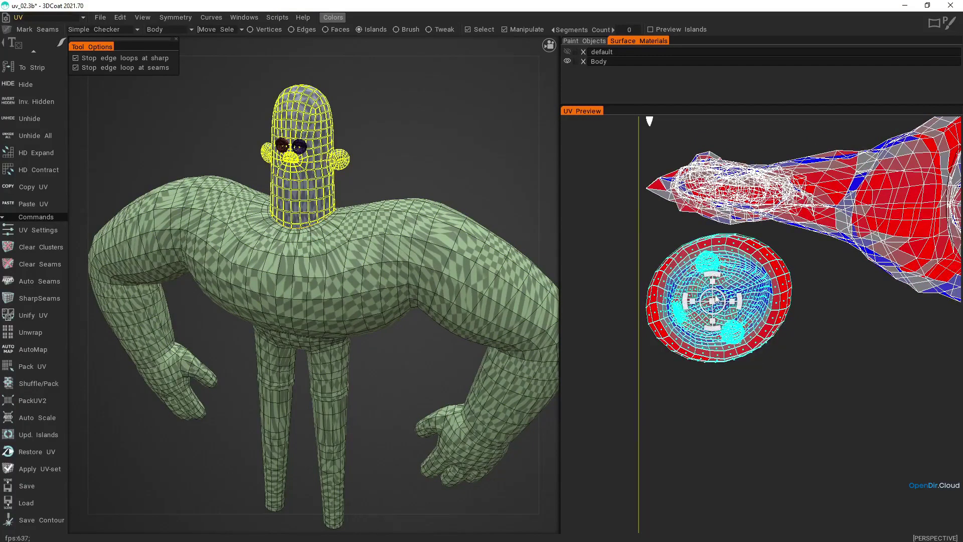
scroll(708, 310, "down", 4)
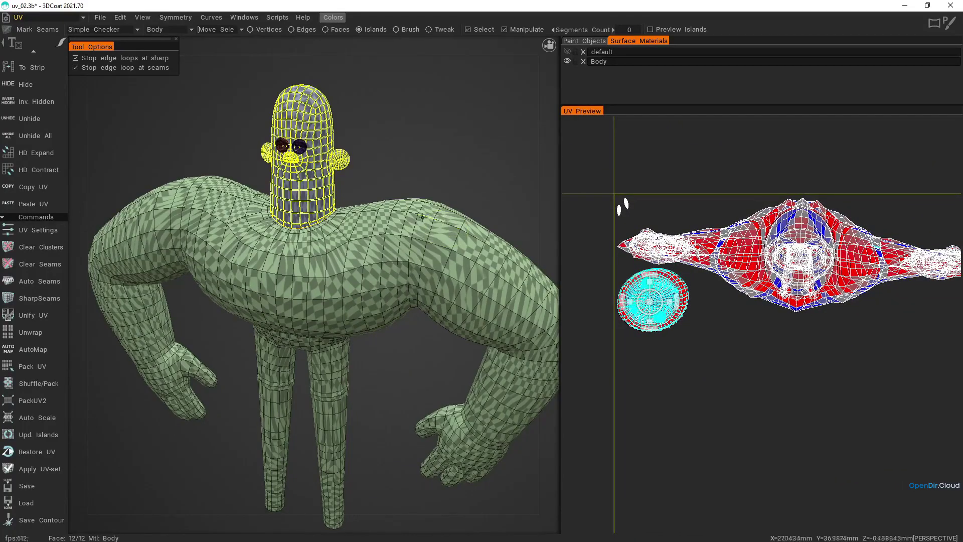
mouse_move(428, 263)
left_mouse_down("alt")
mouse_move(453, 222)
mouse_move(441, 248)
mouse_move(414, 259)
left_mouse_up("alt")
left_click(410, 258, "shift")
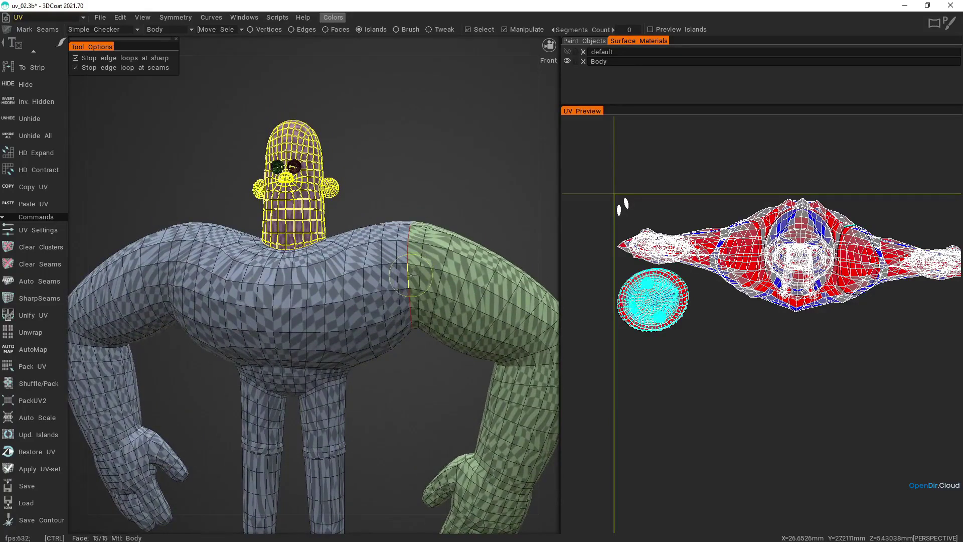
left_click(410, 275, "ctrl")
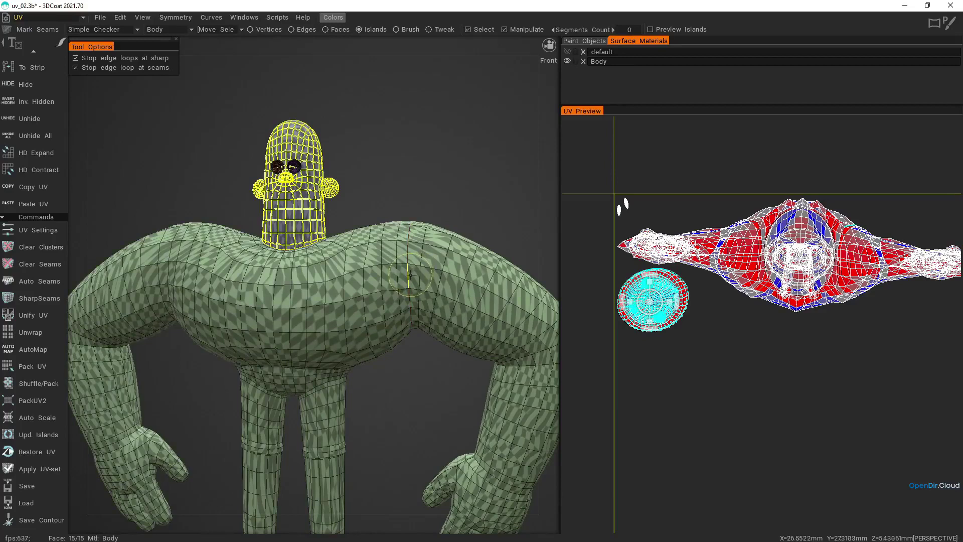
Step: Enable X-axis mirror symmetry and mark seams along the edge loops around both shoulders and both wrists
key("s")
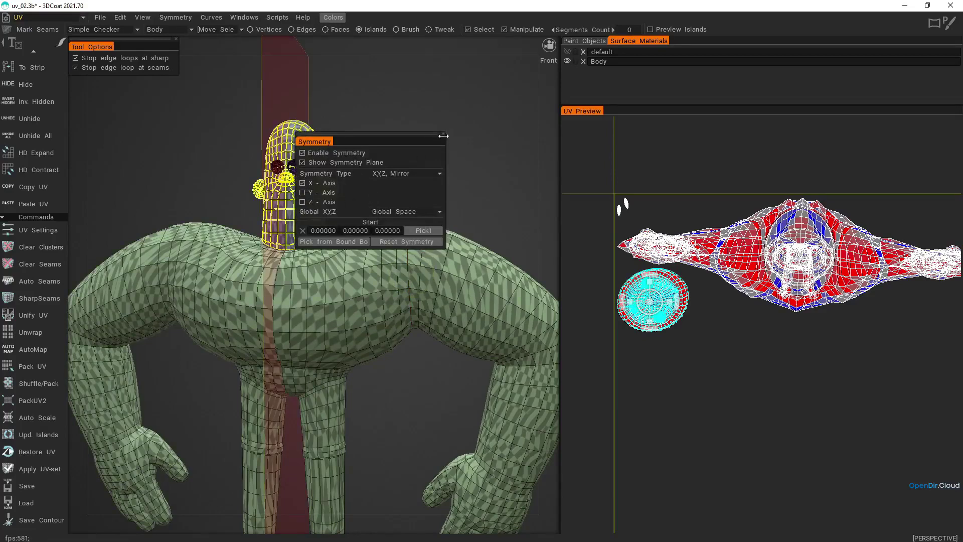
left_click(401, 271)
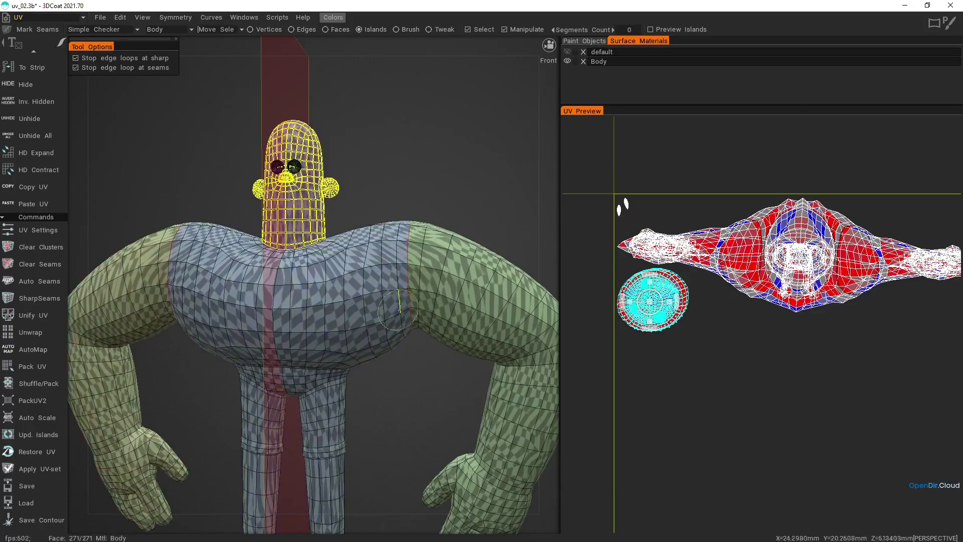
left_click_drag(401, 271, 406, 282, "alt")
middle_click_drag(405, 280, 386, 197, "alt")
right_click_drag(386, 197, 473, 302, "alt")
left_click(464, 315, "shift")
Step: Mark mirrored seams around the tops of both legs to separate them from the torso
middle_click_drag(472, 302, 467, 320, "alt")
middle_click_drag(361, 322, 408, 307, "alt")
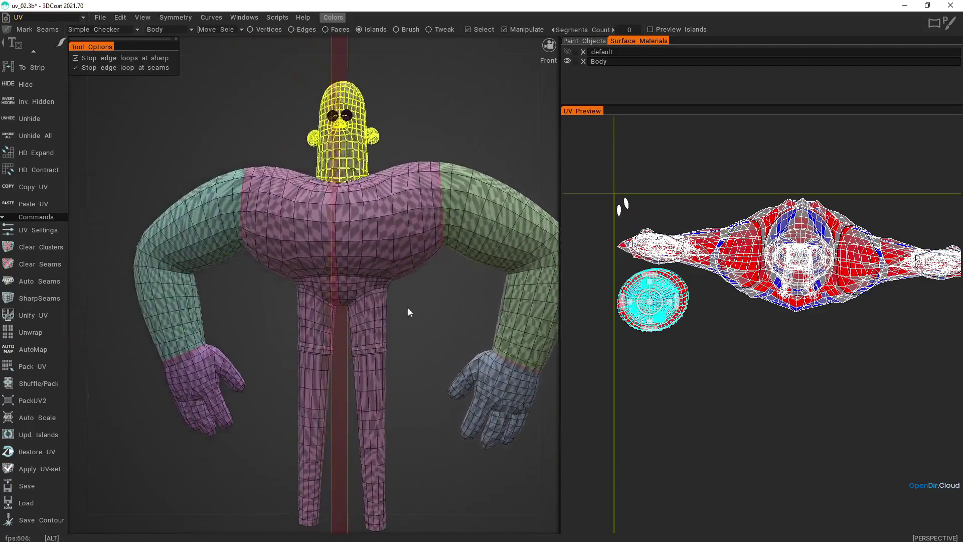
right_click_drag(407, 308, 410, 307, "alt")
left_click(392, 316, "shift")
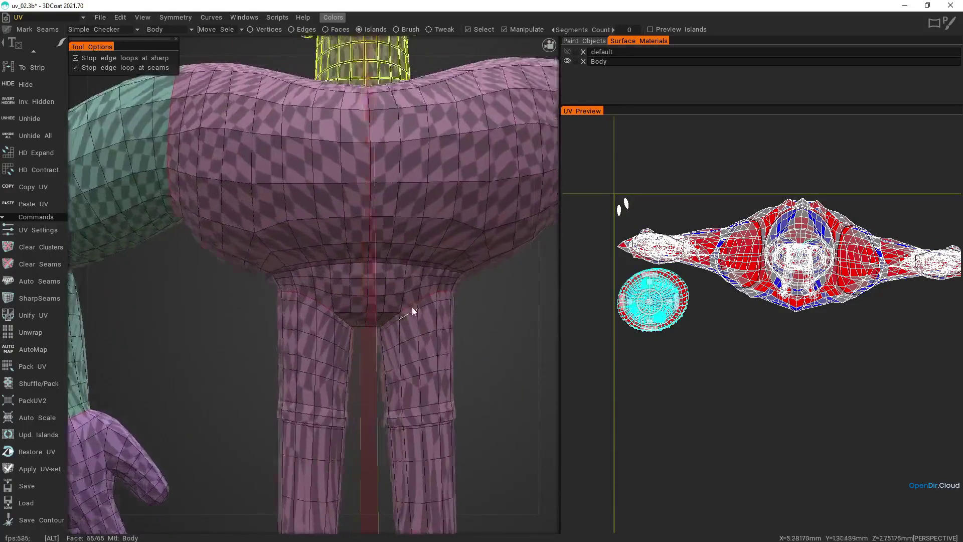
left_click_drag(413, 309, 389, 289, "alt")
left_click(391, 321, "shift")
Step: Unwrap the Body UV set with the shoulder, wrist and hip seams, and check the arm and leg islands
right_click_drag(391, 321, 354, 301, "alt")
left_click_drag(354, 301, 375, 309, "alt")
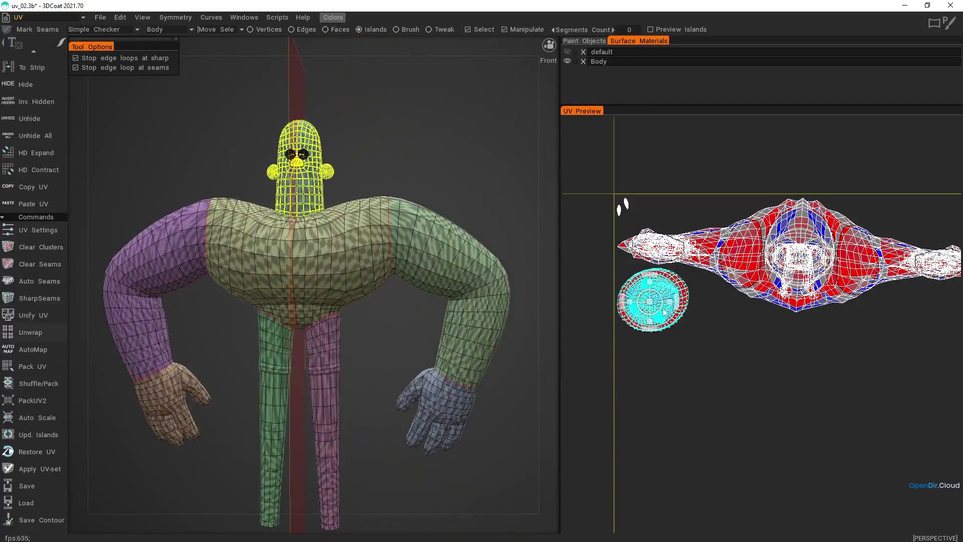
right_click_drag(663, 309, 637, 317, "alt")
middle_click_drag(637, 317, 596, 286, "alt")
right_click_drag(596, 286, 747, 305, "alt")
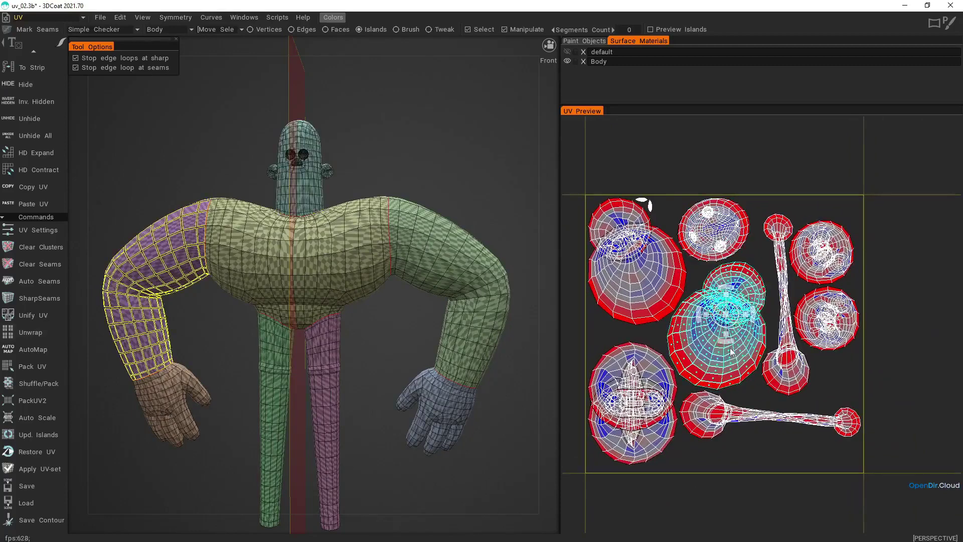
left_click(789, 331)
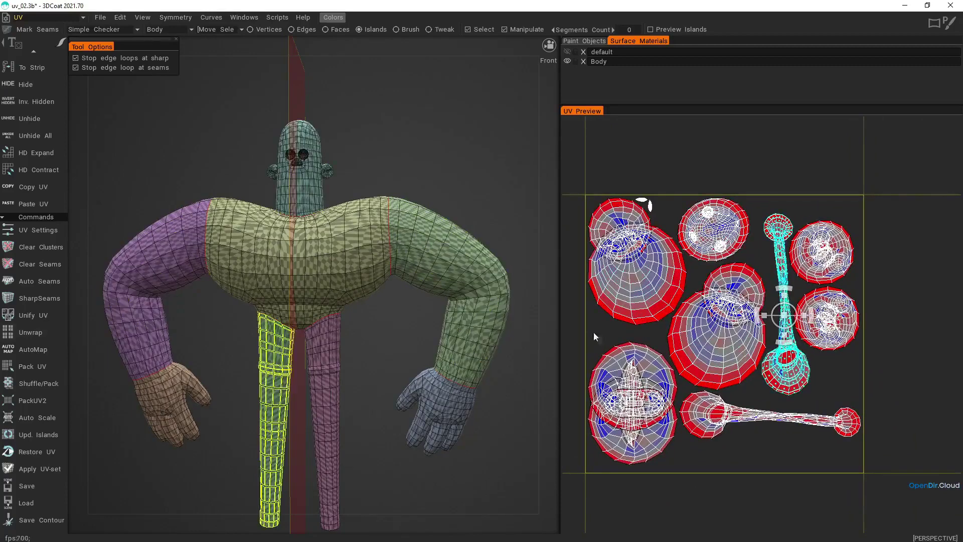
Step: Mark lengthwise seams along the inner sides of the legs and undersides of the arms, and unwrap the body again
right_click_drag(434, 294, 497, 308, "alt")
left_click_drag(497, 308, 287, 327, "alt")
left_click(393, 285, "shift")
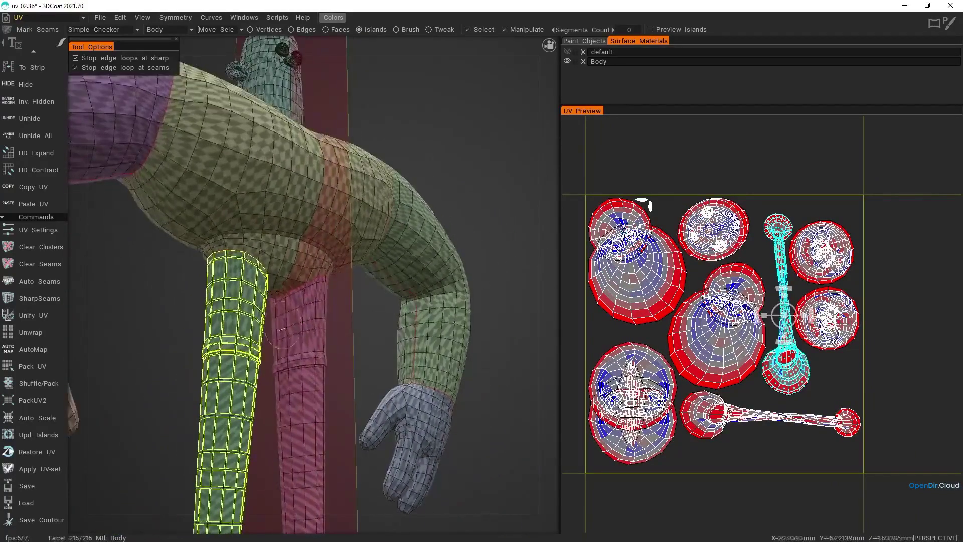
left_click(283, 313, "shift")
left_click_drag(297, 286, 287, 242, "alt")
right_click_drag(287, 241, 245, 240, "alt")
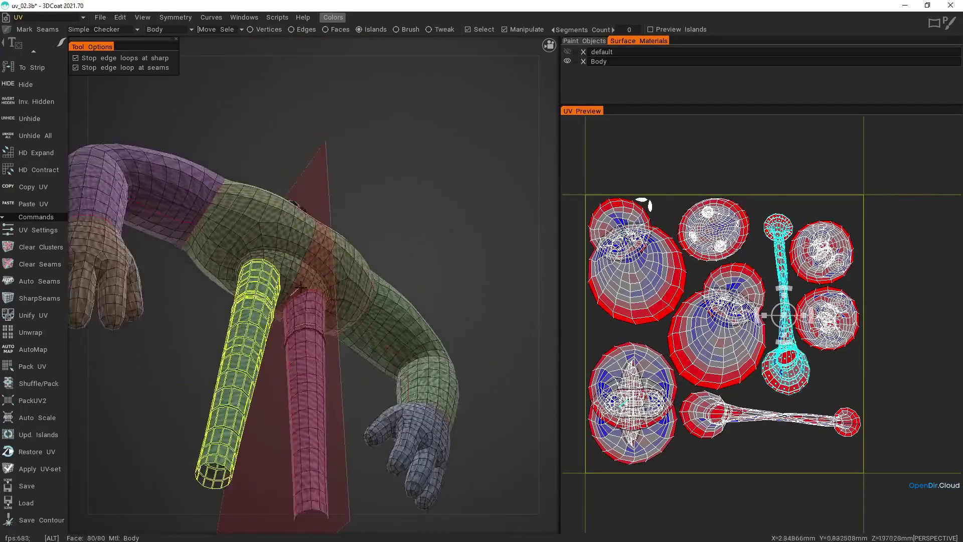
left_click_drag(246, 260, 245, 387, "alt")
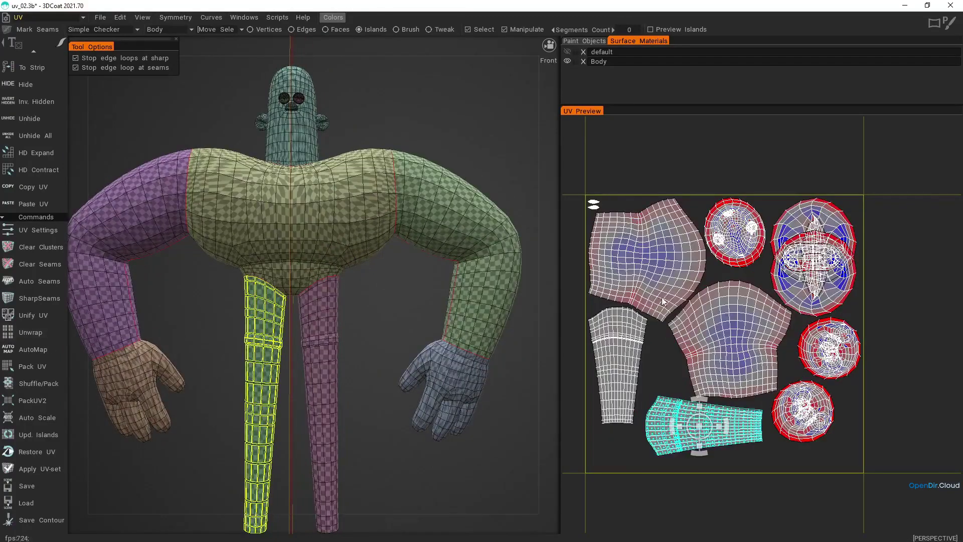
Step: Select the flattened arm and leg islands in turn to examine their distortion in the UV preview
left_click(674, 285)
left_click(722, 313)
left_click(625, 353)
left_click(700, 426)
middle_click_drag(699, 401, 749, 392, "alt")
right_click_drag(750, 381, 729, 365, "alt")
Step: Mark mirrored seams around the base of the ears to separate them from the head
left_click_drag(350, 211, 336, 214, "alt")
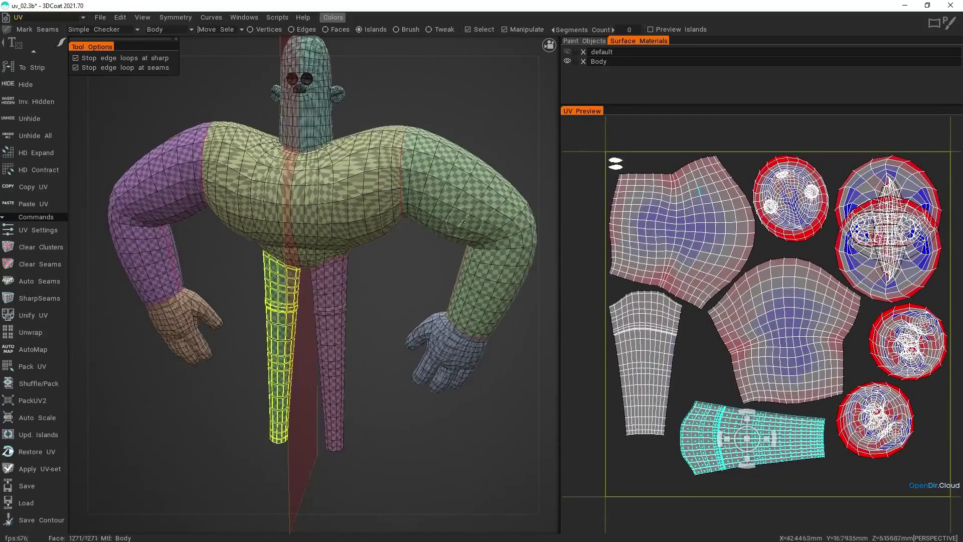
left_click(321, 121)
middle_click_drag(321, 120, 368, 262, "alt")
right_click_drag(367, 261, 426, 268, "alt")
left_click(434, 236)
middle_click_drag(442, 196, 364, 274, "alt")
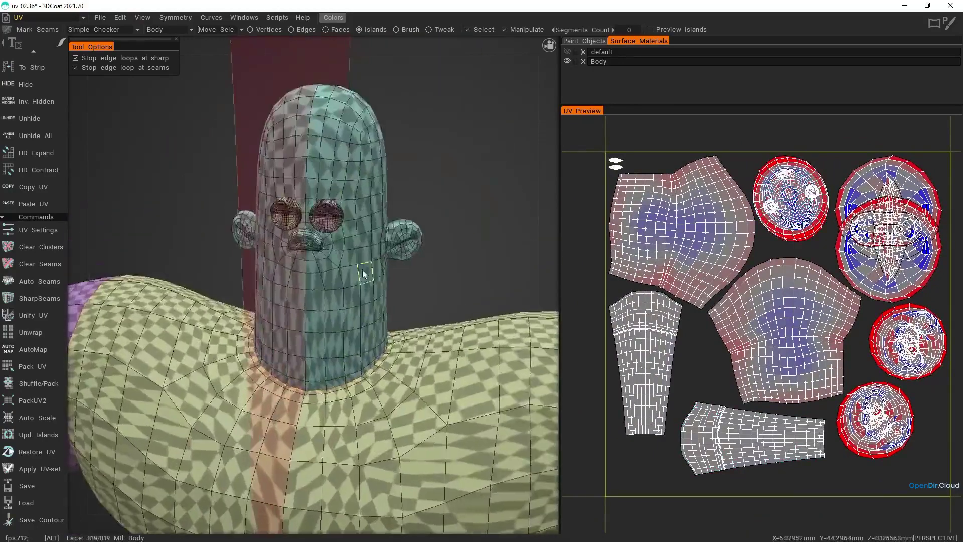
left_click_drag(363, 273, 311, 272, "alt")
right_click_drag(311, 272, 471, 262, "alt")
left_click(484, 244, "shift")
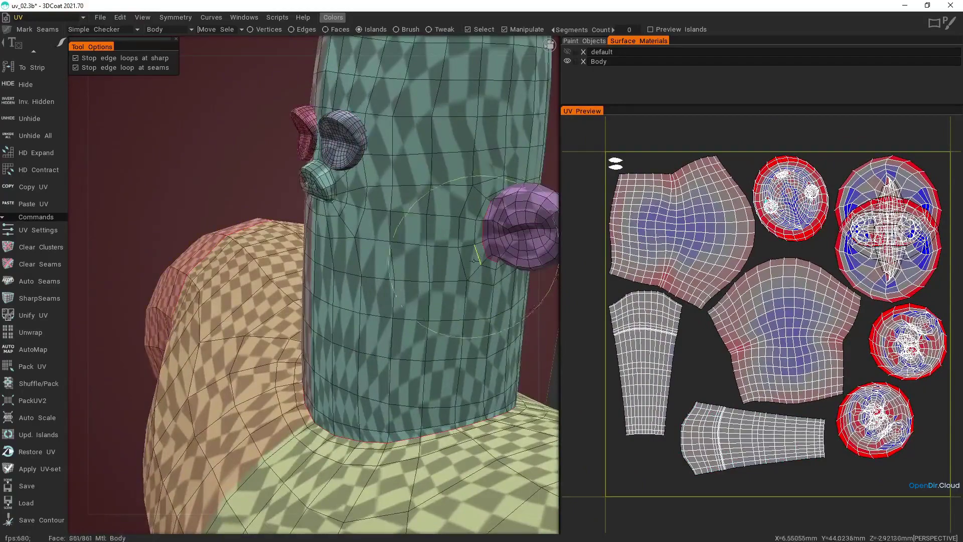
Step: Mark a seam loop around the outer rim of the ears to split their front and back
left_click_drag(483, 243, 485, 251, "alt")
middle_click_drag(485, 251, 402, 267, "alt")
left_click_drag(402, 267, 322, 320, "alt")
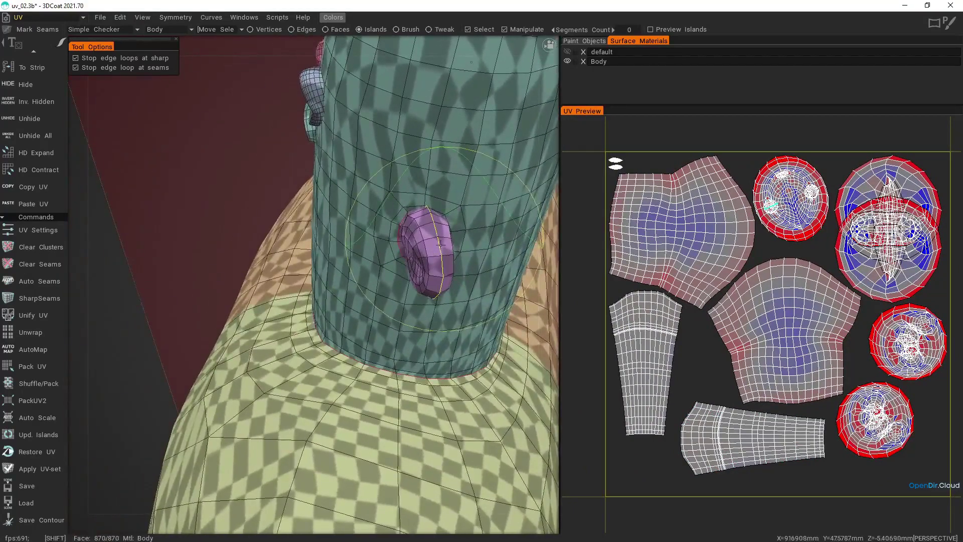
left_click_drag(440, 243, 462, 230, "alt")
left_click_drag(403, 274, 430, 279, "alt")
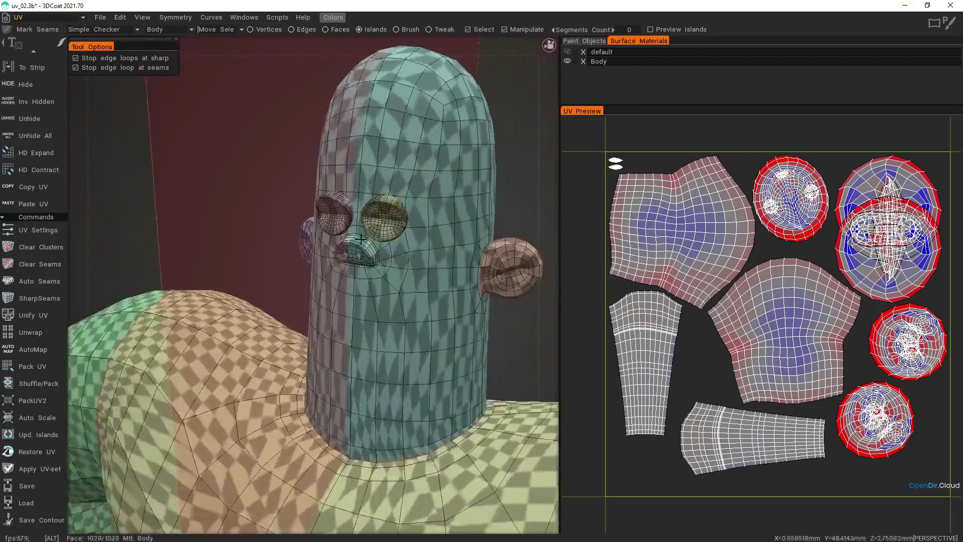
Step: Mark seams around the base of the nose and along the outline of its front face
right_click_drag(430, 278, 433, 247, "alt")
left_click(434, 247, "shift")
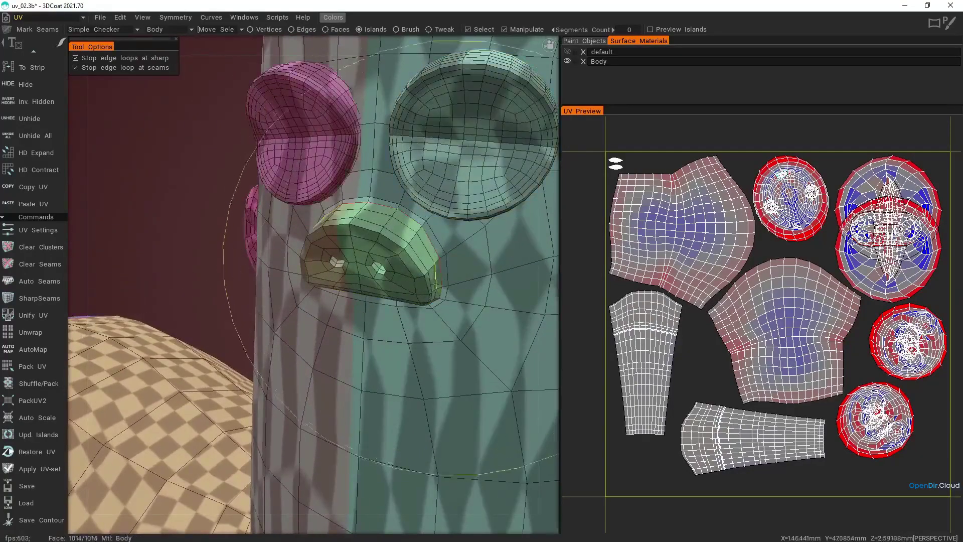
left_click_drag(433, 248, 404, 246, "alt")
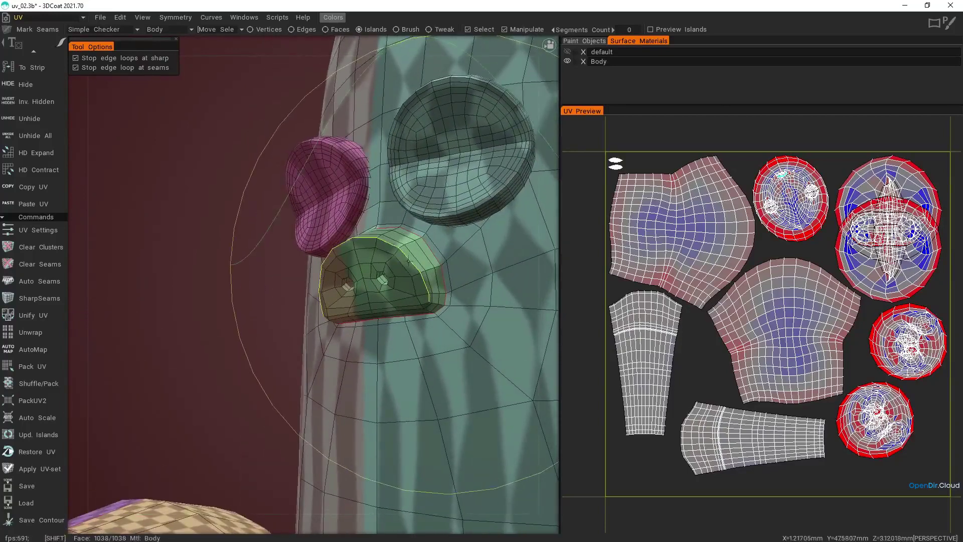
left_click(409, 262, "shift")
left_click_drag(409, 261, 424, 293, "alt")
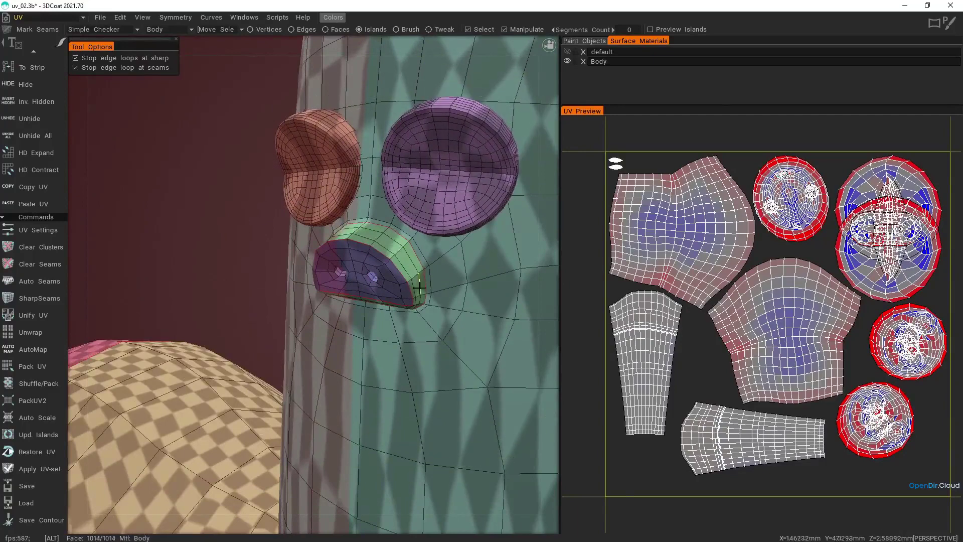
left_click_drag(362, 233, 345, 301, "alt")
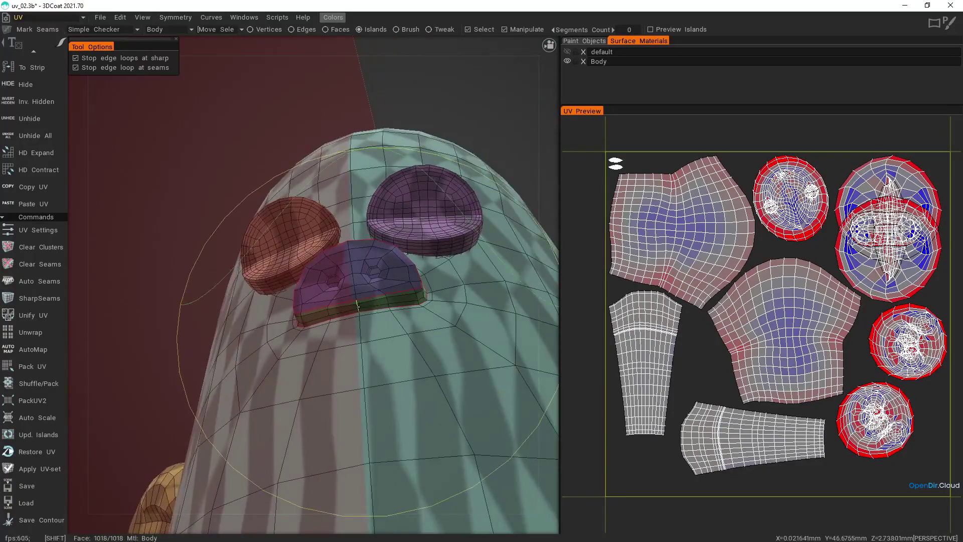
Step: Unwrap the Body UV set with the ear and nose seams, and select the head island for inspection
scroll(357, 303, "down", 6)
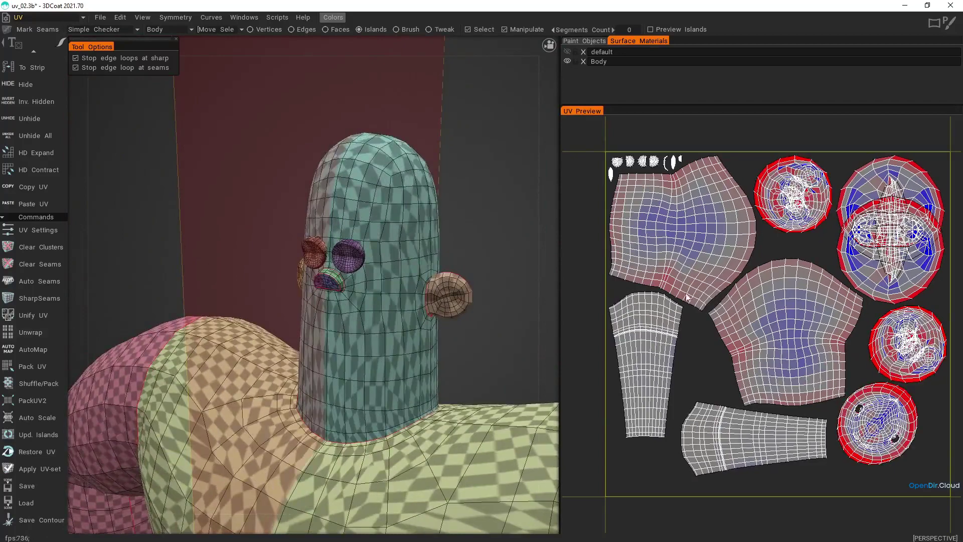
left_click(866, 425)
scroll(866, 425, "up", 2)
middle_click_drag(860, 422, 818, 371, "alt")
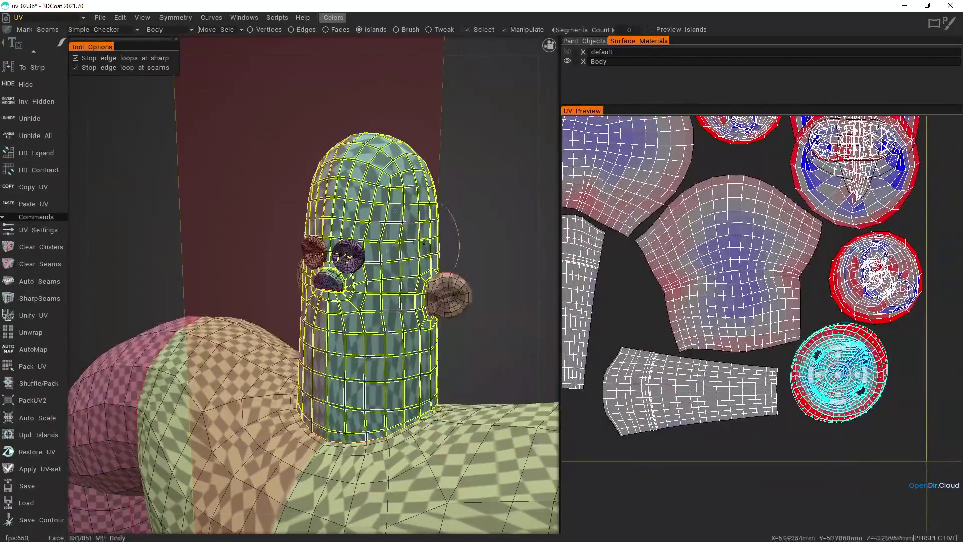
Step: Mark a seam along the head's centre line over the crown and down the back, and unwrap the head
left_click(410, 268, "ctrl")
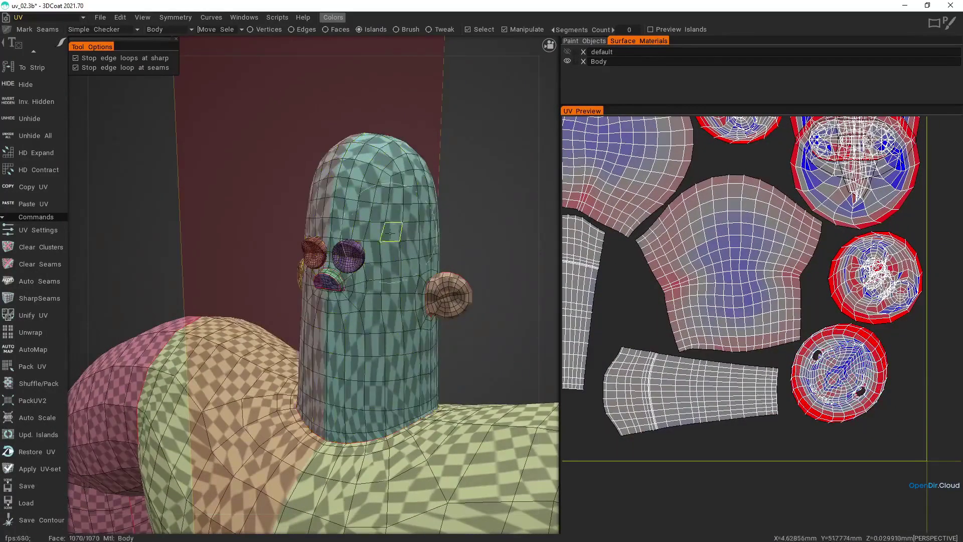
left_click_drag(391, 232, 407, 238, "alt")
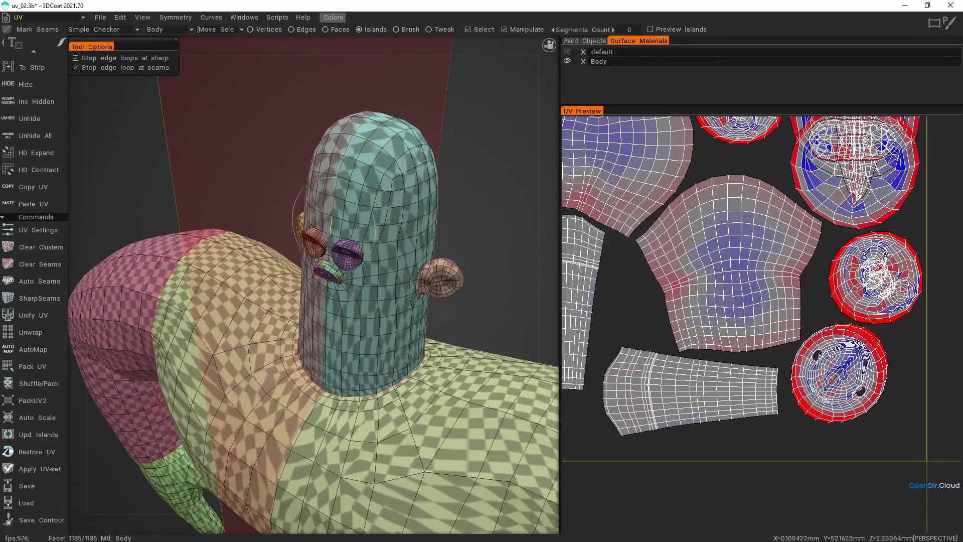
scroll(357, 181, "up", 3)
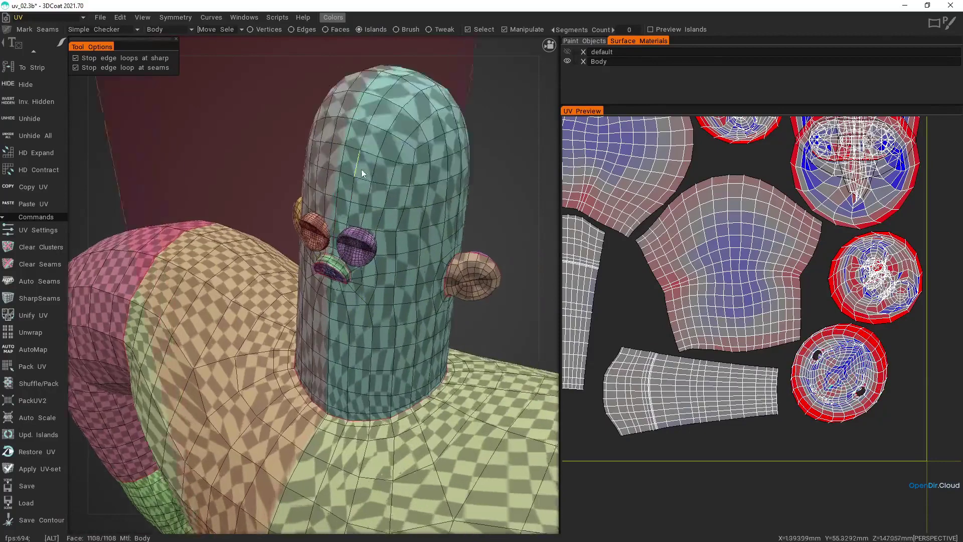
left_click_drag(362, 174, 373, 189, "alt")
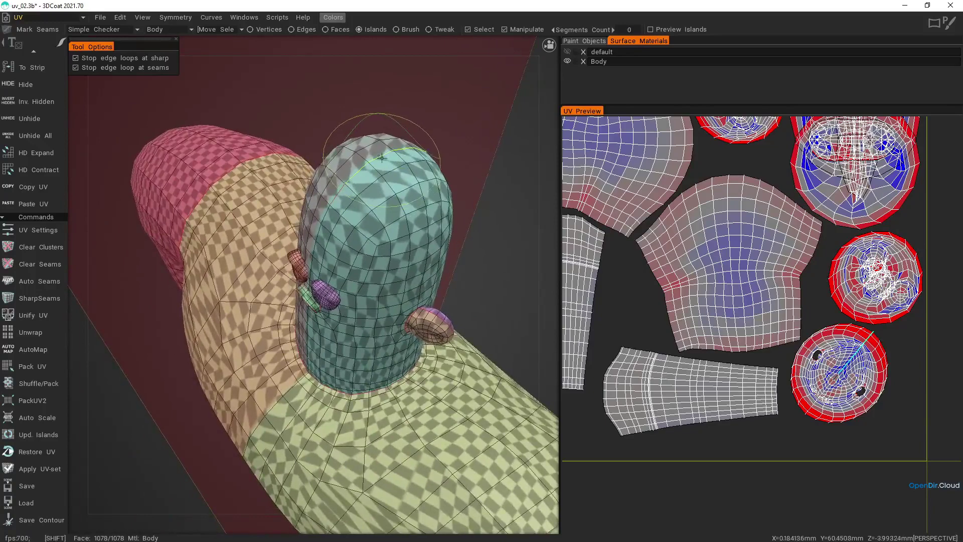
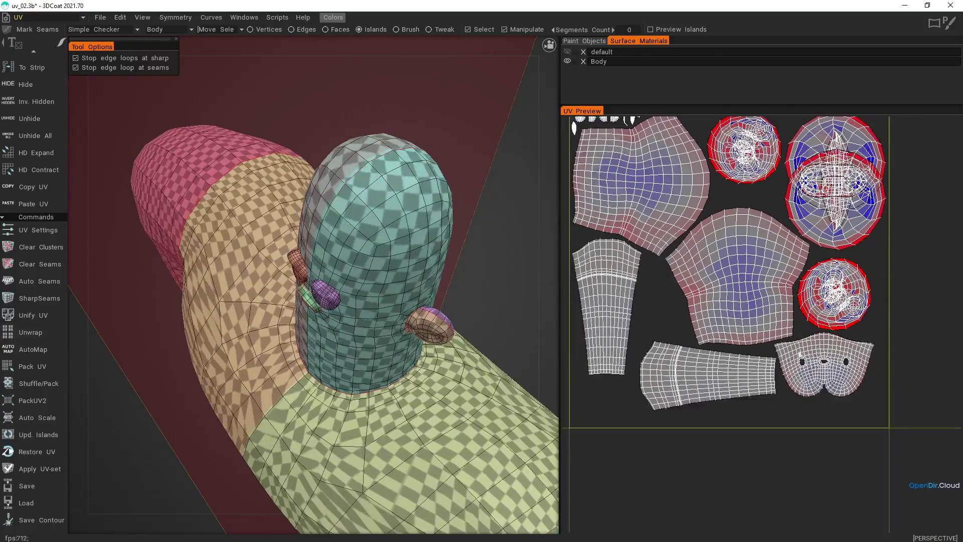
Step: Select the unwrapped head, ear and eye islands in turn to examine their shapes in the UV preview
left_click(830, 380)
right_click_drag(830, 379, 812, 450, "alt")
middle_click_drag(829, 376, 710, 293, "alt")
right_click_drag(742, 235, 762, 382, "alt")
right_click_drag(754, 315, 717, 170, "alt")
middle_click_drag(715, 223, 781, 340, "alt")
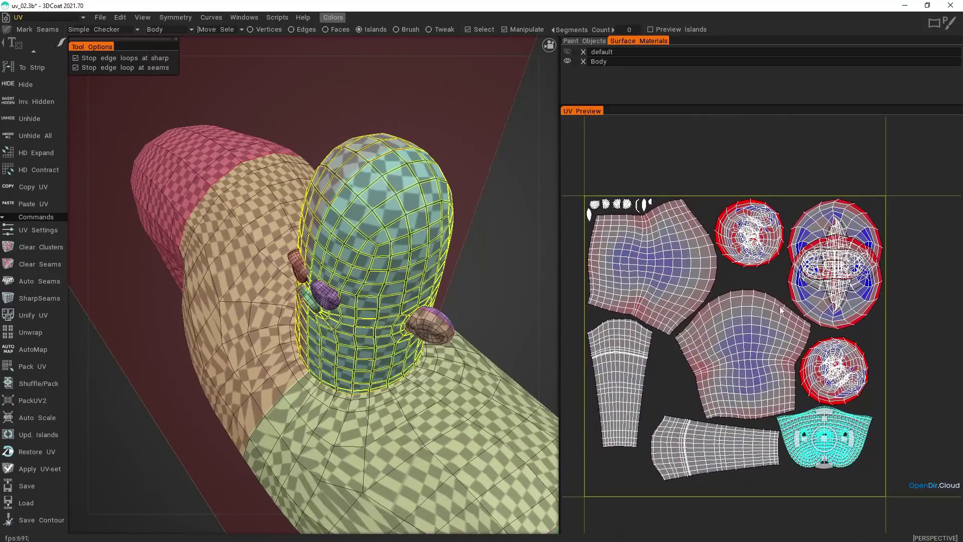
left_click(429, 317)
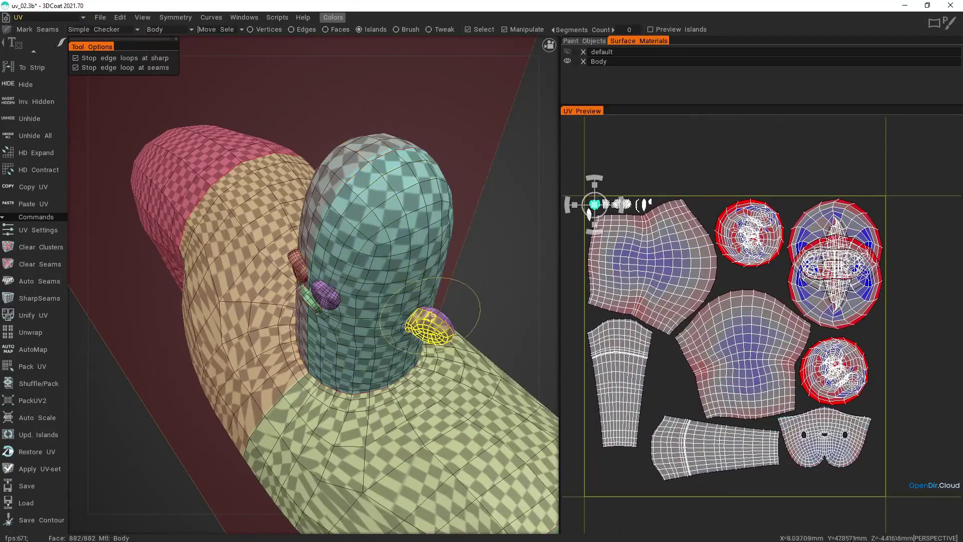
right_click_drag(598, 218, 608, 221, "alt")
middle_click_drag(609, 221, 826, 370, "alt")
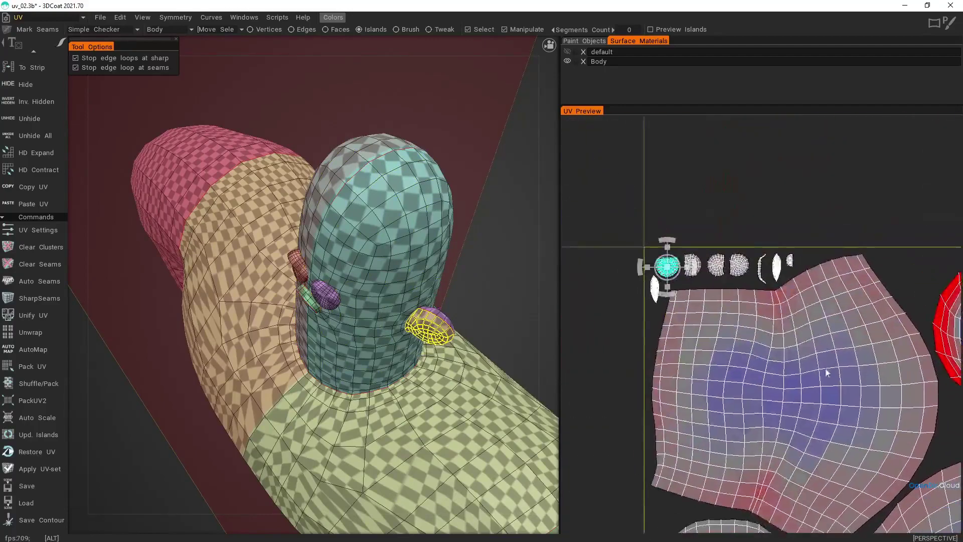
right_click_drag(665, 270, 686, 268, "alt")
middle_click_drag(678, 262, 657, 304, "alt")
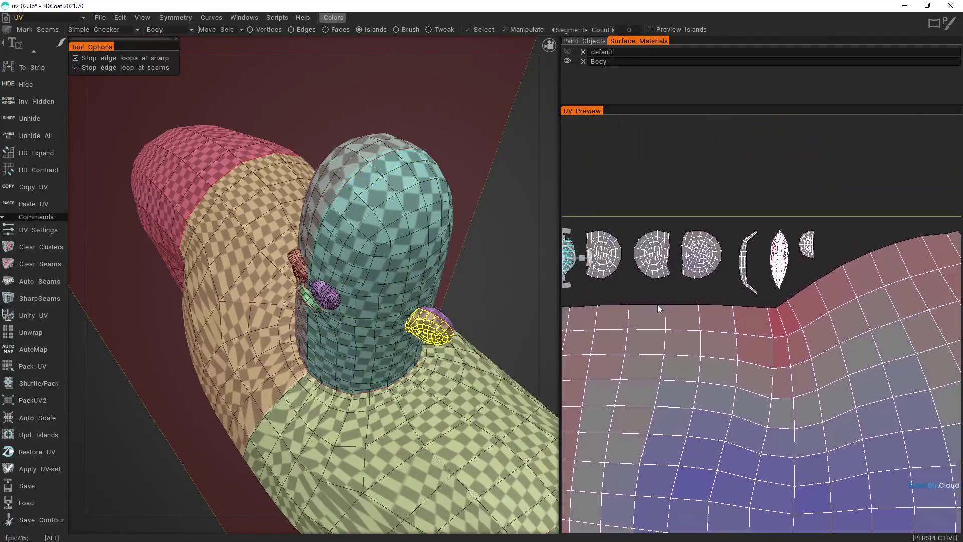
left_click(784, 266)
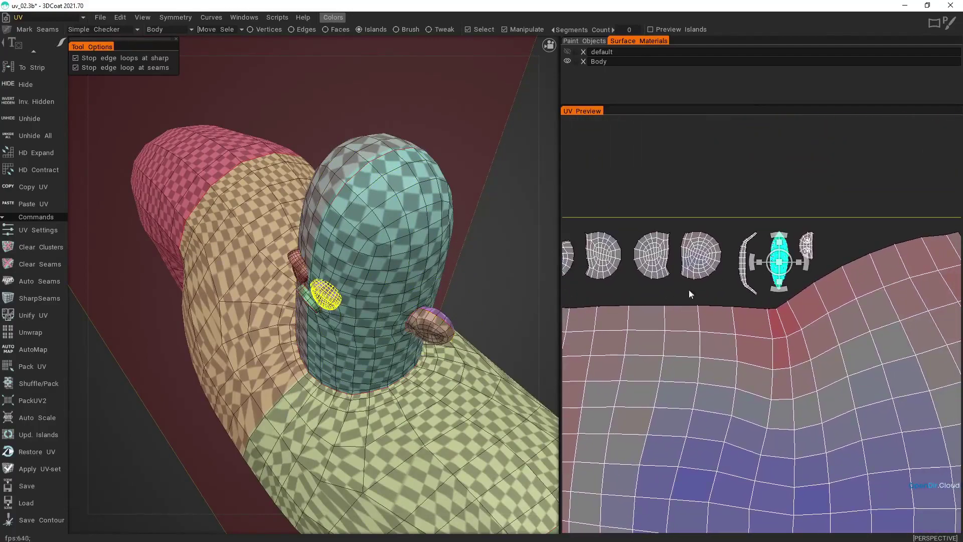
Step: Mark a seam along the outer side of the hand, following the fingers around their tips
right_click_drag(688, 289, 697, 215, "alt")
left_click_drag(383, 332, 406, 303, "alt")
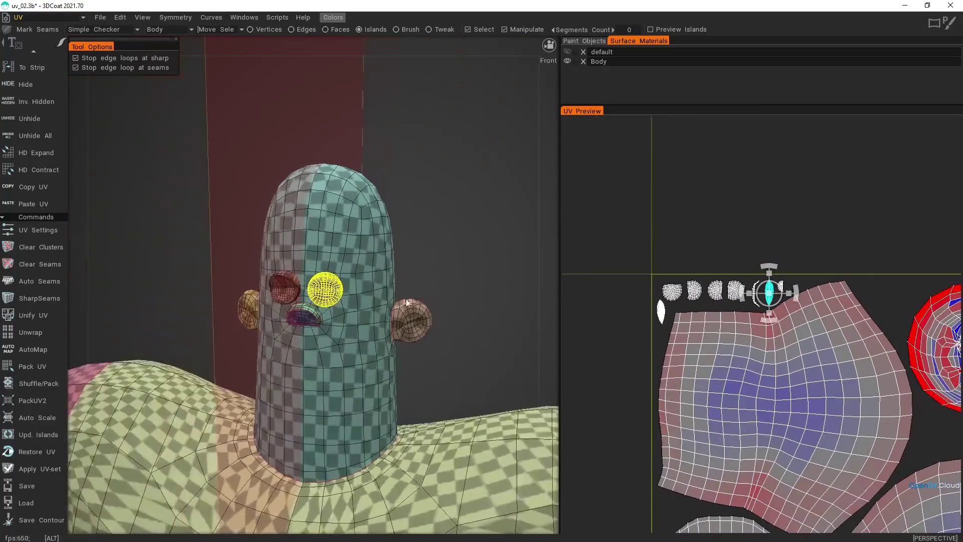
middle_click_drag(371, 348, 359, 208, "alt")
right_click_drag(356, 374, 374, 275, "alt")
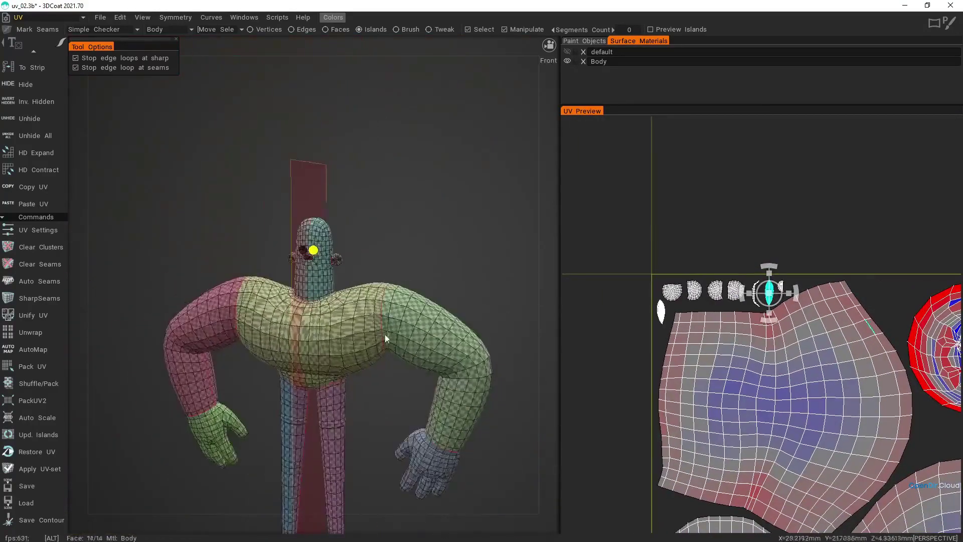
middle_click_drag(387, 337, 325, 205, "alt")
right_click_drag(377, 267, 398, 398, "alt")
middle_click_drag(413, 378, 358, 300, "alt")
mouse_move(381, 293)
left_mouse_down("alt")
mouse_move(385, 320)
mouse_move(386, 295)
left_mouse_up("alt")
right_click_drag(386, 295, 396, 247, "alt")
left_click_drag(396, 247, 346, 258, "alt")
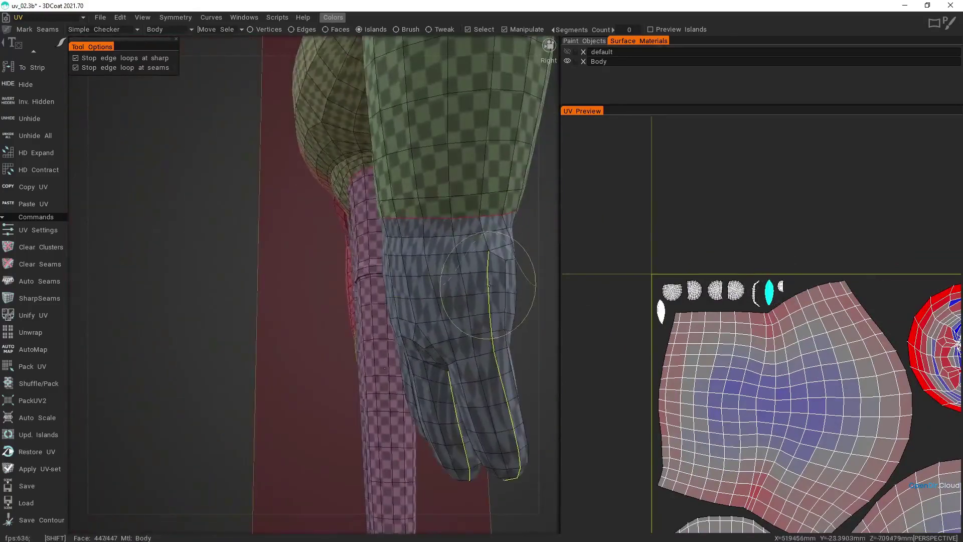
left_click_drag(485, 294, 561, 241, "alt")
right_click_drag(562, 241, 600, 298, "alt")
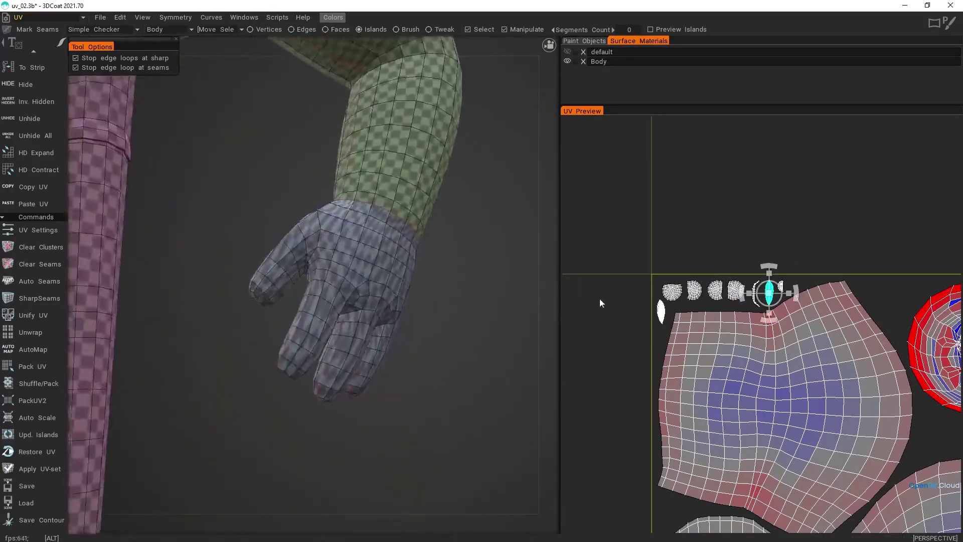
Step: Continue the hand's outline seam along the thumb side up to the wrist, separating the palm from the back
left_click_drag(321, 248, 559, 270, "alt")
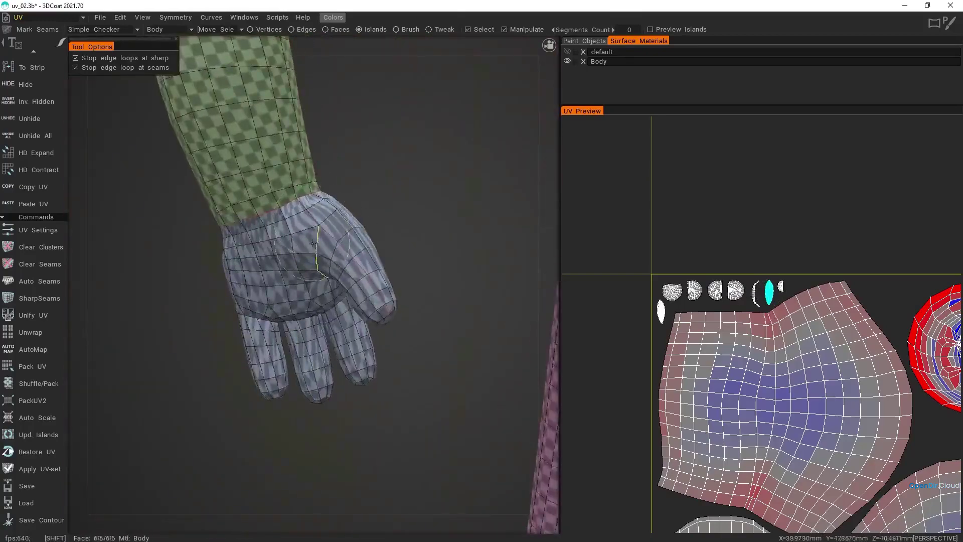
left_click_drag(318, 253, 503, 329, "alt")
left_click(241, 234)
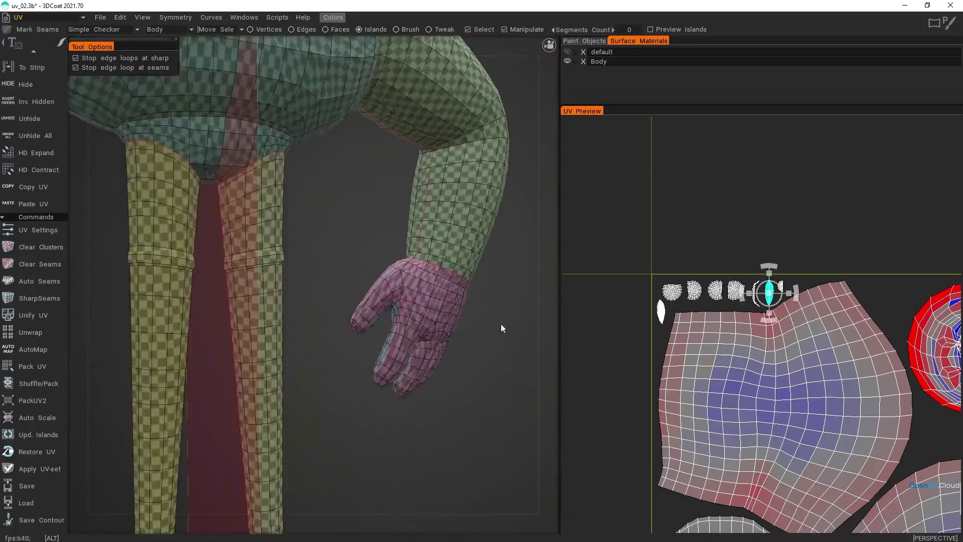
Step: Unwrap the Body UV set with the new hand seams and bring the whole layout into view
right_click_drag(503, 329, 431, 301, "alt")
left_click_drag(430, 301, 401, 306, "alt")
right_click_drag(401, 305, 351, 288, "alt")
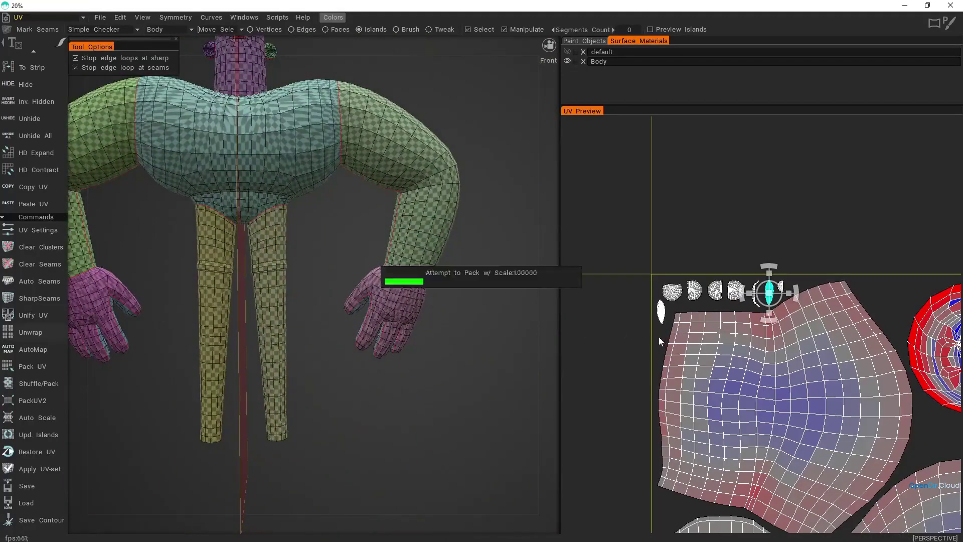
right_click_drag(655, 364, 655, 323, "alt")
middle_click_drag(654, 323, 565, 261, "alt")
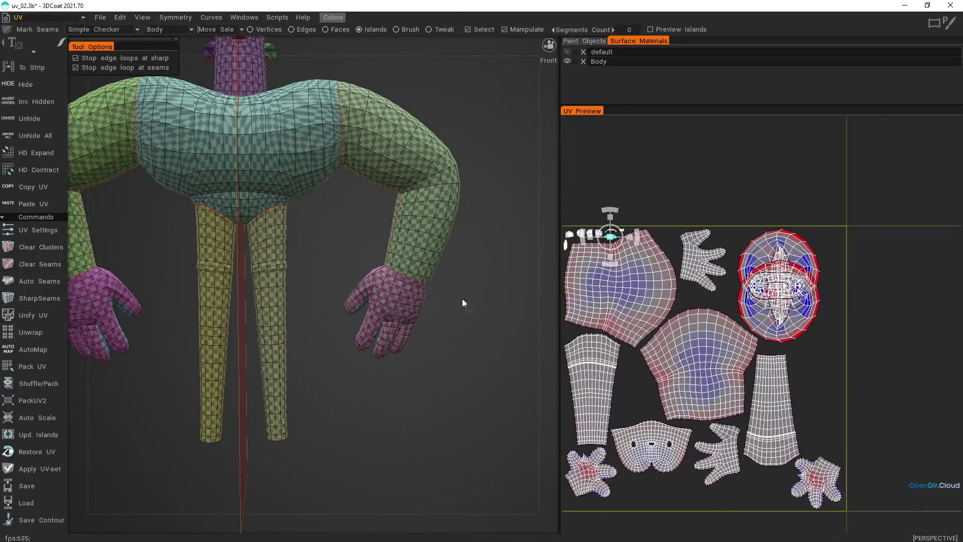
Step: Select a back-of-hand island and examine its shape and distortion in the UV preview
left_click(690, 271)
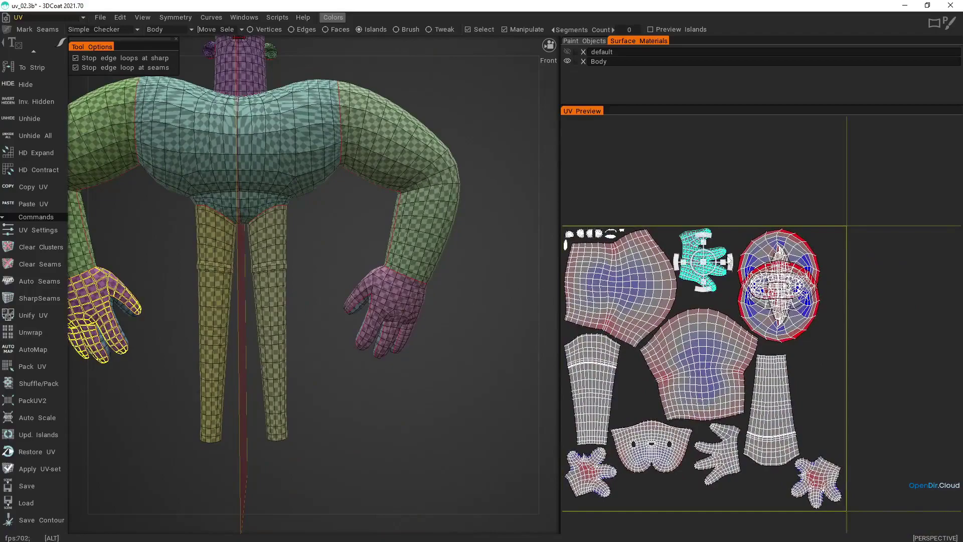
right_click_drag(729, 261, 669, 335, "alt")
middle_click_drag(669, 336, 701, 451, "alt")
right_click_drag(697, 331, 662, 387, "alt")
middle_click_drag(661, 386, 728, 299, "alt")
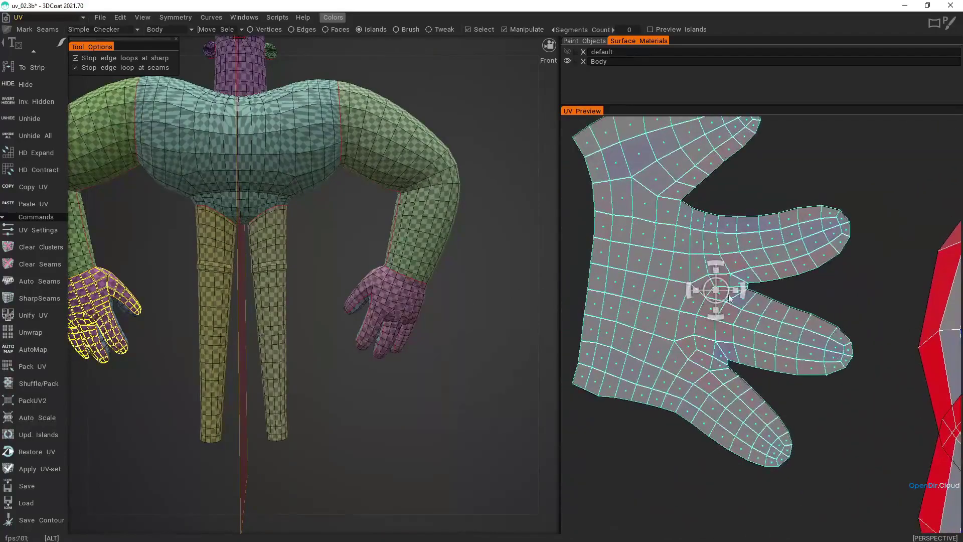
right_click_drag(676, 381, 673, 400, "alt")
middle_click_drag(687, 501, 651, 345, "alt")
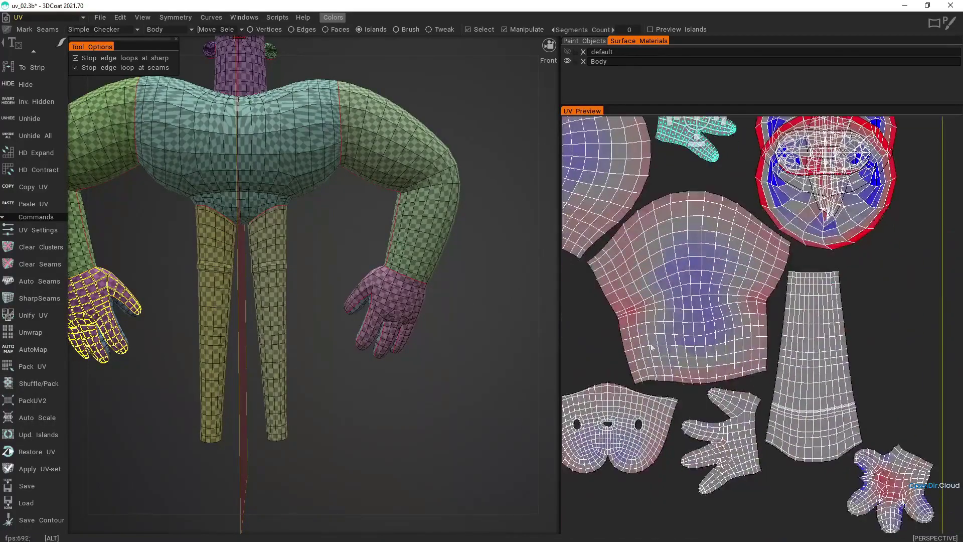
Step: Examine the palm island for stretching around the palm and between the fingers, and select it
middle_click_drag(870, 457, 712, 321, "alt")
right_click_drag(722, 341, 720, 457, "alt")
middle_click_drag(725, 378, 798, 296, "alt")
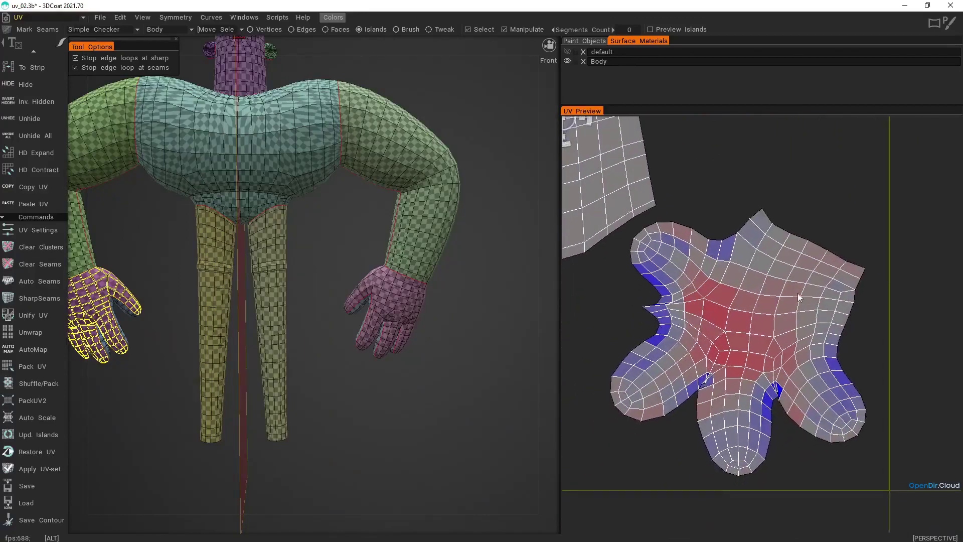
right_click_drag(747, 289, 741, 331, "alt")
middle_click_drag(743, 327, 754, 328, "alt")
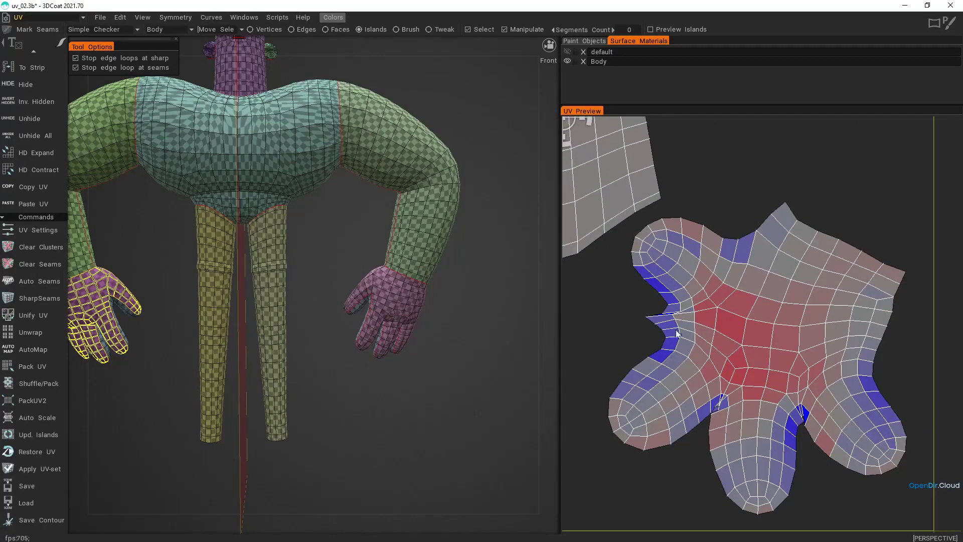
right_click_drag(717, 355, 718, 251, "alt")
middle_click_drag(752, 332, 747, 329, "alt")
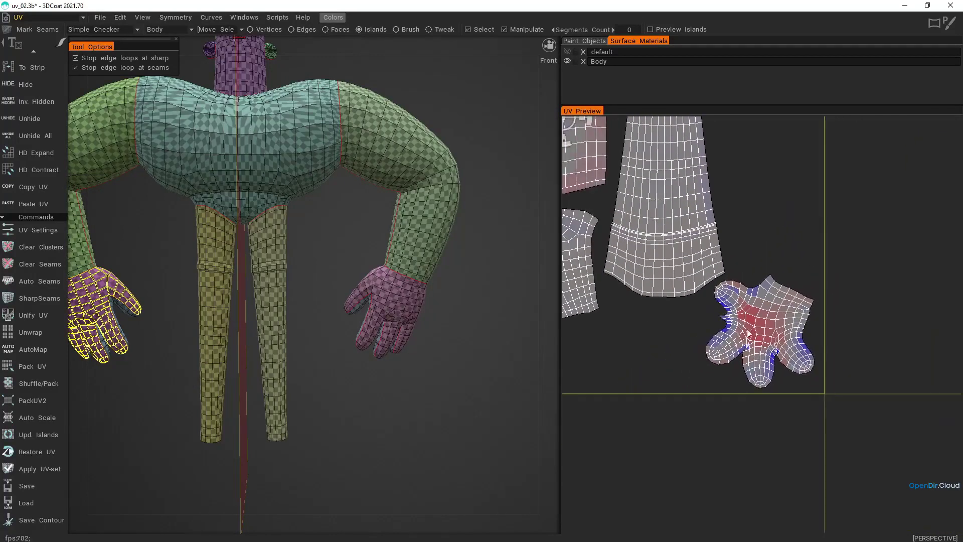
left_click(752, 322)
left_click_drag(765, 337, 744, 338)
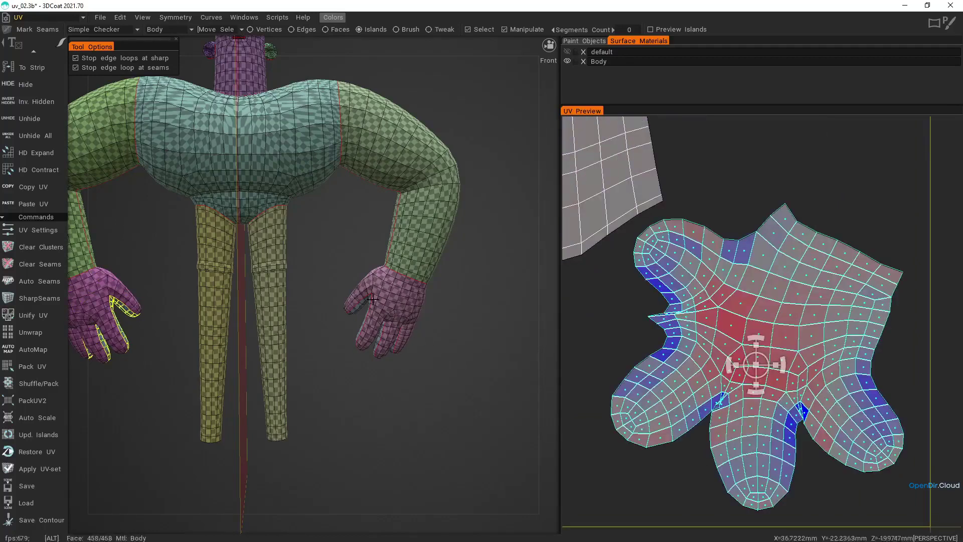
Step: Clear the island selection and mark a seam around the base of the thumb on the palm side
left_click_drag(373, 299, 587, 311, "alt")
middle_click_drag(528, 318, 213, 323, "alt")
right_click_drag(422, 322, 418, 256, "alt")
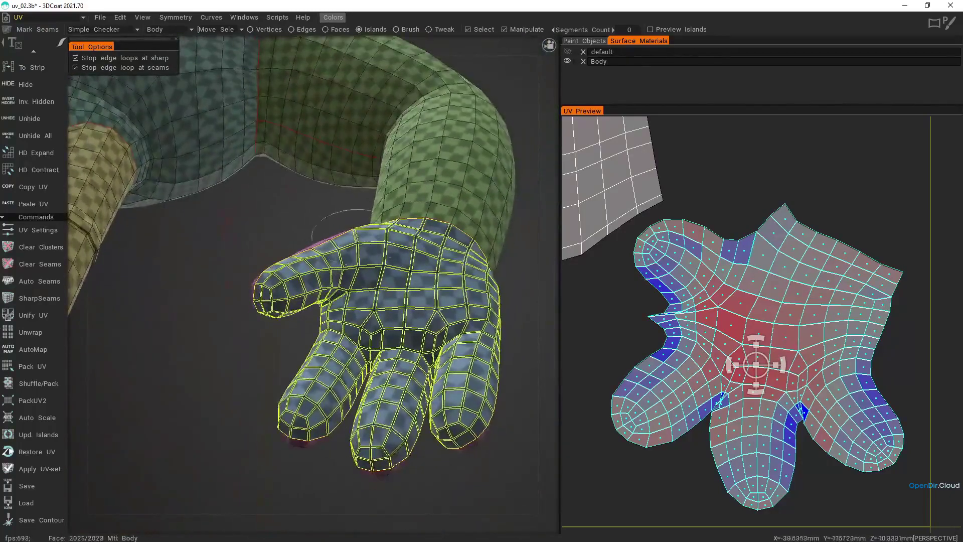
left_click_drag(320, 306, 357, 245, "alt")
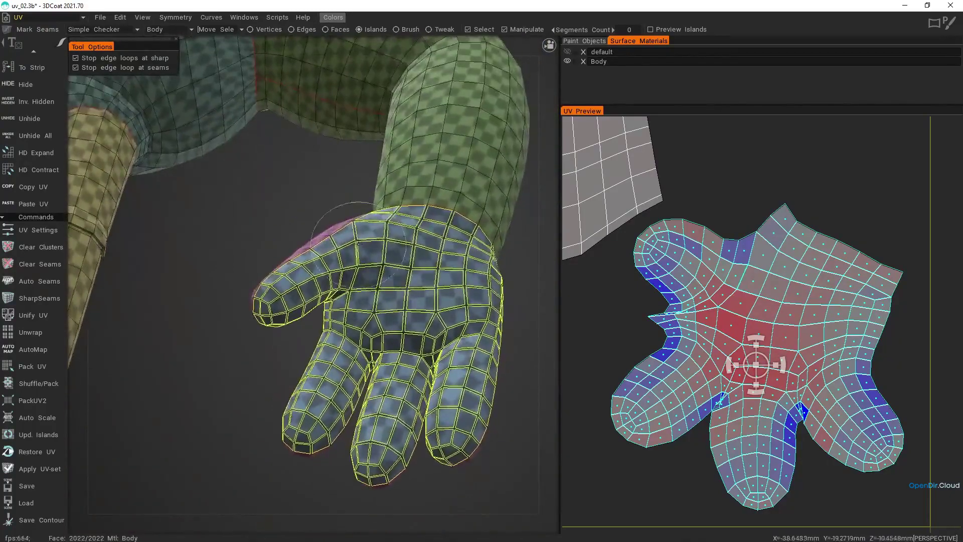
left_click_drag(349, 285, 391, 297, "alt")
key("Escape")
left_click(355, 276, "shift")
left_click(342, 296, "shift")
Step: Mark seams across the bases of the three fingers on the palm side to separate them from the palm
right_click_drag(392, 296, 378, 269, "alt")
left_click(355, 348, "shift")
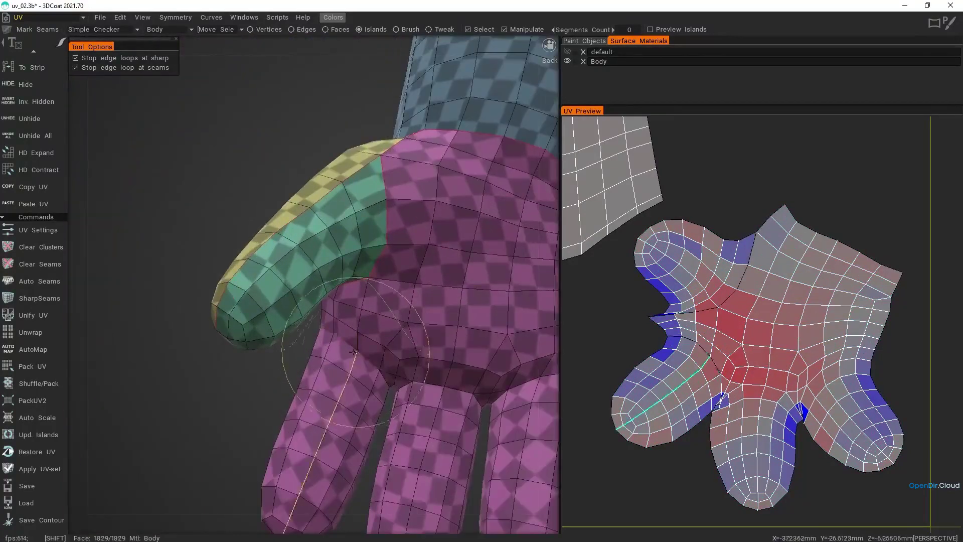
left_click(384, 378, "shift")
left_click(442, 386, "shift")
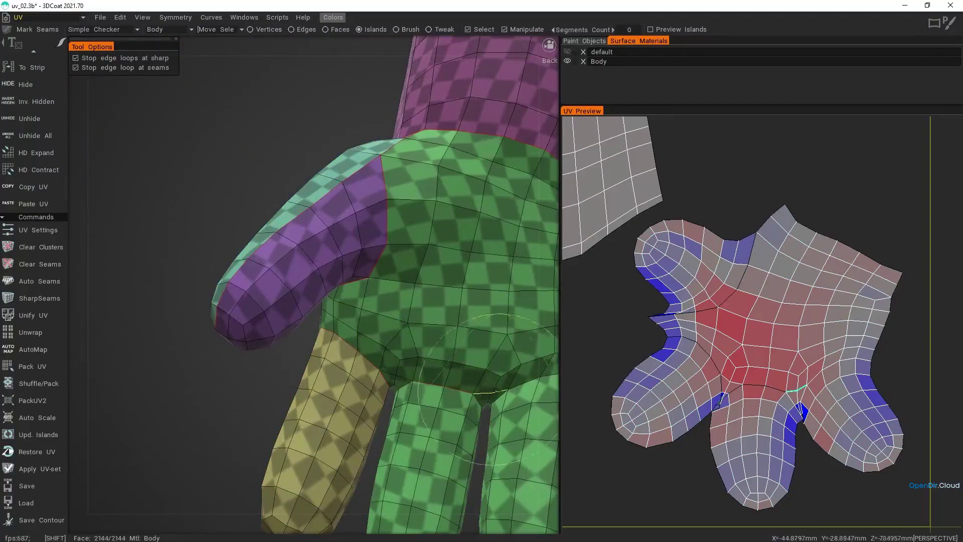
left_click(476, 400, "shift")
left_click(535, 381, "shift")
Step: Unwrap the Body UV set with the thumb and finger seams, and select the overlapping torso island
right_click_drag(516, 378, 468, 358, "alt")
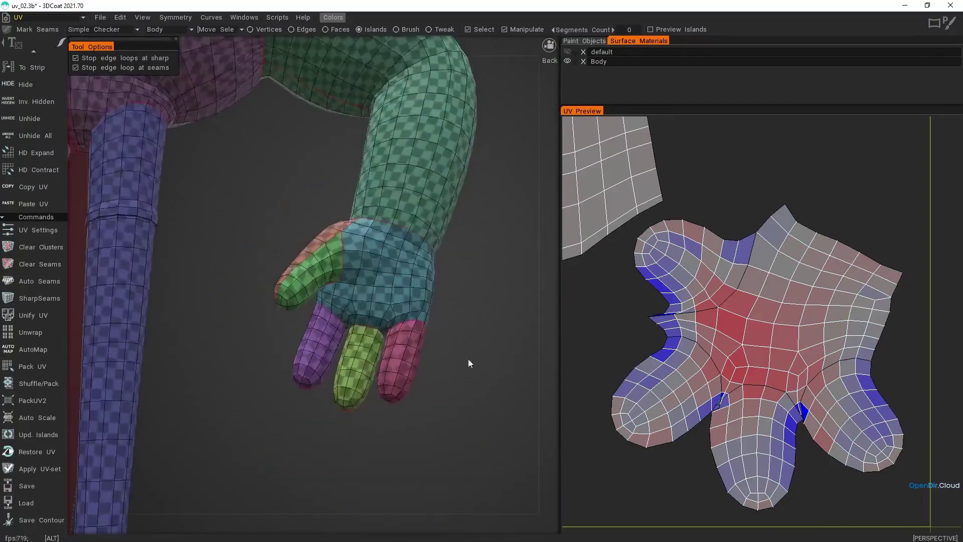
mouse_move(468, 358)
left_mouse_down("alt")
mouse_move(351, 308)
mouse_move(145, 355)
left_mouse_up("alt")
scroll(643, 239, "down", 6)
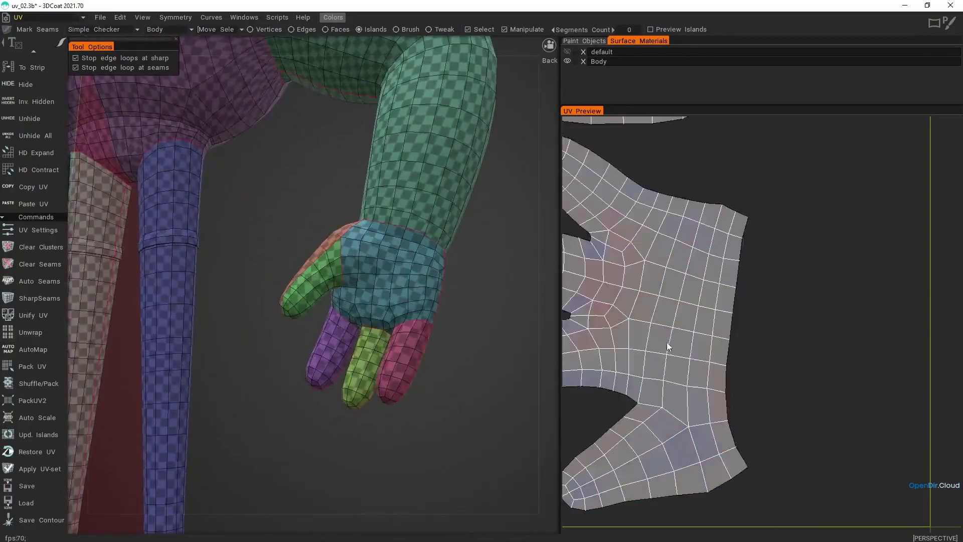
left_click(678, 332)
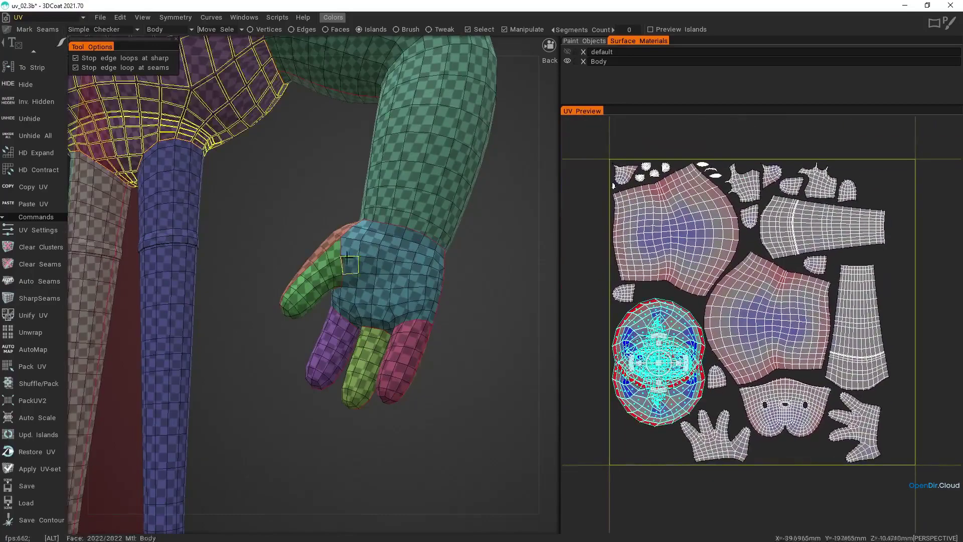
Step: Mark symmetrical seams down the torso's sides from the armpits to the leg openings, and unwrap the Body UV set
right_click_drag(350, 263, 305, 191, "alt")
middle_click_drag(306, 191, 438, 318, "alt")
right_click_drag(409, 273, 426, 296, "alt")
left_click_drag(426, 296, 360, 253, "alt")
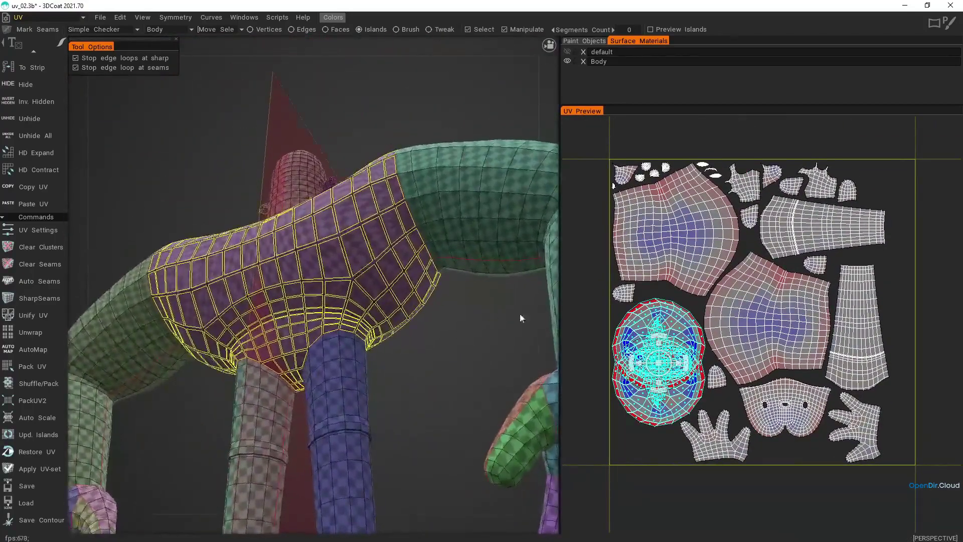
left_click(652, 427)
left_click_drag(436, 316, 358, 287, "alt")
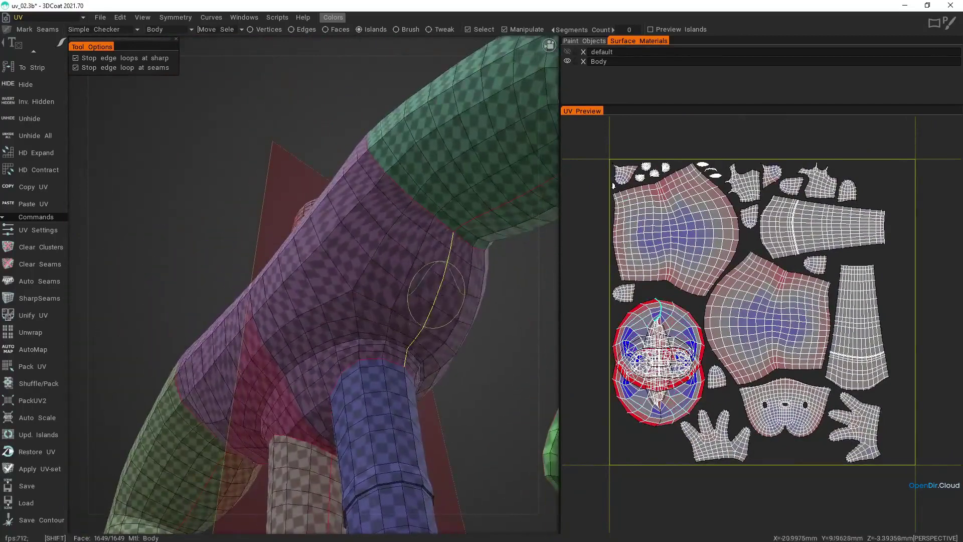
left_click_drag(435, 295, 480, 257, "alt")
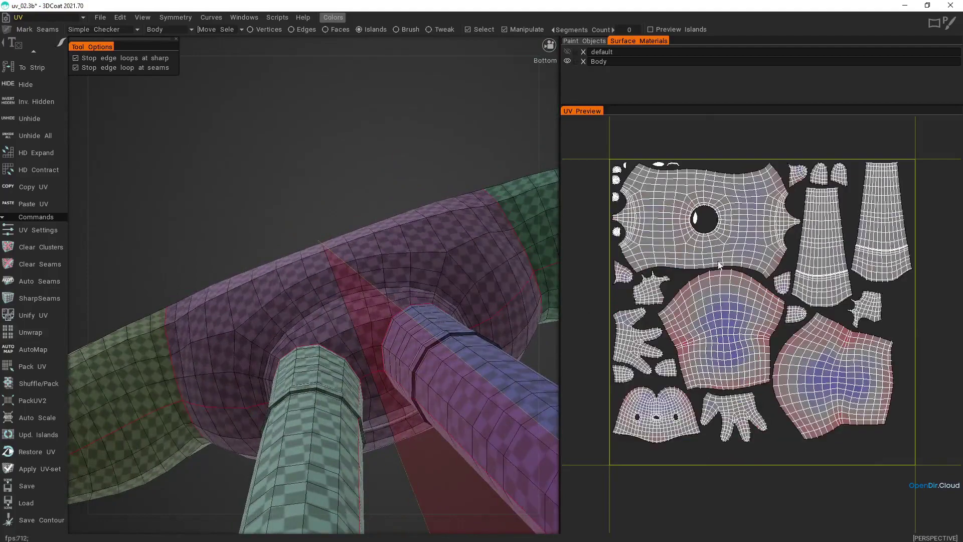
Step: Select the unwrapped torso island and examine it in the UV preview and on the model from several sides
left_click(731, 258)
right_click_drag(703, 255, 693, 257, "alt")
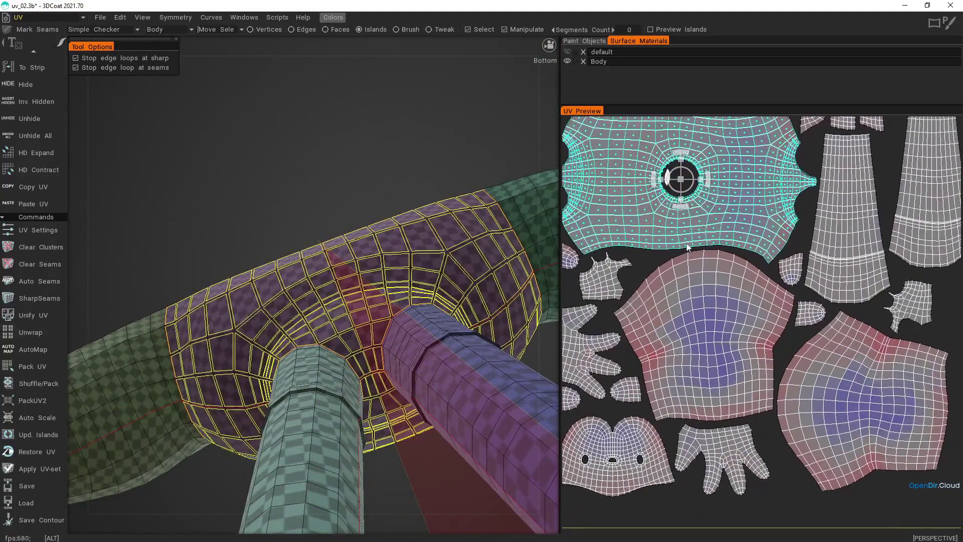
middle_click_drag(687, 246, 717, 259, "alt")
right_click_drag(489, 246, 432, 247, "alt")
left_click_drag(432, 247, 449, 412, "alt")
middle_click_drag(432, 269, 436, 330, "alt")
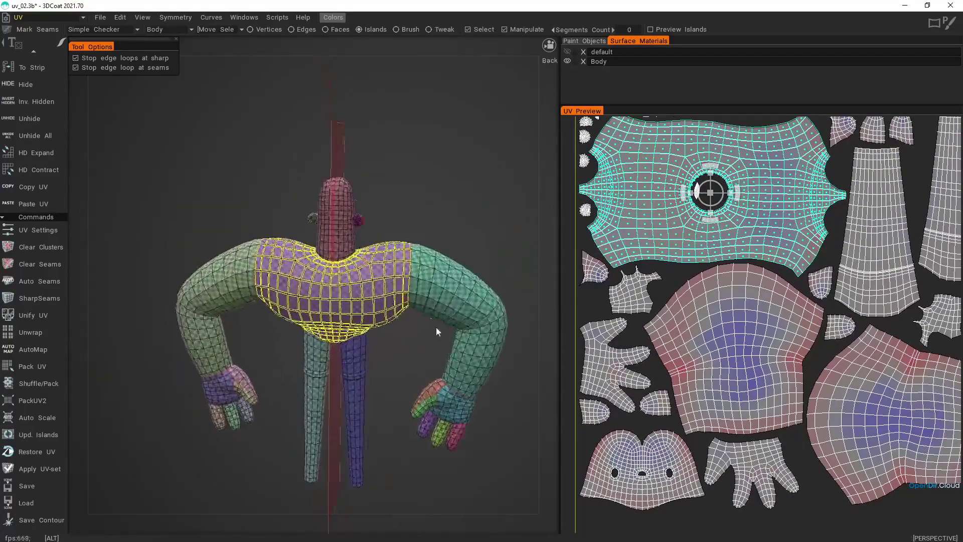
left_click_drag(396, 285, 630, 309, "alt")
middle_click_drag(355, 255, 365, 294, "alt")
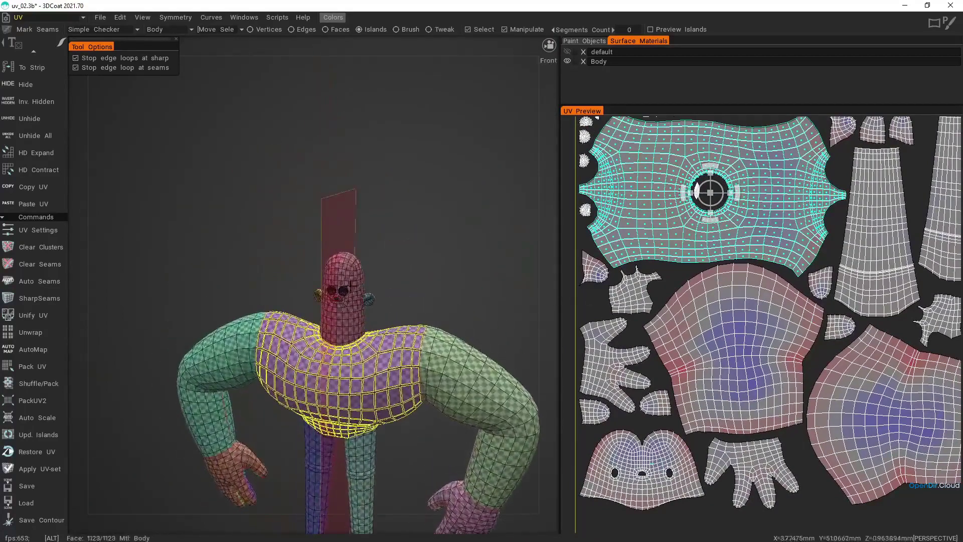
Step: Focus on the face and select the front islands of both eyes
key("shift+a")
mouse_move(416, 286)
left_mouse_down("alt")
mouse_move(351, 287)
mouse_move(472, 279)
mouse_move(416, 290)
left_mouse_up("alt")
left_click(415, 289)
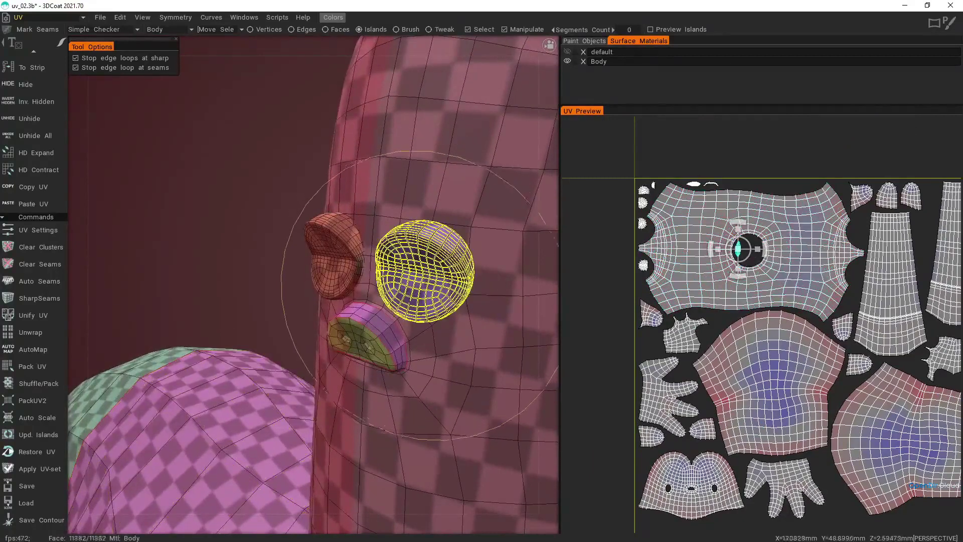
left_click_drag(347, 275, 378, 275, "alt")
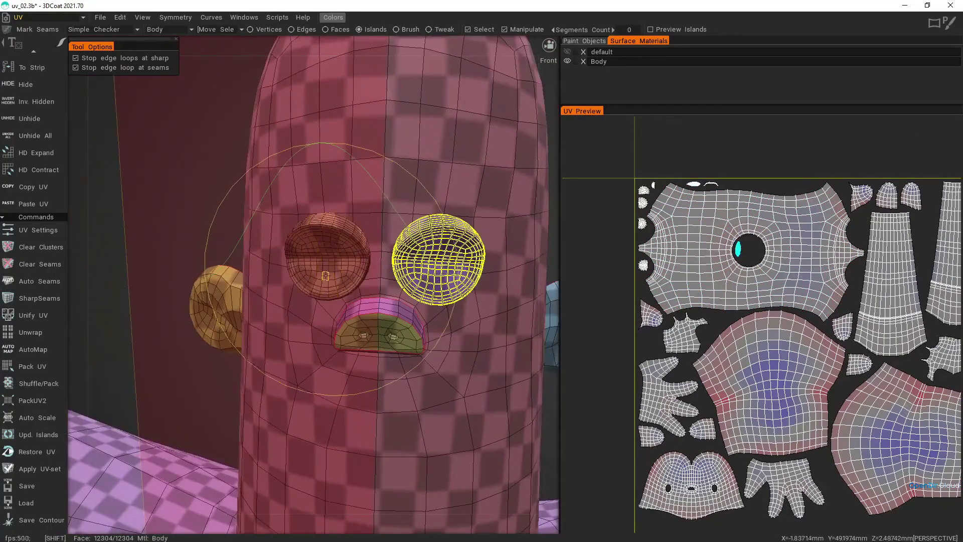
left_click(327, 256)
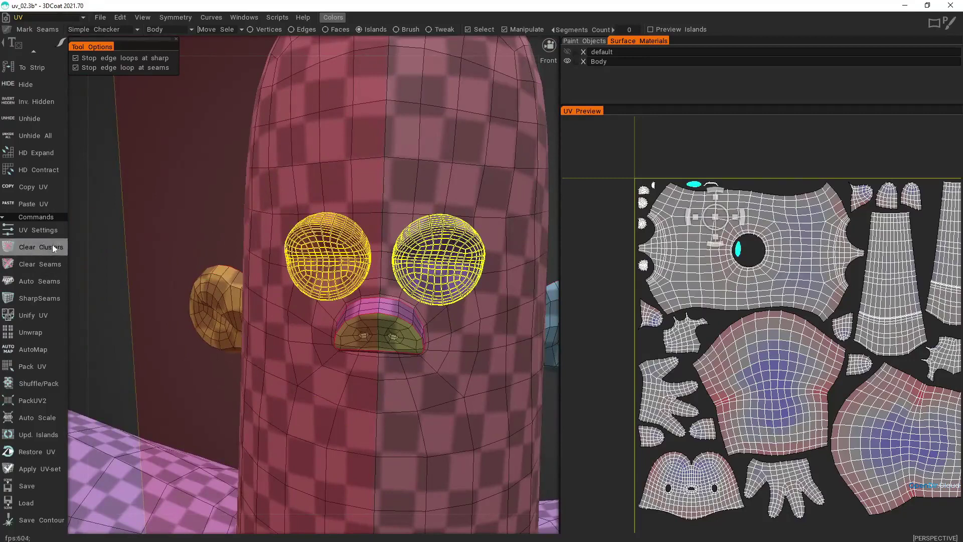
Step: Isolate the eye islands by hiding them and inverting the hidden faces, and turn off the default surface material's visibility
scroll(55, 260, "up", 5)
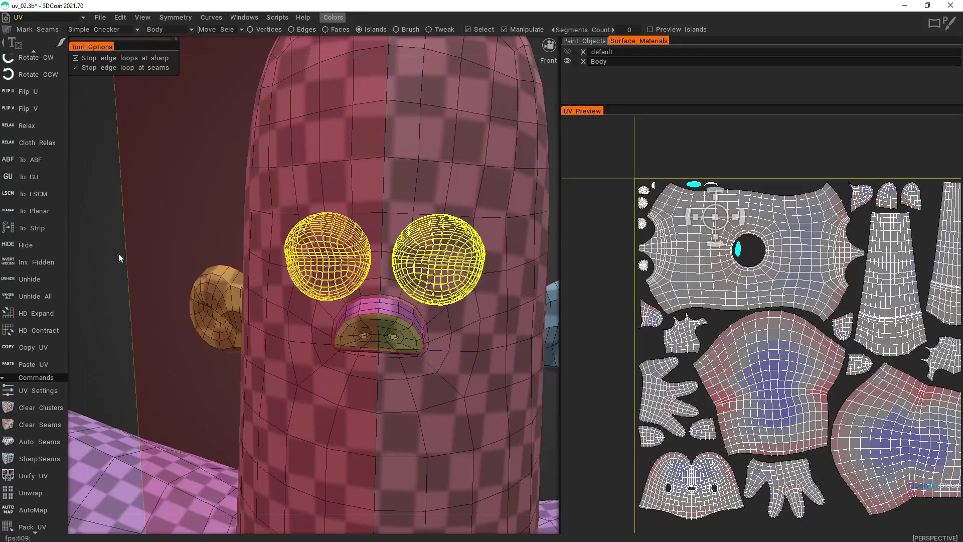
left_click(47, 263)
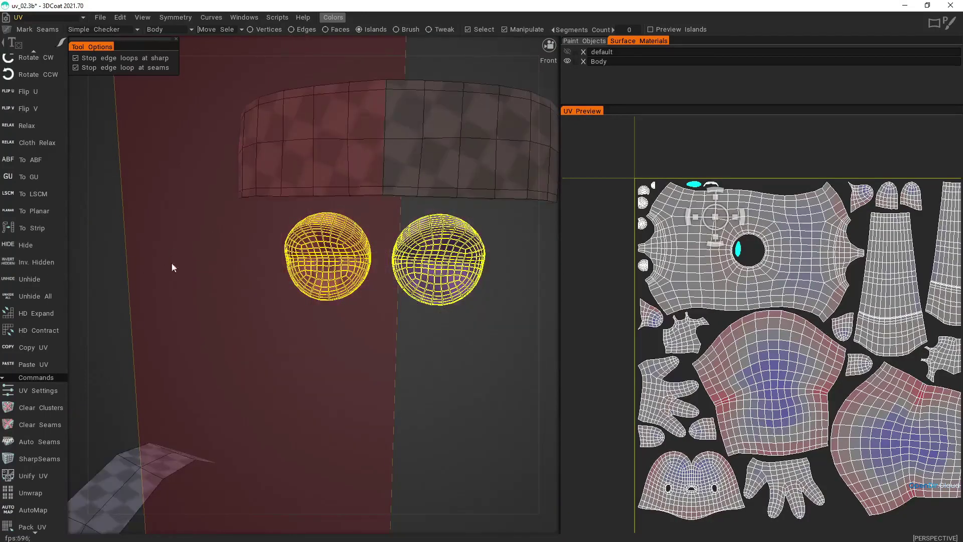
scroll(462, 191, "down", 10)
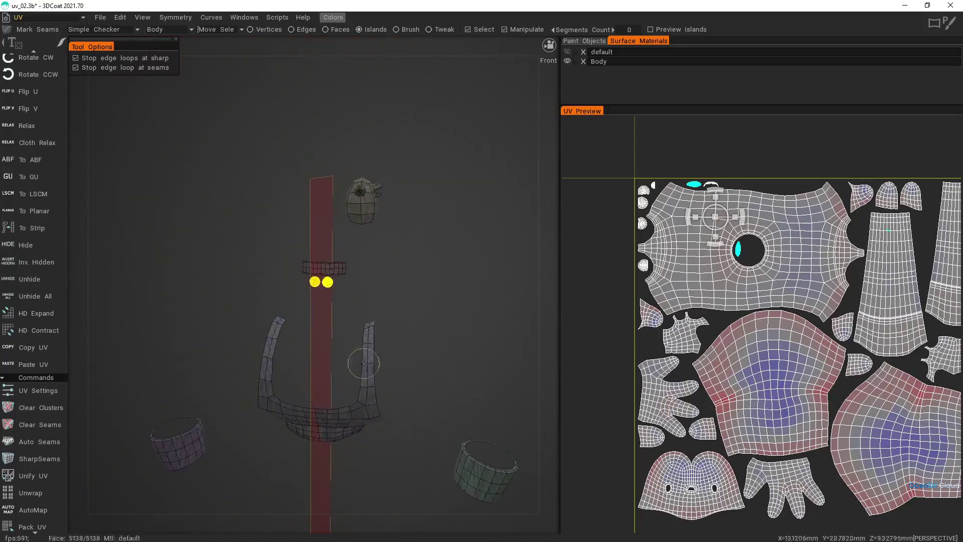
left_click(566, 53)
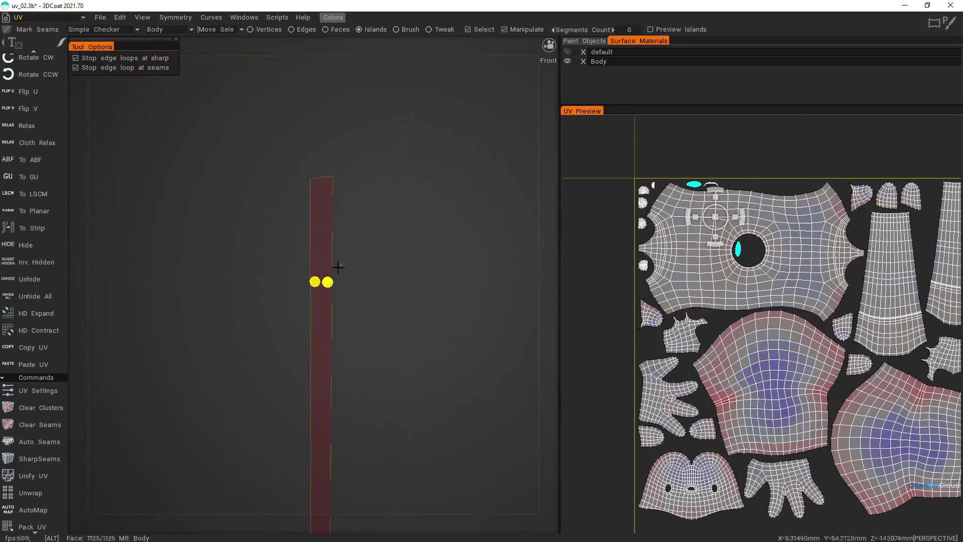
Step: Clear the eye island selection and bring the recessed inner side of the isolated eyes into close view
scroll(338, 267, "up", 10)
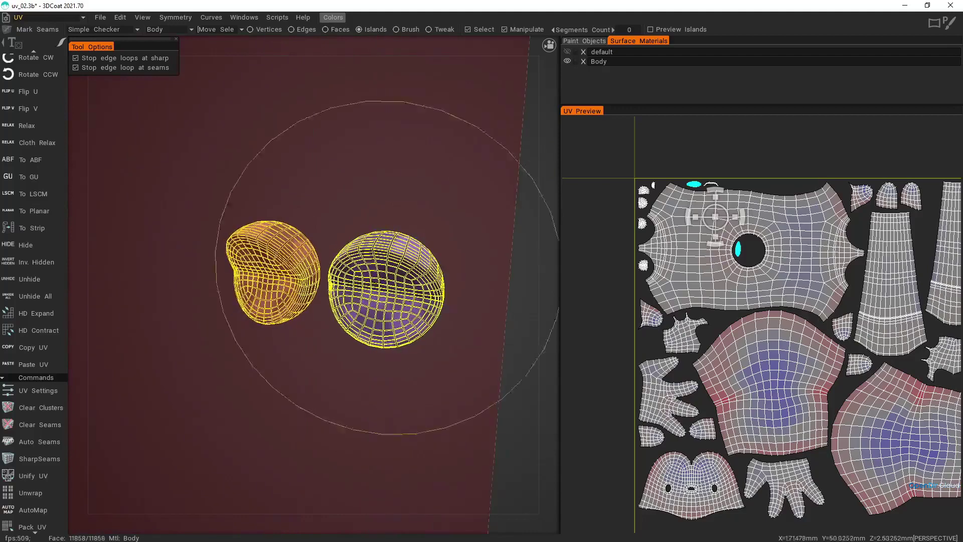
key("Escape")
mouse_move(397, 296)
left_mouse_down("alt")
mouse_move(422, 281)
mouse_move(397, 284)
left_mouse_up("alt")
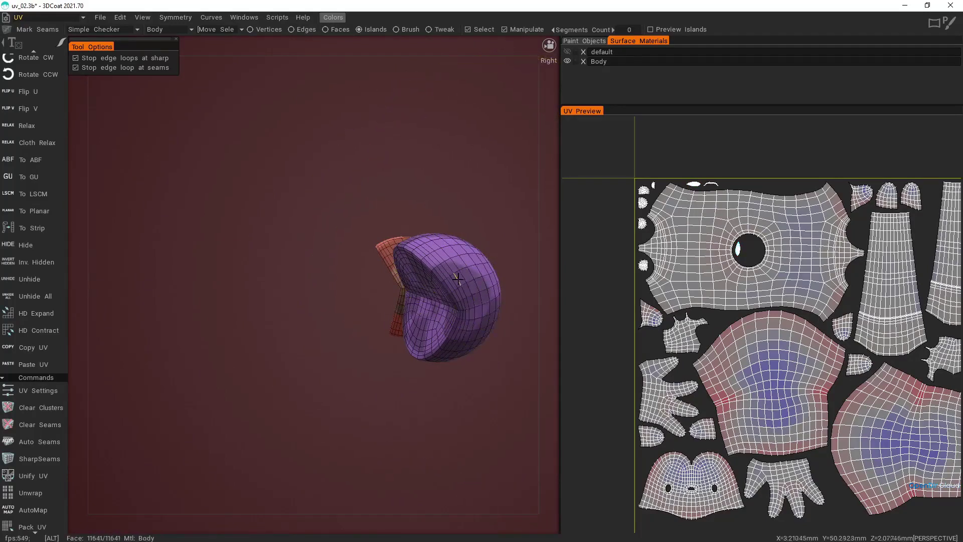
left_click_drag(458, 271, 524, 324, "alt")
scroll(471, 326, "up", 4)
middle_click_drag(524, 324, 398, 310, "alt")
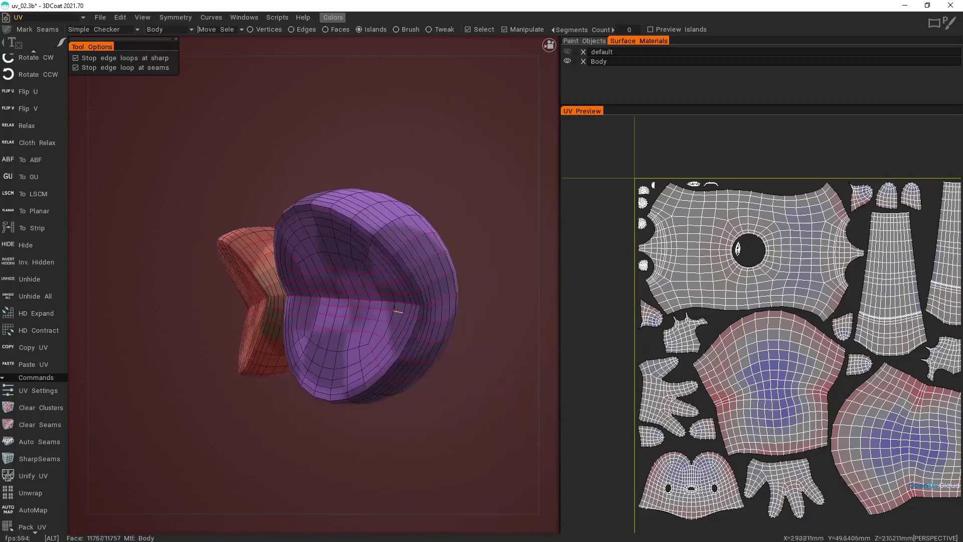
Step: Undo the seam loops marked across the crease on the eye's recessed inner side
key("ctrl+z")
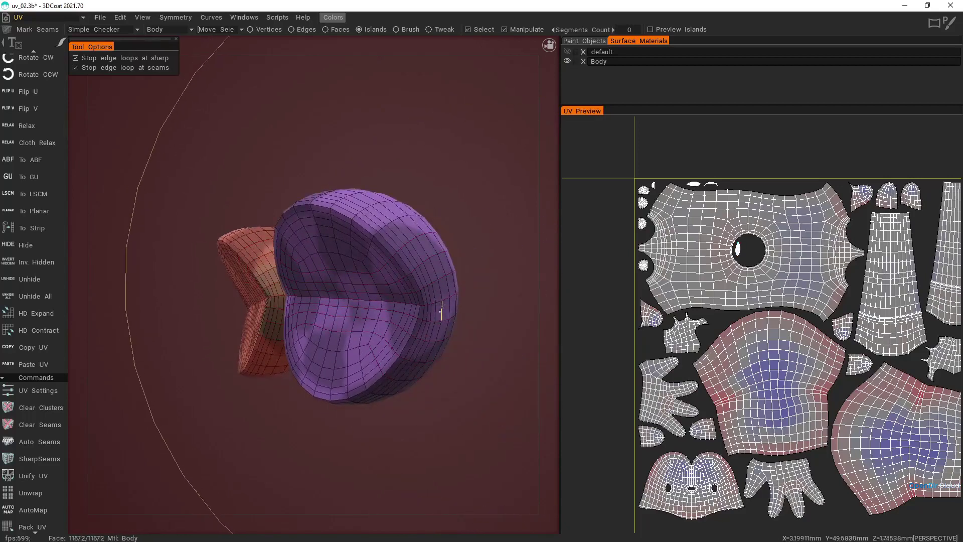
left_click_drag(414, 311, 448, 301, "alt")
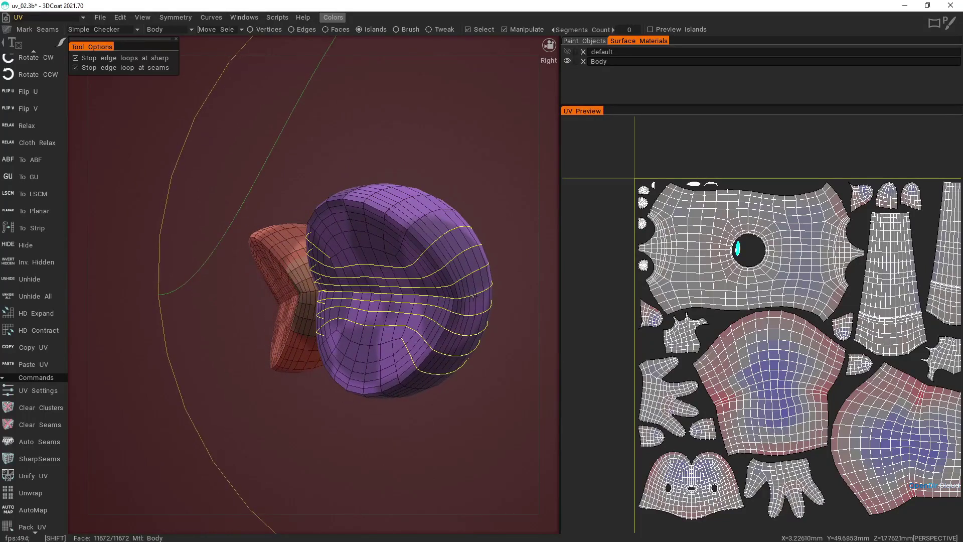
key("ctrl+z")
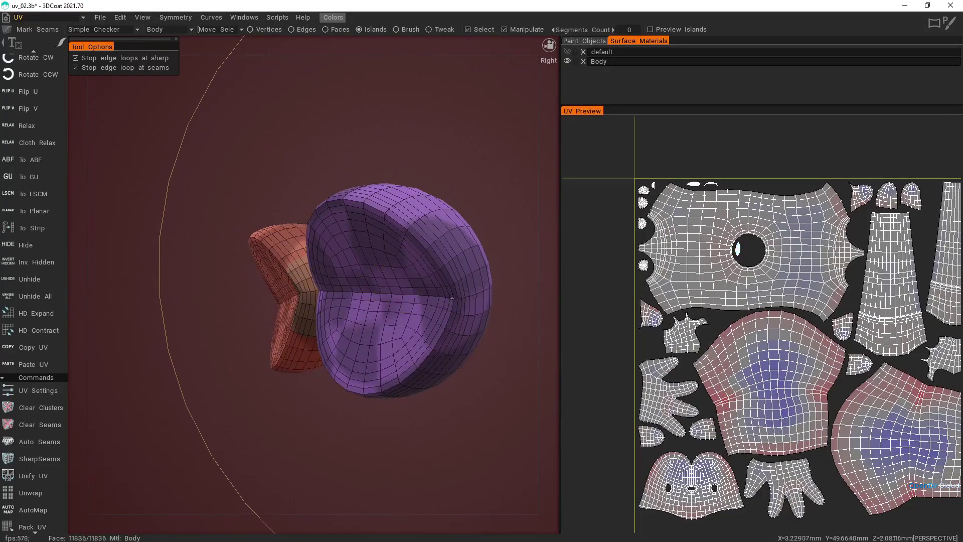
Step: Mark seams around the front rims and corners of both eyelid meshes, separating the inner surfaces from the upper and lower outer halves
right_click_drag(459, 306, 468, 321, "alt")
left_click_drag(469, 319, 337, 276, "alt")
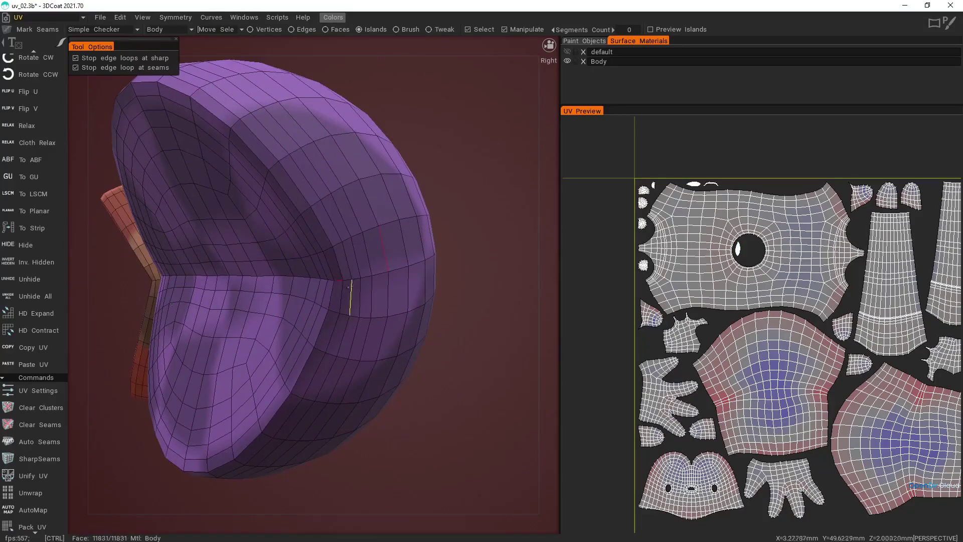
left_click_drag(338, 273, 221, 248, "alt")
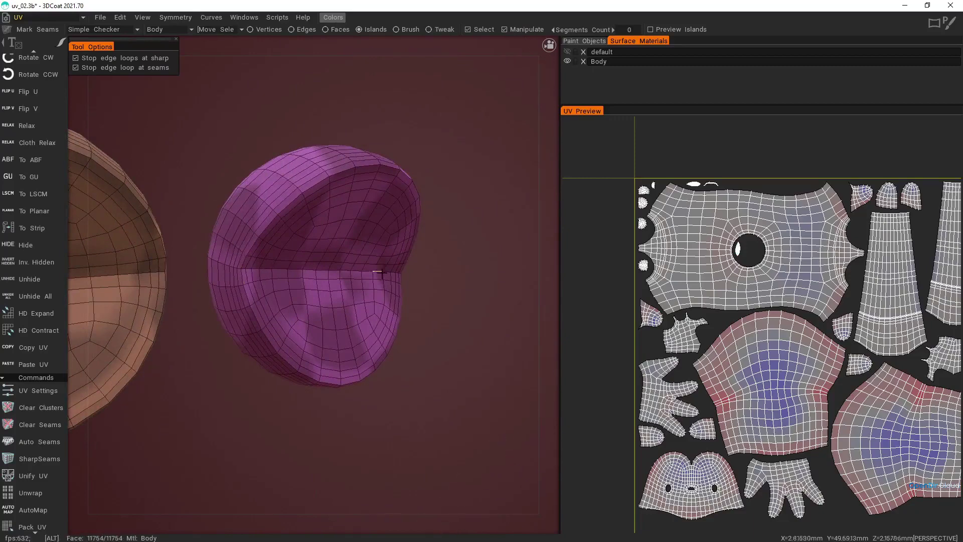
left_click_drag(379, 272, 281, 276, "alt")
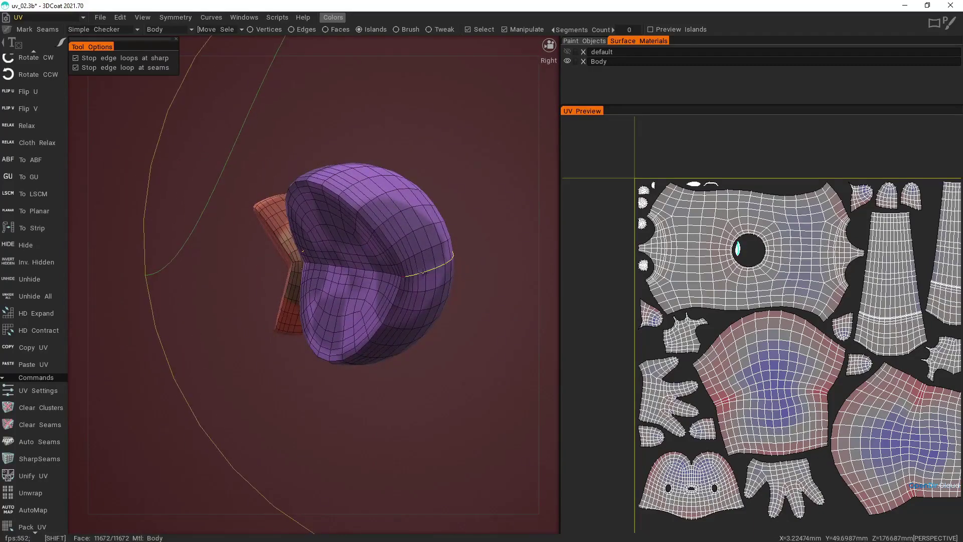
left_click_drag(422, 272, 515, 285, "alt")
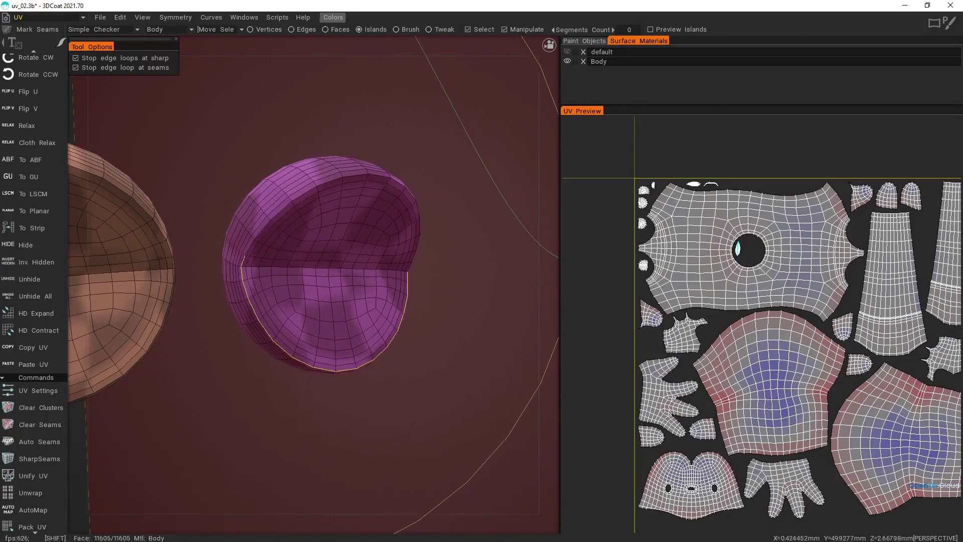
left_click(245, 254, "shift")
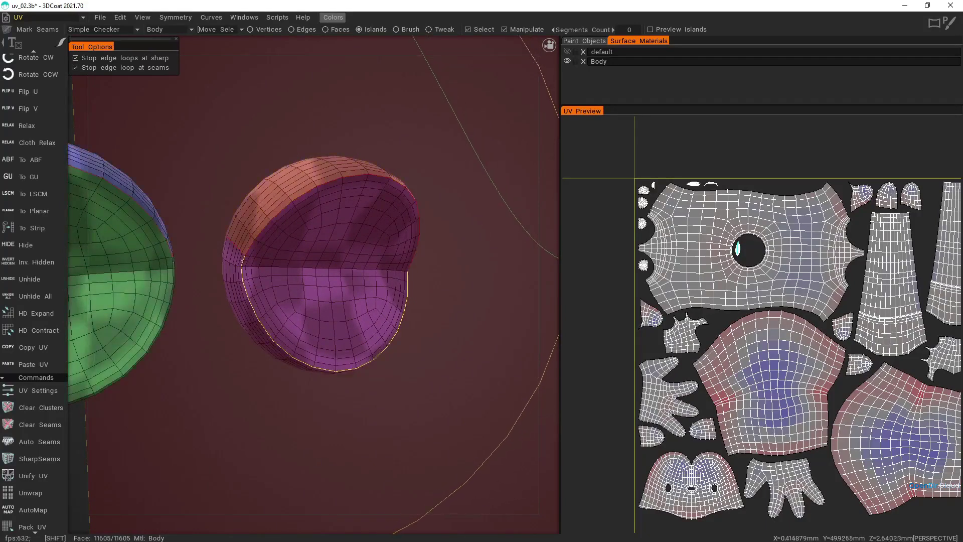
left_click(244, 265, "shift")
scroll(266, 256, "down", 3)
mouse_move(270, 256)
left_mouse_down("alt")
mouse_move(242, 274)
mouse_move(175, 279)
left_mouse_up("alt")
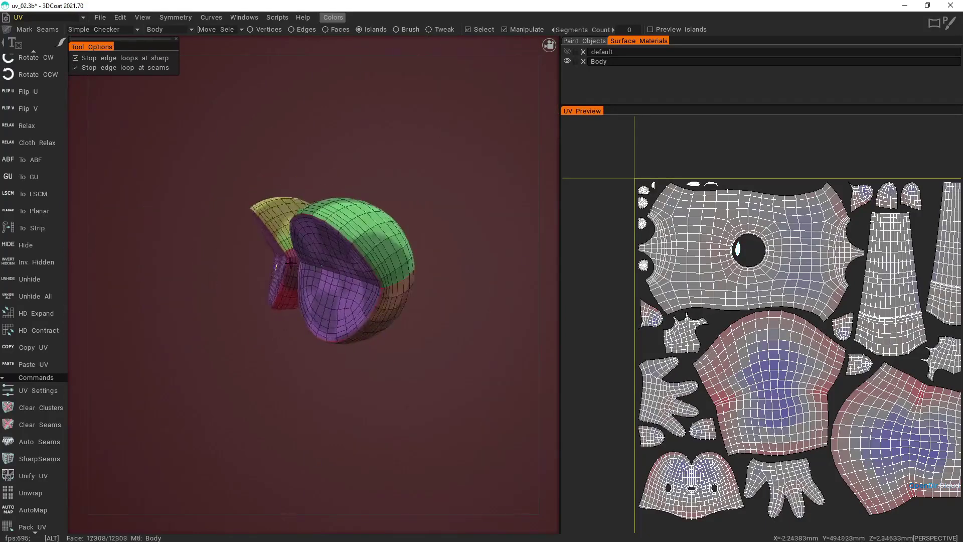
mouse_move(326, 283)
left_mouse_down("alt")
mouse_move(332, 298)
mouse_move(390, 306)
mouse_move(386, 296)
left_mouse_up("alt")
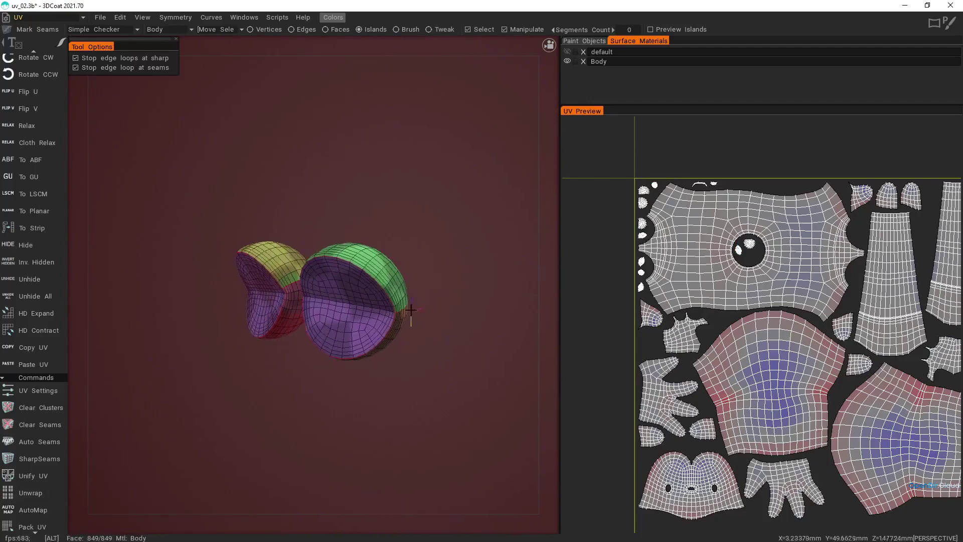
left_click_drag(444, 340, 363, 335, "alt")
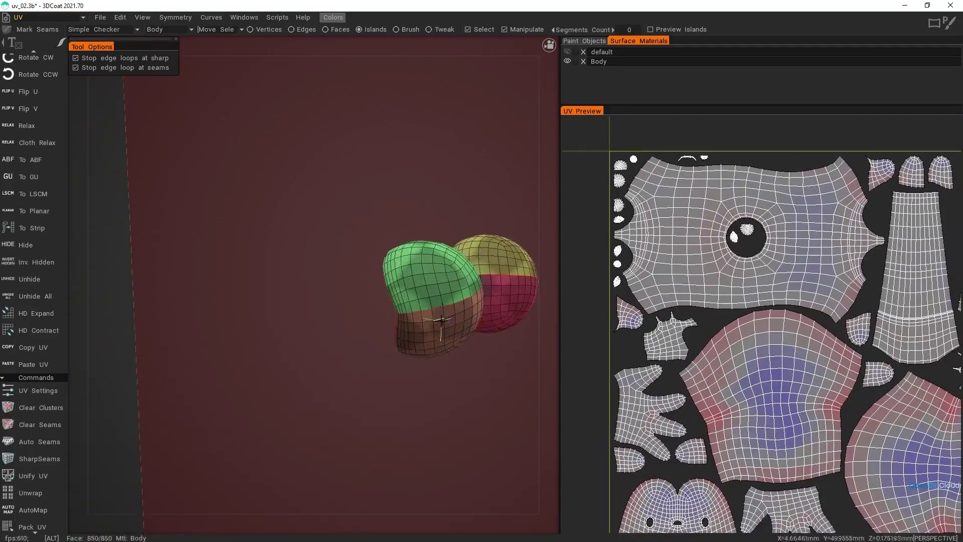
Step: Unhide all hidden geometry to bring back the whole character
right_click_drag(441, 320, 425, 295, "alt")
left_click_drag(425, 295, 279, 325, "alt")
left_click(52, 296)
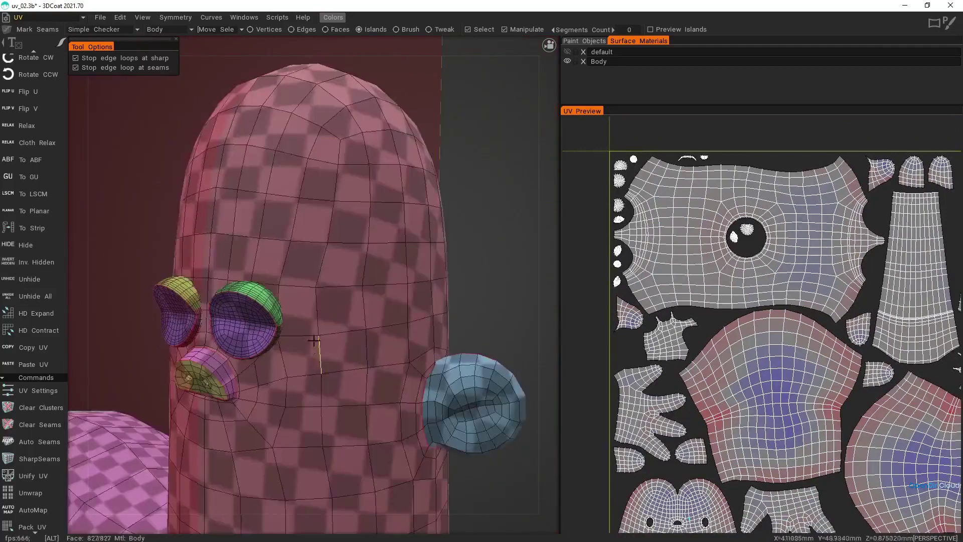
right_click_drag(314, 341, 321, 321, "alt")
left_click_drag(321, 321, 350, 264, "alt")
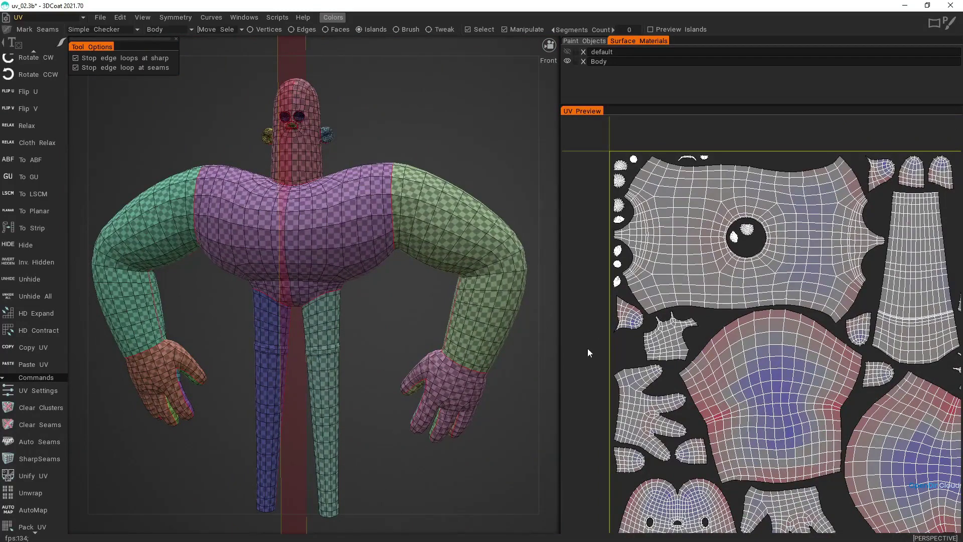
Step: Replace the simple checker with the custom texture Arrows from the Ref folder
left_click(135, 29)
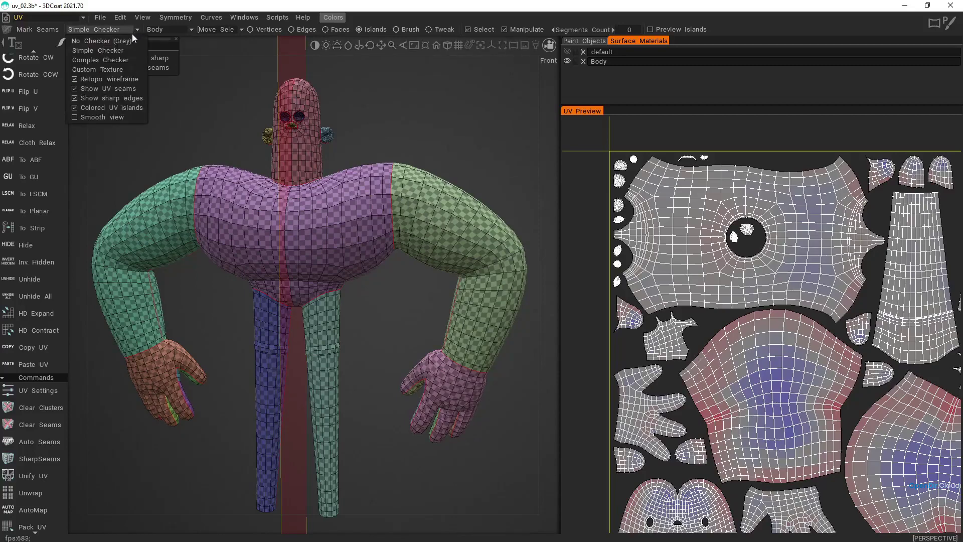
left_click(119, 70)
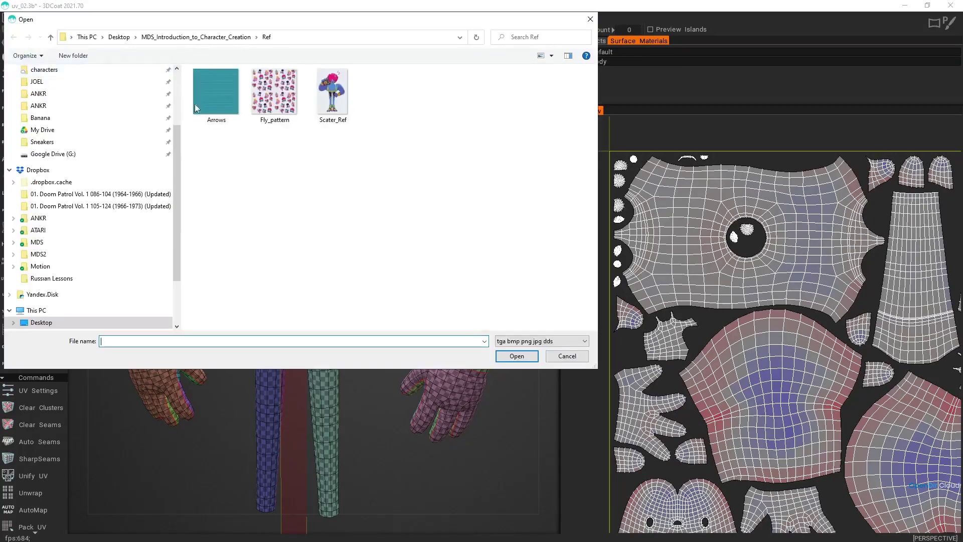
left_click(516, 356)
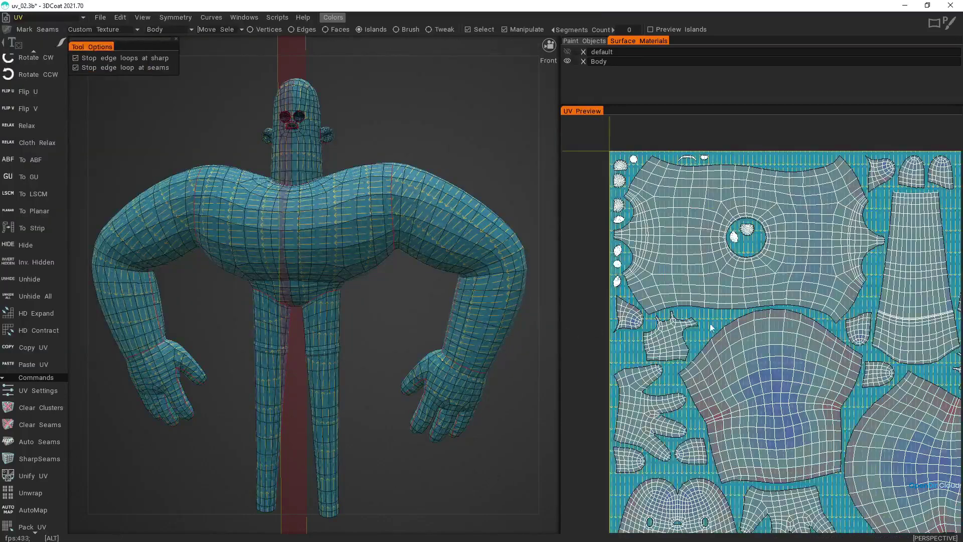
scroll(711, 327, "up", 10)
scroll(690, 384, "down", 4)
scroll(456, 239, "up", 6)
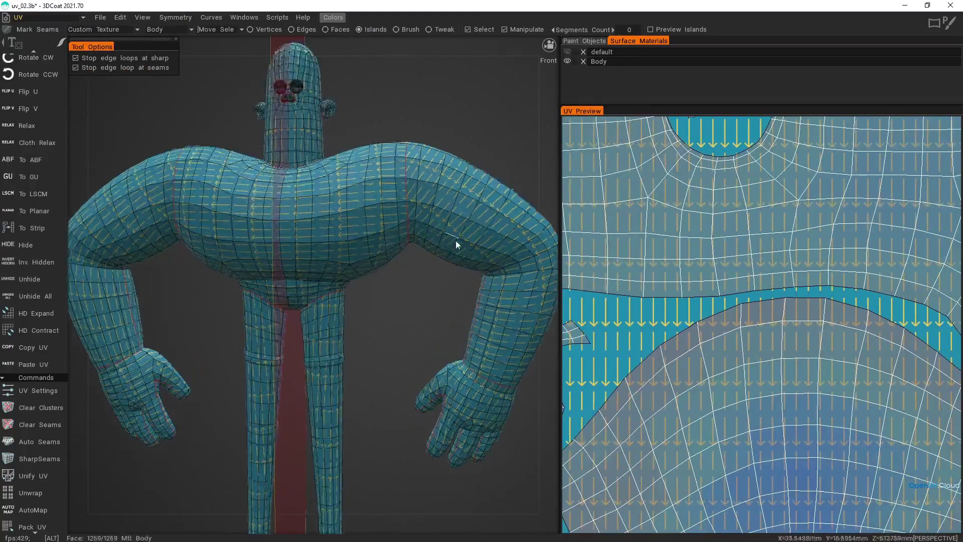
Step: Select the UV island of the character's left arm and rotate it so its arrows run along the arm towards the shoulder
right_click_drag(459, 286, 453, 245, "alt")
middle_click_drag(453, 245, 438, 249, "alt")
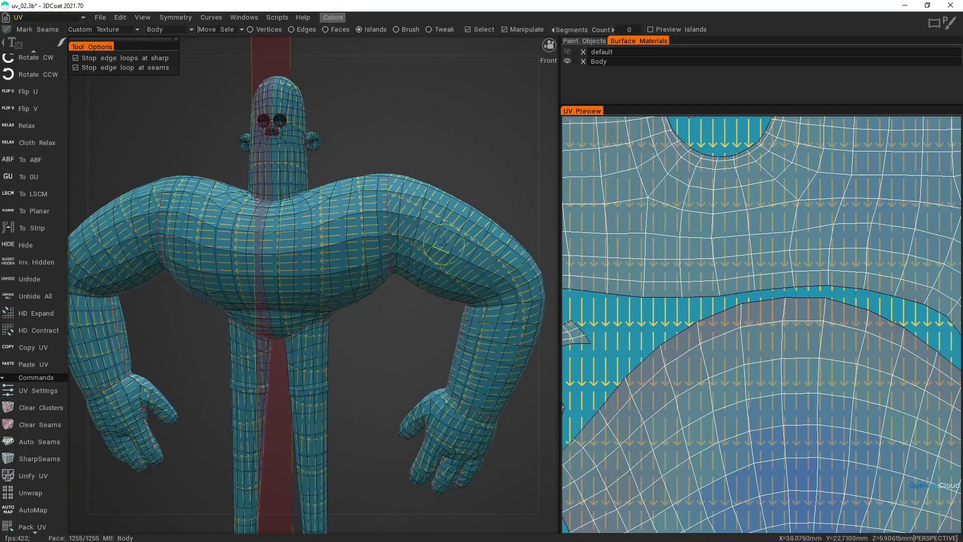
left_click(446, 240)
scroll(704, 194, "down", 10)
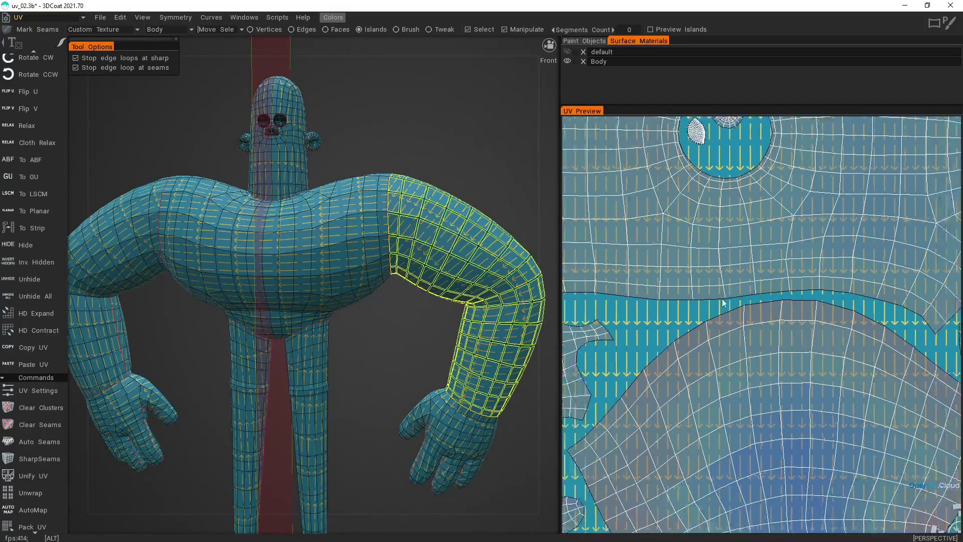
scroll(685, 305, "up", 3)
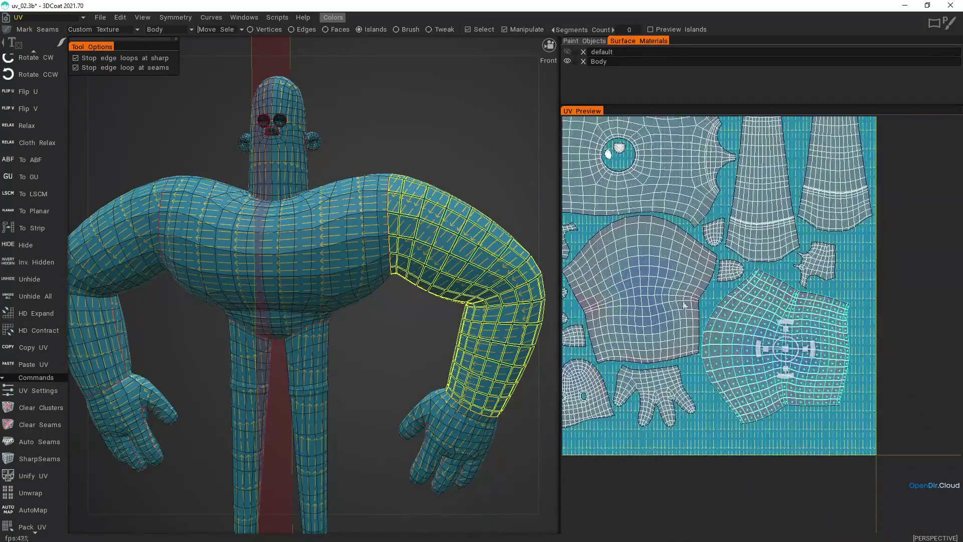
left_click_drag(812, 351, 788, 321)
middle_click_drag(480, 262, 417, 260, "alt")
right_click_drag(418, 259, 502, 285, "alt")
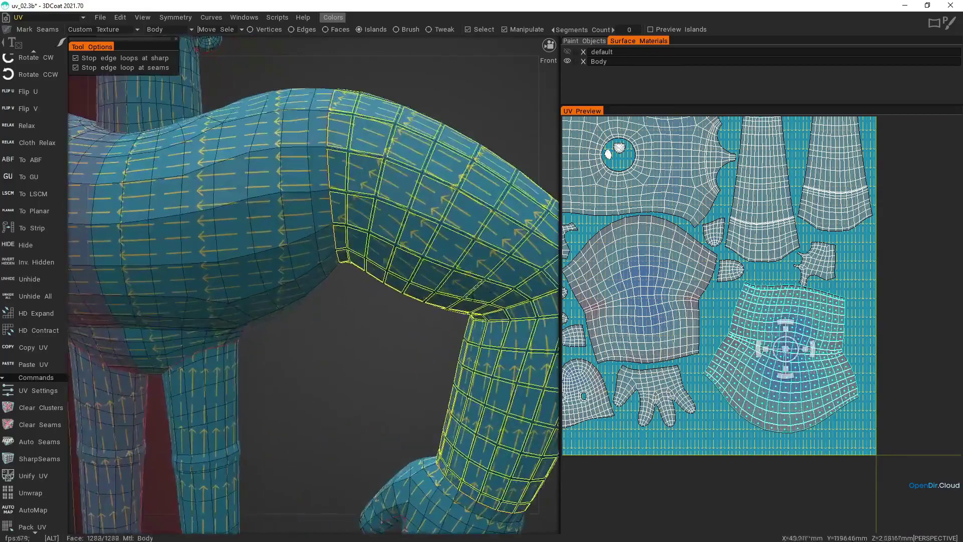
mouse_move(504, 286)
left_mouse_down("alt")
mouse_move(460, 281)
mouse_move(471, 284)
mouse_move(468, 272)
mouse_move(458, 291)
mouse_move(573, 211)
left_mouse_up("alt")
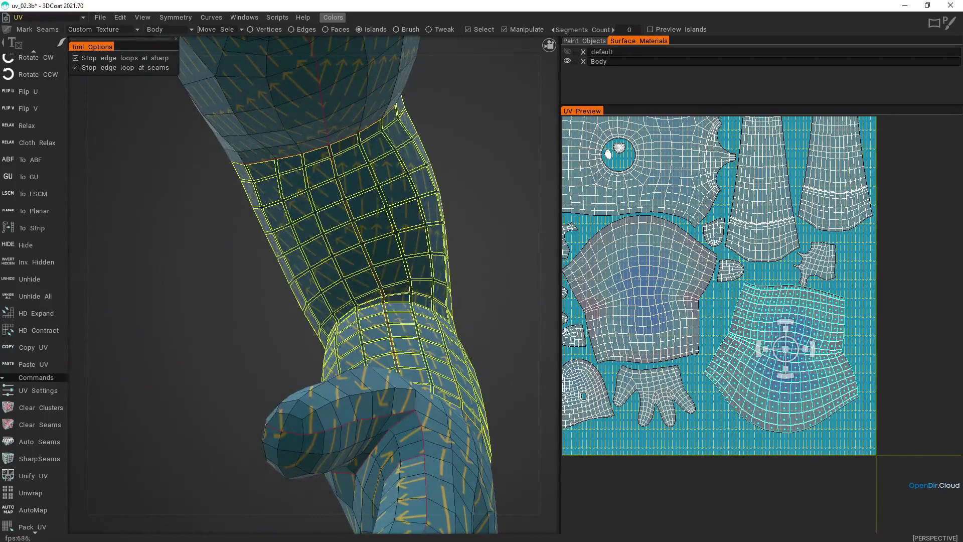
left_click_drag(389, 211, 333, 342, "alt")
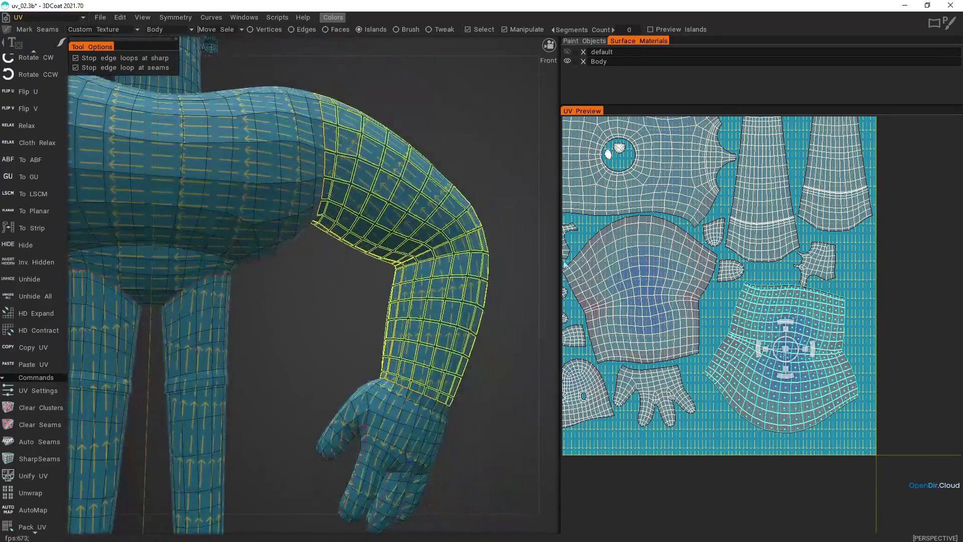
Step: Add the other arm's UV island to the selection and straighten both islands with To Strip
left_click(648, 340, "shift")
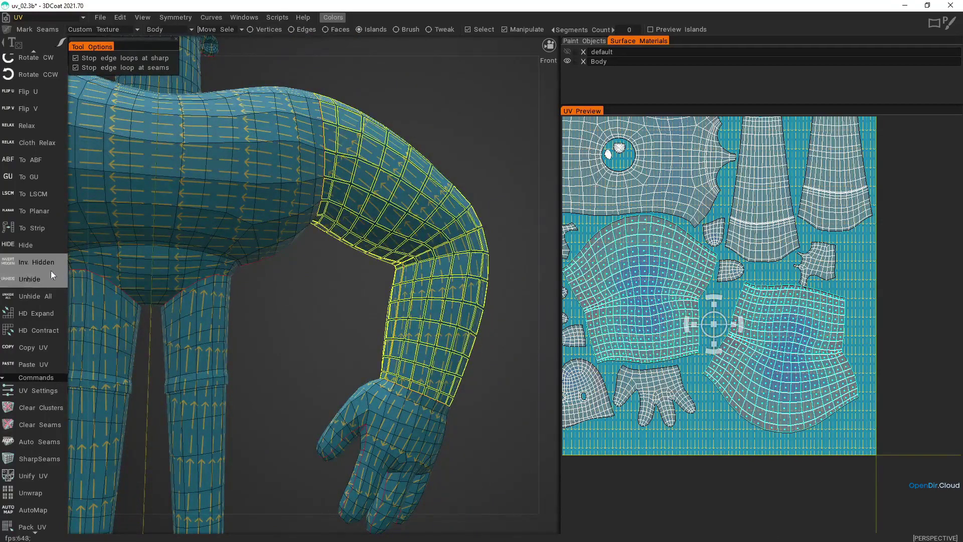
left_click(45, 228)
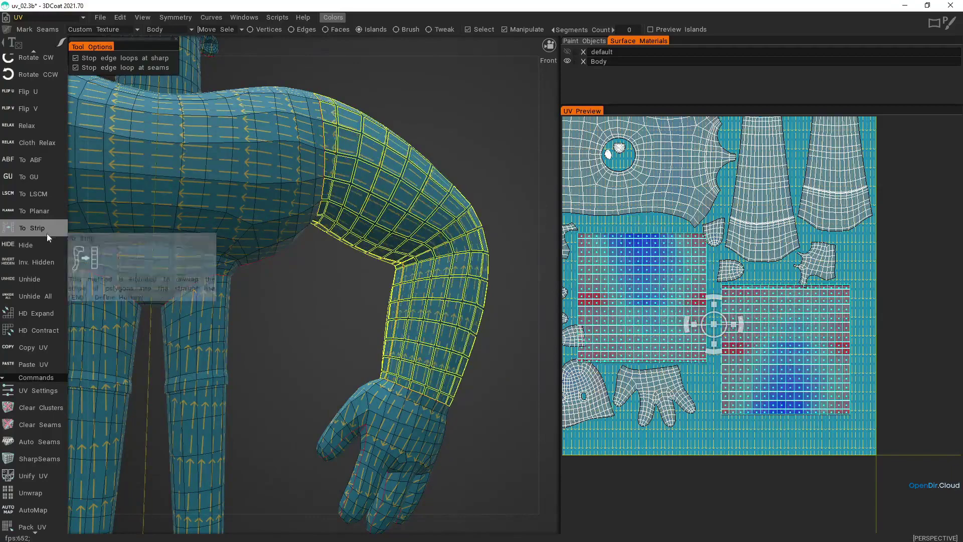
left_click_drag(331, 244, 403, 243, "alt")
middle_click_drag(403, 243, 572, 212, "alt")
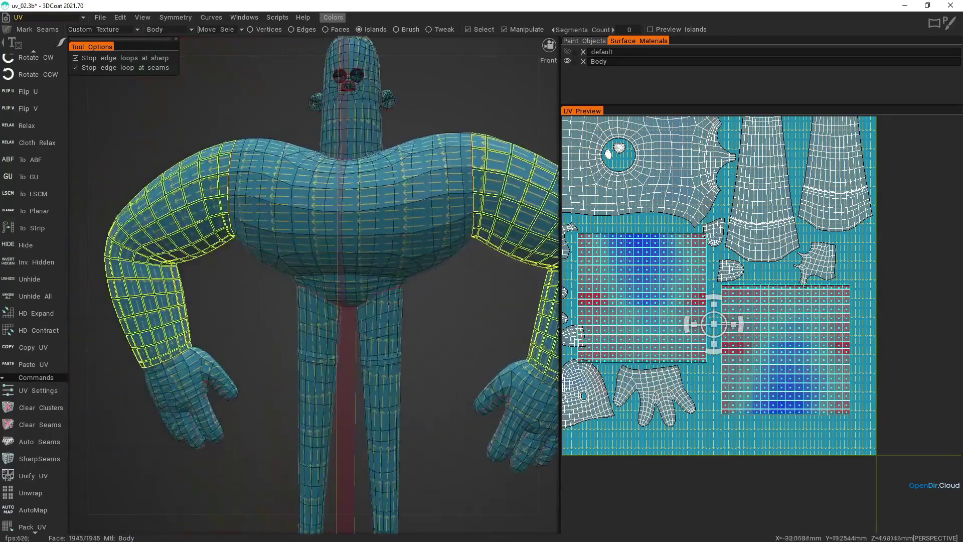
left_click_drag(557, 214, 405, 207, "alt")
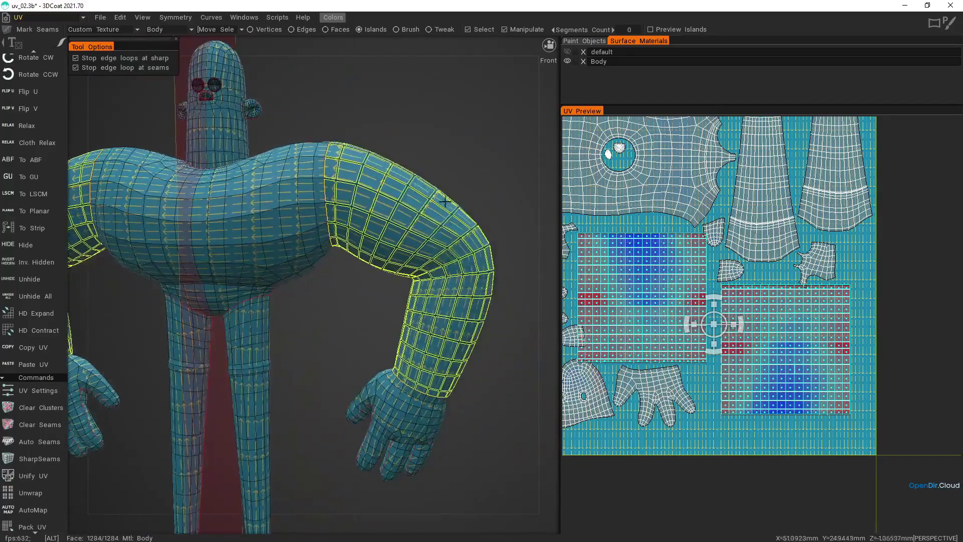
right_click_drag(446, 202, 469, 216, "alt")
middle_click_drag(469, 216, 402, 242, "alt")
mouse_move(402, 243)
right_mouse_down("alt")
mouse_move(441, 226)
mouse_move(398, 231)
right_mouse_up("alt")
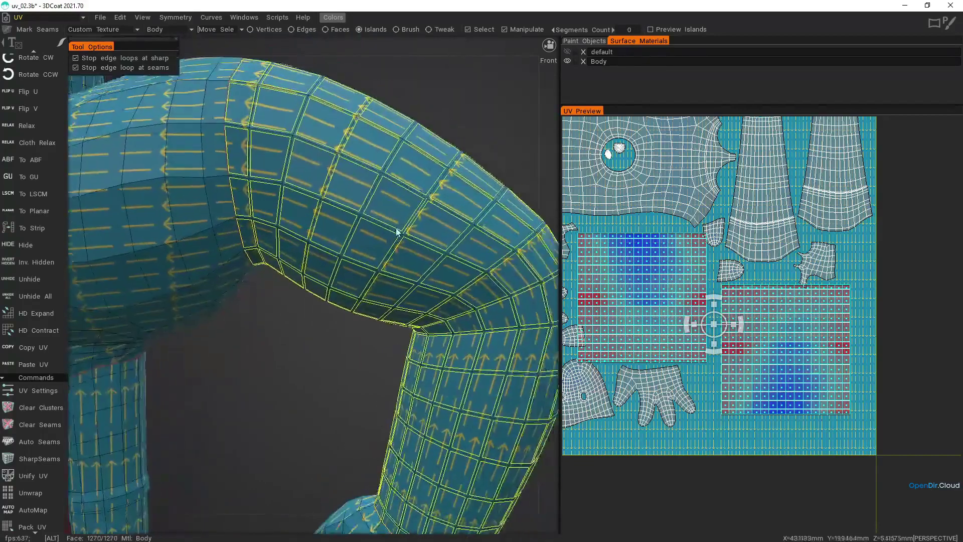
middle_click_drag(396, 232, 377, 246, "alt")
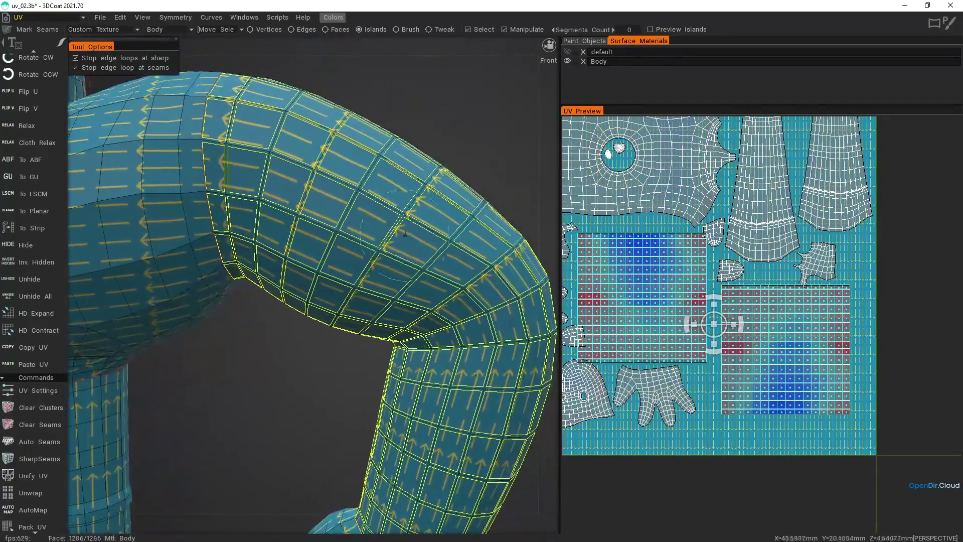
Step: Select only the left arm's straightened UV island and rotate it counterclockwise twice to point its arrows towards the hand
left_click(637, 319)
left_click(758, 338)
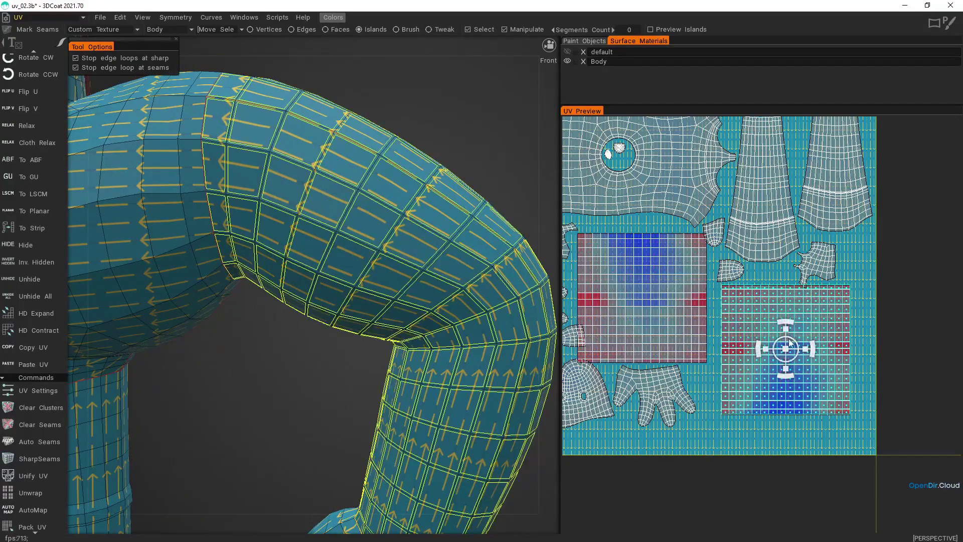
left_click_drag(813, 350, 765, 348)
key("ctrl+z")
left_click(44, 76)
left_click(43, 77)
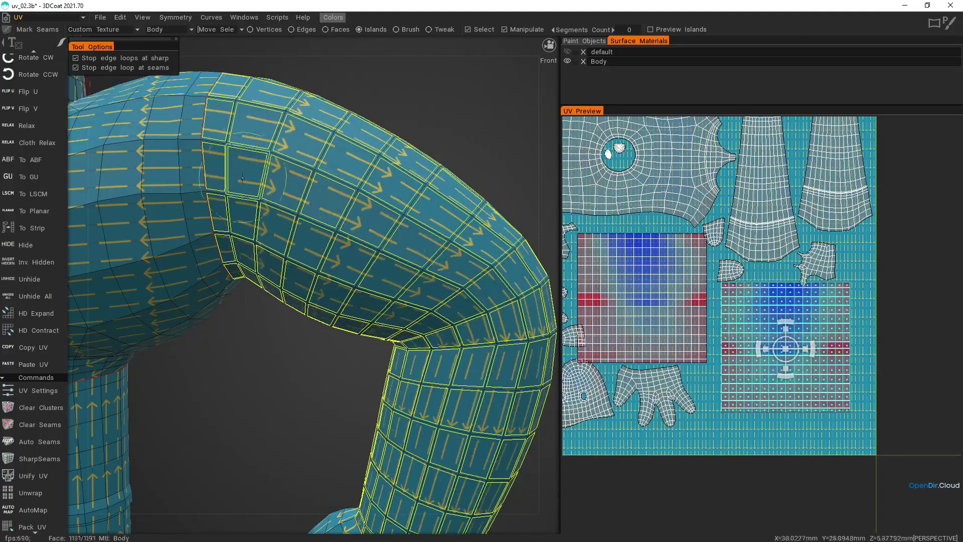
right_click_drag(432, 309, 422, 262, "alt")
middle_click_drag(418, 273, 502, 248, "alt")
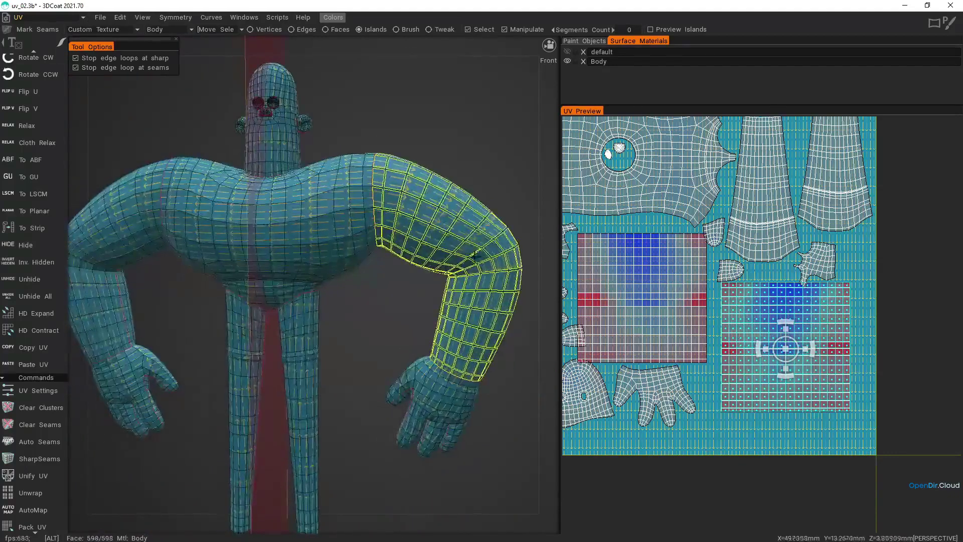
left_click_drag(474, 255, 482, 254, "alt")
Step: Select the UV islands of both legs and straighten them with To Strip
middle_click_drag(367, 331, 382, 247, "alt")
right_click_drag(383, 247, 393, 295, "alt")
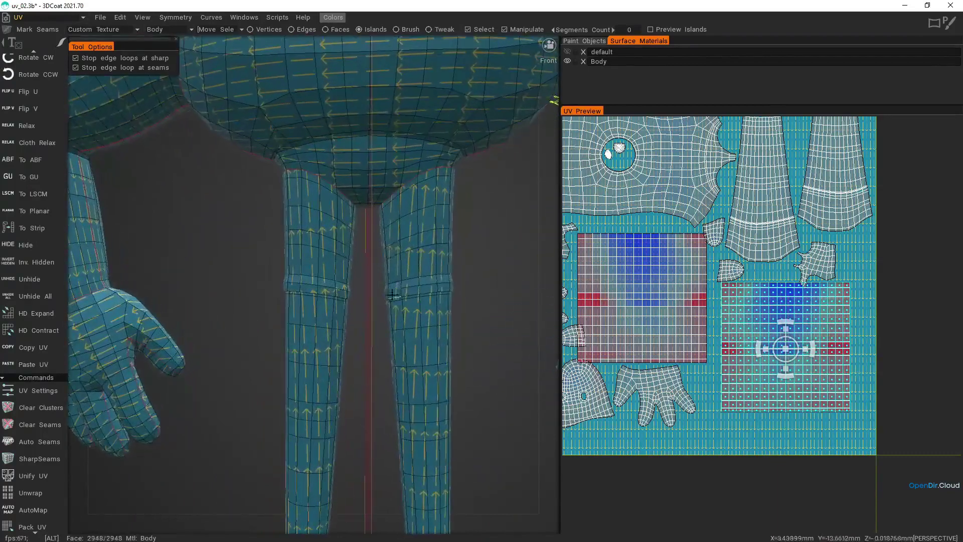
left_click(426, 265)
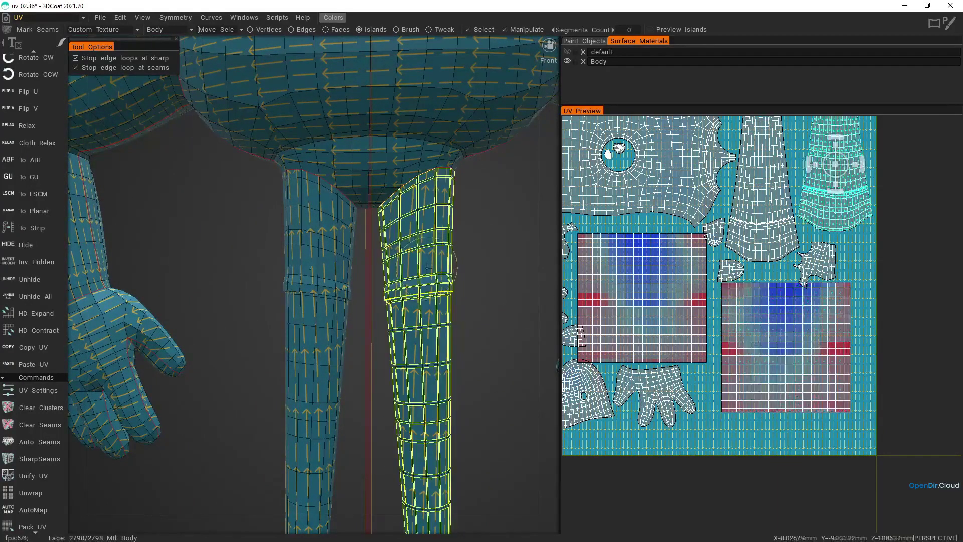
left_click(324, 267)
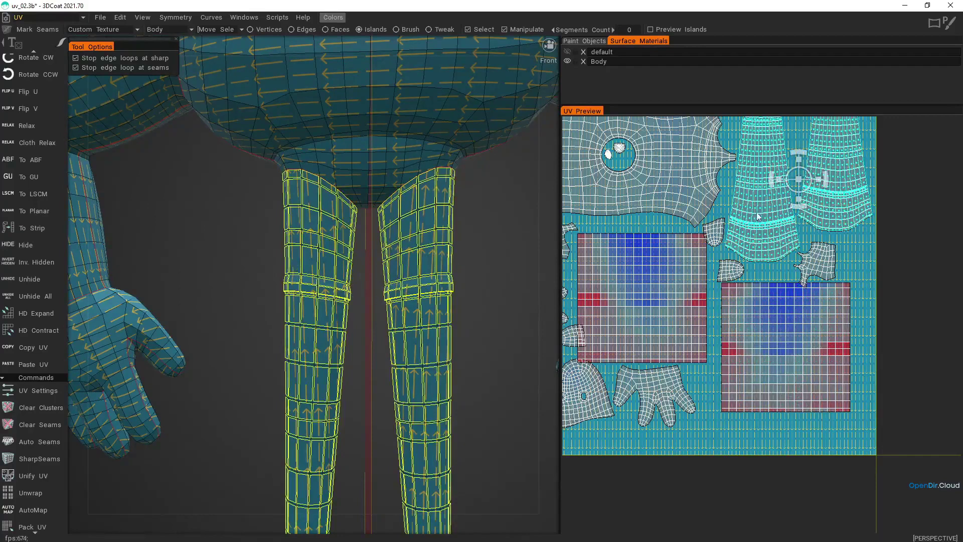
middle_click_drag(759, 211, 660, 272, "alt")
right_click_drag(660, 271, 719, 226, "alt")
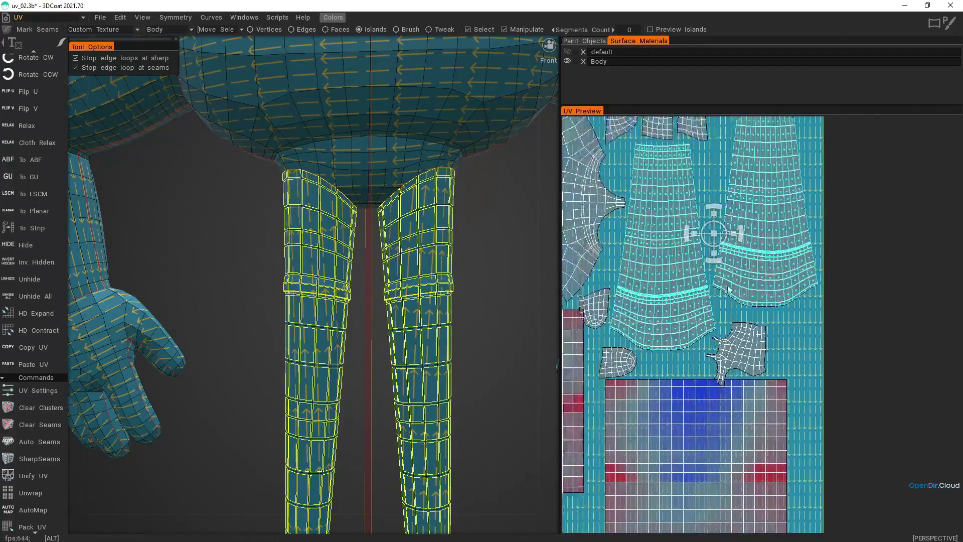
middle_click_drag(719, 226, 748, 258, "alt")
left_click(49, 230)
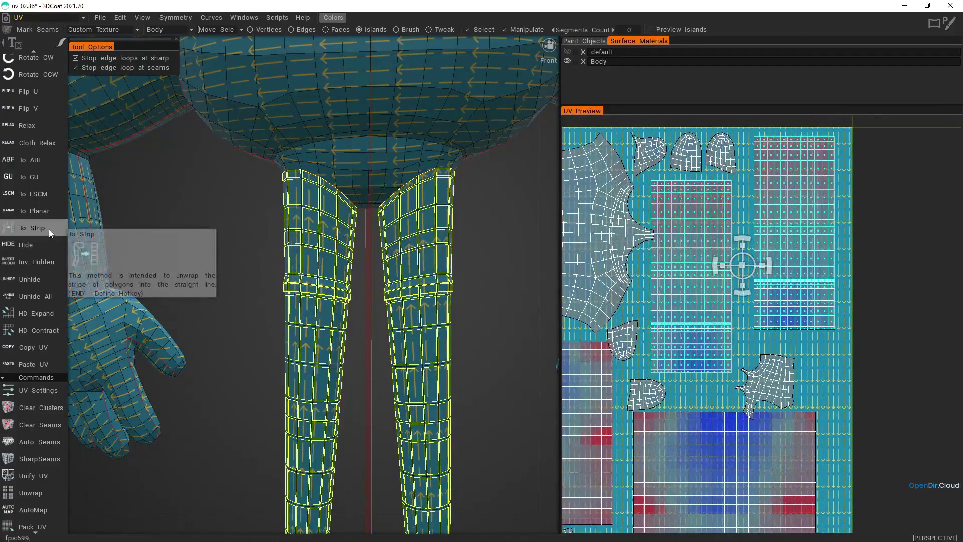
Step: Rotate both straightened leg UV islands counterclockwise twice to reverse their arrow direction
left_click(48, 78)
left_click(47, 80)
right_click_drag(280, 177, 397, 223, "alt")
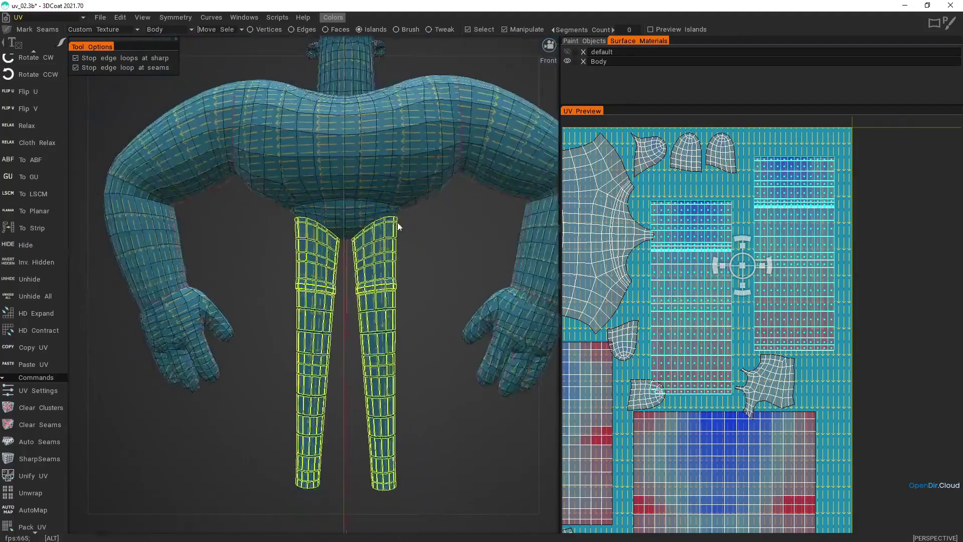
Step: Select the little finger's UV island beside the arm strip and examine how the texture arrows run across it
middle_click_drag(397, 223, 361, 329, "alt")
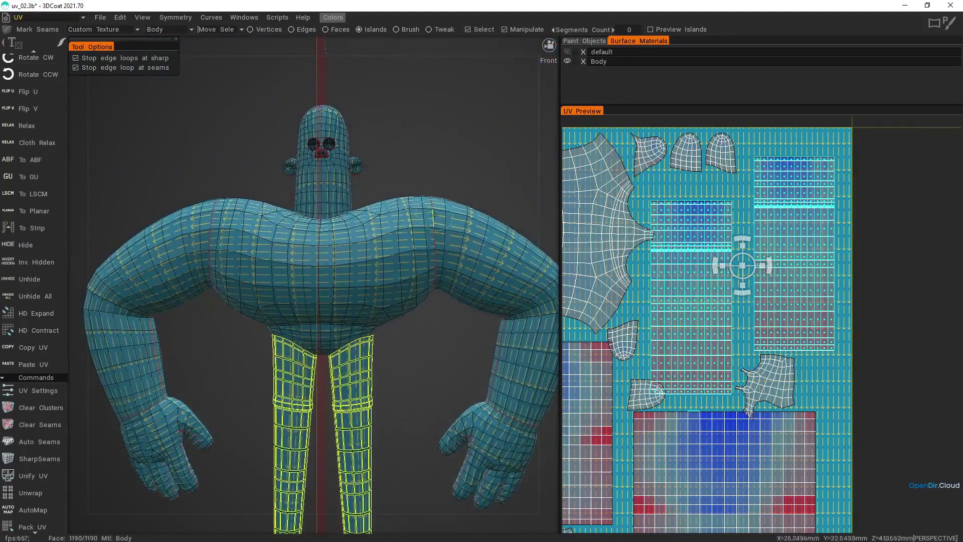
scroll(765, 329, "up", 5)
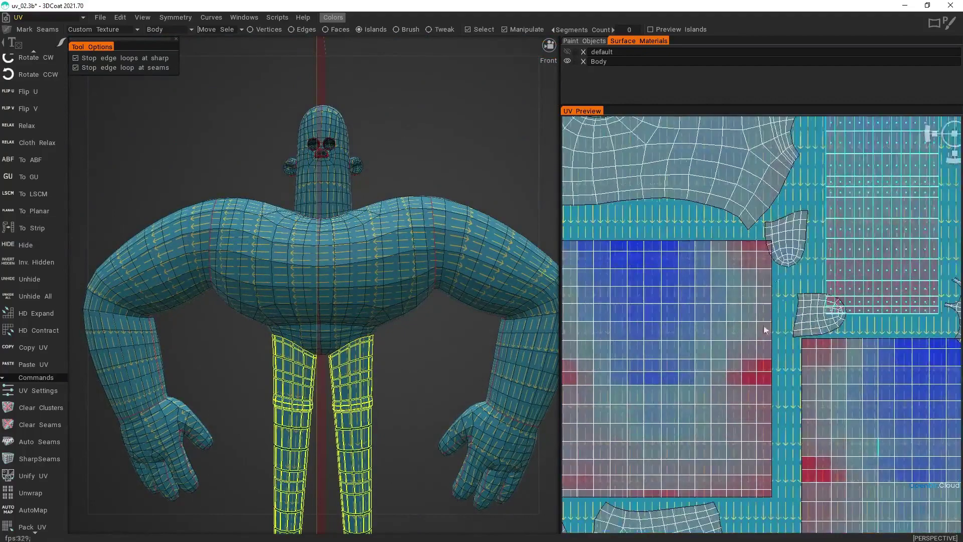
left_click(789, 246)
middle_click_drag(240, 421, 361, 302, "alt")
left_click_drag(361, 301, 569, 307, "alt")
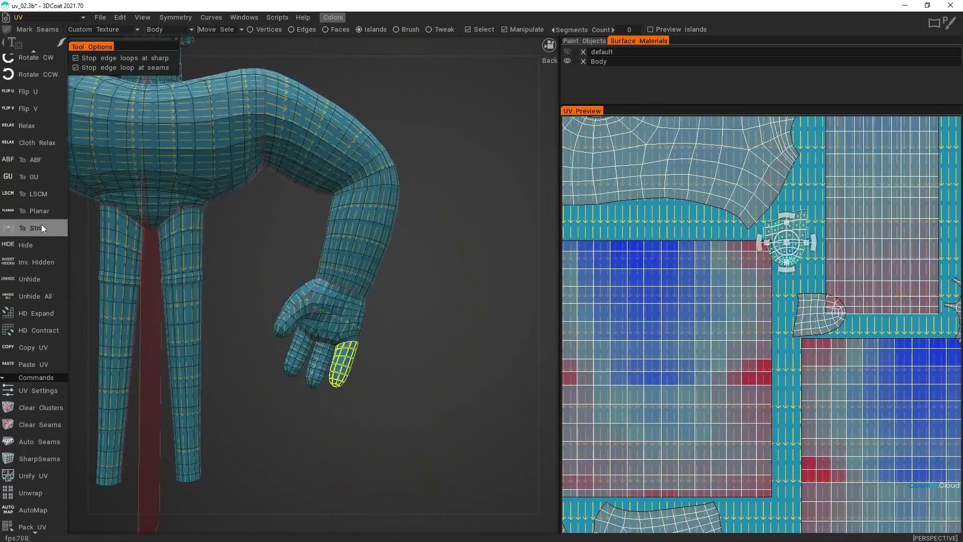
right_click_drag(786, 206, 790, 321, "alt")
middle_click_drag(822, 221, 713, 352, "alt")
right_click_drag(699, 271, 698, 323, "alt")
middle_click_drag(698, 324, 742, 342, "alt")
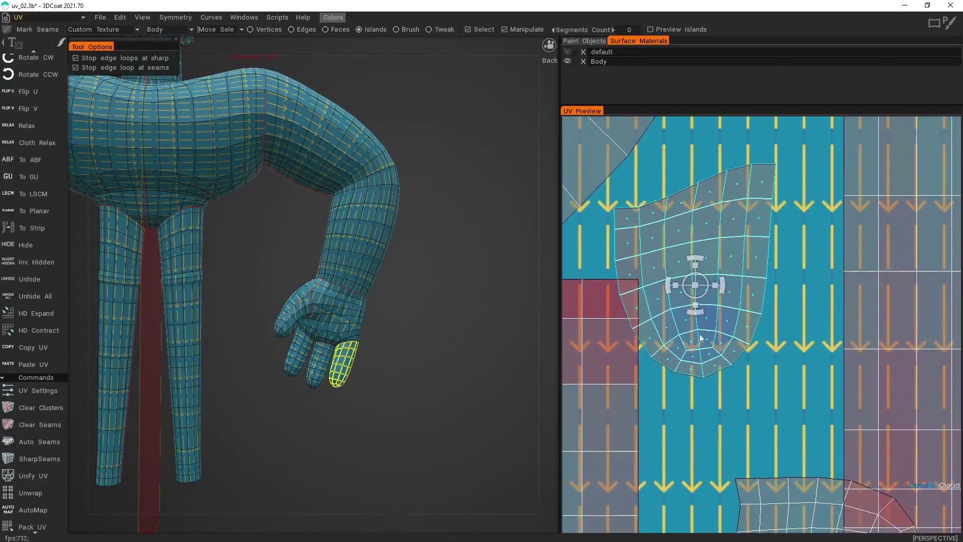
right_click_drag(719, 258, 696, 204, "alt")
right_click_drag(722, 293, 685, 290, "alt")
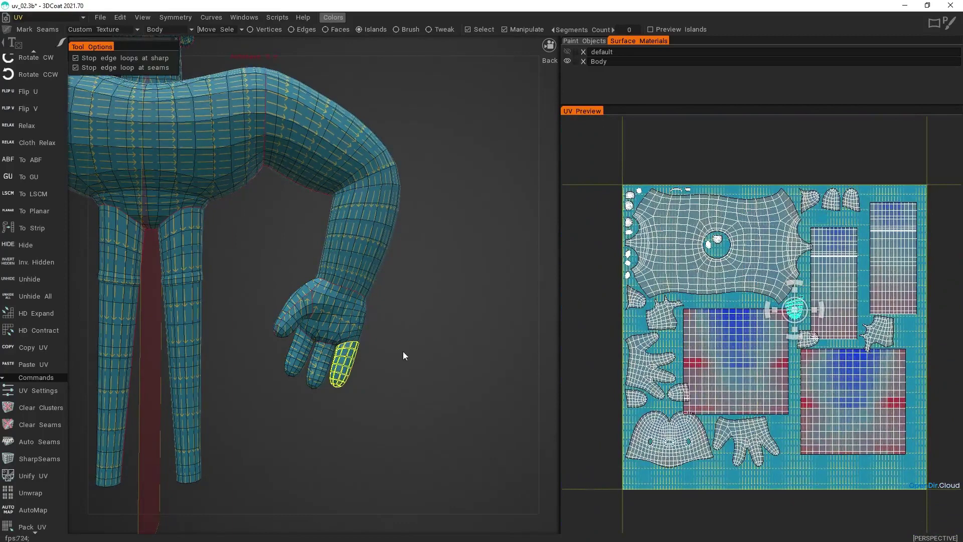
Step: Select the torso's UV island and rotate it counterclockwise three times so the arrows point down the front of the body
middle_click_drag(250, 148, 411, 211, "alt")
right_click_drag(411, 211, 436, 236, "alt")
middle_click_drag(436, 236, 448, 232, "alt")
left_click(460, 228)
left_click(49, 75)
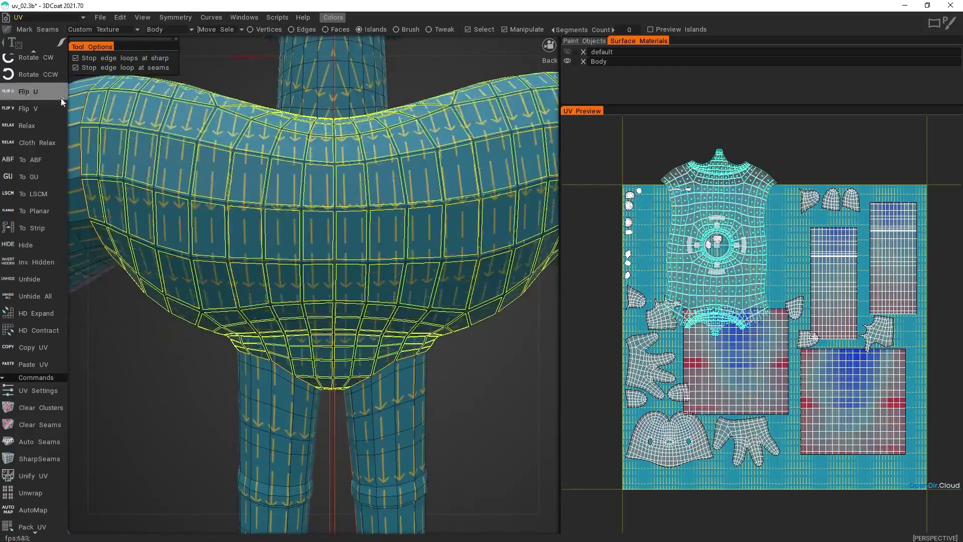
left_click_drag(241, 221, 667, 257, "alt")
left_click(46, 73)
left_click(46, 76)
Step: Examine the arrow directions on the torso and arms from several angles
right_click_drag(336, 246, 357, 214, "alt")
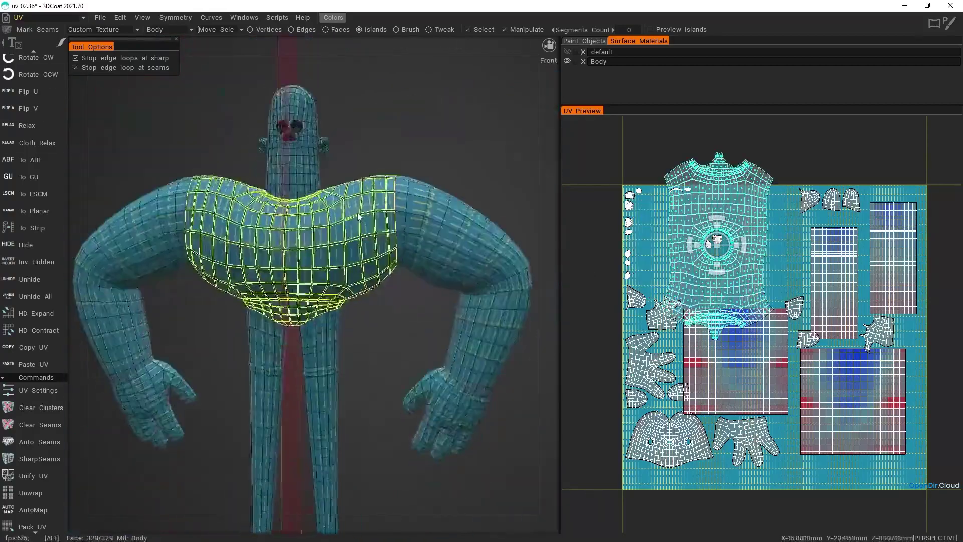
middle_click_drag(357, 215, 382, 221, "alt")
right_click_drag(383, 221, 349, 219, "alt")
middle_click_drag(348, 218, 358, 281, "alt")
mouse_move(359, 280)
right_mouse_down("alt")
mouse_move(356, 321)
mouse_move(359, 265)
right_mouse_up("alt")
left_click_drag(417, 225, 394, 241, "alt")
right_click_drag(394, 241, 396, 274, "alt")
right_click_drag(499, 250, 484, 195, "alt")
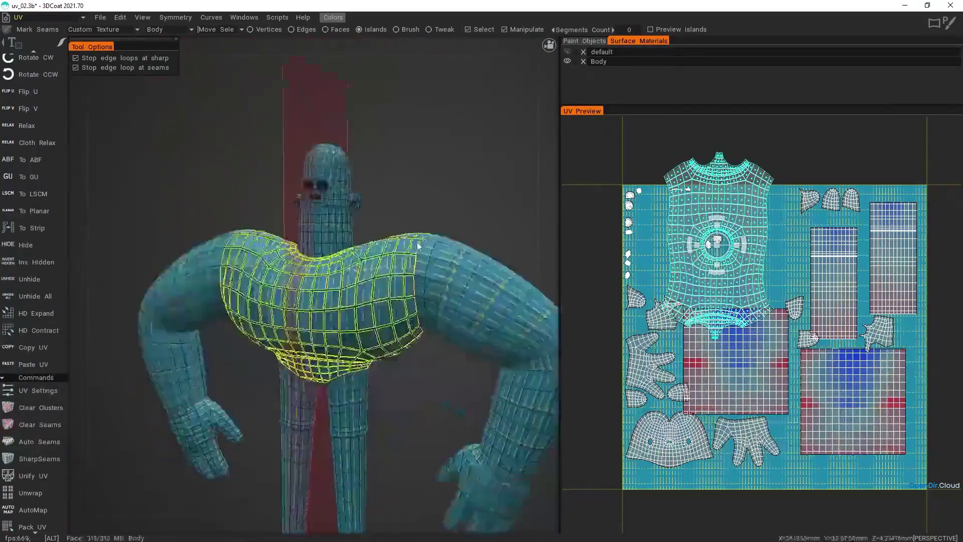
Step: Select the UV island of one palm and rotate it slightly so its fingers point straight down
middle_click_drag(386, 376, 295, 240, "alt")
right_click_drag(295, 241, 311, 273, "alt")
left_click_drag(401, 316, 438, 284, "alt")
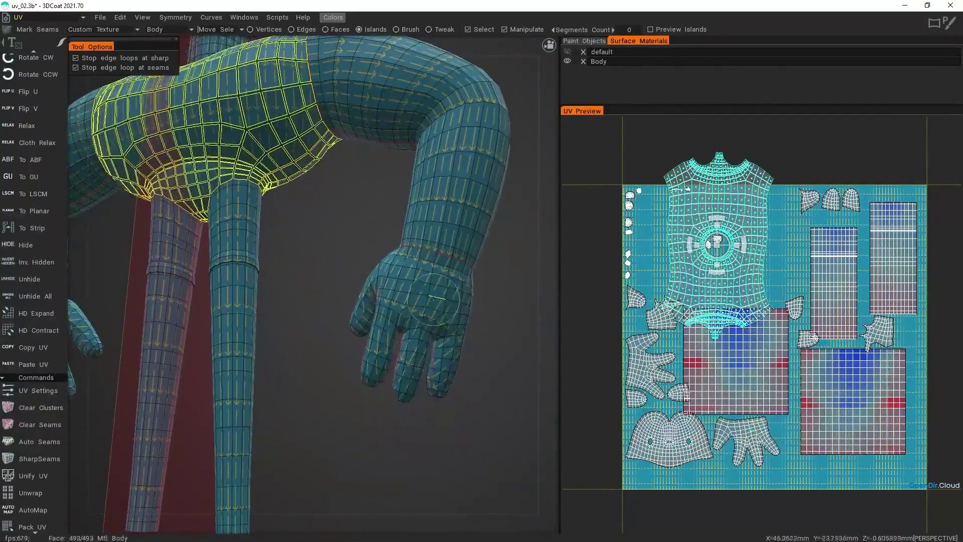
left_click(427, 316)
right_click_drag(744, 451, 751, 525, "alt")
middle_click_drag(751, 525, 757, 344, "alt")
mouse_move(756, 354)
left_mouse_down()
mouse_move(752, 342)
mouse_move(758, 357)
left_mouse_up()
middle_click_drag(758, 357, 789, 360, "alt")
right_click_drag(790, 360, 822, 323, "alt")
right_click_drag(288, 326, 273, 286, "alt")
middle_click_drag(274, 286, 371, 298, "alt")
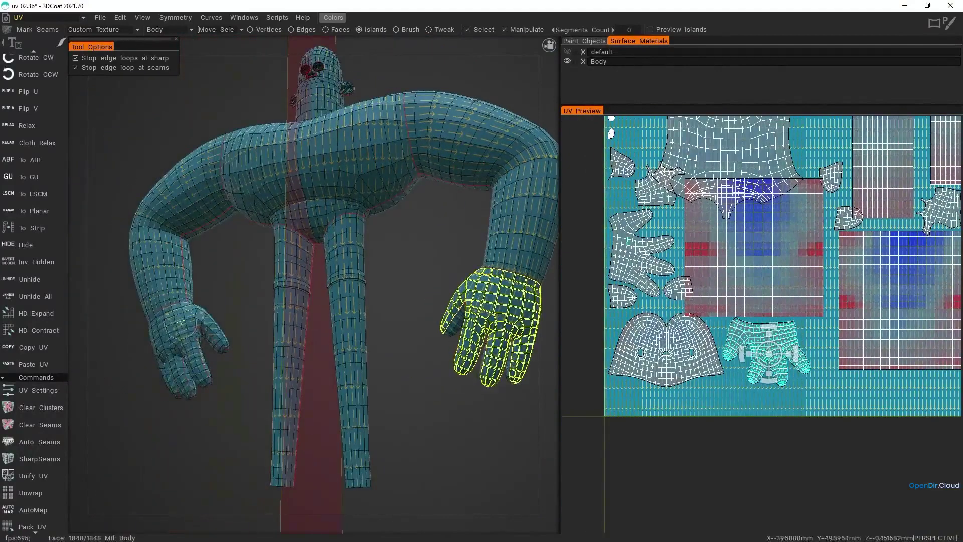
Step: Rotate the other palm's UV island and the nearby finger and back-of-hand islands so their fingertips point down
left_click(216, 337)
left_click_drag(670, 258, 646, 286)
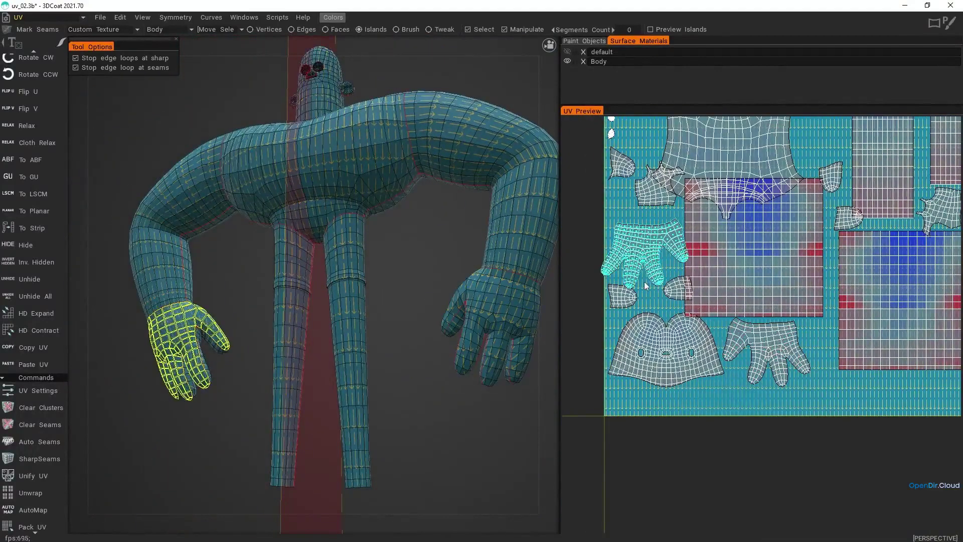
left_click(679, 295)
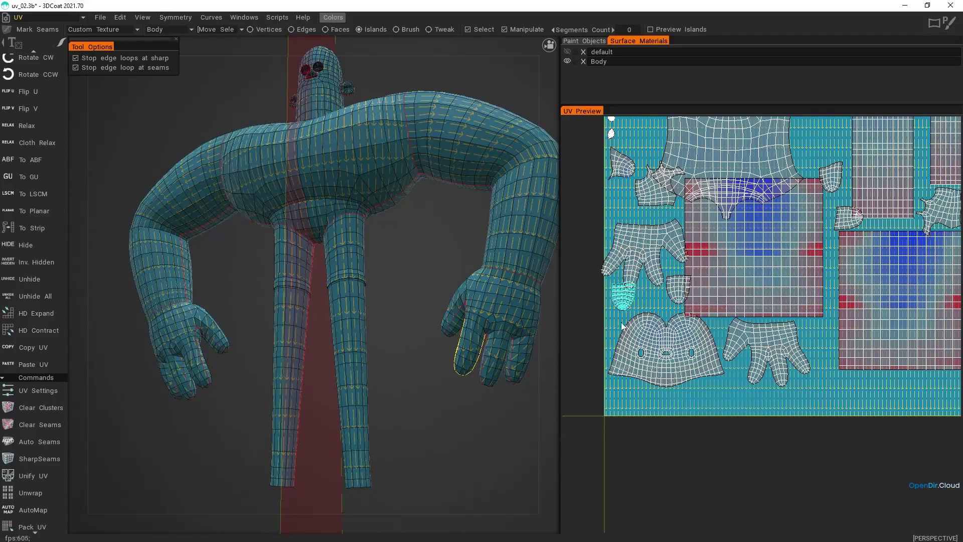
left_click(657, 186)
left_click_drag(630, 184, 621, 177)
left_click(622, 168)
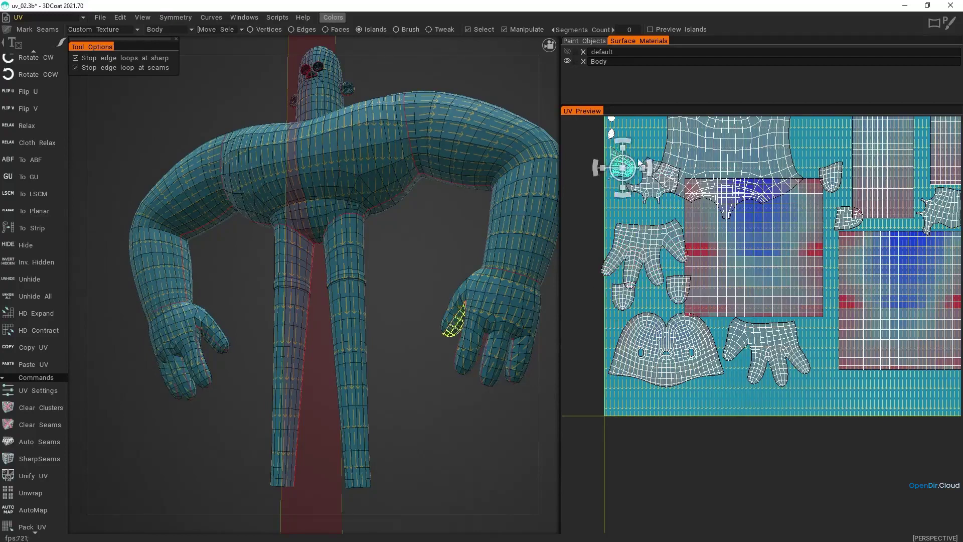
Step: Rotate the finger UV island beside the leg strips and the neighbouring back-of-hand island so their fingertips point down
left_click(848, 217)
left_click_drag(852, 243, 846, 244)
middle_click_drag(846, 243, 711, 249, "alt")
left_click(804, 218)
left_click_drag(804, 242, 830, 222)
Step: Try packing all UV islands with Pack UV and undo the packing
left_click_drag(494, 280, 379, 306, "alt")
scroll(383, 304, "up", 2)
scroll(383, 304, "down", 2)
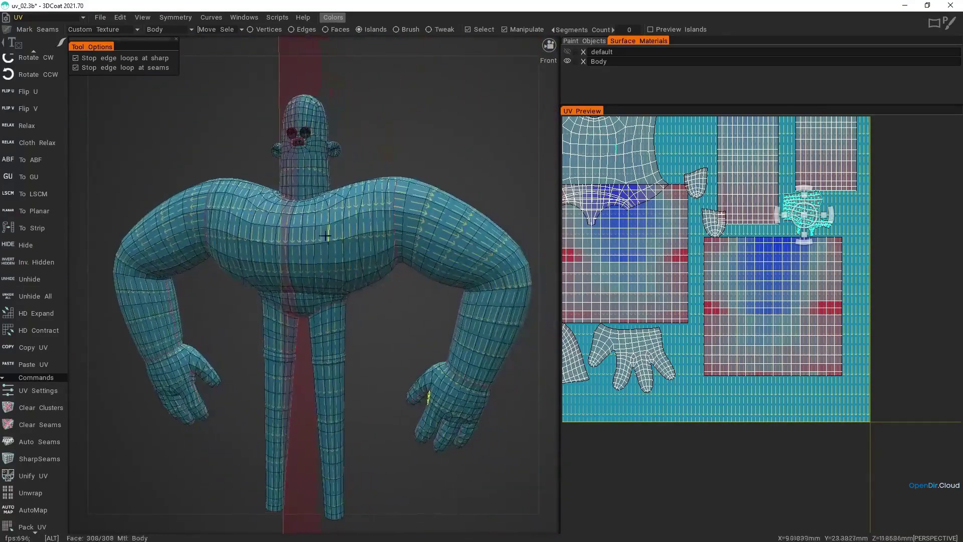
scroll(763, 255, "down", 2)
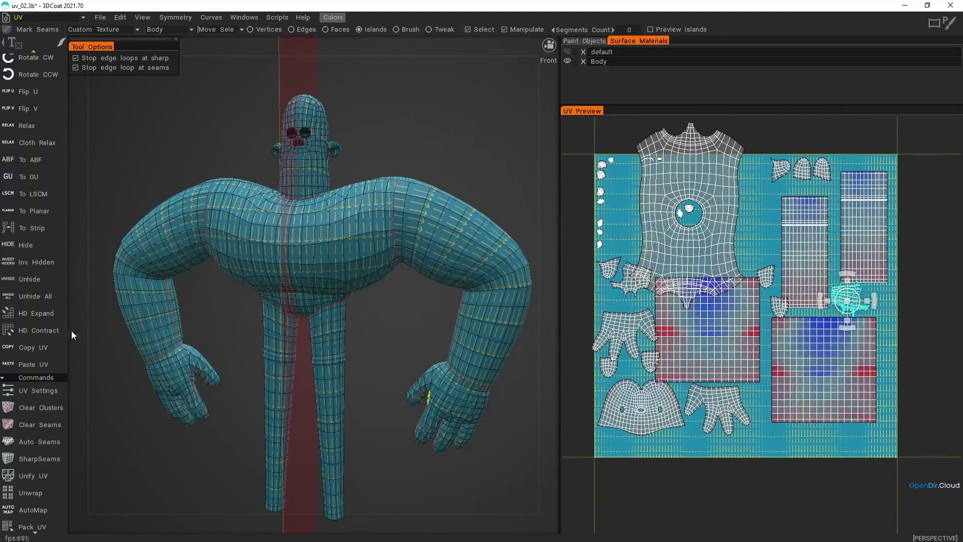
scroll(55, 410, "down", 5)
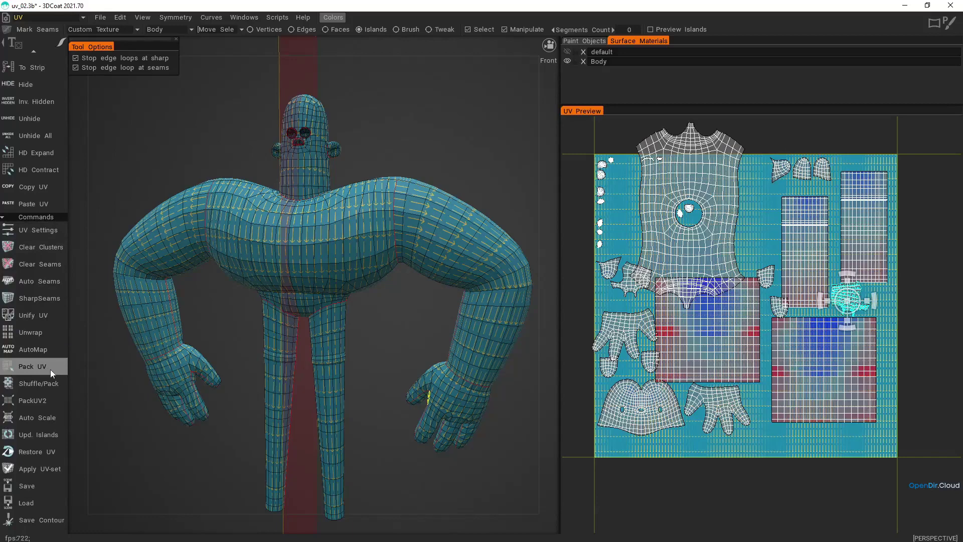
left_click(50, 369)
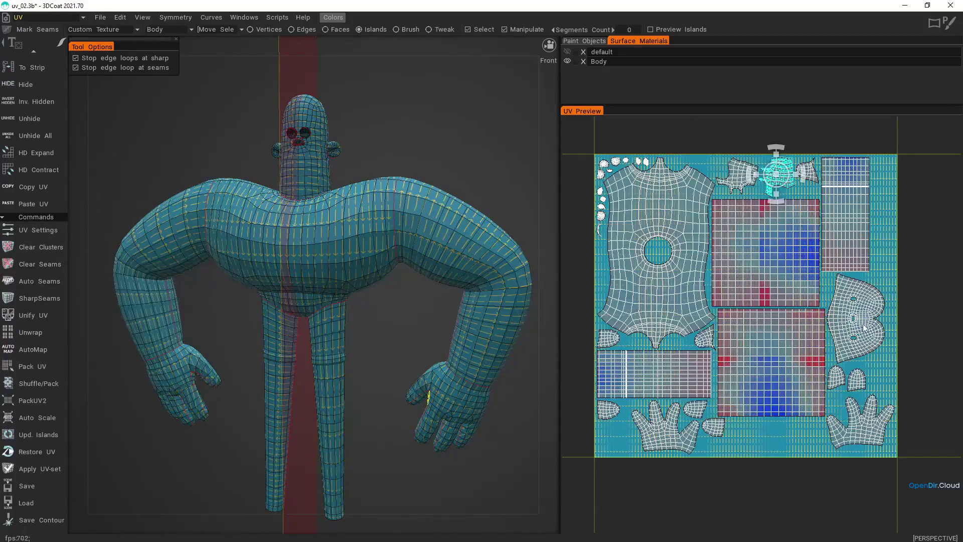
key("ctrl+z")
key("ctrl+z")
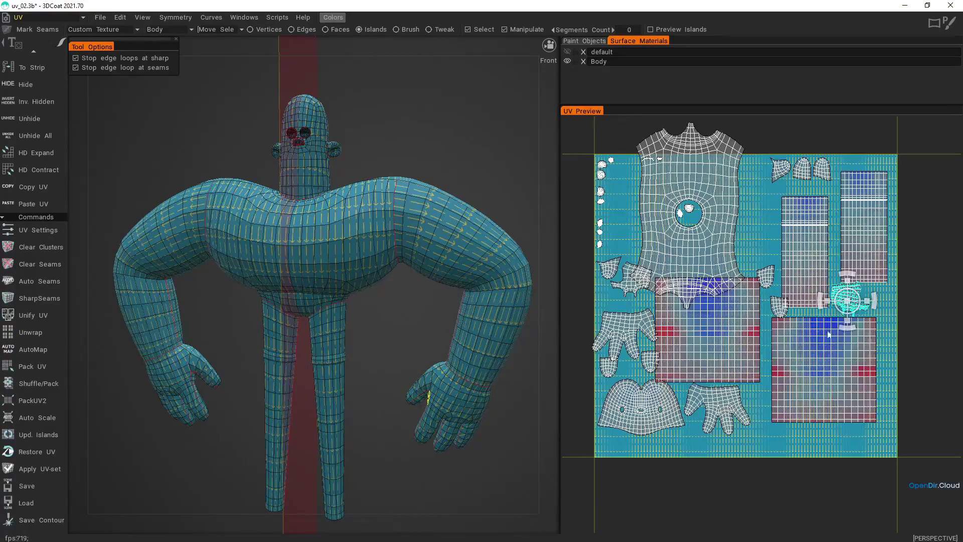
Step: Pack all UV islands with PackUV2, repeat the packing twice, and deselect the selected hand island
left_click(43, 404)
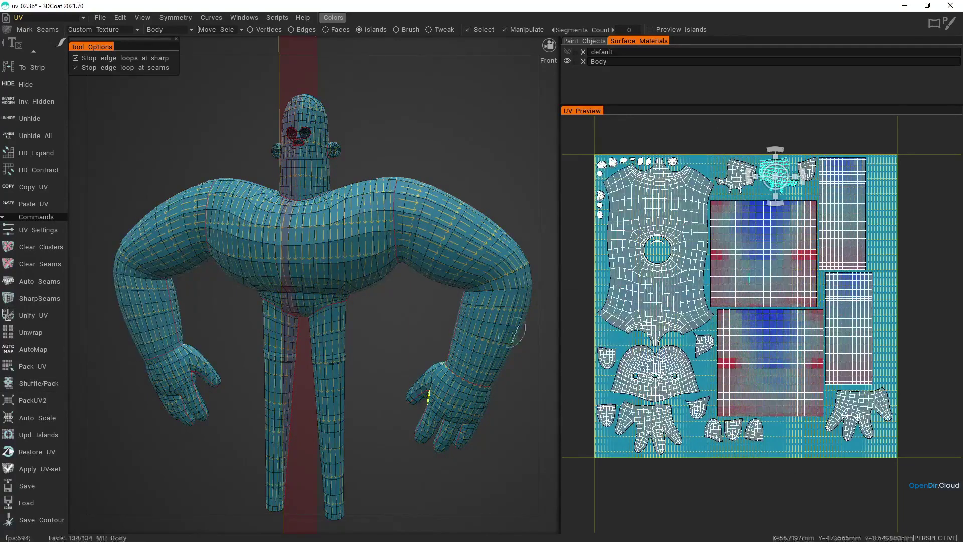
left_click(48, 405)
left_click(46, 407)
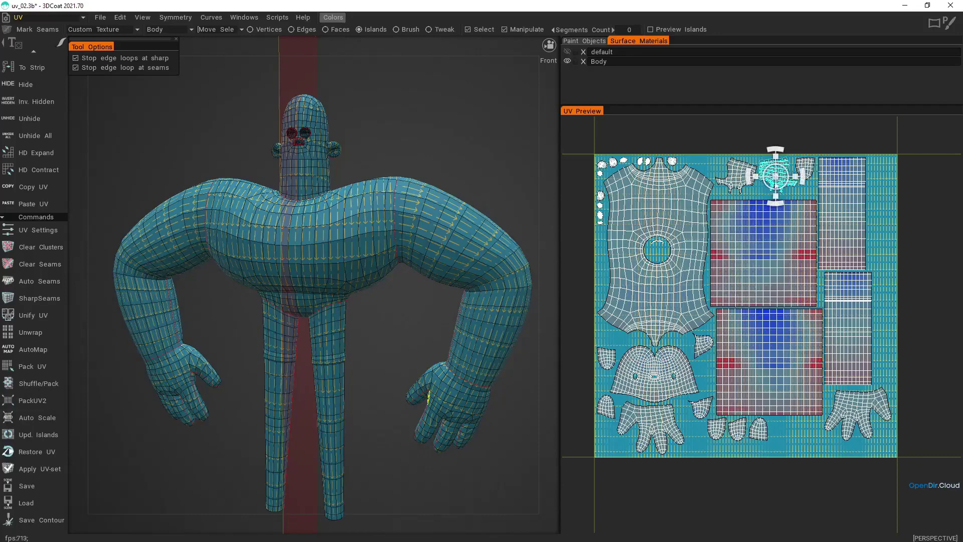
left_click(779, 175, "ctrl")
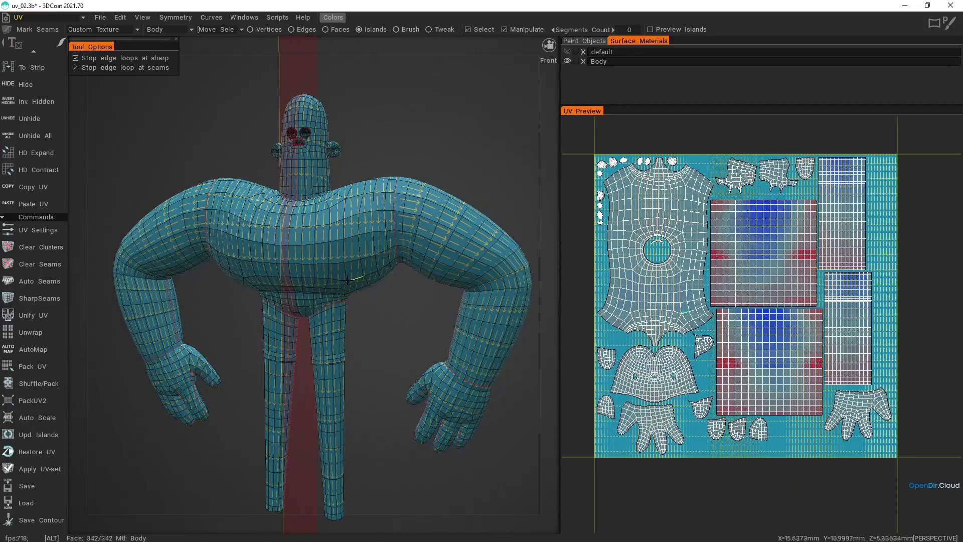
Step: Switch the UV preview texture from Custom Texture to Simple Checker
scroll(350, 273, "down", 1)
middle_click_drag(341, 261, 333, 246)
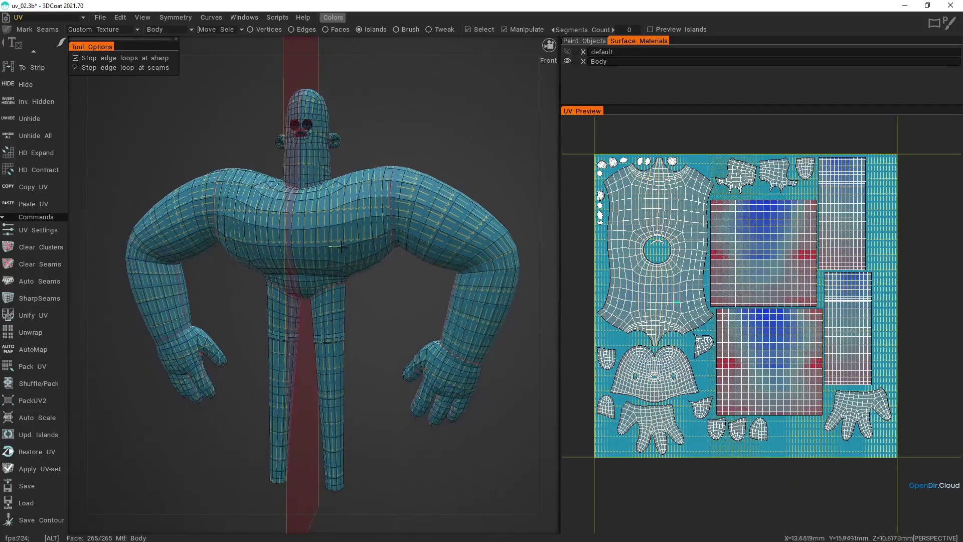
left_click(134, 29)
left_click(122, 58)
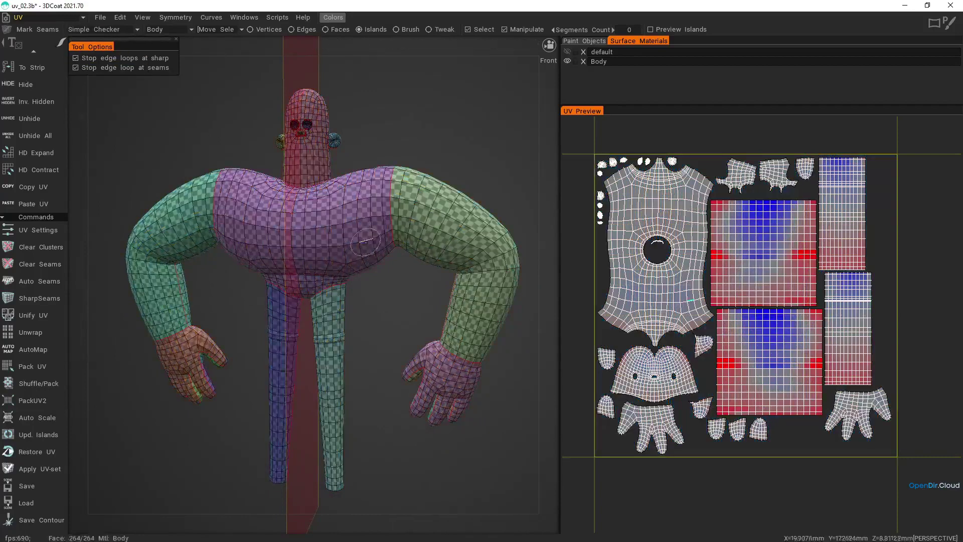
left_click_drag(365, 244, 351, 222, "alt")
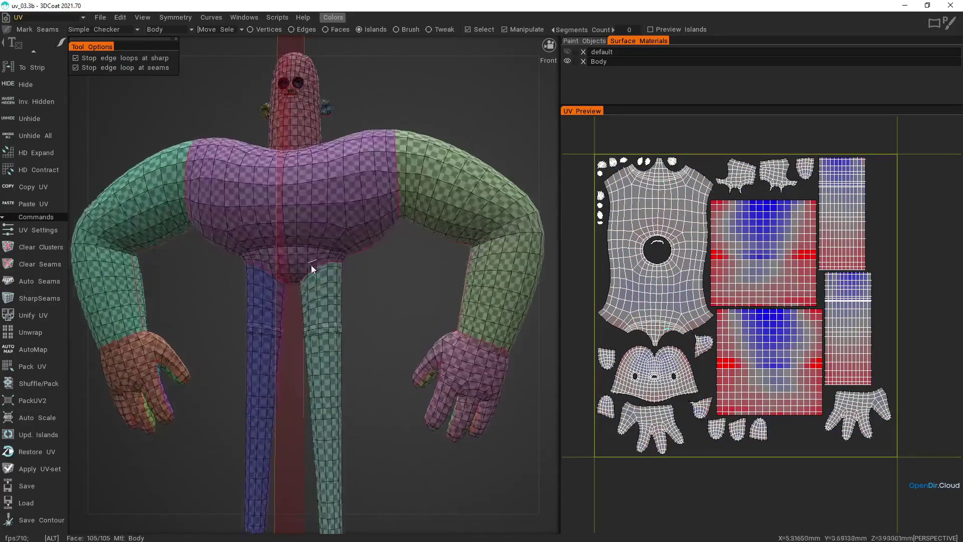
Step: Mark a seam along the edge loop around the hips to separate the pelvis from the torso
scroll(314, 221, "up", 10)
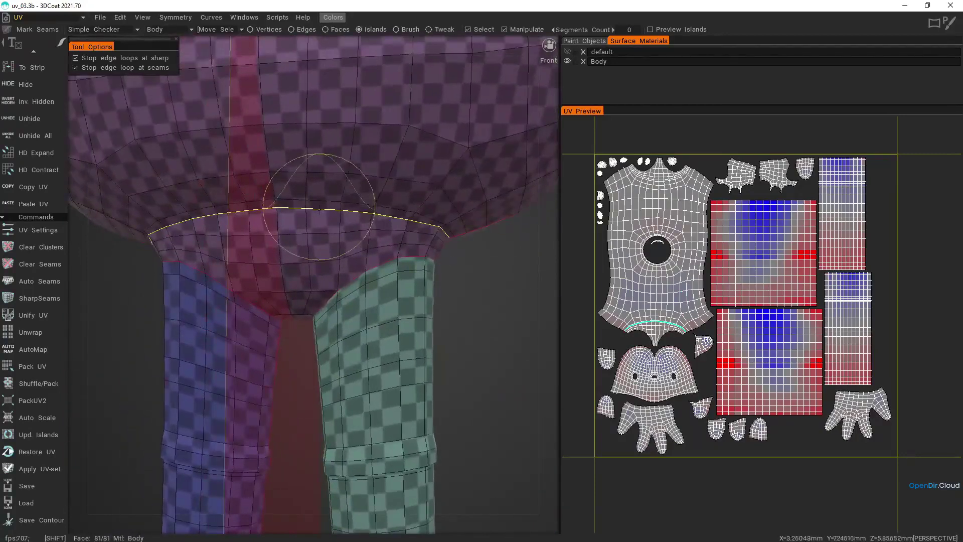
left_click(318, 209, "shift")
scroll(365, 300, "down", 4)
Step: Mark a seam along the edge loop at the raised band on the thighs, splitting each leg into an upper and lower part
middle_click_drag(365, 281, 359, 212, "alt")
scroll(366, 282, "up", 3)
middle_click_drag(366, 341, 363, 282, "alt")
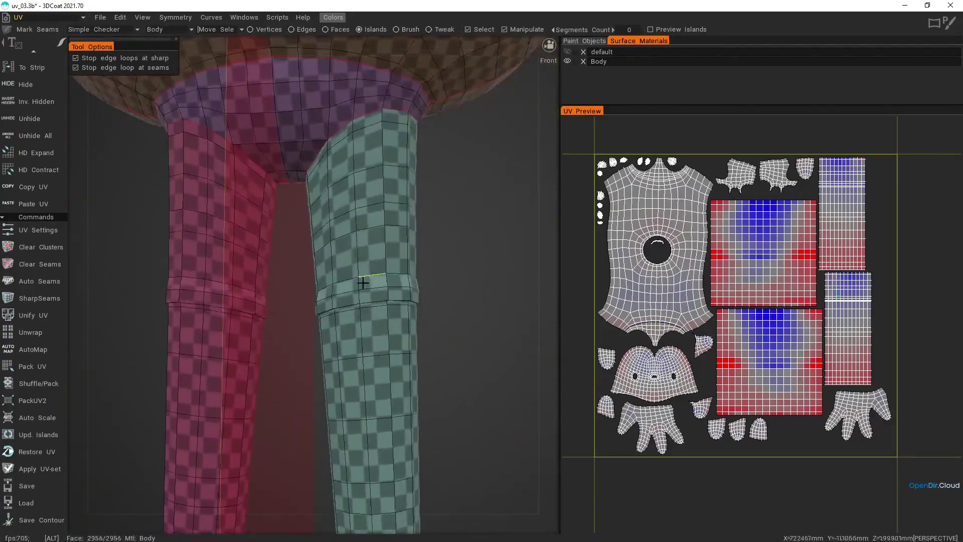
left_click_drag(363, 283, 347, 316, "alt")
left_click(368, 304, "shift")
scroll(366, 303, "down", 4)
scroll(366, 303, "down", 4)
middle_click_drag(349, 311, 361, 343, "alt")
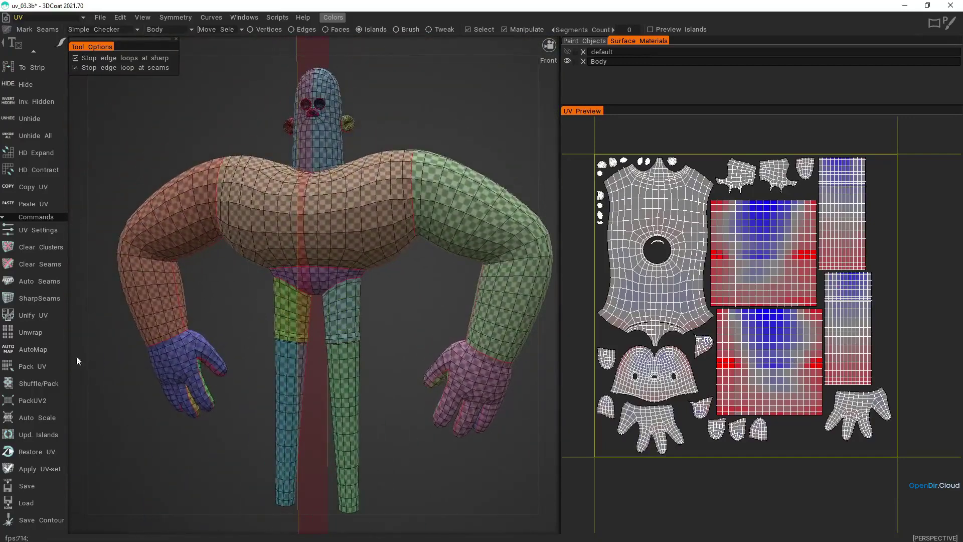
Step: Try unwrapping the whole model with the new hip and leg seams
left_click(42, 333)
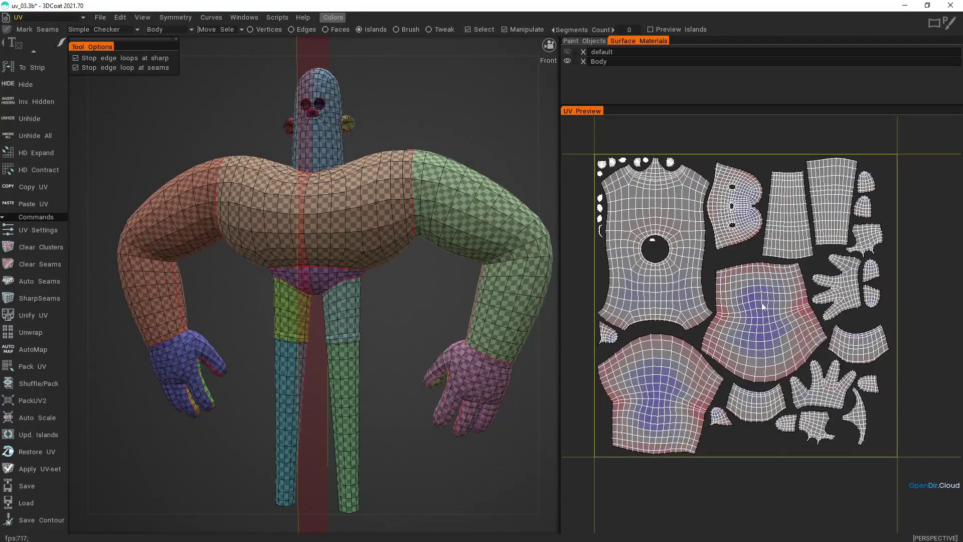
Step: Select the UV islands of both legs and apply To Strip to straighten them along the new seams
scroll(357, 321, "up", 5)
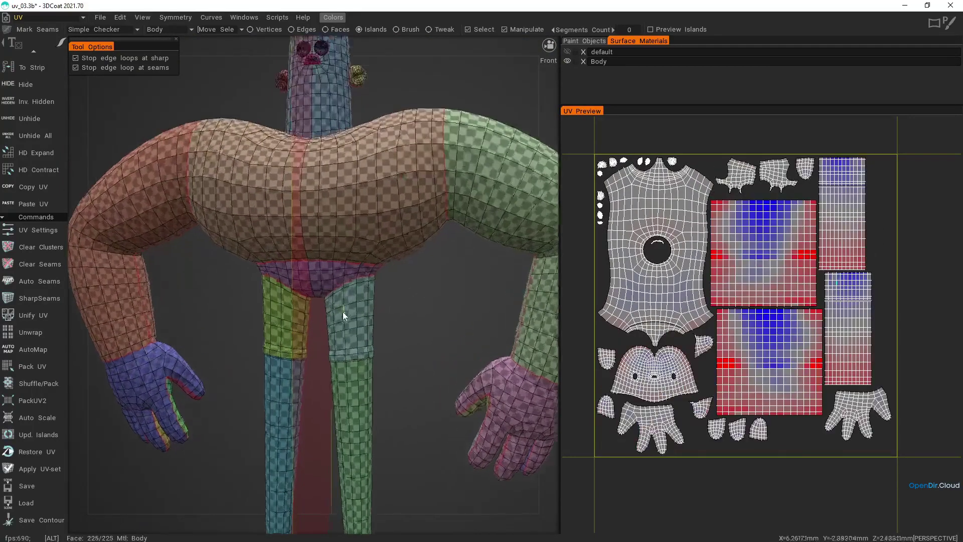
left_click(386, 335)
scroll(387, 335, "down", 3)
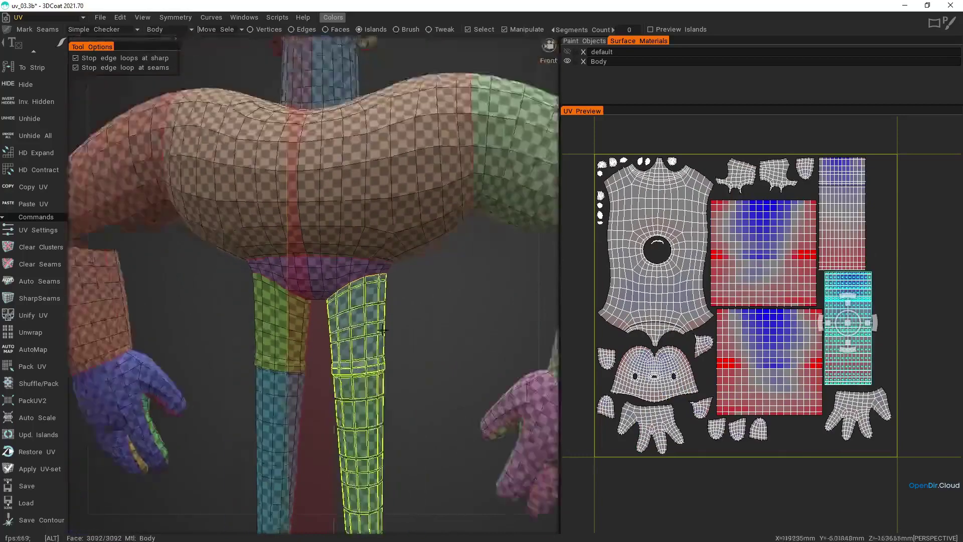
left_click(291, 289, "shift")
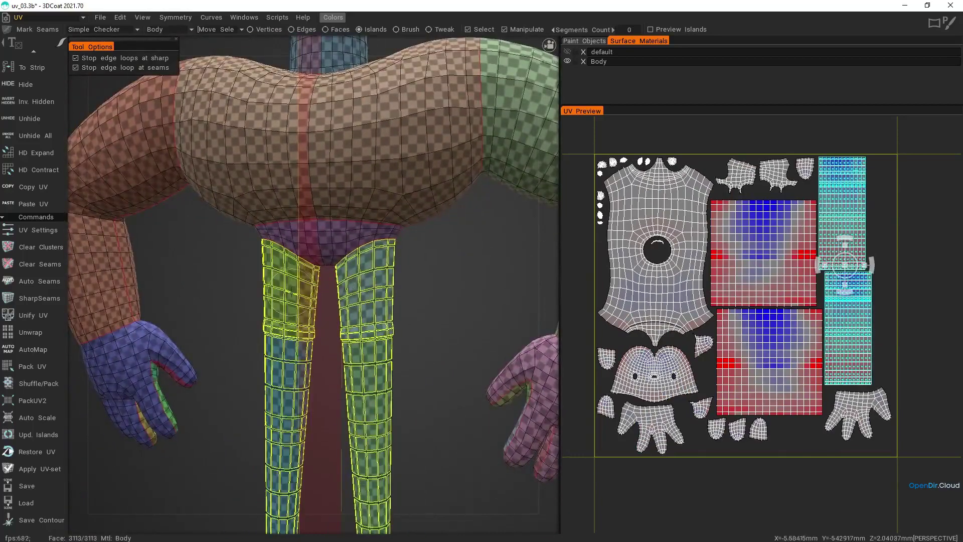
scroll(41, 409, "up", 7)
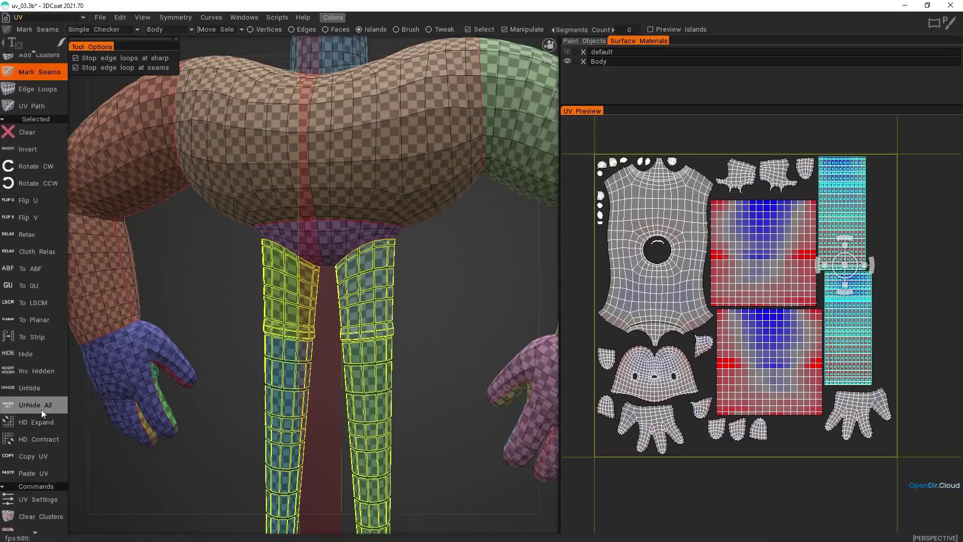
left_click(48, 339)
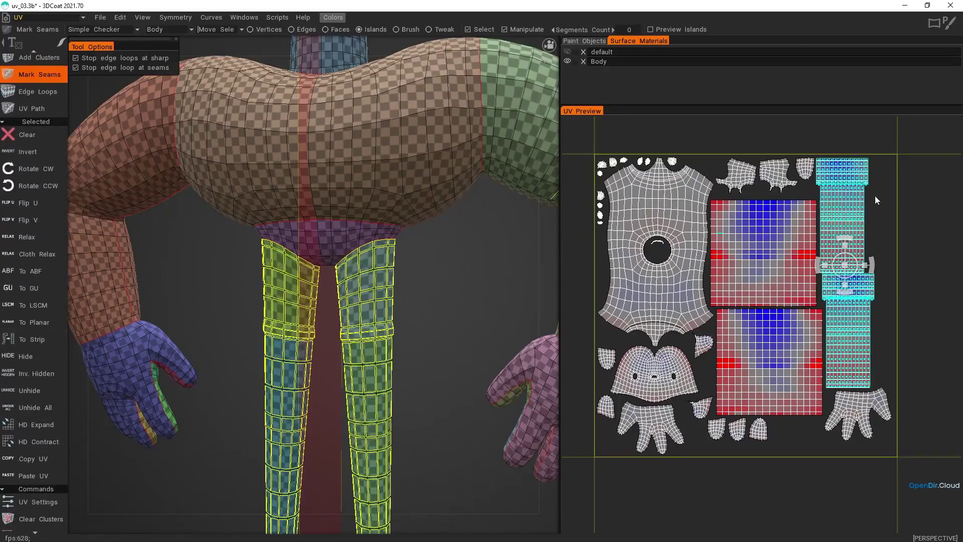
Step: Select the torso's UV island and unwrap it with the To GU method
left_click(859, 174)
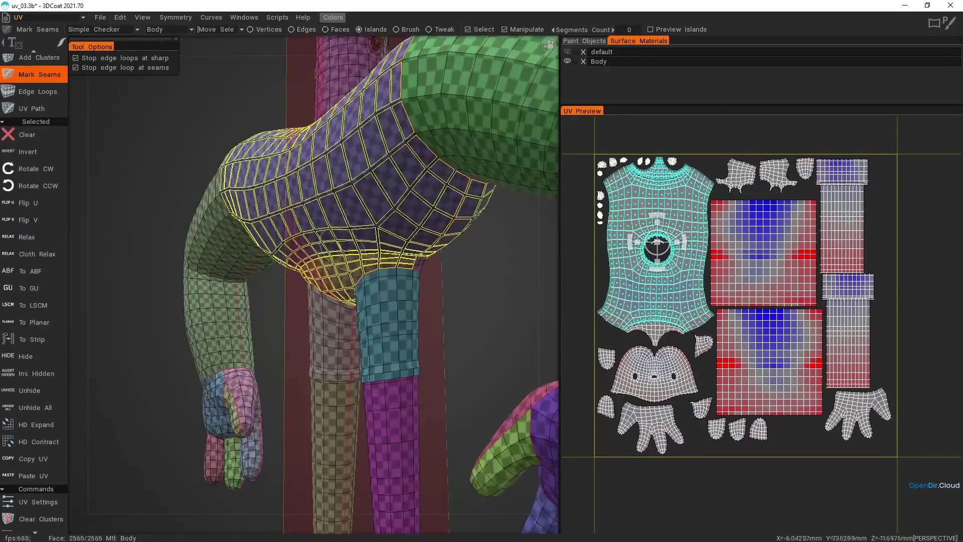
left_click(46, 290)
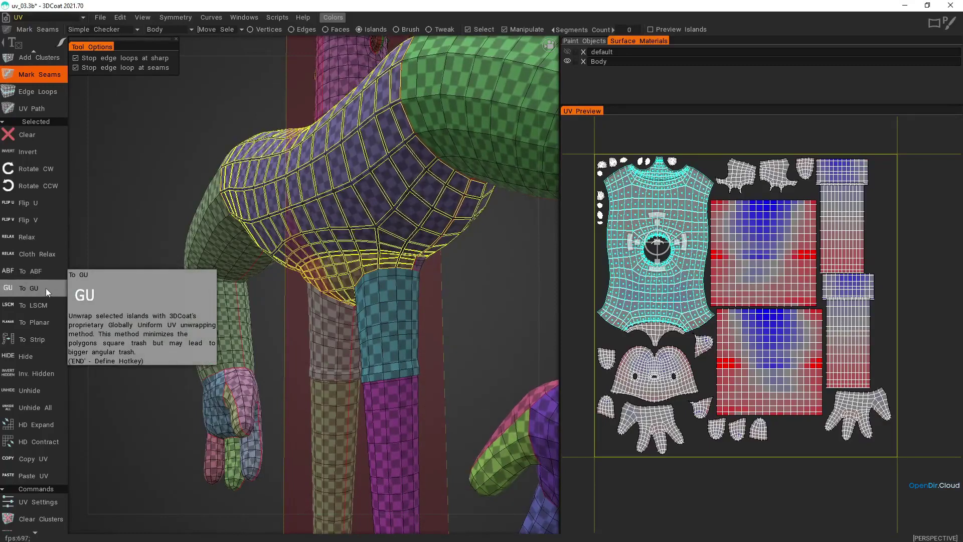
Step: Select the small pelvis UV island and move it off the torso island to just above the torso
left_click(674, 170)
left_click_drag(662, 169, 660, 158)
scroll(671, 221, "down", 2)
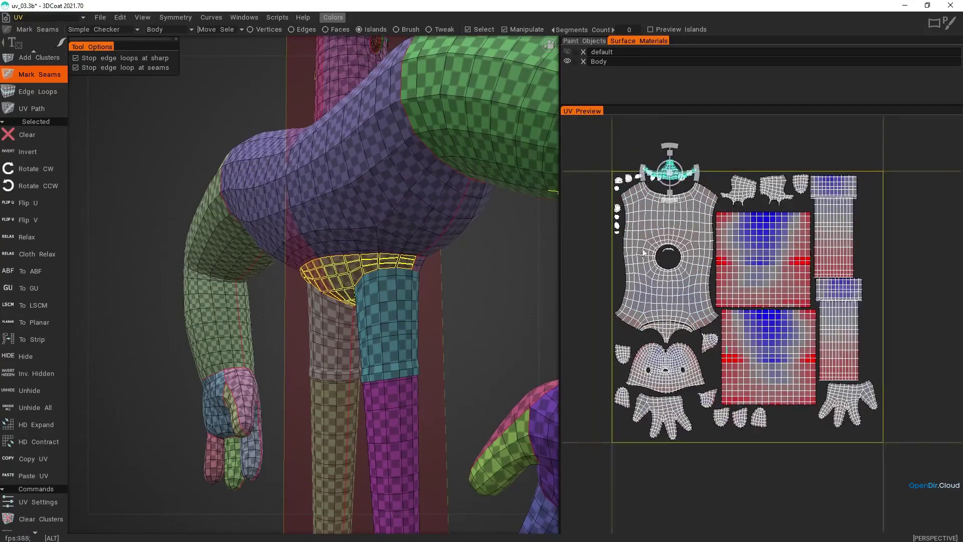
Step: Try the ABF and LSCM unwraps on the head's UV island and finish with To GU
scroll(677, 358, "up", 8)
middle_click_drag(677, 396, 777, 359)
left_click(777, 359)
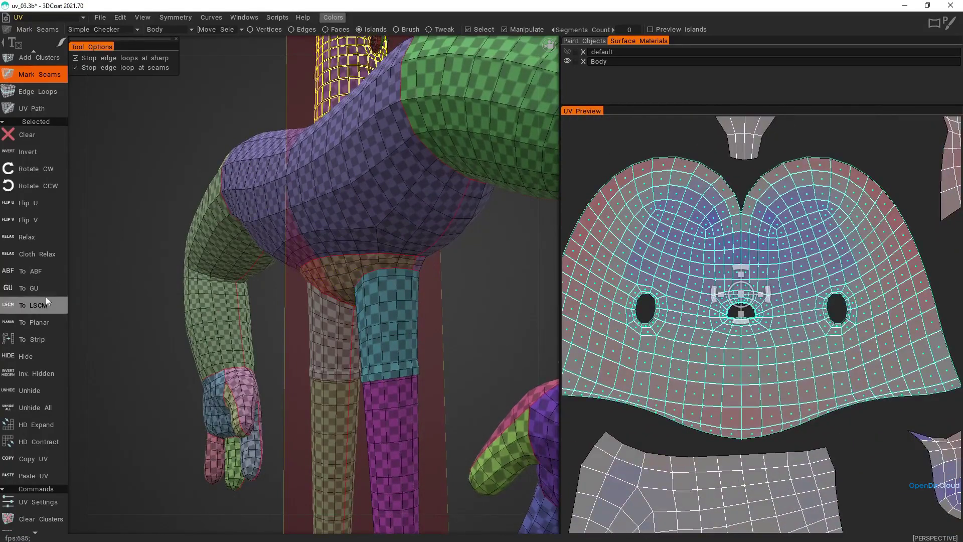
left_click(45, 271)
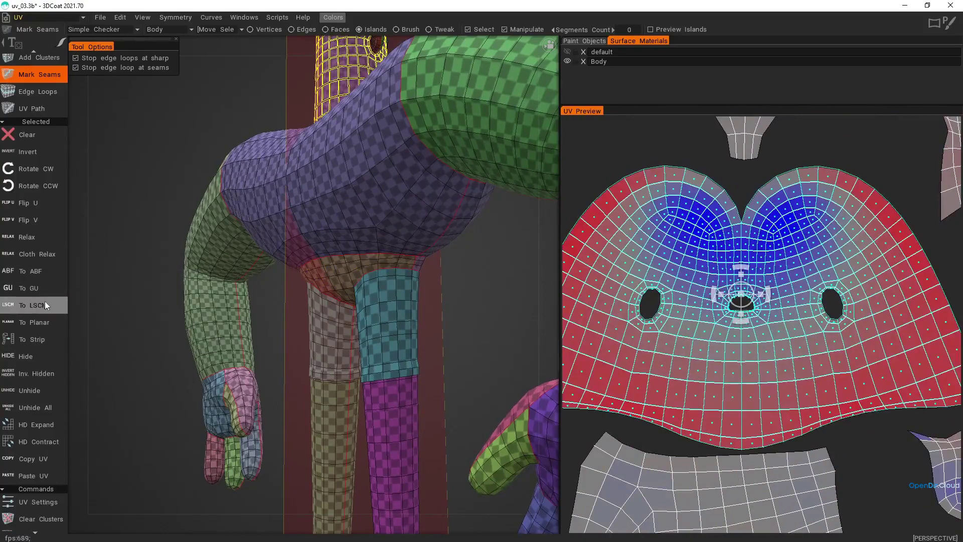
left_click(46, 303)
left_click(44, 289)
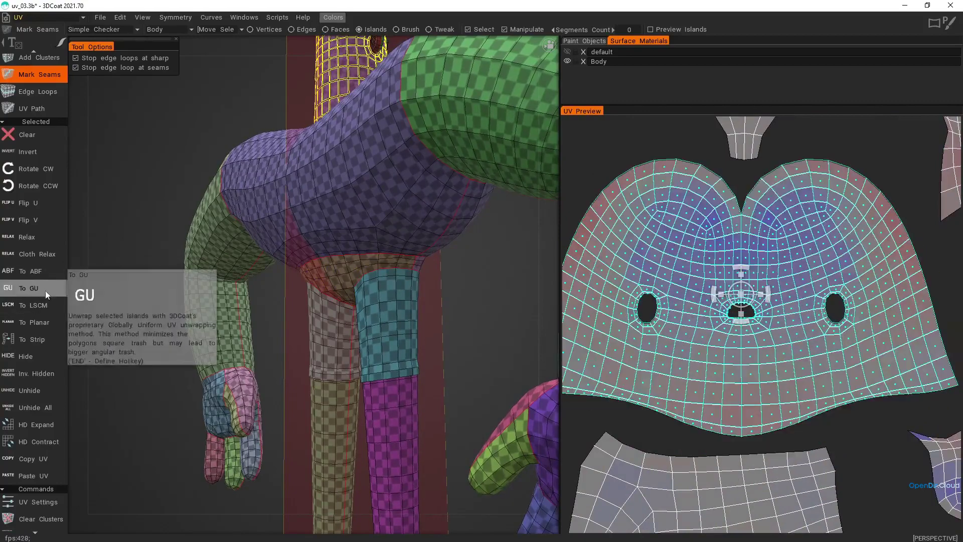
Step: Equalize the body islands' scale with Auto Scale and repack them with PackUV2
scroll(685, 274, "down", 10)
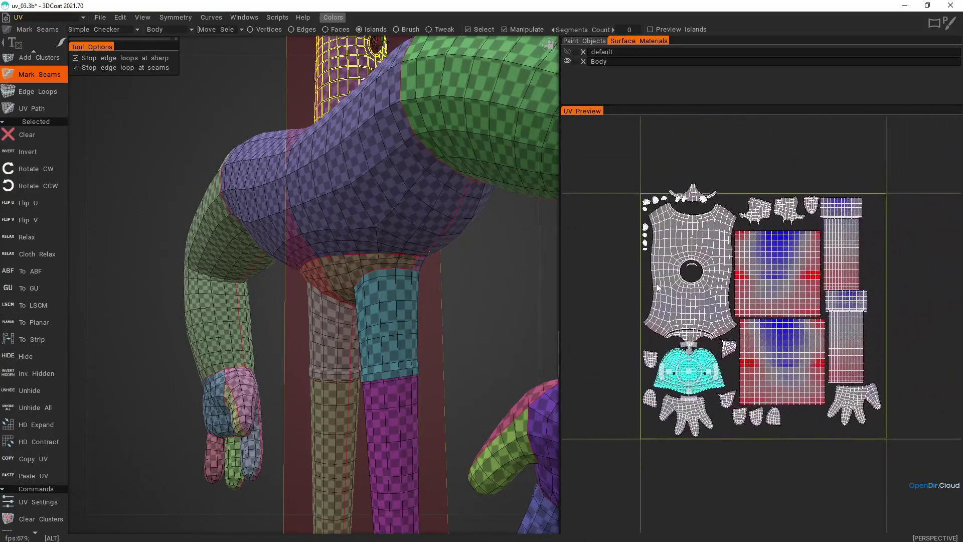
scroll(44, 257, "down", 5)
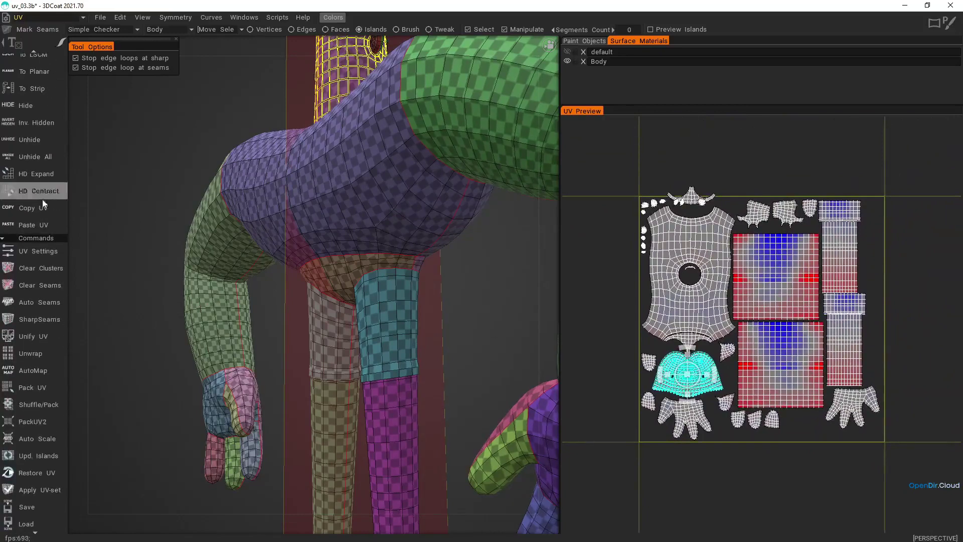
left_click(43, 440)
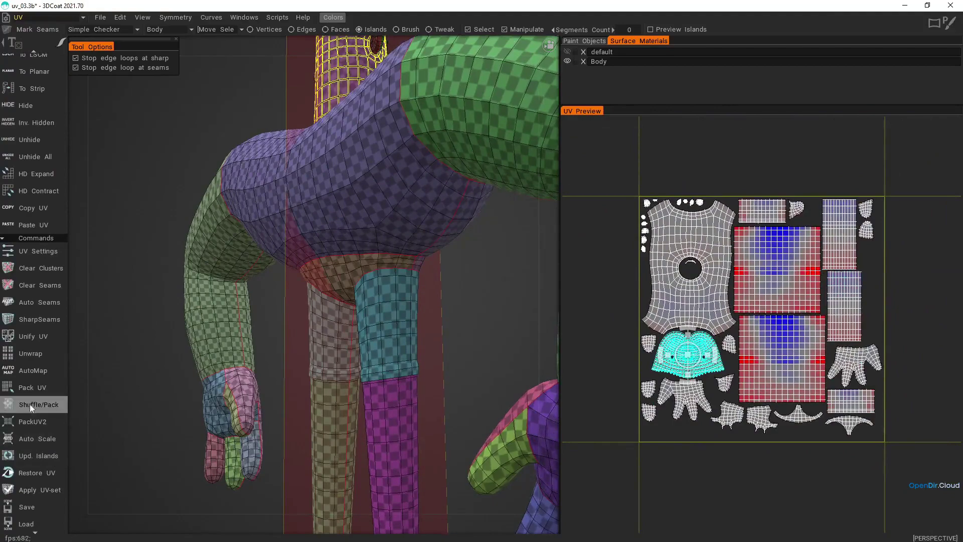
left_click(50, 422)
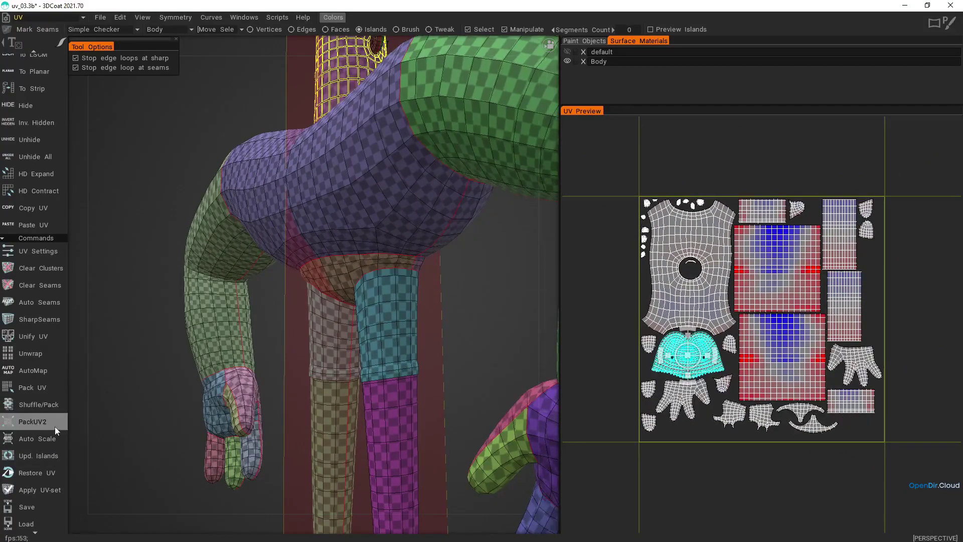
Step: Select one arm's UV island and apply the Body UV-set to the model, accepting that it cannot be undone
scroll(742, 361, "up", 5)
left_click(774, 368)
scroll(363, 254, "down", 5)
left_click_drag(363, 254, 339, 301, "alt")
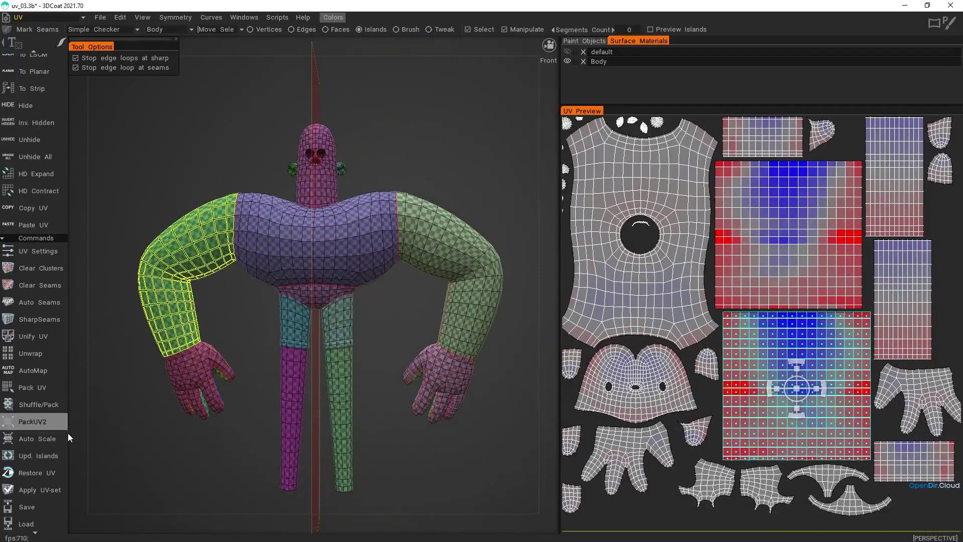
left_click(59, 489)
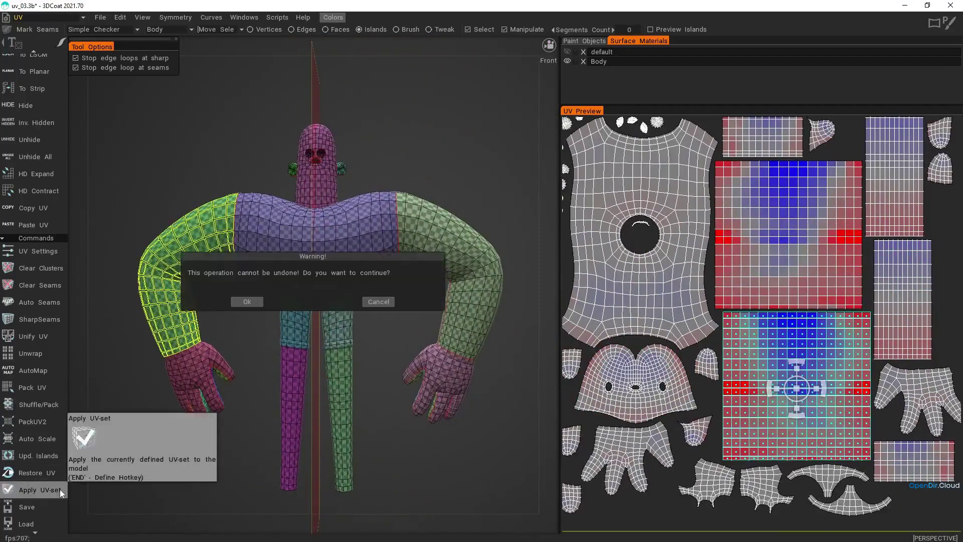
left_click(242, 303)
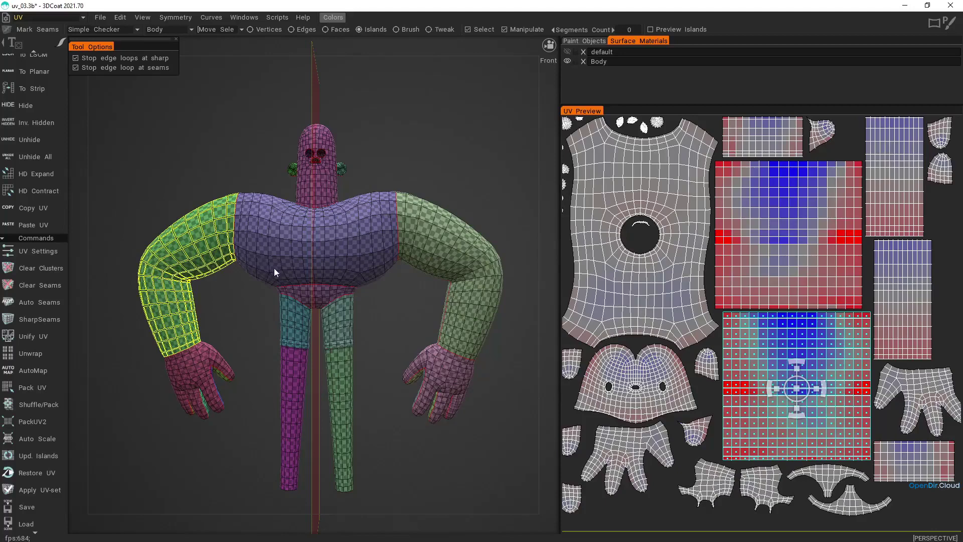
Step: Hide the Body material, show and unhide everything in the default material, and bring up the available UV-sets
left_click(567, 60)
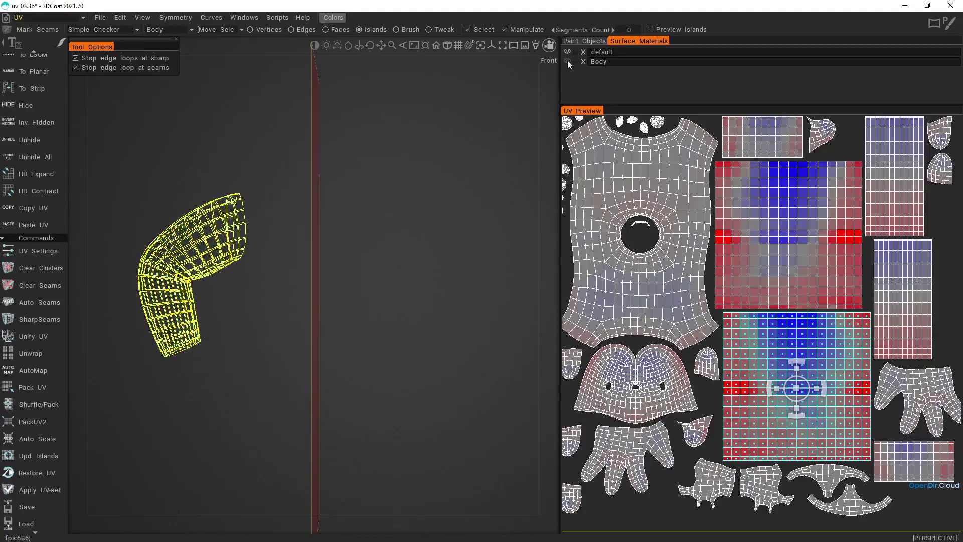
left_click(44, 157)
left_click(353, 265)
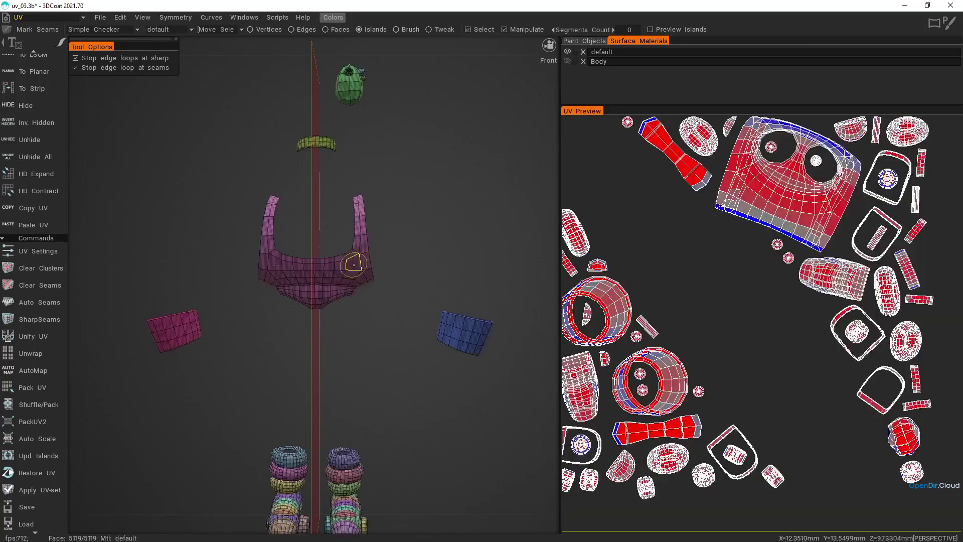
left_click(191, 29)
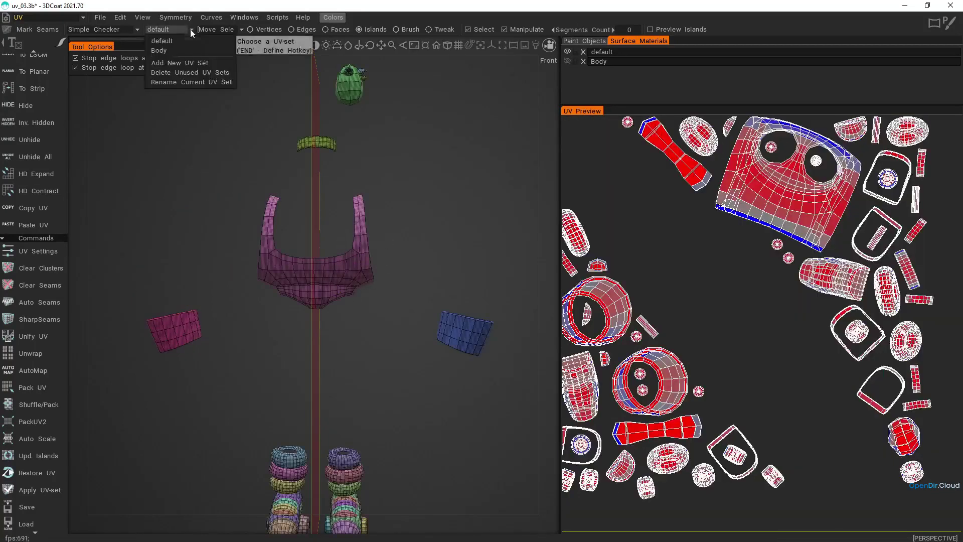
Step: Examine the remaining accessories and both roller skates from several angles
middle_click_drag(410, 361, 411, 214, "alt")
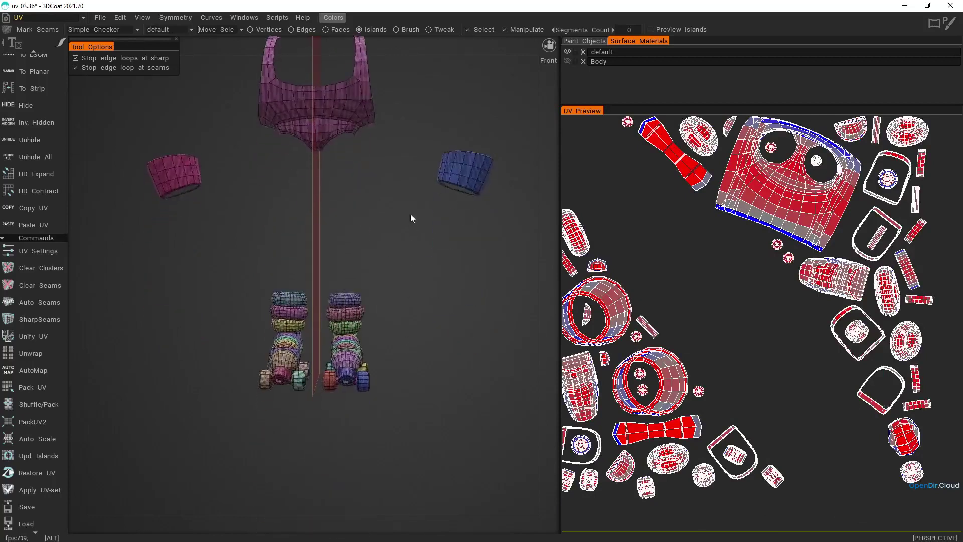
left_click_drag(363, 321, 347, 357, "alt")
left_click_drag(397, 206, 400, 278, "alt")
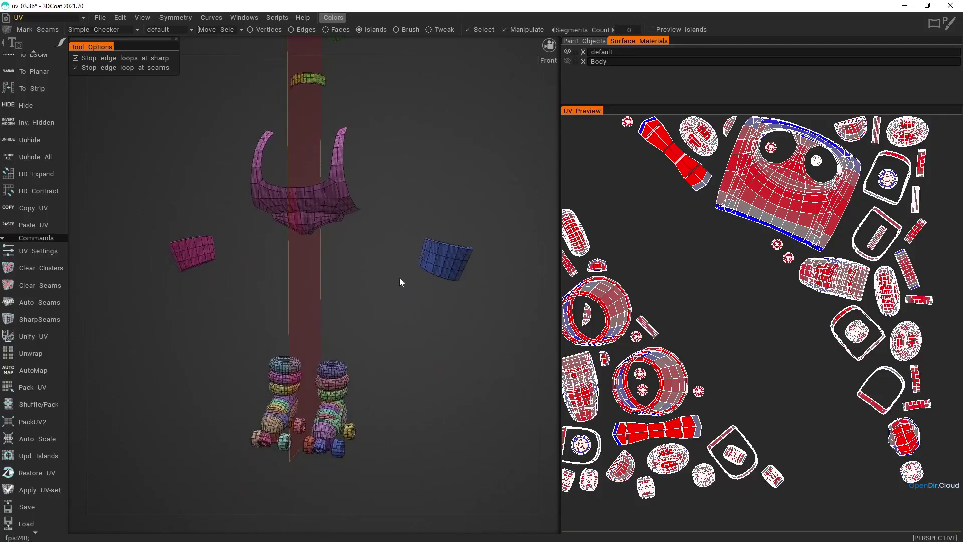
left_click_drag(389, 281, 353, 338, "alt")
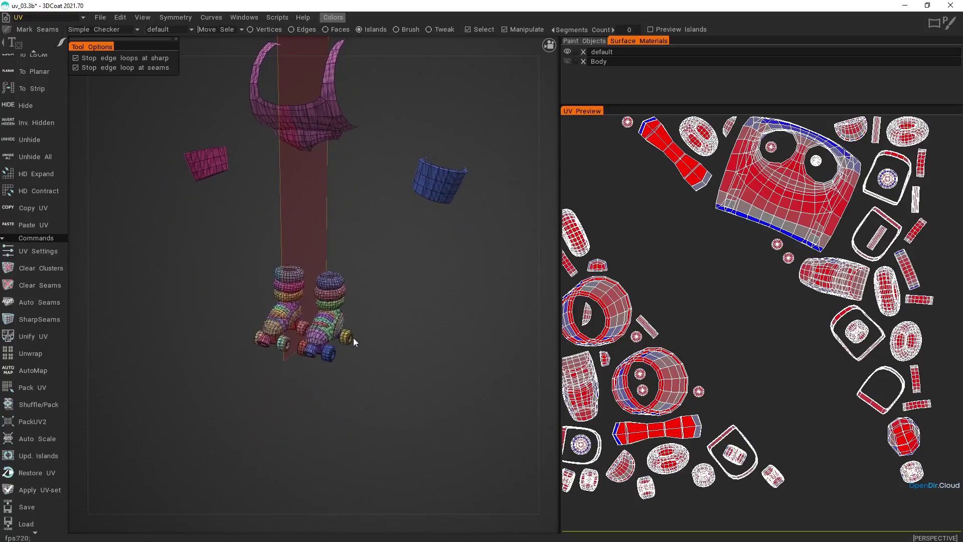
right_click_drag(346, 341, 388, 468, "alt")
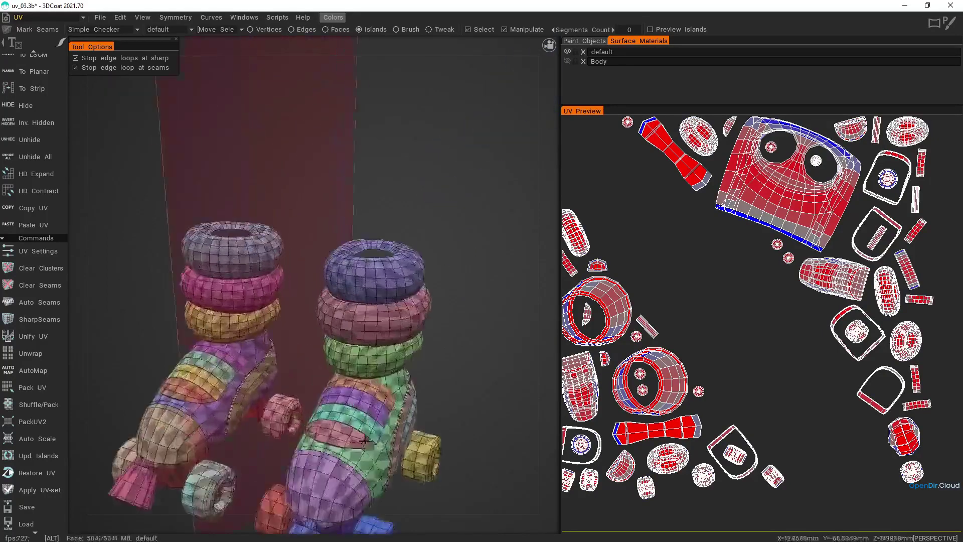
left_click_drag(389, 469, 370, 435, "alt")
right_click_drag(369, 435, 421, 329, "alt")
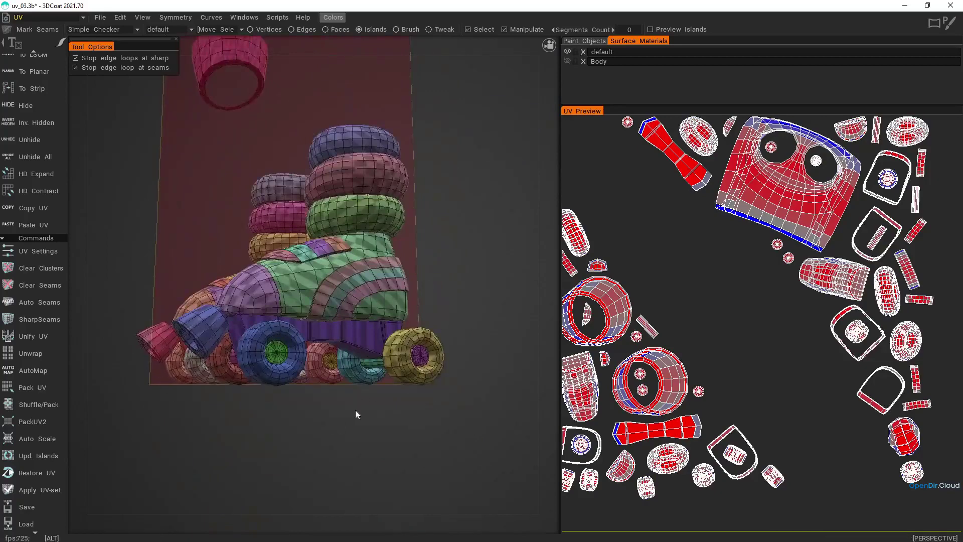
left_click_drag(355, 410, 392, 443, "alt")
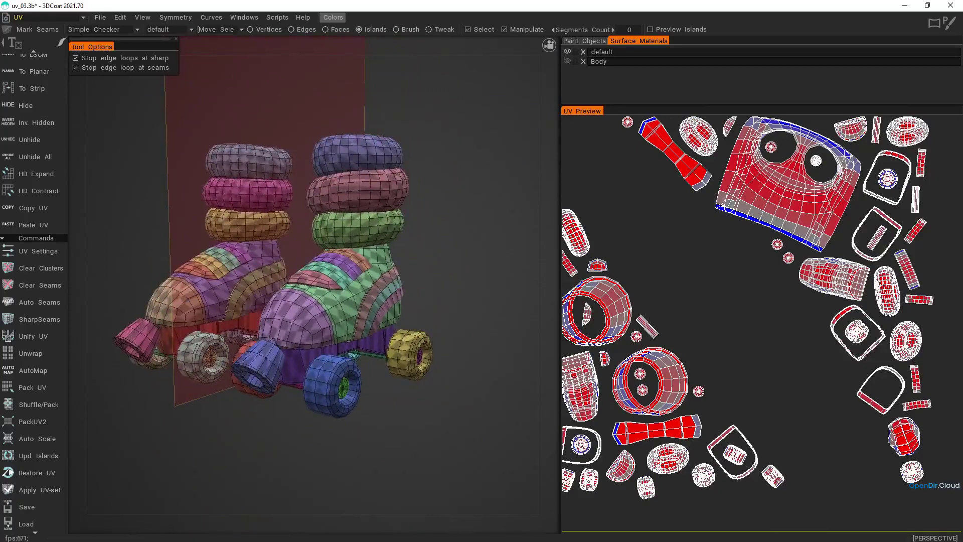
Step: Select the green skate's outer front wheel, its hub and the skate's wheel frame
scroll(314, 399, "up", 8)
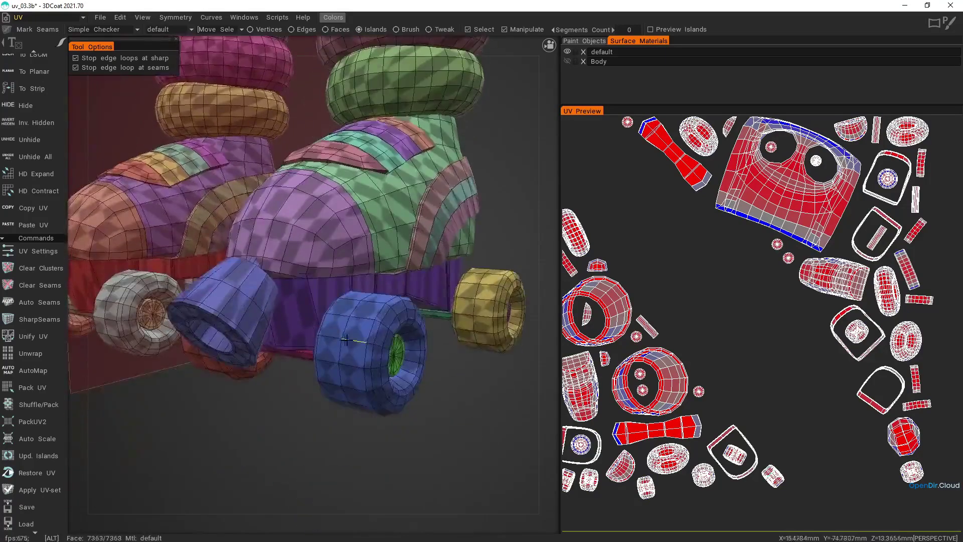
left_click(360, 329)
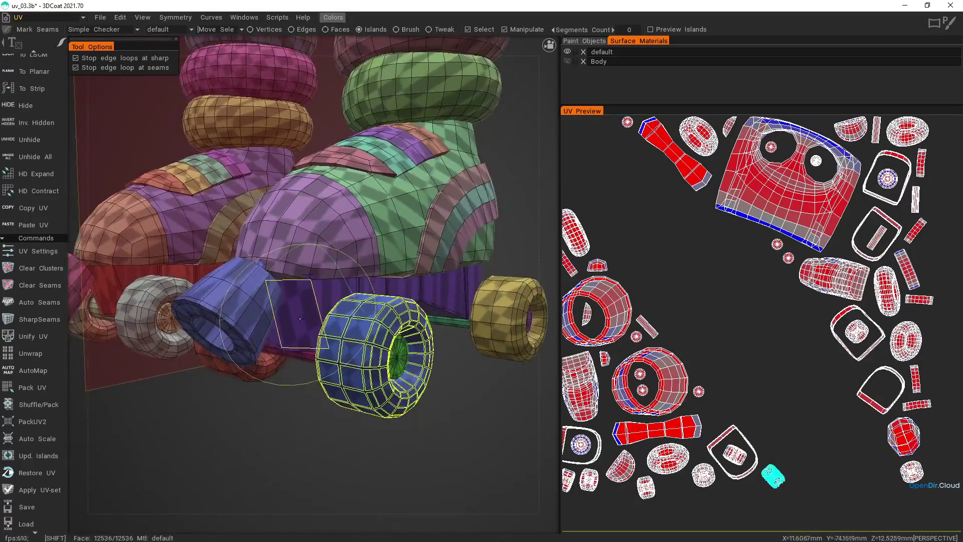
left_click_drag(412, 365, 394, 377, "alt")
scroll(394, 377, "up", 5)
left_click(335, 318, "shift")
scroll(335, 319, "down", 7)
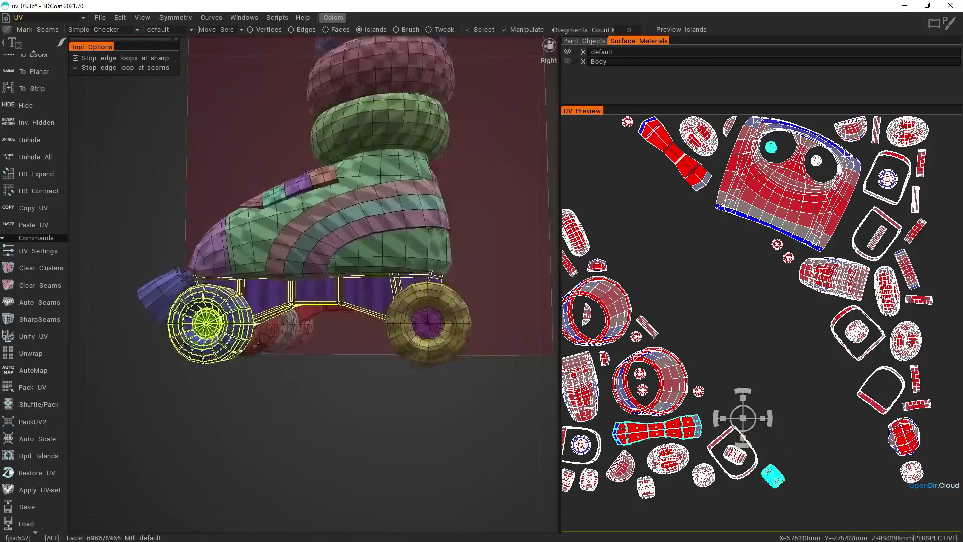
Step: Add the green skate's outer rear wheel, its hub and the toe stop to the selection
scroll(482, 360, "up", 3)
left_click(485, 360, "shift")
left_click(467, 398, "shift")
scroll(467, 398, "down", 3)
left_click_drag(216, 305, 311, 220, "alt")
left_click(296, 295, "shift")
Step: Add the green skate's inner front and inner rear wheels to the selection
scroll(311, 221, "up", 6)
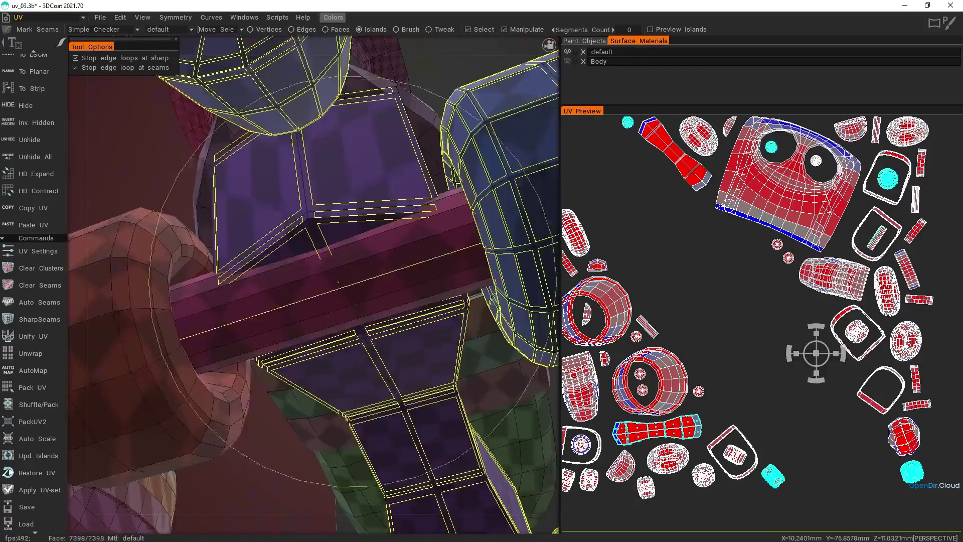
left_click(113, 411, "shift")
scroll(331, 281, "down", 8)
scroll(324, 382, "up", 7)
left_click(216, 330, "shift")
scroll(215, 331, "down", 3)
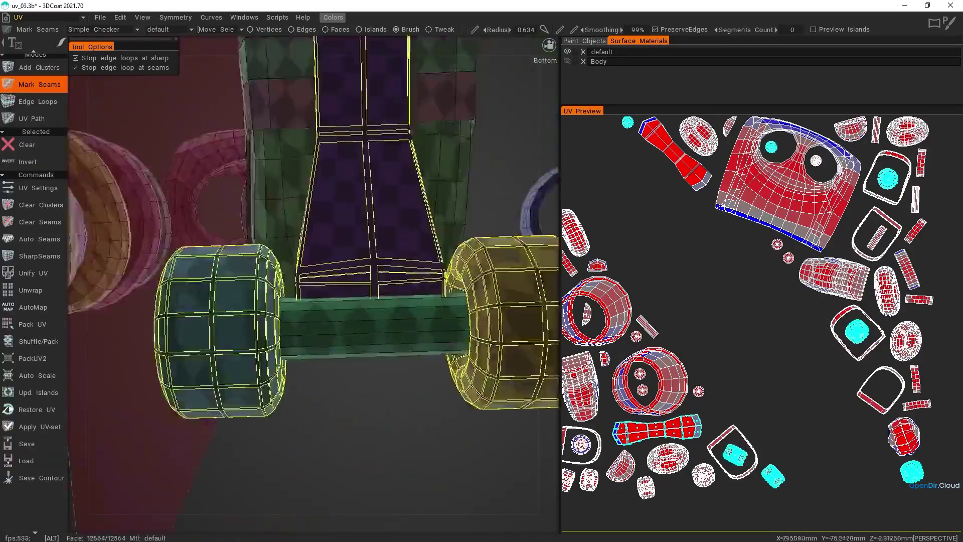
Step: Add the green skate's rear and front axles to the selection
scroll(307, 251, "up", 5)
left_click(307, 251, "shift")
scroll(307, 250, "down", 5)
scroll(321, 270, "up", 5)
left_click(346, 284, "shift")
scroll(346, 284, "down", 6)
Step: Add the purple skate's front axle, wheel frame and rear axle to the selection
left_click(321, 275, "shift")
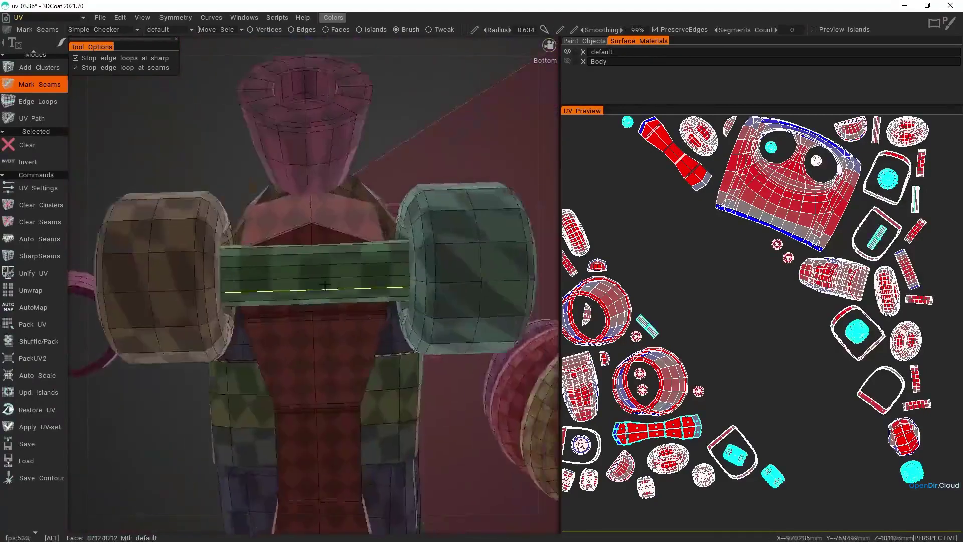
scroll(311, 281, "up", 3)
middle_click_drag(303, 401, 303, 267, "alt")
left_click(368, 278, "shift")
scroll(369, 277, "down", 5)
middle_click_drag(306, 481, 307, 322, "alt")
scroll(307, 322, "up", 5)
left_click(307, 322, "shift")
scroll(308, 322, "down", 5)
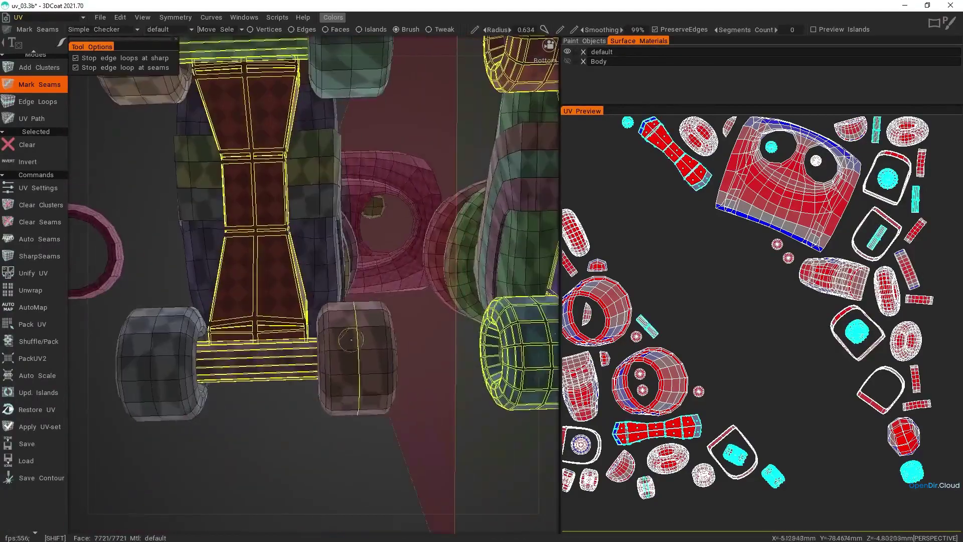
Step: Add all four wheels of the purple skate to the selection
left_click(355, 346, "shift")
left_click(178, 345, "shift")
middle_click_drag(215, 281, 211, 479, "alt")
left_click(346, 232, "shift")
left_click(145, 241, "shift")
left_click_drag(281, 291, 271, 321, "alt")
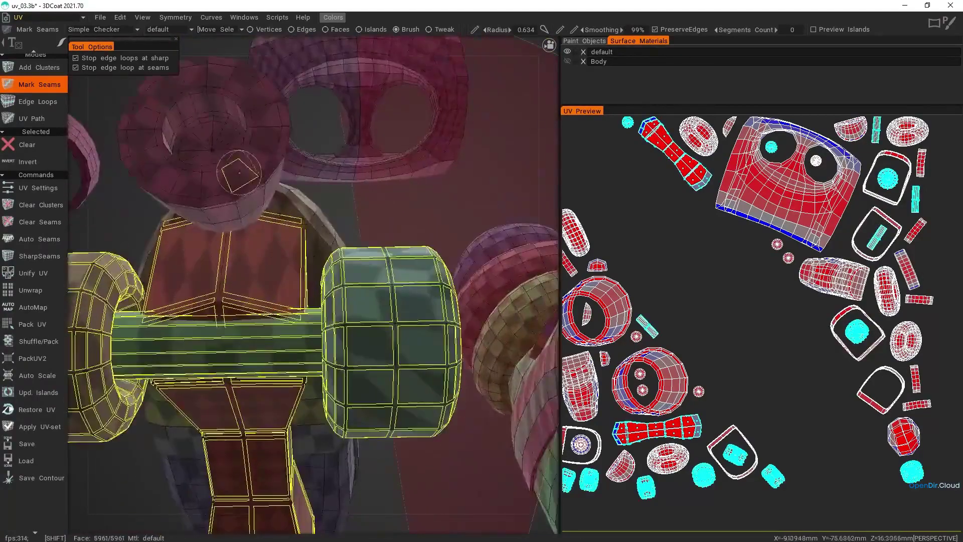
Step: Add the purple skate's toe stop and its two outer wheel hubs to the selection
left_click(240, 168, "shift")
scroll(239, 201, "down", 6)
left_click_drag(301, 250, 426, 359, "alt")
scroll(426, 351, "up", 6)
middle_click_drag(501, 321, 394, 305, "alt")
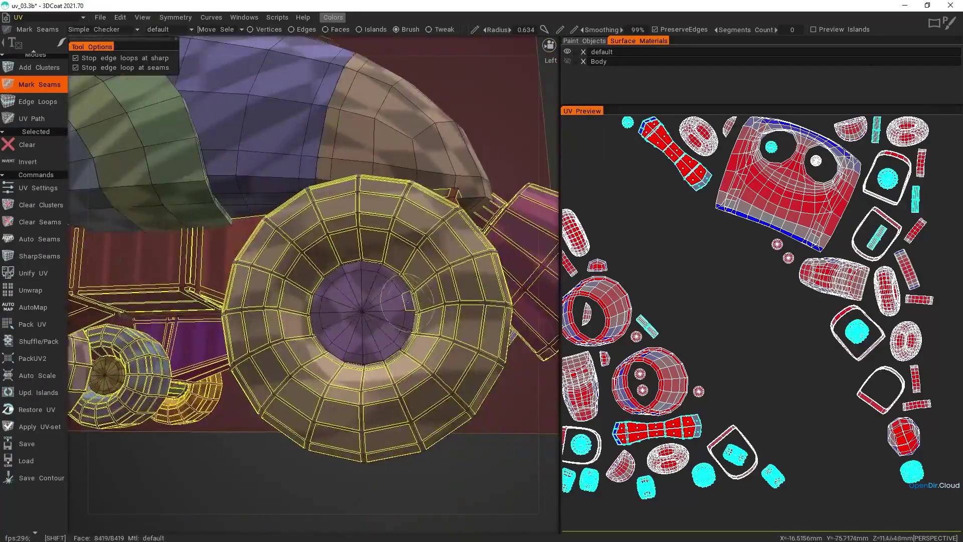
left_click(407, 302, "shift")
scroll(407, 302, "down", 5)
middle_click_drag(281, 316, 407, 301, "alt")
scroll(406, 301, "up", 5)
left_click(403, 301, "shift")
scroll(404, 301, "down", 6)
left_click_drag(401, 302, 365, 298, "alt")
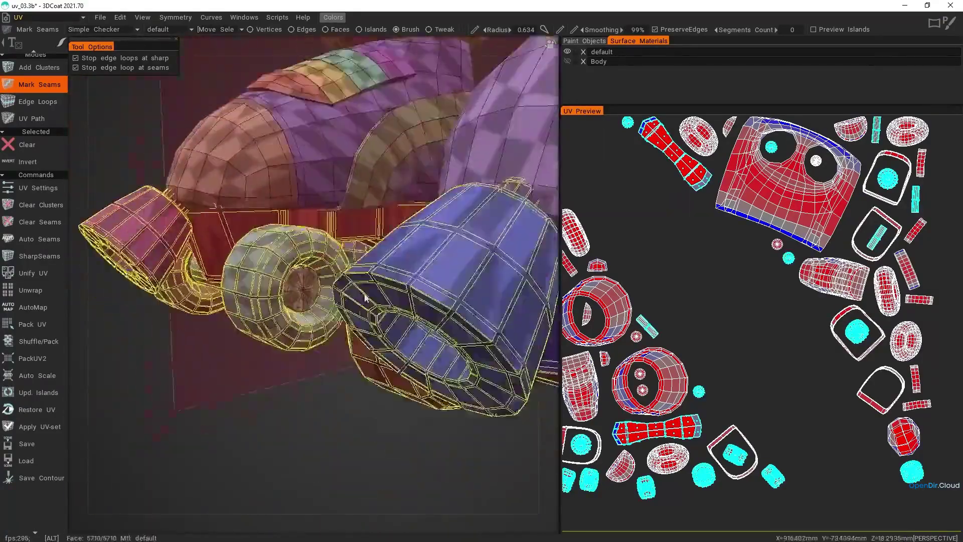
Step: Add the purple skate's inner wheel hubs to the selection
scroll(301, 296, "up", 6)
middle_click_drag(288, 296, 336, 301, "alt")
left_click(335, 291, "shift")
scroll(335, 291, "down", 6)
left_click_drag(335, 291, 355, 239, "alt")
scroll(355, 277, "up", 6)
left_click(355, 276, "shift")
scroll(356, 274, "down", 5)
Step: Add the green skate's inner wheel hubs to the selection
scroll(354, 239, "up", 6)
left_click(365, 238, "shift")
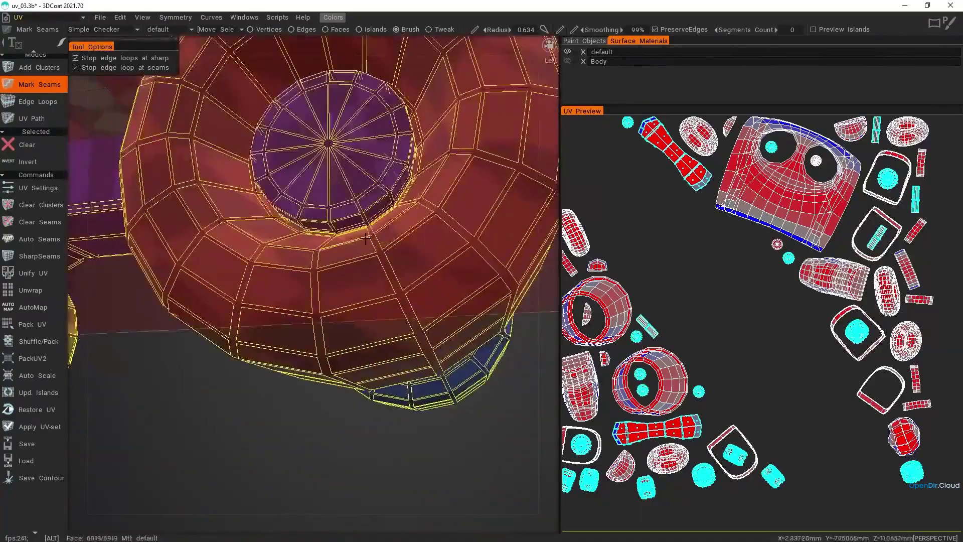
scroll(365, 238, "down", 6)
middle_click_drag(365, 238, 501, 256, "alt")
scroll(321, 216, "up", 6)
left_click_drag(326, 219, 328, 215, "alt")
left_click(328, 216, "shift")
scroll(321, 212, "down", 6)
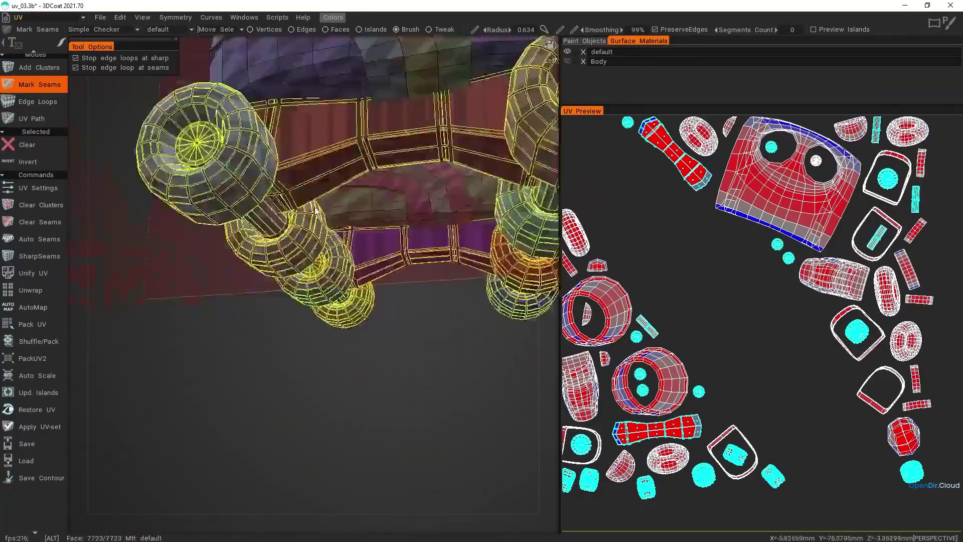
scroll(316, 211, "down", 6)
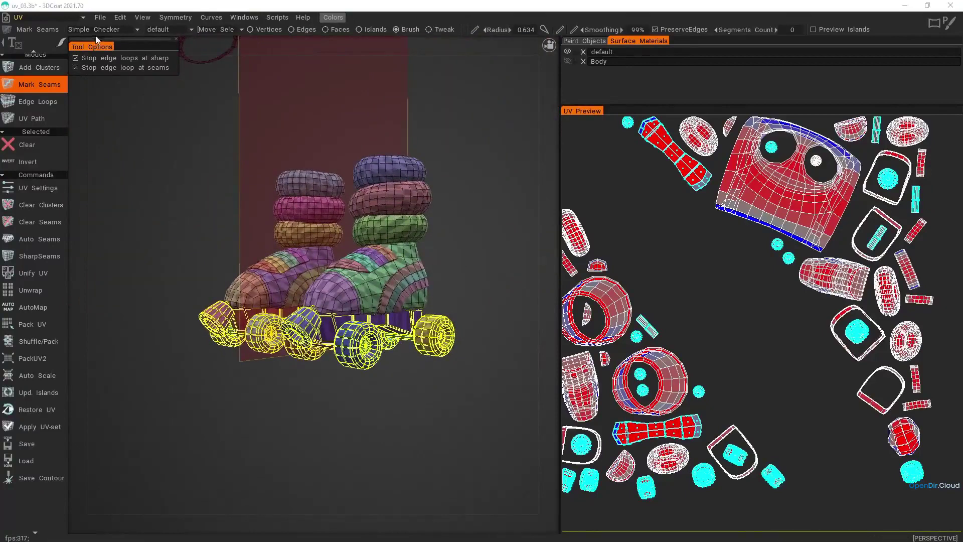
Step: Create a 2048 × 2048 UV-set named Plastic and move the selected skate parts into it
left_click(173, 30)
left_click(185, 67)
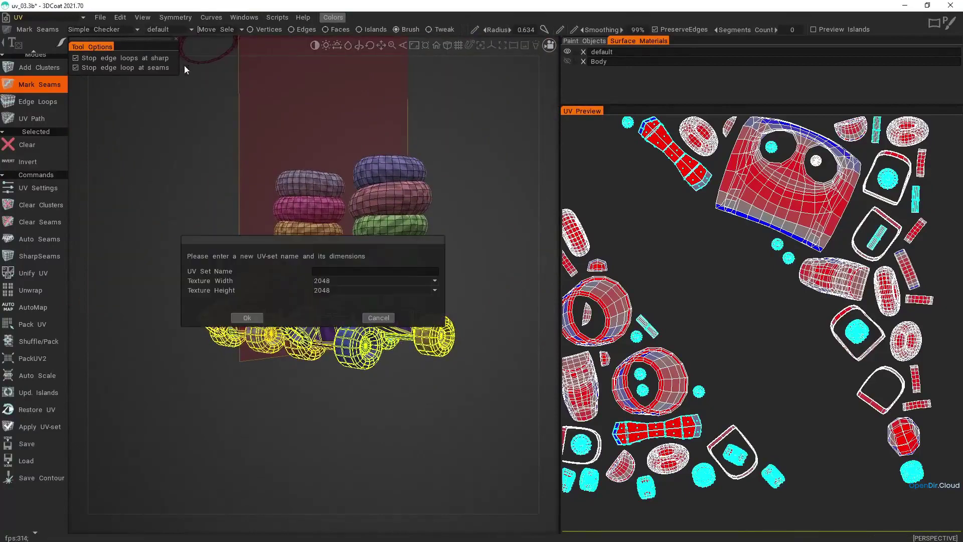
left_click(339, 270)
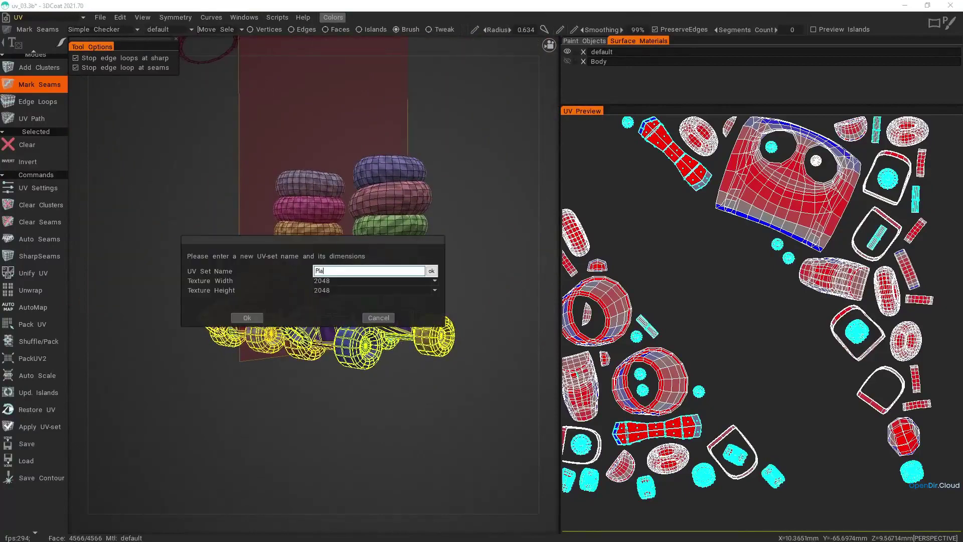
left_click(251, 318)
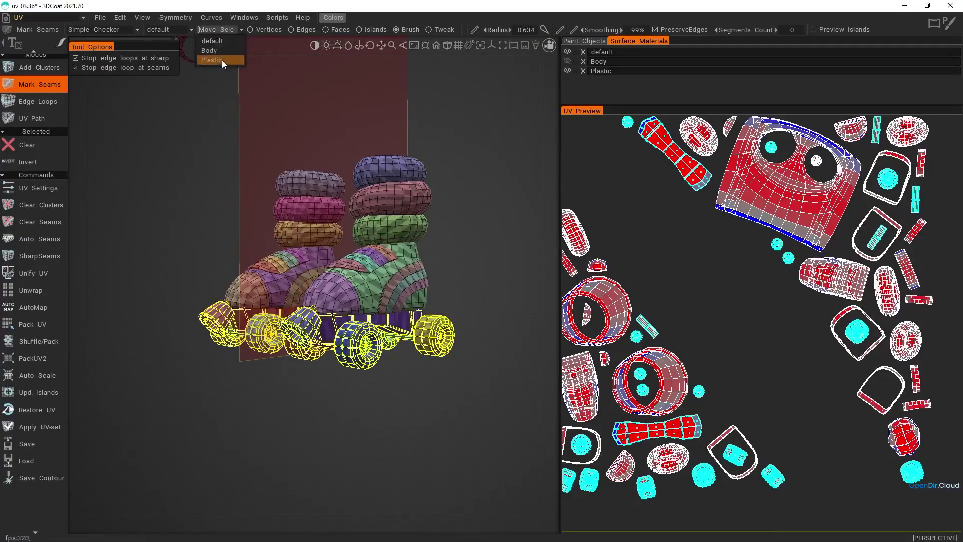
left_click(222, 59)
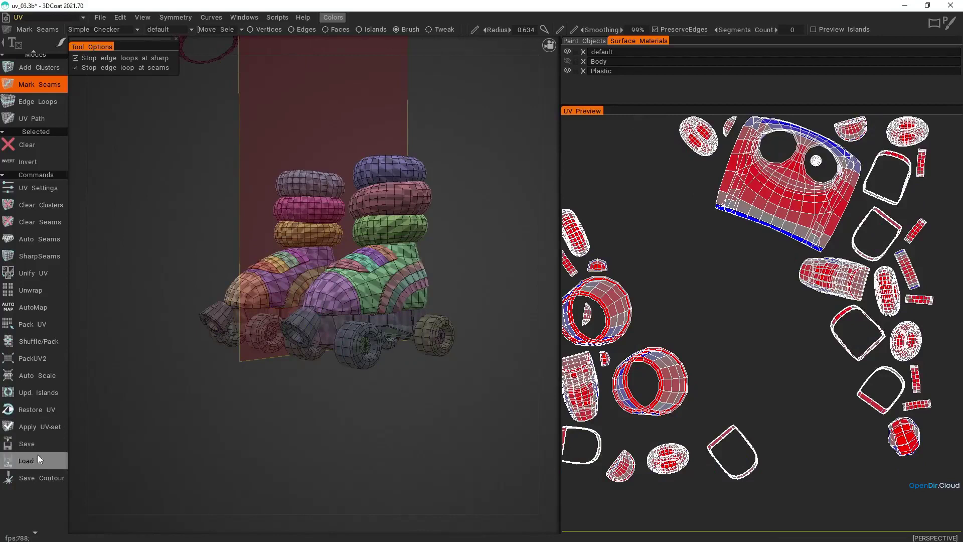
Step: Apply the UV-set and hide the Plastic surface material
left_click(45, 429)
left_click(235, 302)
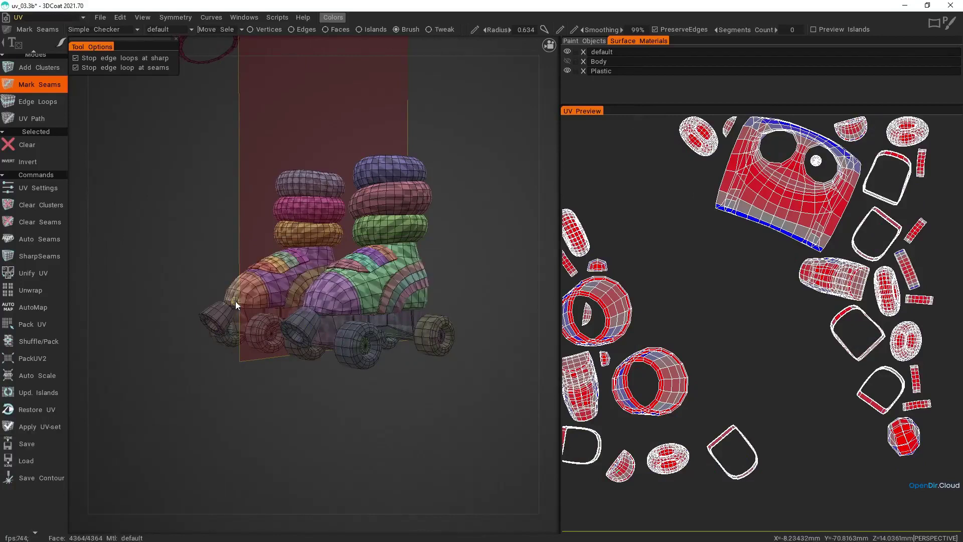
left_click(567, 70)
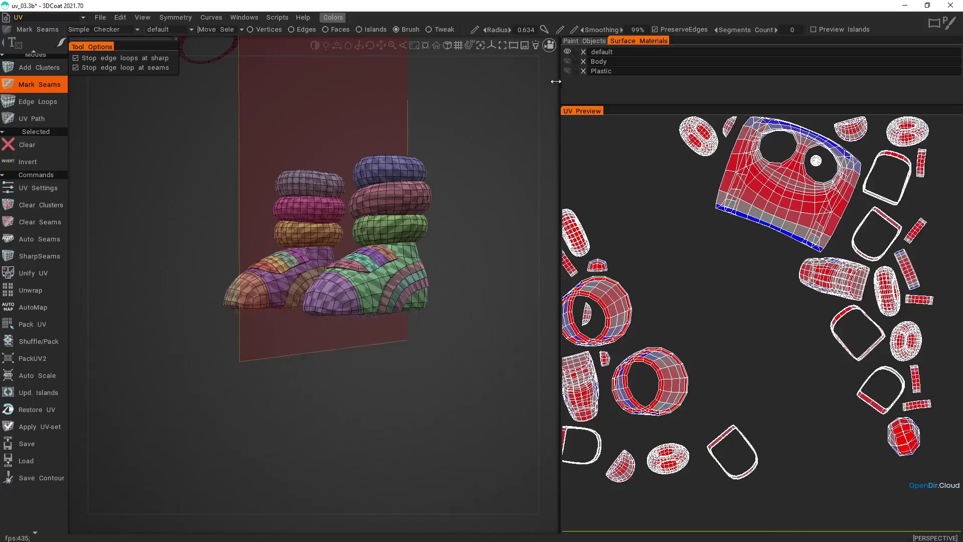
Step: Rename the default surface material to Cloth
right_click_drag(476, 120, 459, 169, "alt")
middle_click_drag(459, 169, 411, 315, "alt")
left_click_drag(411, 315, 396, 208, "alt")
double_click(617, 51)
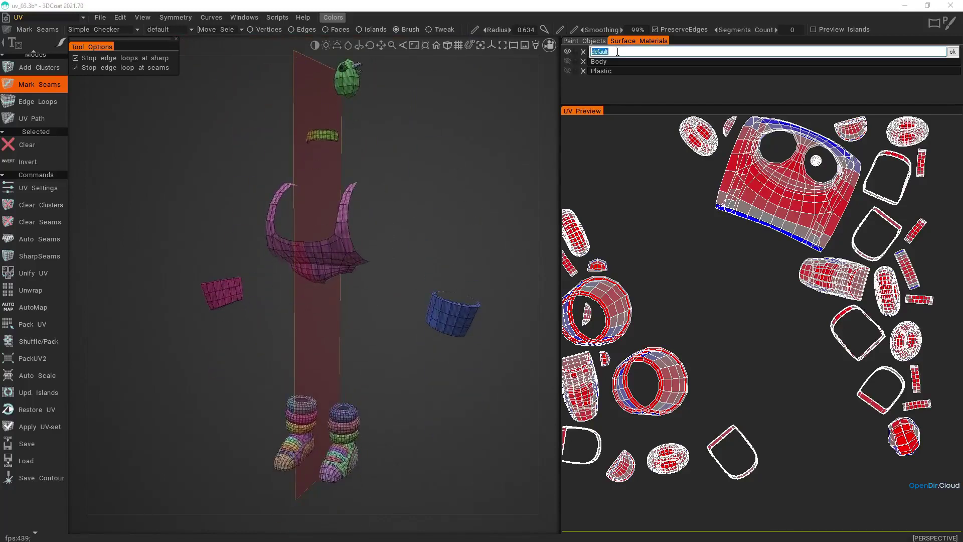
key("Escape")
Step: Rename the current default UV-set to Cloth and apply it
left_click(168, 29)
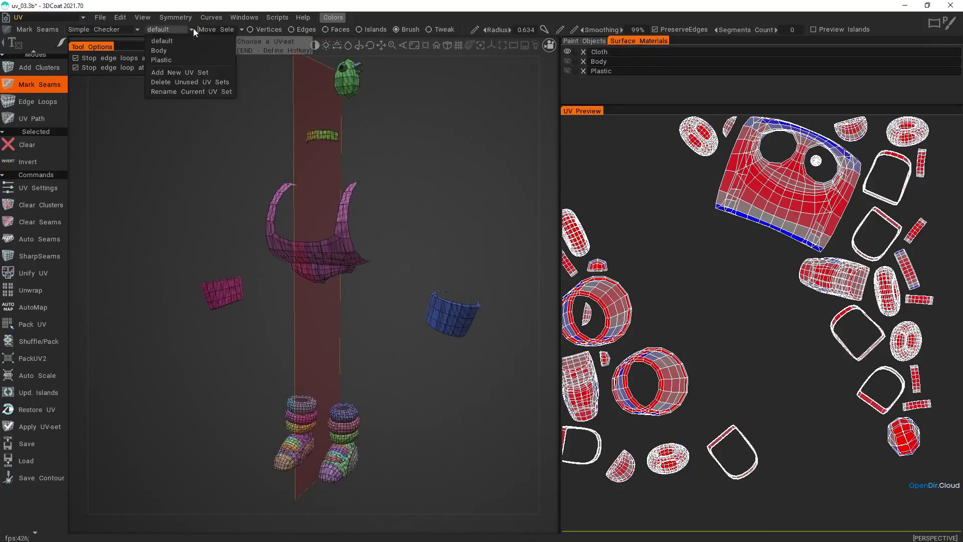
left_click(186, 92)
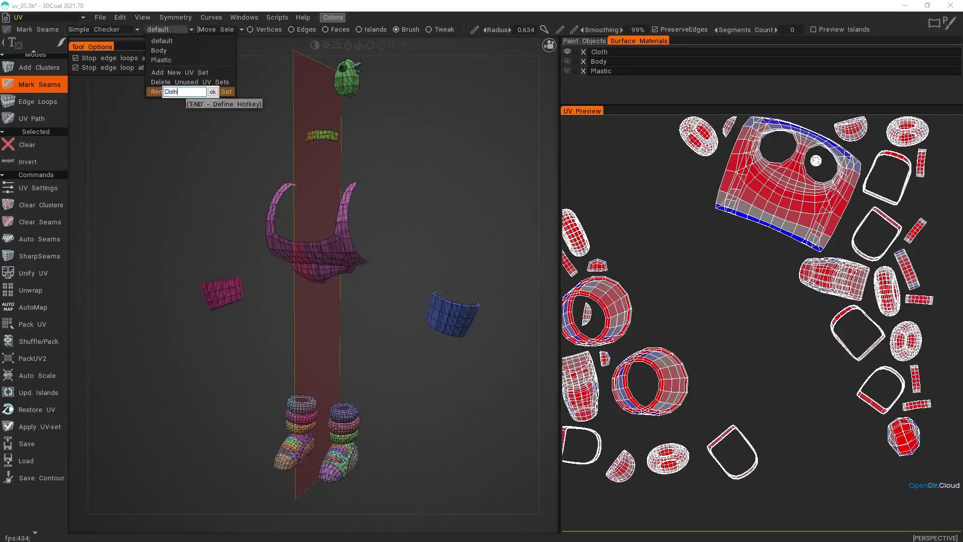
type("Cloth")
key("Return")
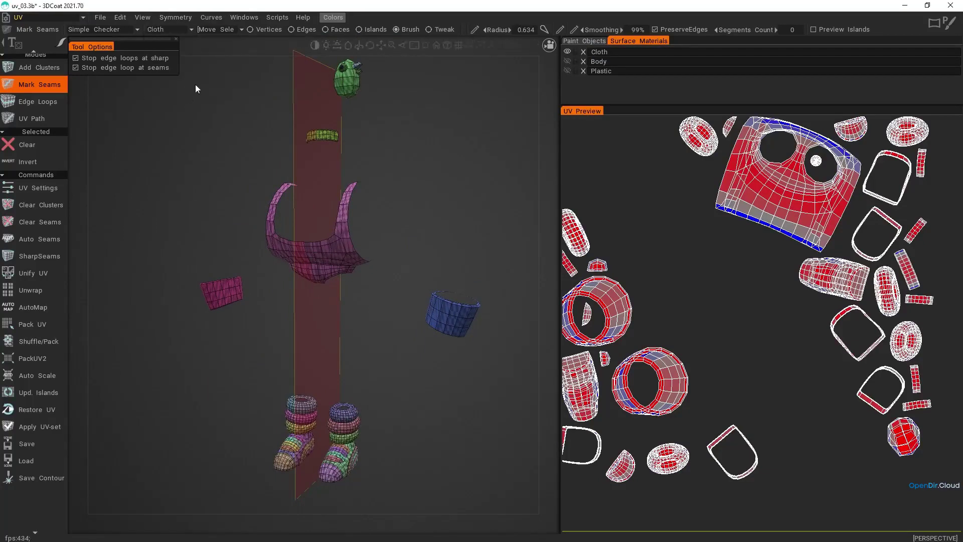
left_click(48, 431)
left_click(248, 301)
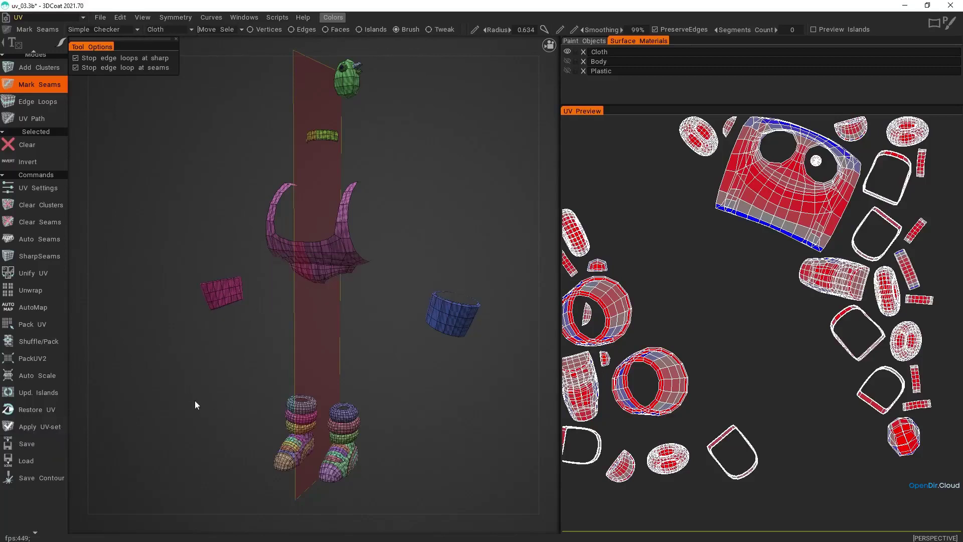
Step: Mark seams along the edges of the bird's upper and lower beak
scroll(654, 291, "down", 3)
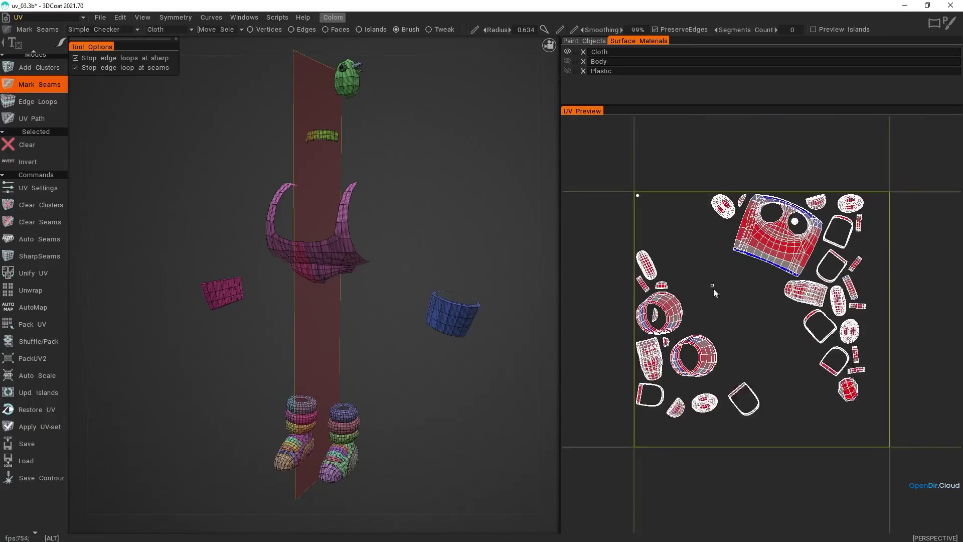
middle_click_drag(713, 287, 735, 301, "alt")
scroll(370, 187, "up", 3)
middle_click_drag(370, 55, 382, 222, "alt")
left_click_drag(381, 224, 377, 281, "alt")
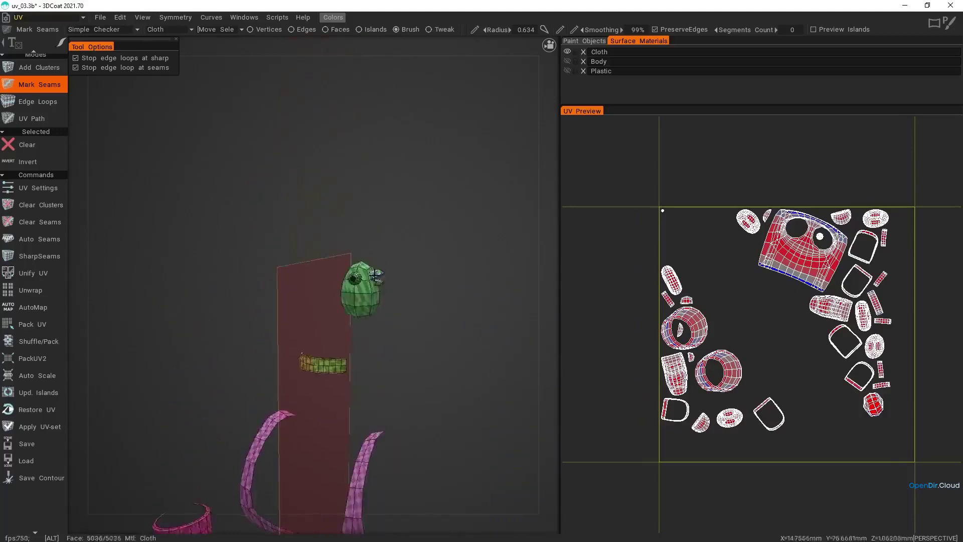
scroll(391, 286, "up", 5)
left_click_drag(458, 329, 365, 324, "alt")
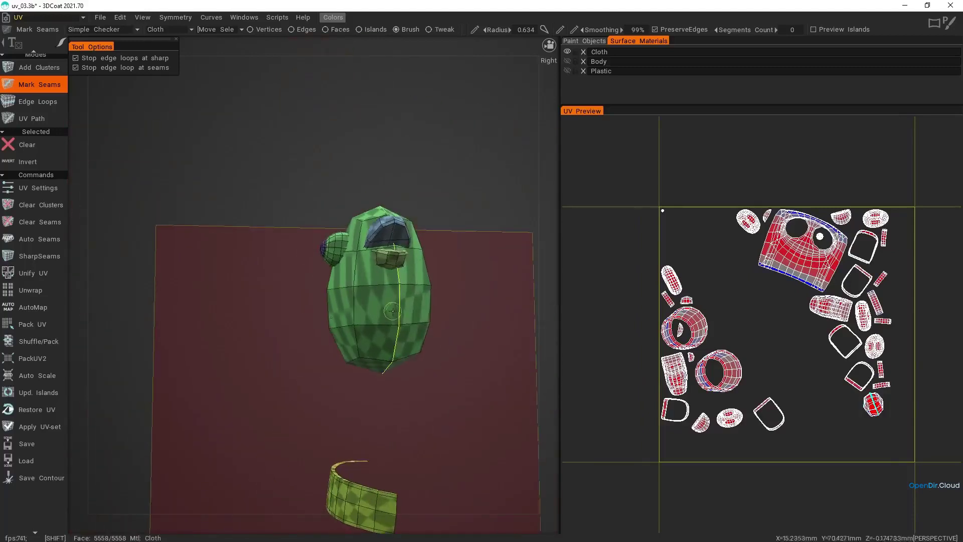
left_click_drag(351, 300, 320, 203, "alt")
left_click(451, 229, "shift")
left_click(442, 188, "shift")
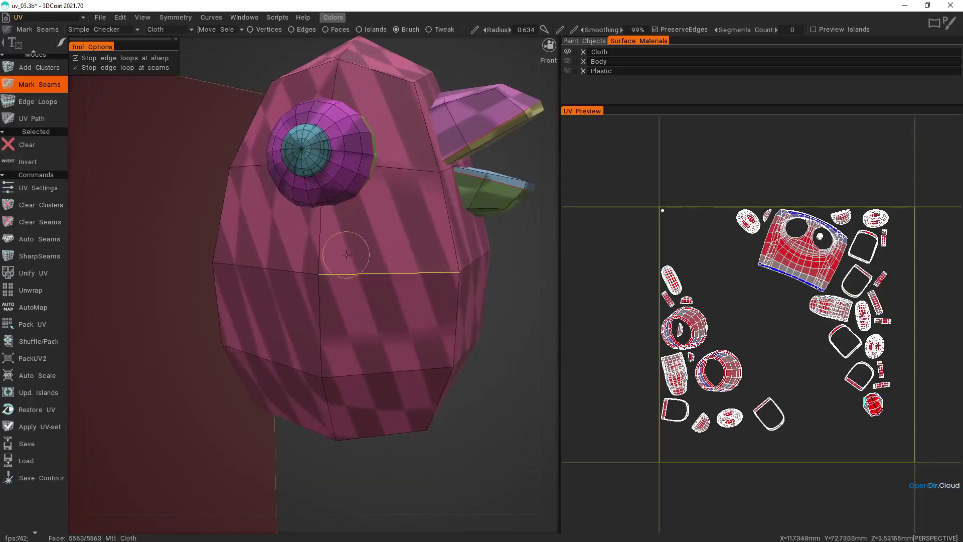
Step: Mark seams across the garment's crotch, sides and shoulder straps to separate its front from its back
mouse_move(346, 255)
left_mouse_down("alt")
mouse_move(319, 200)
mouse_move(331, 340)
mouse_move(316, 189)
mouse_move(151, 180)
mouse_move(202, 214)
mouse_move(359, 198)
mouse_move(349, 146)
mouse_move(313, 163)
left_mouse_up("alt")
left_click_drag(349, 251, 392, 287, "alt")
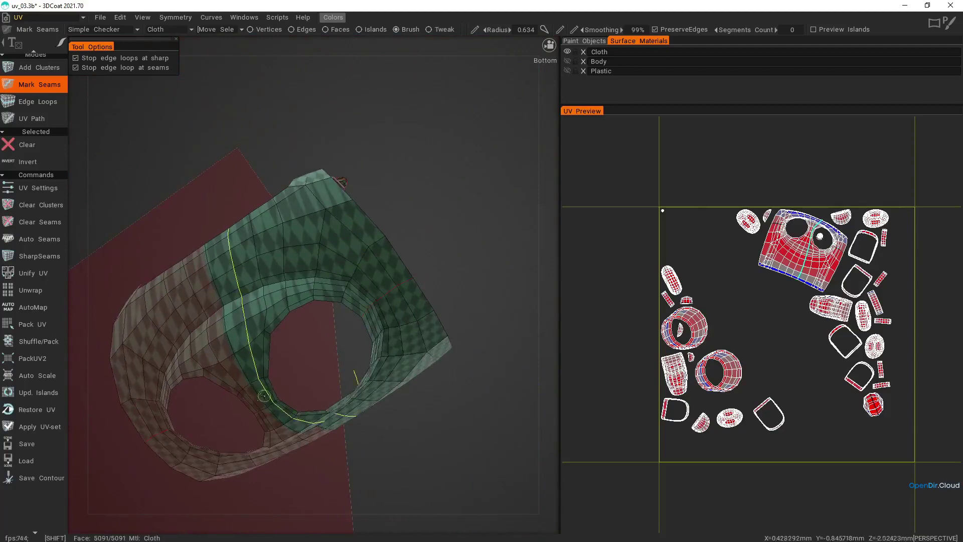
mouse_move(264, 395)
left_mouse_down("alt")
mouse_move(282, 344)
mouse_move(272, 390)
left_mouse_up("alt")
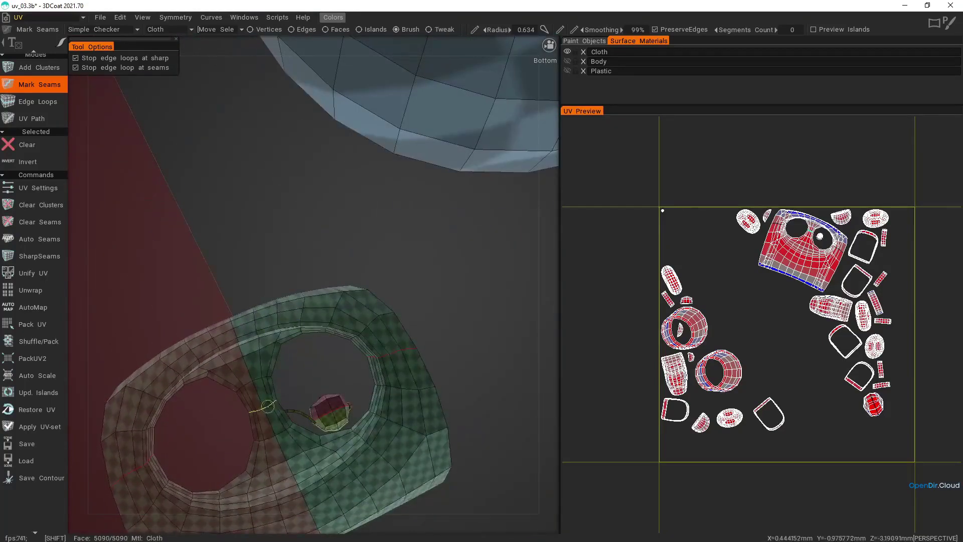
left_click_drag(255, 351, 316, 361, "alt")
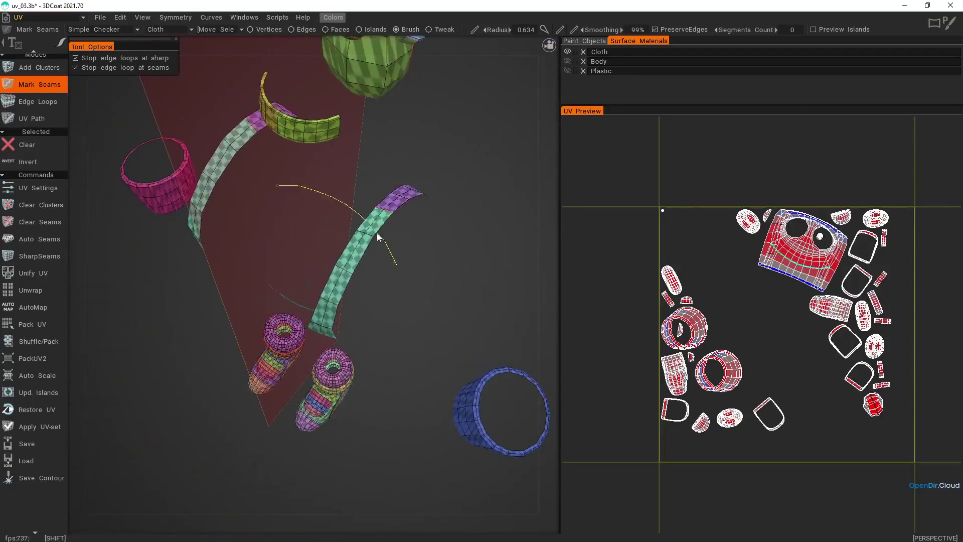
left_click_drag(381, 231, 453, 329, "alt")
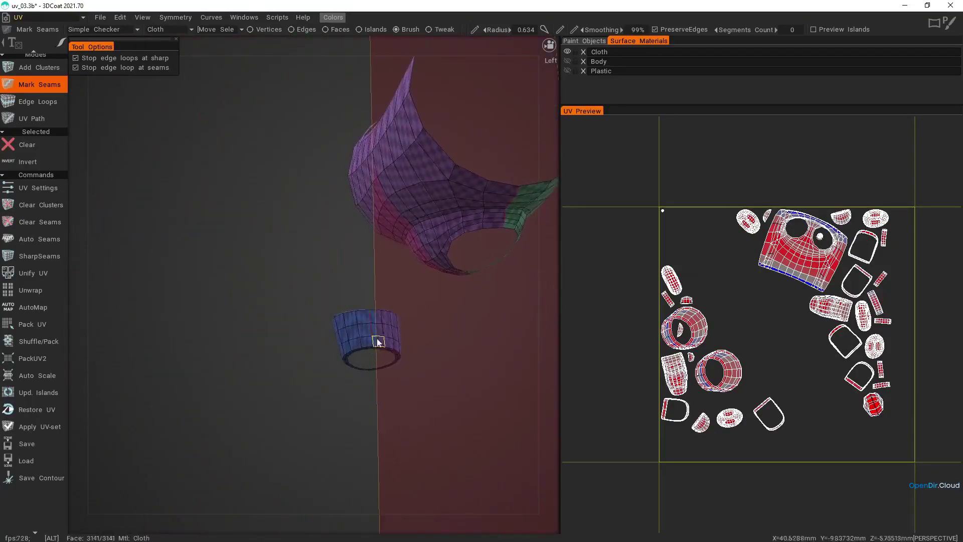
Step: Mark a lengthwise seam on the arm cuffs
left_click_drag(378, 342, 370, 261, "alt")
right_click_drag(370, 260, 391, 351, "alt")
left_click_drag(391, 351, 351, 346, "alt")
Step: Mark vertical seams down the back of the padded ankle rings above both shoes
middle_click_drag(270, 307, 351, 331, "alt")
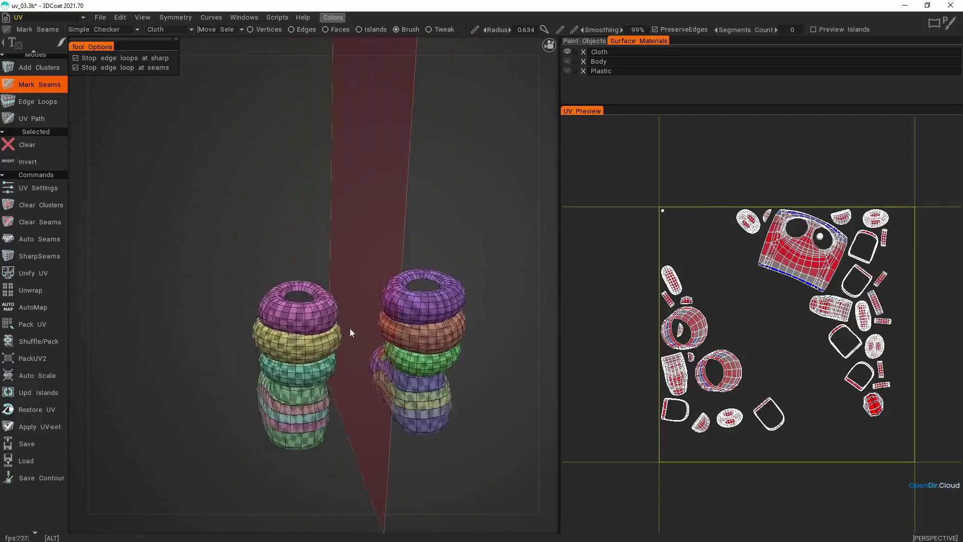
right_click_drag(350, 331, 357, 381, "alt")
left_click_drag(357, 381, 372, 357, "alt")
middle_click_drag(372, 357, 341, 318, "alt")
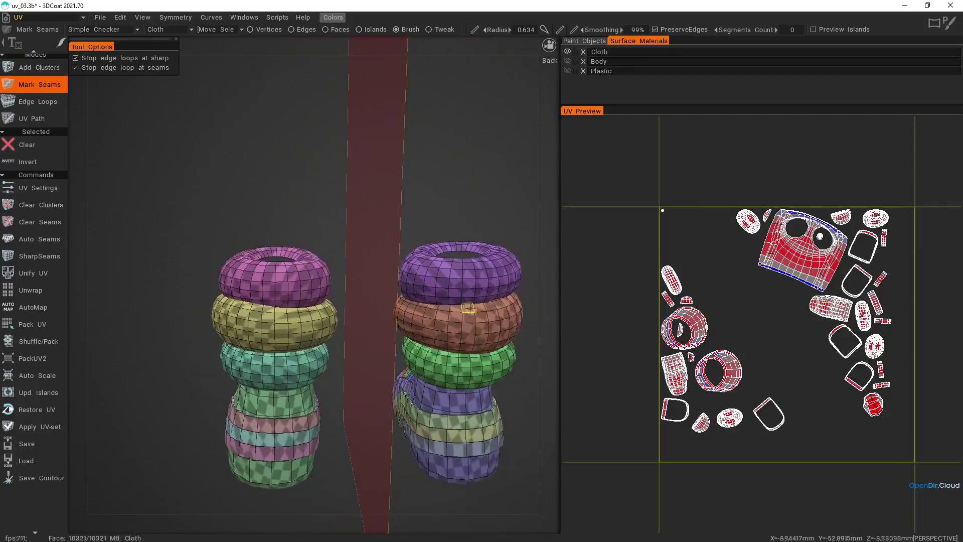
left_click_drag(325, 245, 303, 281, "alt")
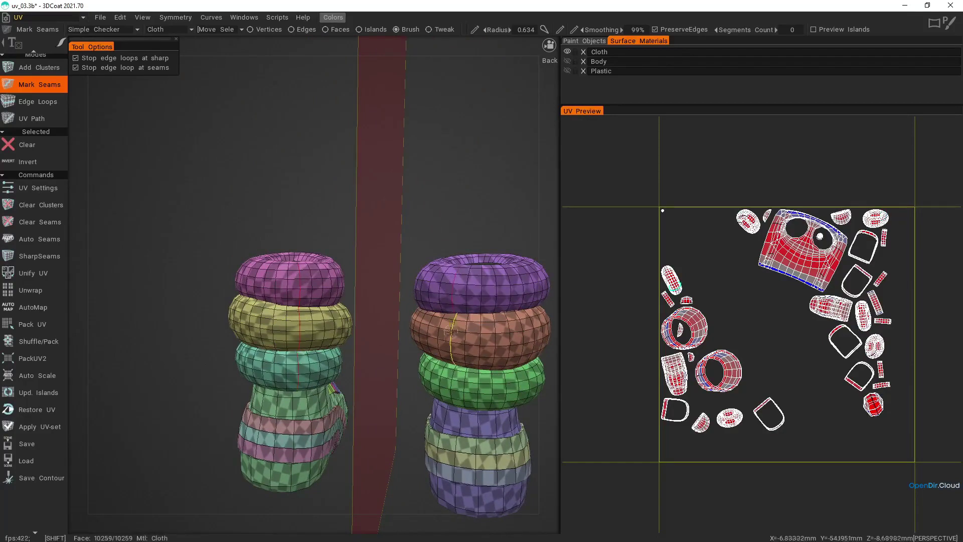
right_click_drag(441, 401, 441, 366, "alt")
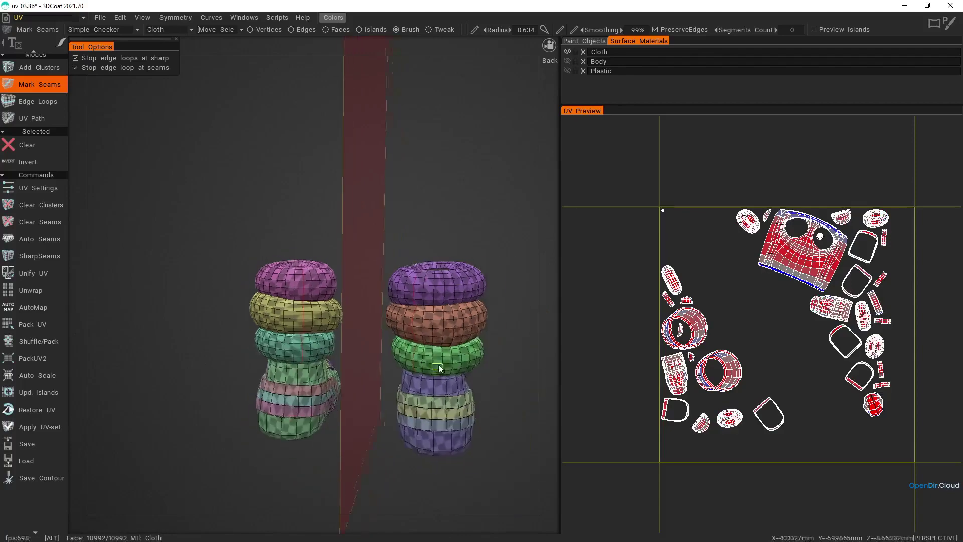
left_click_drag(441, 366, 389, 299, "alt")
Step: Mark seams across the middle of the stripe bands on the underside of the shoes
scroll(389, 300, "up", 5)
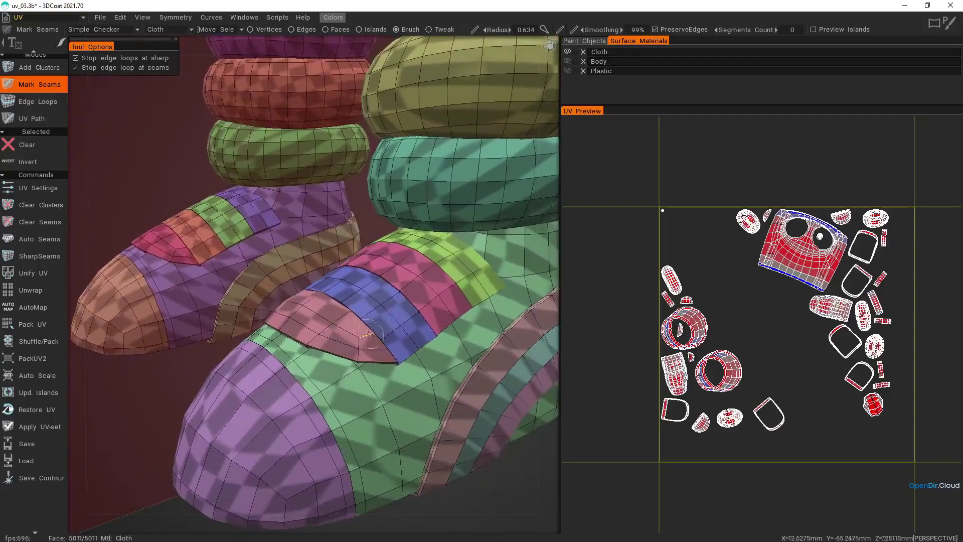
mouse_move(368, 333)
left_mouse_down("alt")
mouse_move(381, 320)
mouse_move(401, 336)
mouse_move(378, 251)
mouse_move(401, 284)
mouse_move(424, 296)
mouse_move(407, 311)
mouse_move(377, 309)
mouse_move(439, 200)
mouse_move(450, 149)
mouse_move(443, 160)
left_mouse_up("alt")
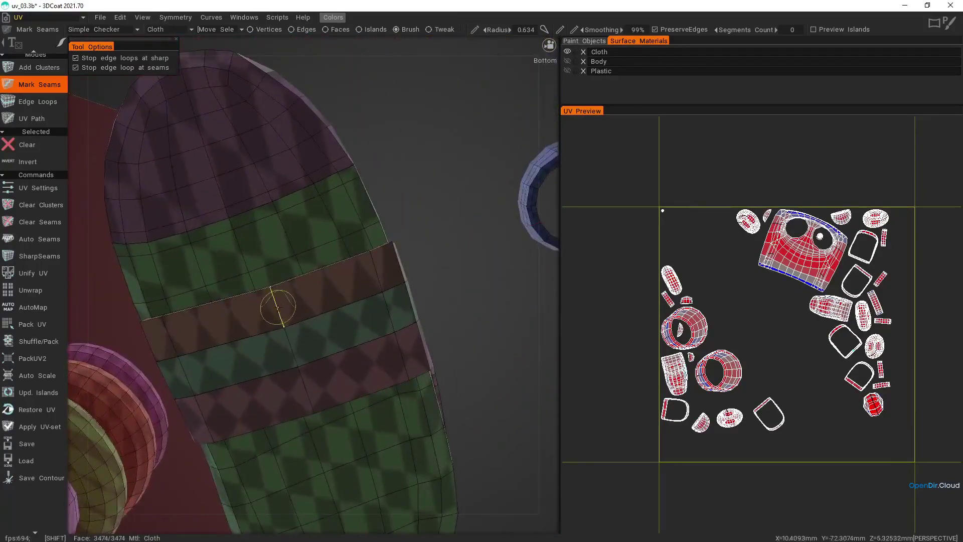
left_click_drag(307, 390, 251, 319, "alt")
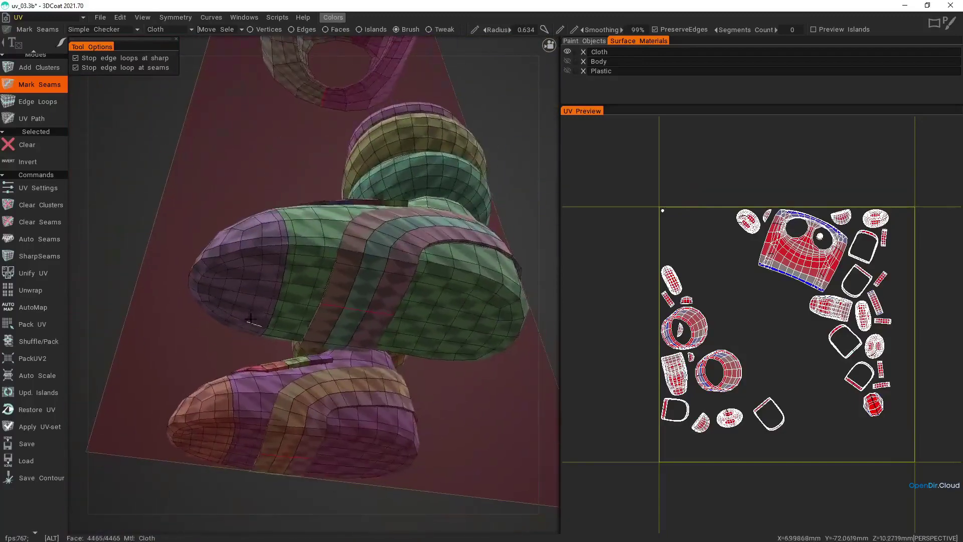
Step: Mark seams around the shoes' soles, continuing around the toe caps, and down the middle of the heels
left_click(305, 244, "shift")
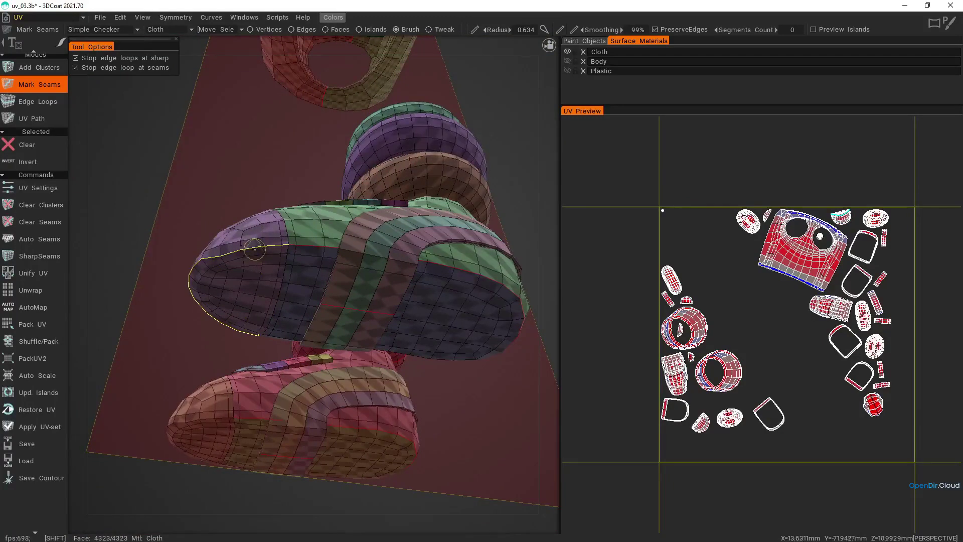
left_click_drag(255, 249, 375, 300, "alt")
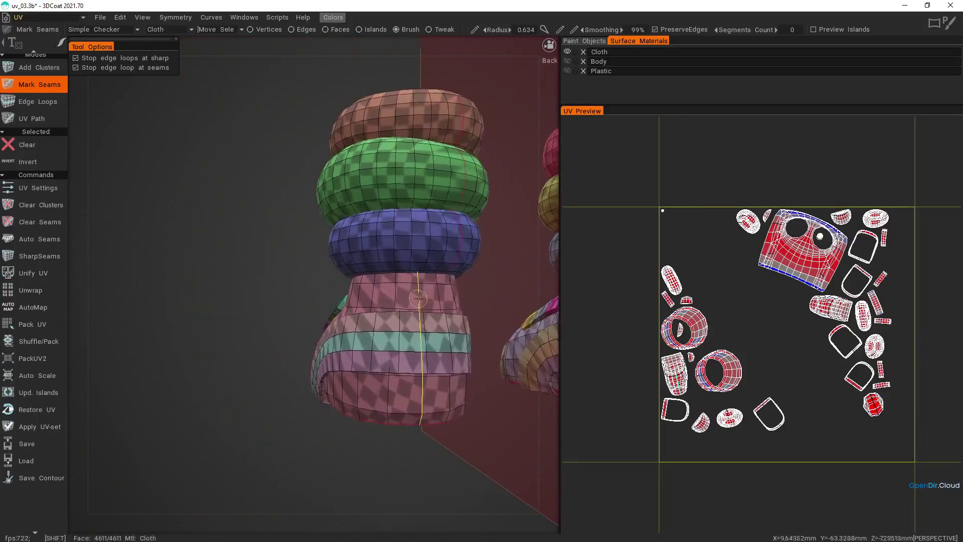
right_click_drag(388, 354, 338, 312, "alt")
Step: Unwrap all the islands of the Cloth UV-set
left_click_drag(337, 312, 595, 343, "alt")
right_click_drag(344, 378, 328, 359, "alt")
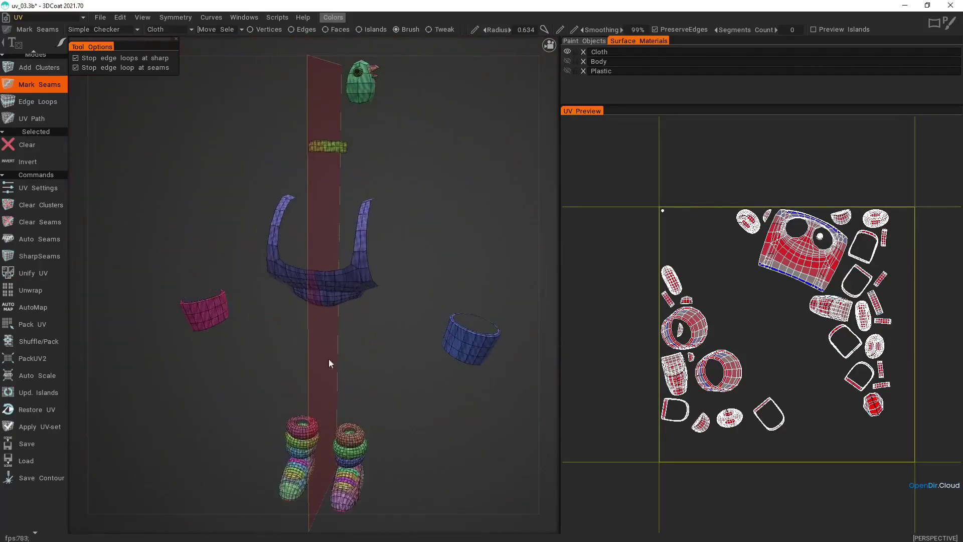
left_click(38, 293)
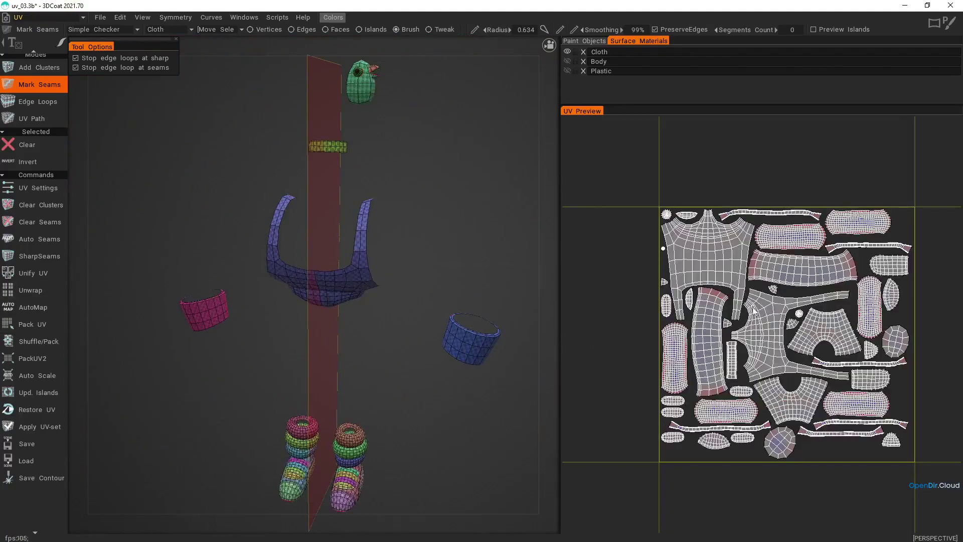
scroll(770, 307, "up", 3)
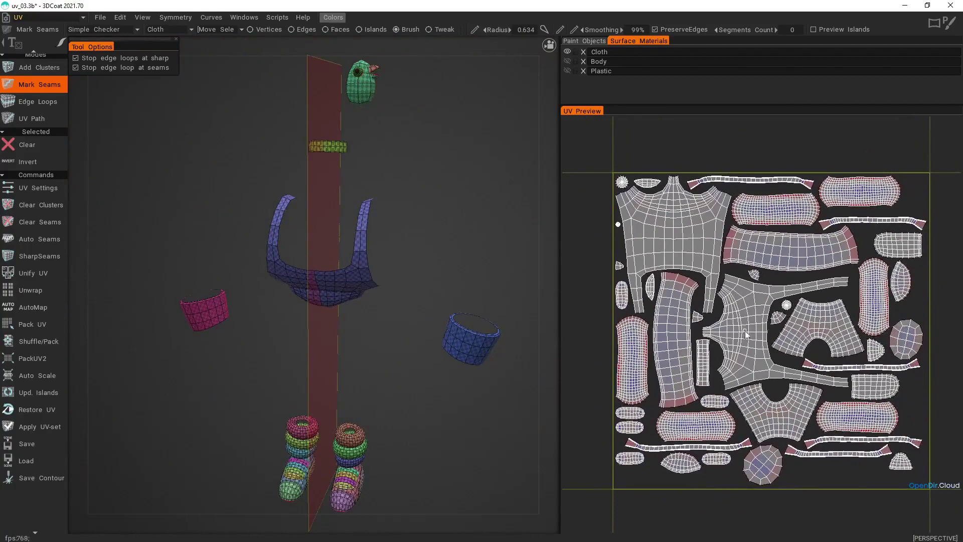
Step: Load the Arrows image from the Ref folder as the custom checker texture
left_click(137, 30)
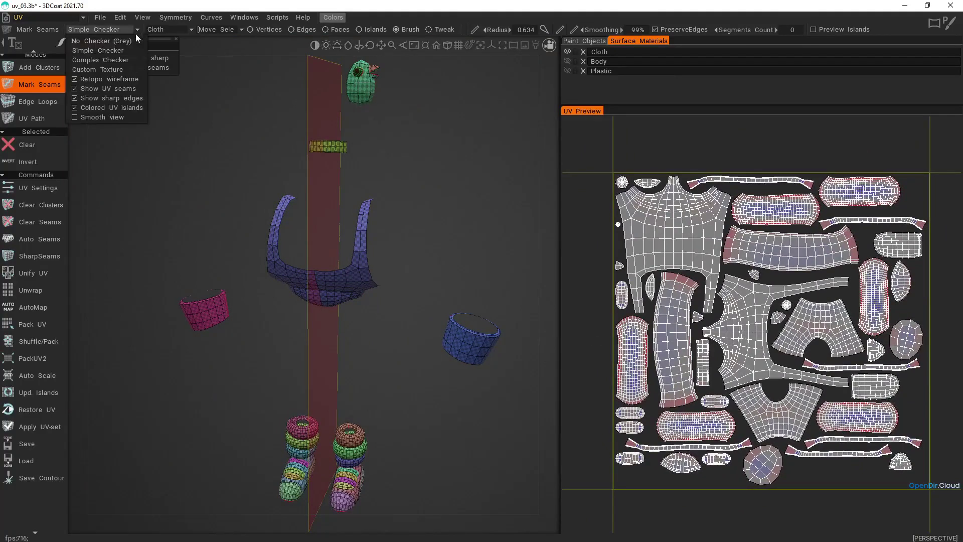
left_click(124, 70)
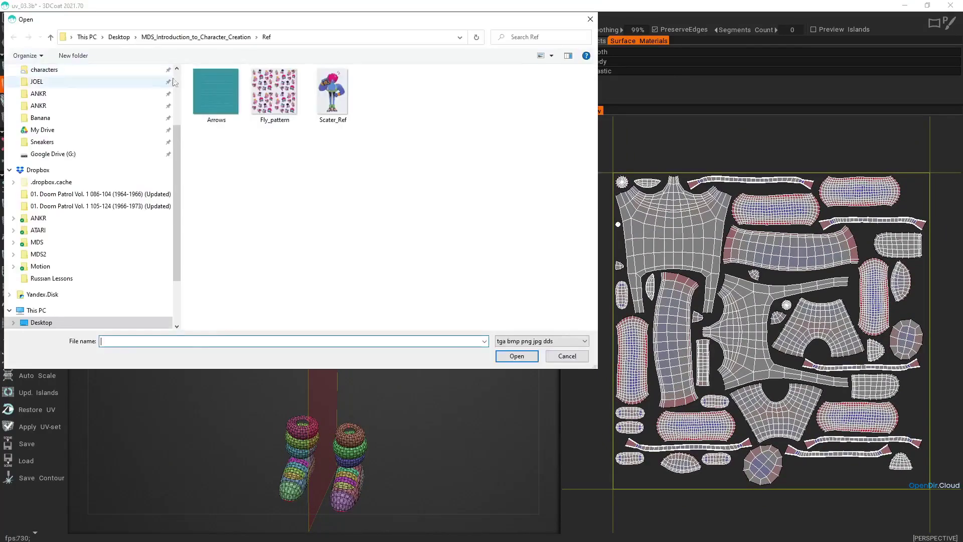
double_click(221, 90)
Step: Rotate the UV island of the top's front piece 90° clockwise
right_click_drag(361, 258, 381, 296, "alt")
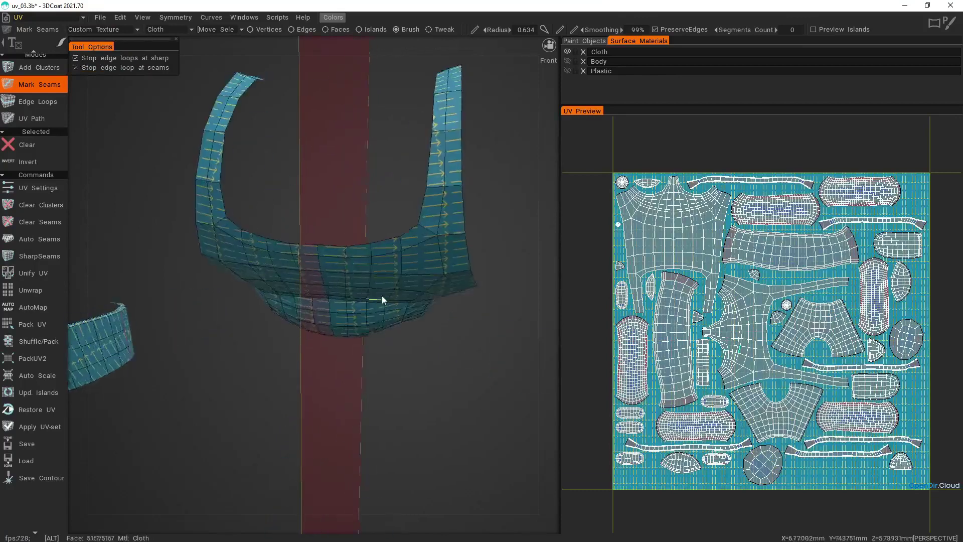
left_click_drag(381, 296, 392, 267, "alt")
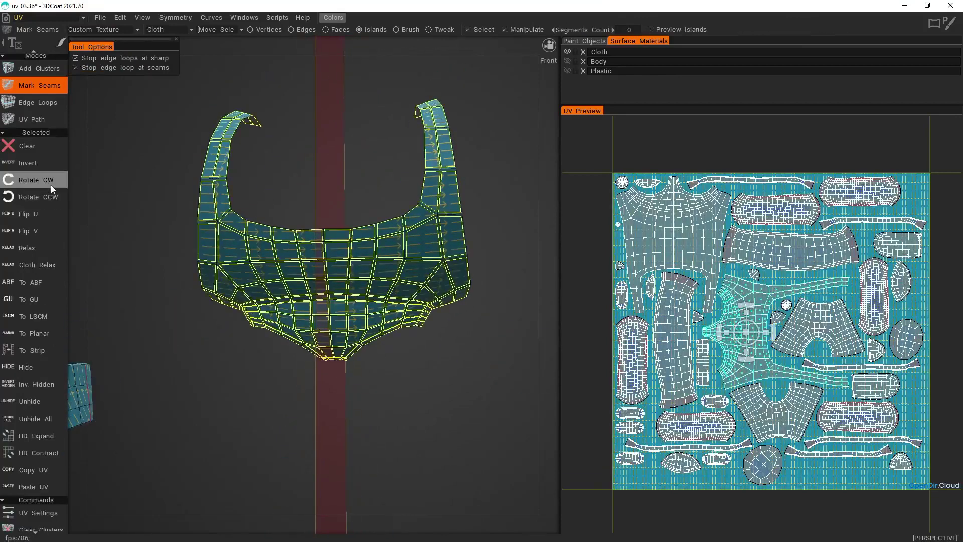
left_click(51, 185)
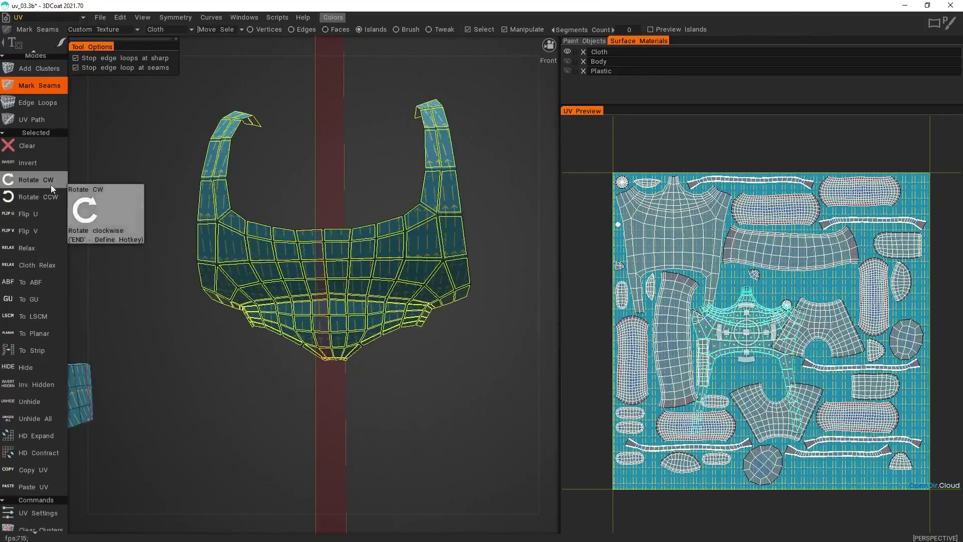
Step: Rotate the UV island of the top's back piece 180° with two clockwise turns
left_click_drag(266, 291, 98, 303, "alt")
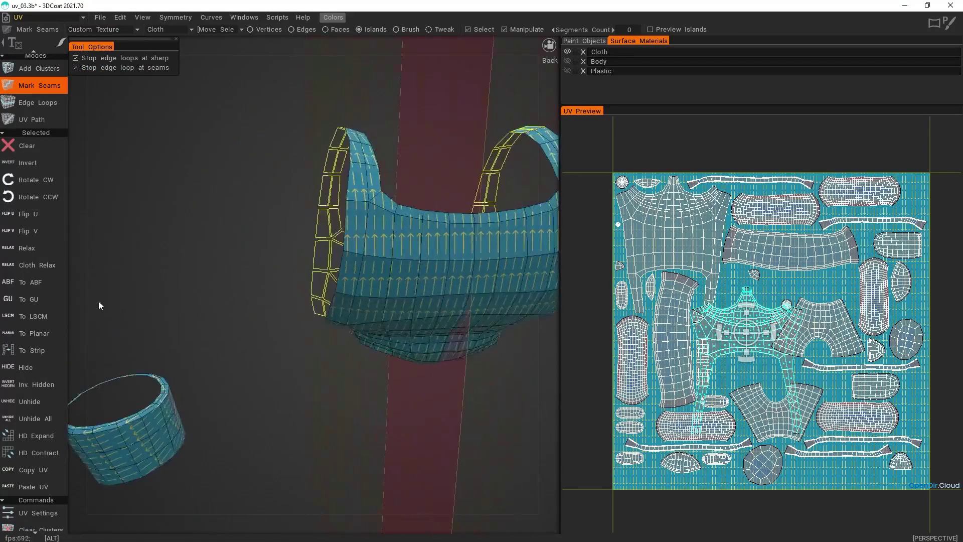
left_click(435, 276)
left_click(40, 181)
left_click(40, 182)
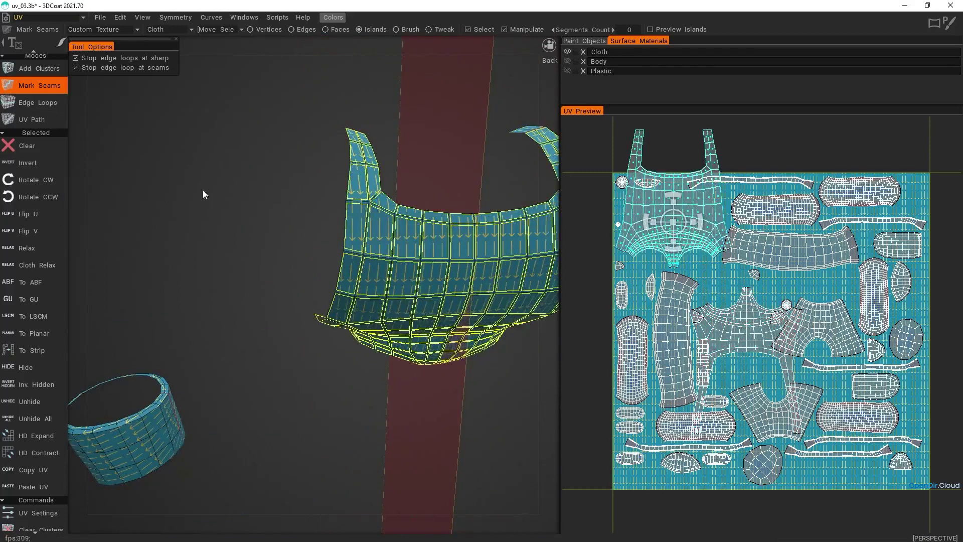
Step: Straighten the UV island of the small curved band above the top with To Strip
left_click_drag(497, 294, 340, 360, "alt")
left_click(346, 358)
mouse_move(655, 382)
right_mouse_down("alt")
mouse_move(694, 358)
mouse_move(651, 386)
right_mouse_up("alt")
middle_click_drag(651, 386, 697, 338, "alt")
left_click(39, 355)
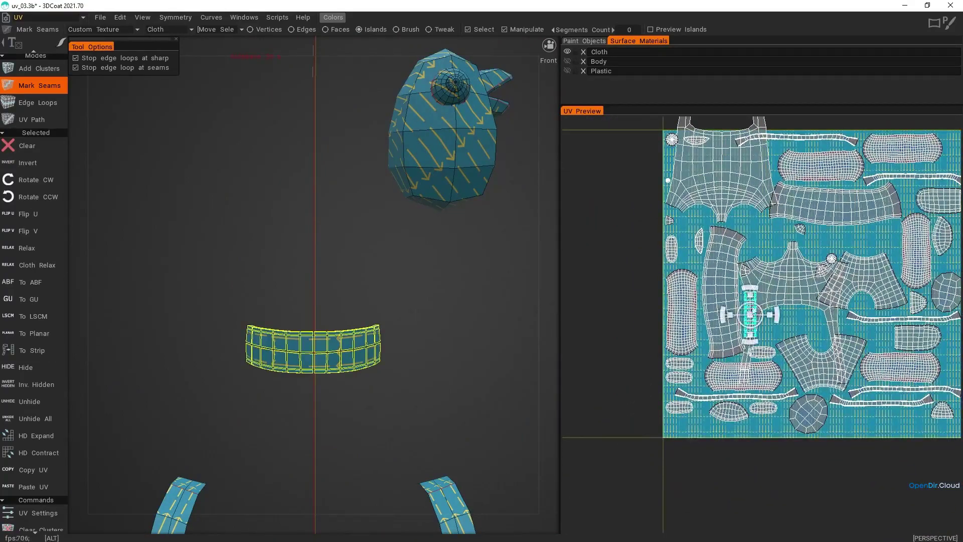
Step: Select the UV islands of both armbands and straighten them with To Strip
mouse_move(707, 281)
right_mouse_down("alt")
mouse_move(712, 412)
mouse_move(704, 272)
right_mouse_up("alt")
right_click_drag(389, 261, 340, 416, "alt")
middle_click_drag(340, 416, 332, 293, "alt")
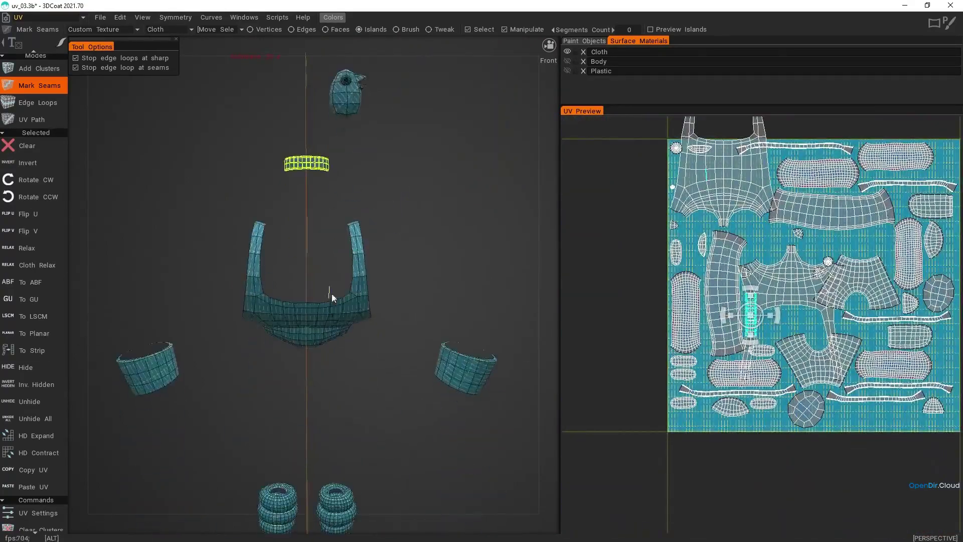
mouse_move(332, 293)
left_mouse_down("alt")
mouse_move(314, 265)
mouse_move(320, 302)
left_mouse_up("alt")
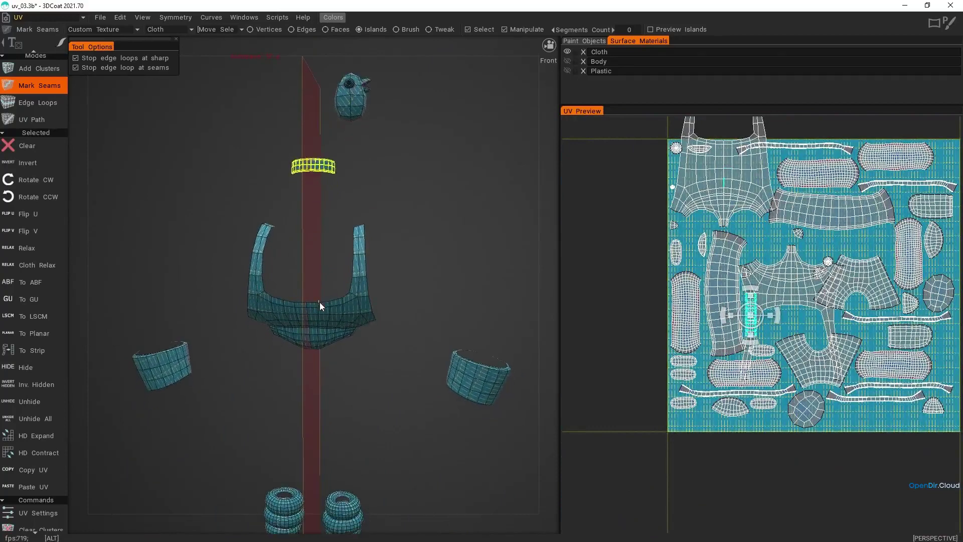
middle_click_drag(477, 374, 448, 270, "alt")
scroll(448, 270, "up", 2)
left_click(518, 270)
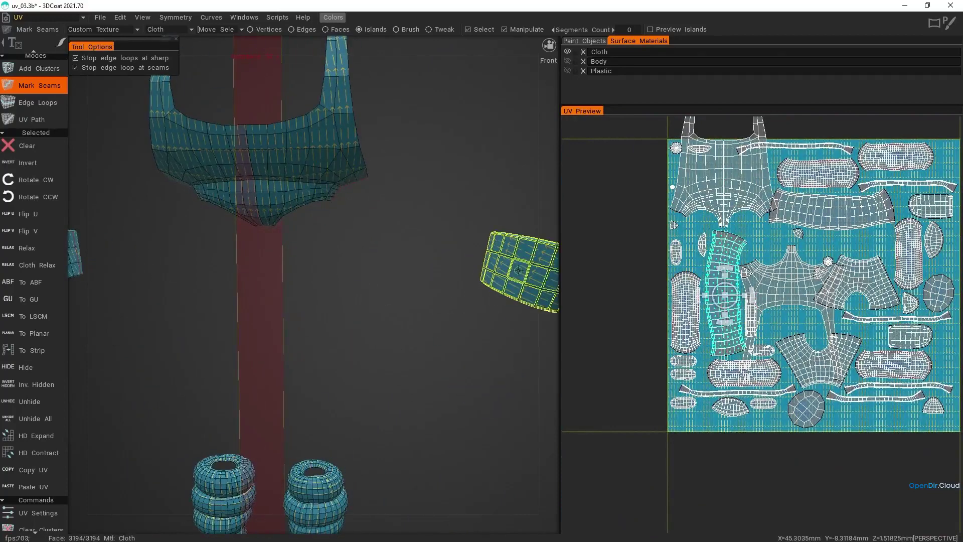
left_click(834, 215)
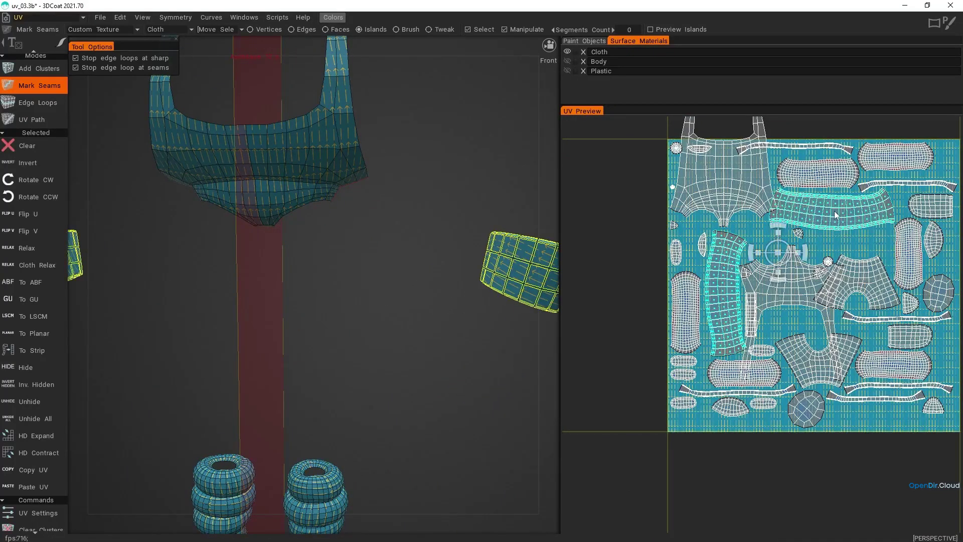
left_click(37, 350)
Step: Rotate the UV strip of the armband on the character's right arm 90° clockwise
middle_click_drag(269, 317, 587, 351, "alt")
scroll(335, 303, "up", 3)
left_click_drag(335, 302, 354, 298, "alt")
left_click(353, 301)
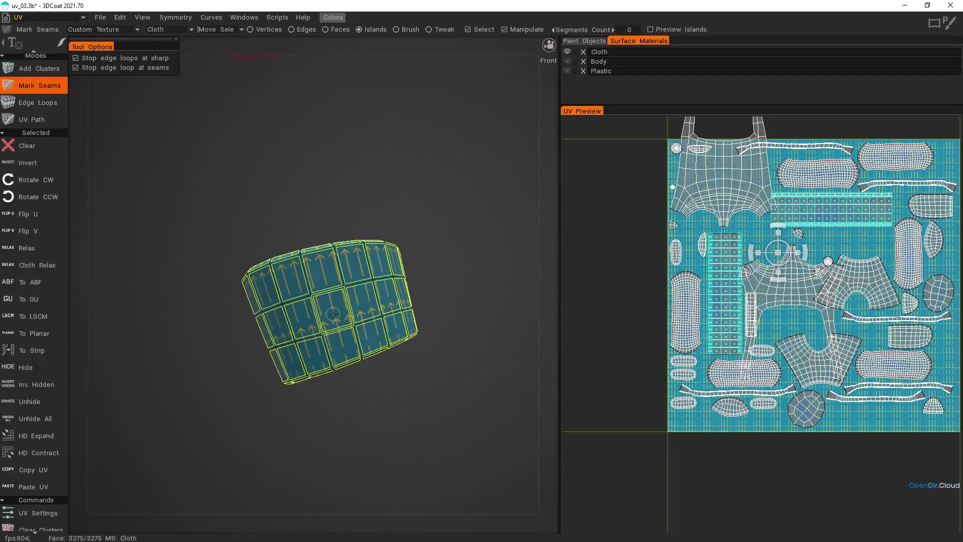
left_click(50, 179)
Step: Rotate the UV strip of the armband on the character's left arm 180° with two clockwise turns
middle_click_drag(437, 297, 76, 296, "alt")
scroll(366, 297, "down", 5)
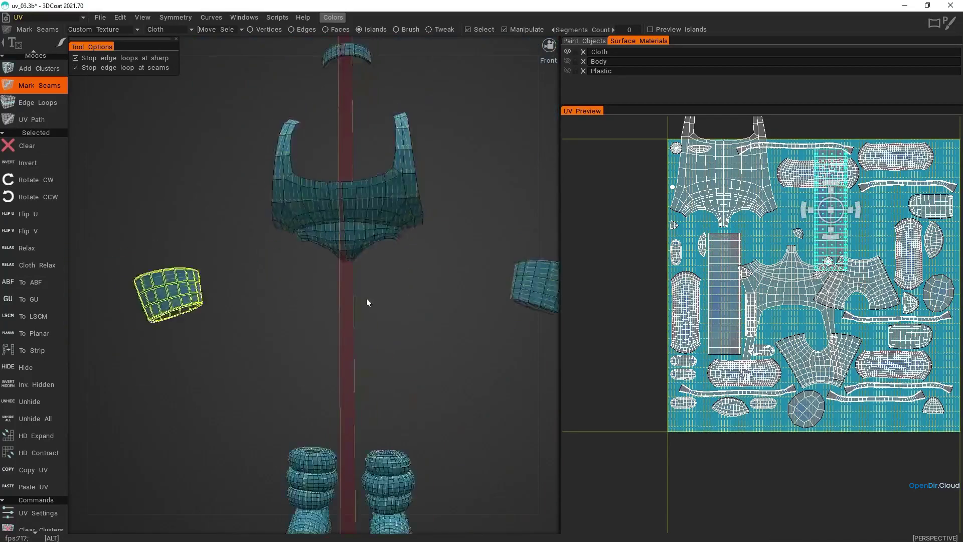
middle_click_drag(366, 297, 157, 319, "alt")
scroll(319, 331, "up", 3)
left_click(318, 337)
left_click(47, 182)
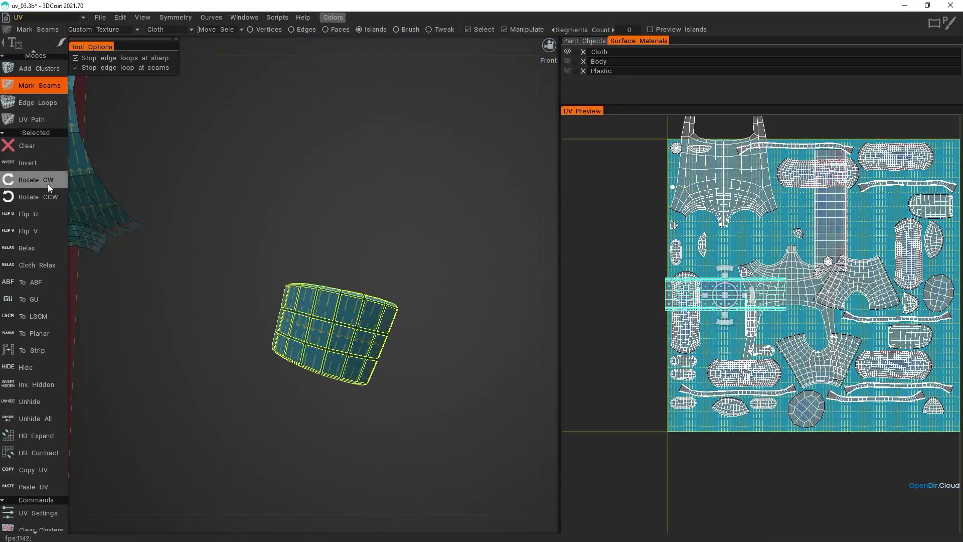
left_click(47, 182)
Step: Select the UV islands of all six ankle rings and move them together outside the UV square
right_click_drag(337, 343, 245, 318, "alt")
middle_click_drag(246, 318, 438, 135, "alt")
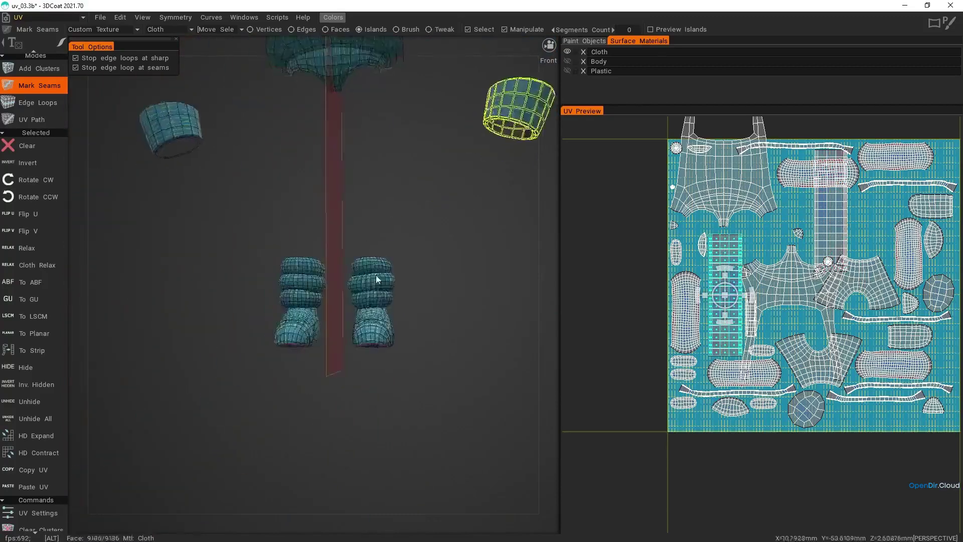
right_click_drag(375, 275, 414, 333, "alt")
left_click_drag(414, 333, 425, 271, "alt")
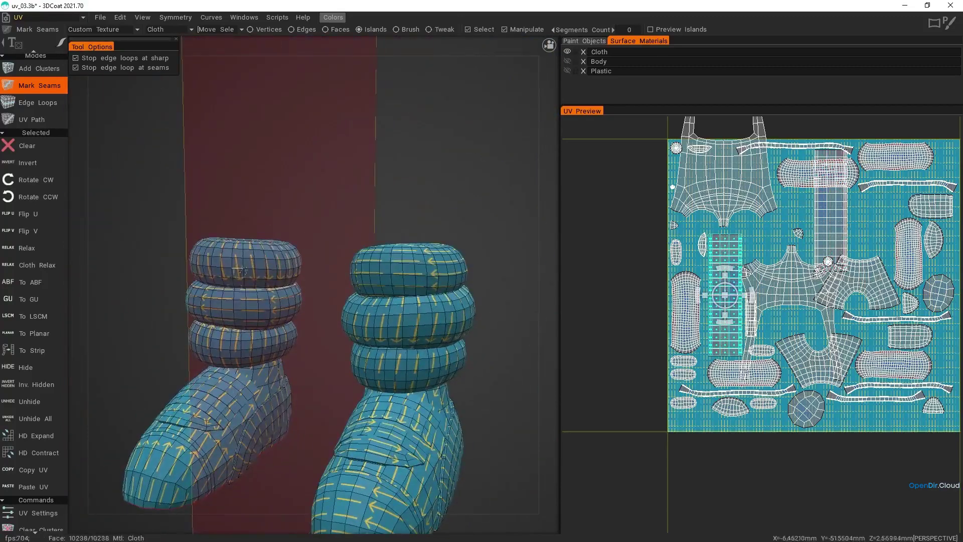
left_click(260, 263)
left_click(263, 305, "shift")
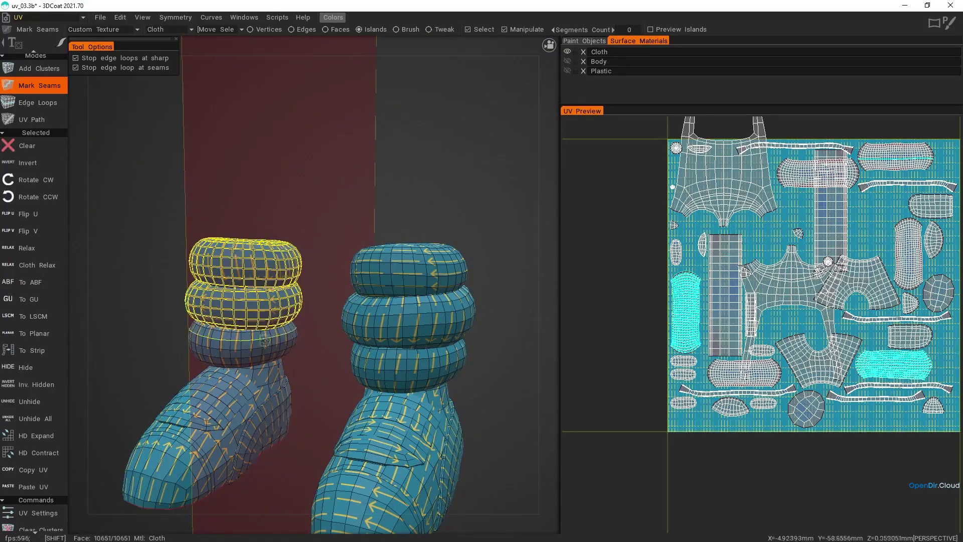
right_click_drag(789, 338, 797, 343, "alt")
middle_click_drag(797, 344, 691, 351, "alt")
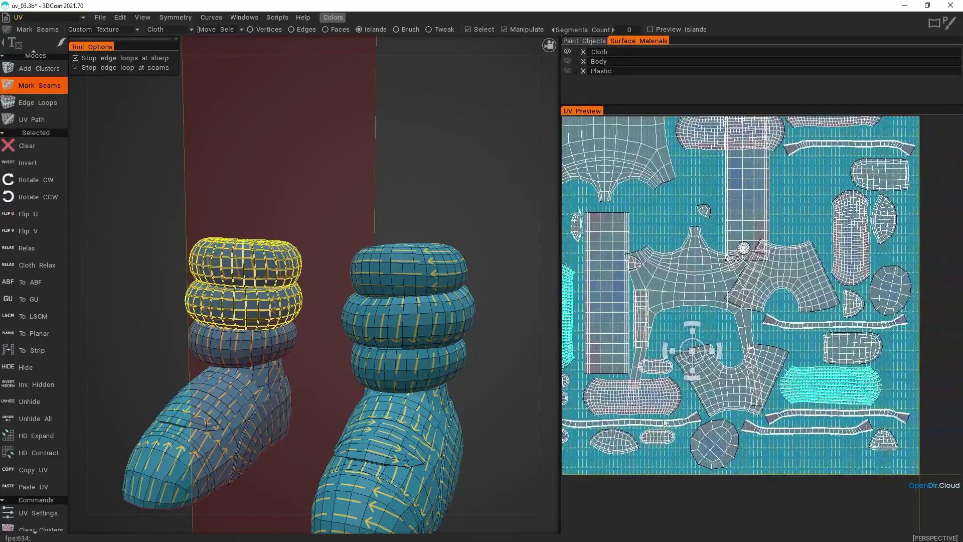
left_click(644, 394, "shift")
left_click(845, 236, "shift")
left_click(710, 132, "shift")
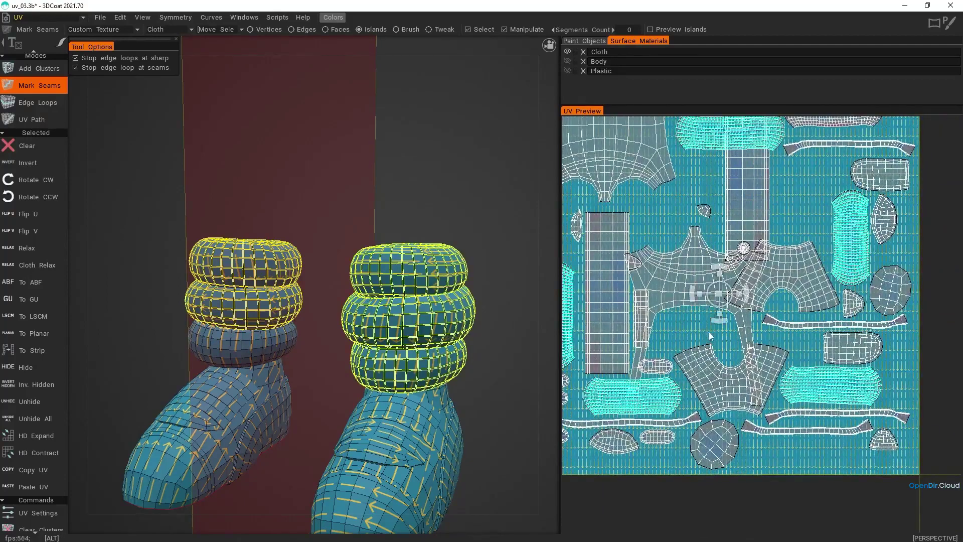
scroll(709, 332, "down", 2)
left_click(815, 172, "shift")
right_click_drag(769, 275, 758, 286, "alt")
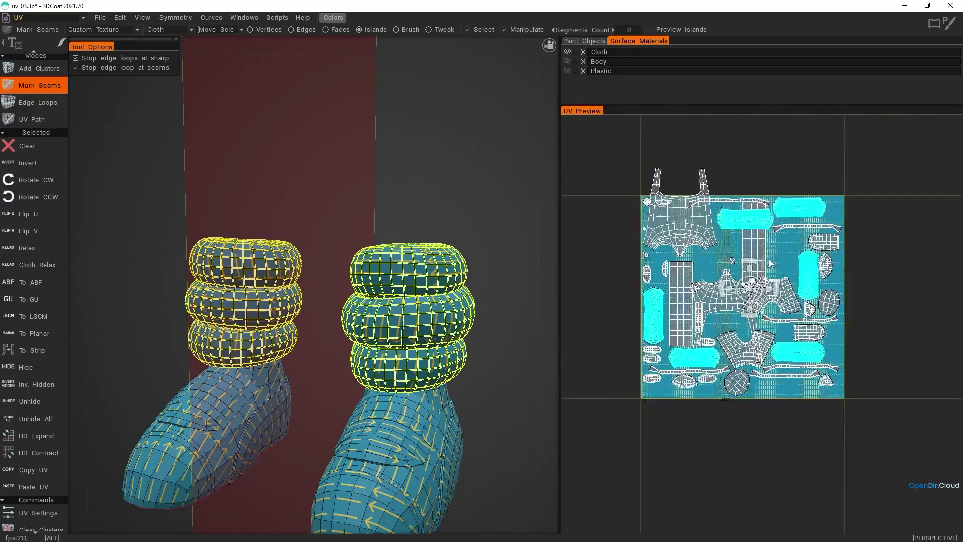
middle_click_drag(757, 286, 813, 285, "alt")
left_click_drag(814, 285, 606, 286)
Step: Straighten the six ankle-ring islands into strips with To Strip
middle_click_drag(709, 290, 802, 291, "alt")
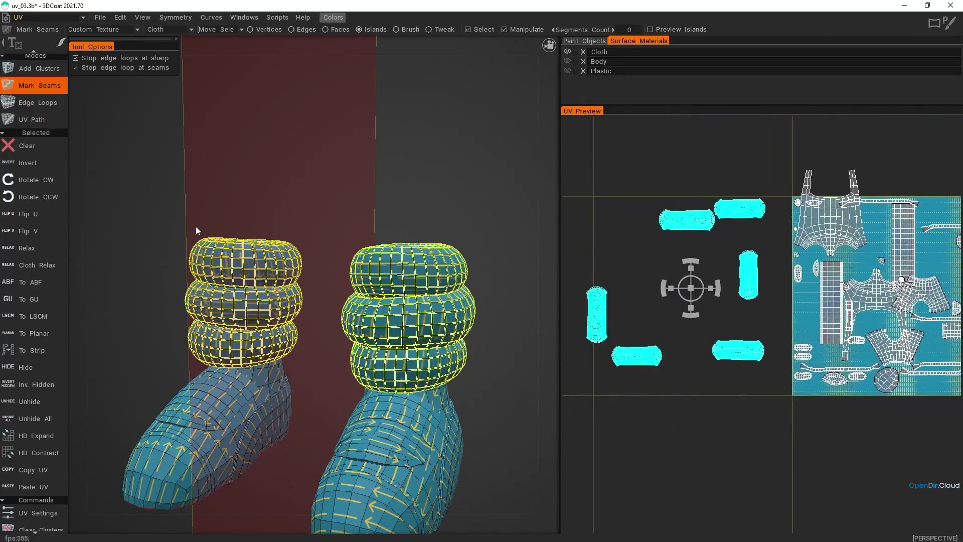
left_click(56, 351)
left_click(748, 275)
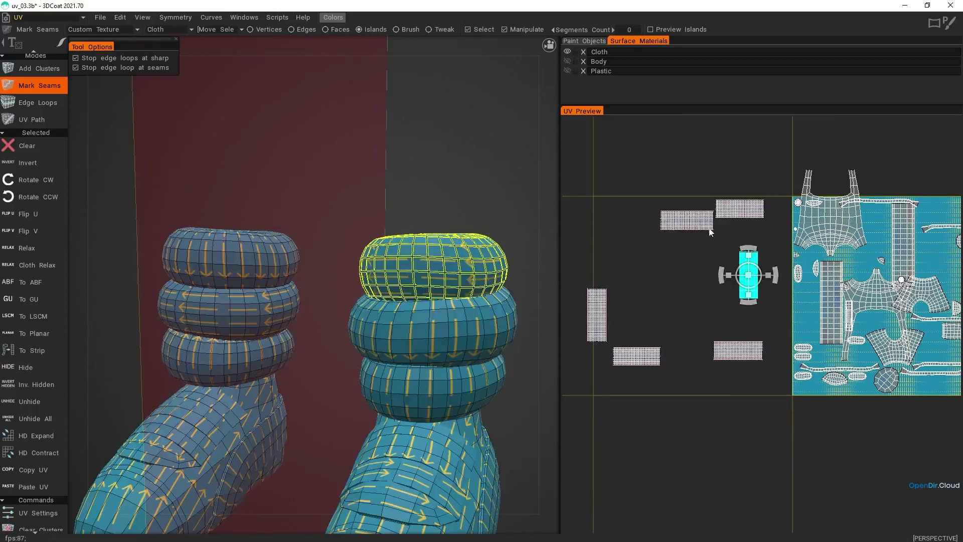
Step: Select the four ankle-ring strips that lie horizontally in the UV layout and rotate them 90° clockwise
left_click(700, 223)
left_click(738, 210, "shift")
left_click(737, 350, "shift")
left_click(641, 358, "shift")
left_click(37, 184)
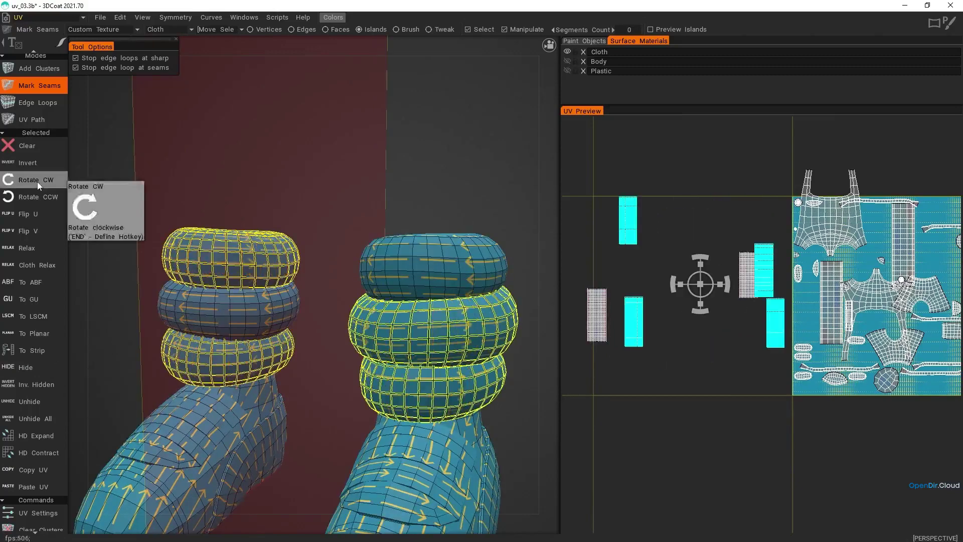
left_click(441, 331)
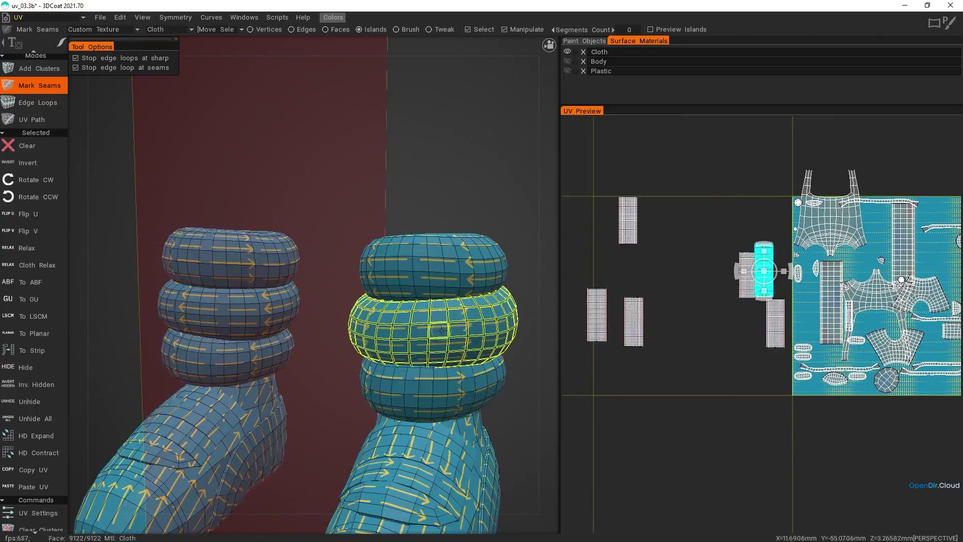
Step: Locate the stripe islands on the character's left shoe and rotate the third stripe down from the ankle 180°
scroll(406, 361, "up", 5)
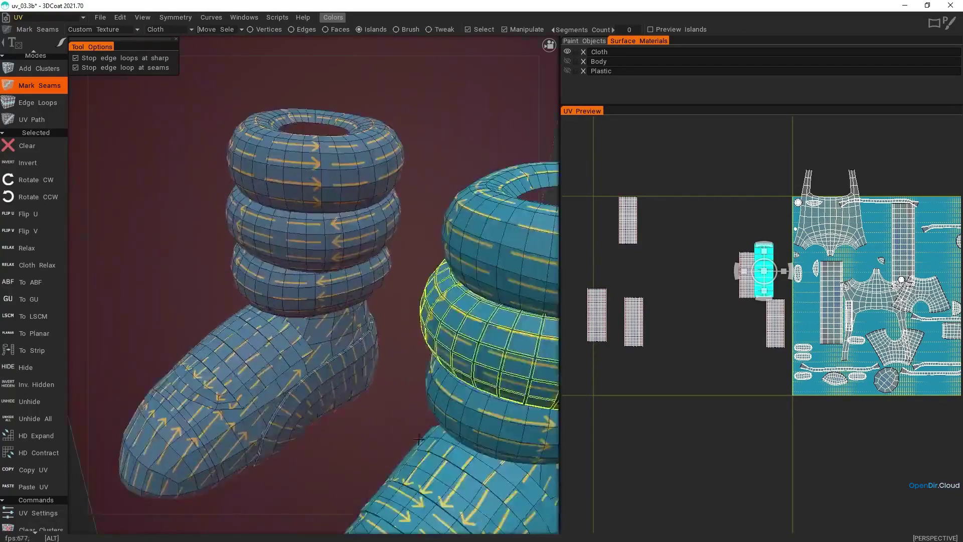
left_click(399, 314)
left_click(388, 330, "shift")
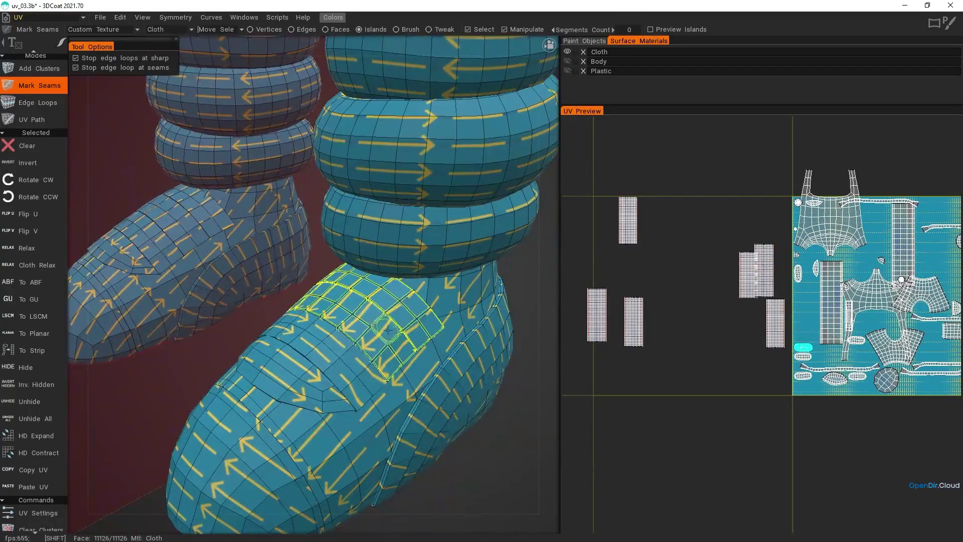
left_click(354, 357, "shift")
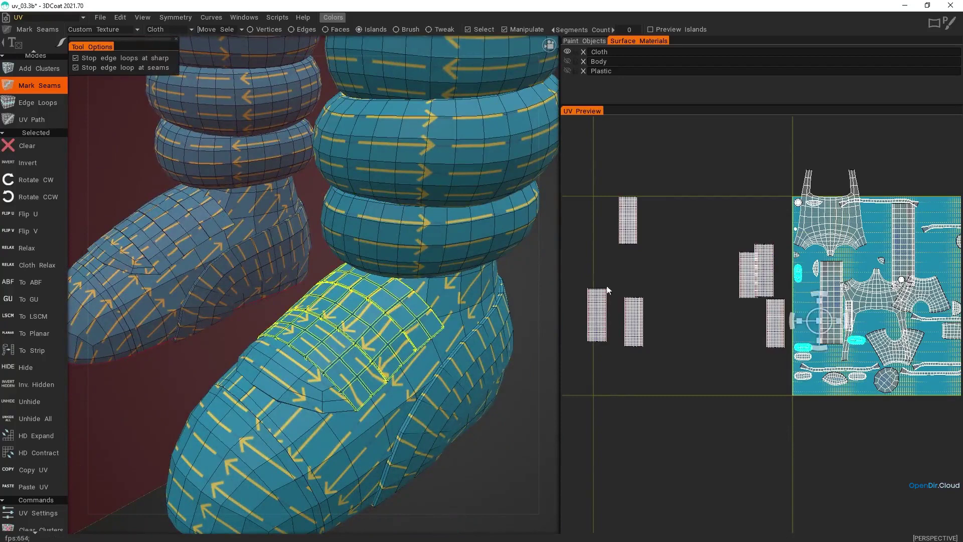
middle_click_drag(864, 342, 757, 338, "alt")
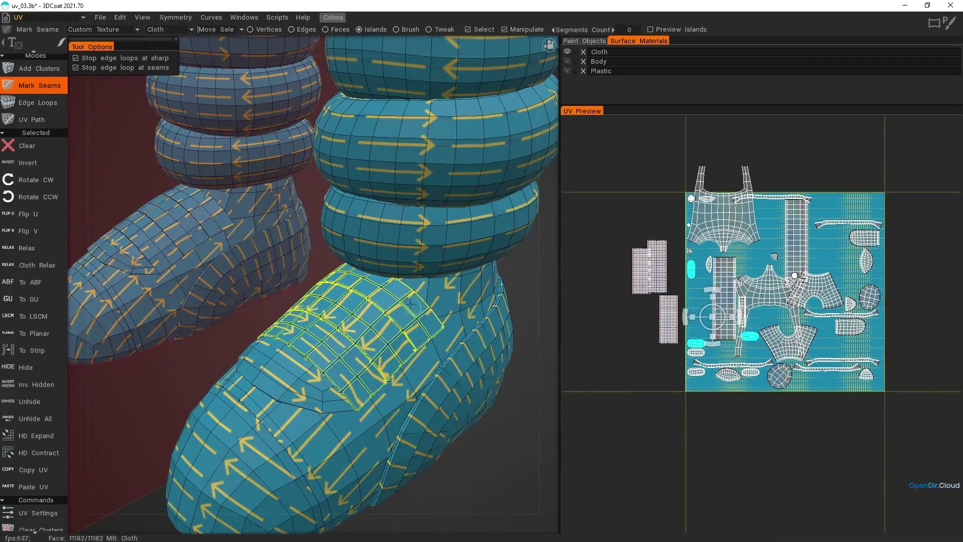
scroll(682, 306, "up", 4)
left_click(708, 224)
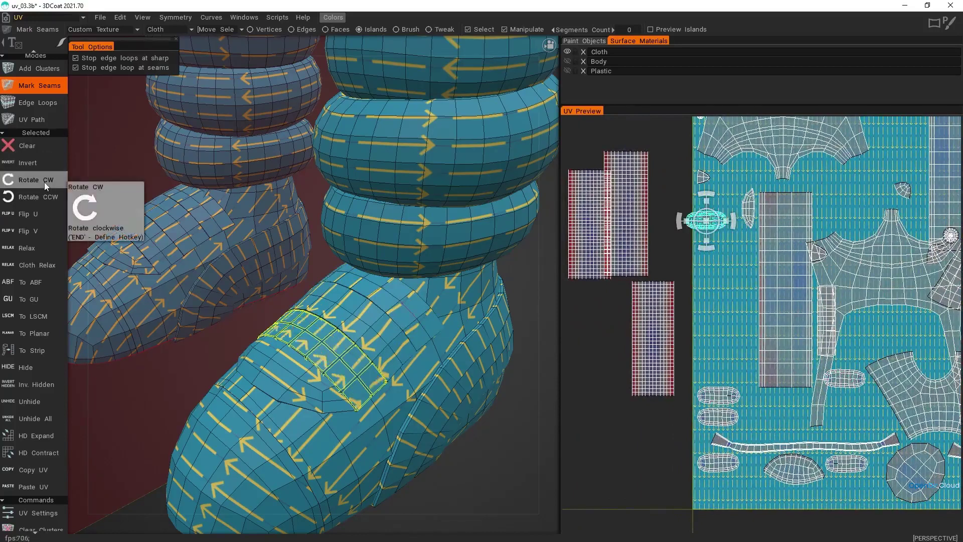
Step: Rotate the two uppermost stripe islands of the character's left shoe clockwise so their arrows run sideways across the shoe
left_click(367, 311)
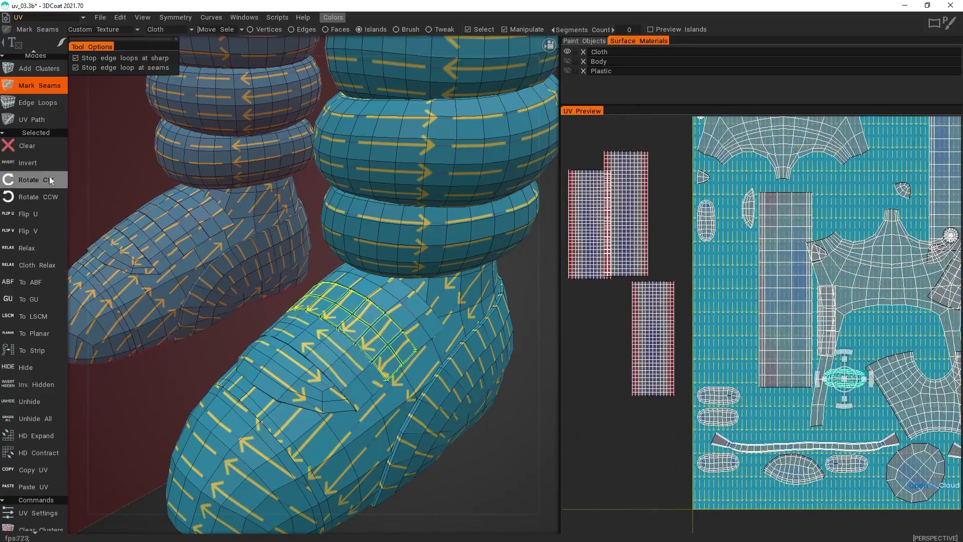
left_click(37, 179)
left_click(37, 179)
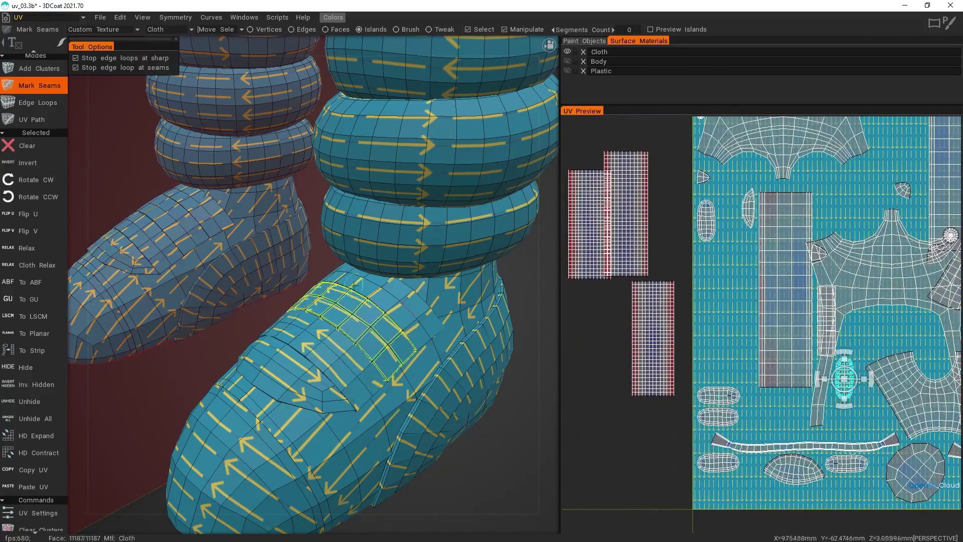
left_click(385, 300)
left_click(32, 178)
left_click(32, 178)
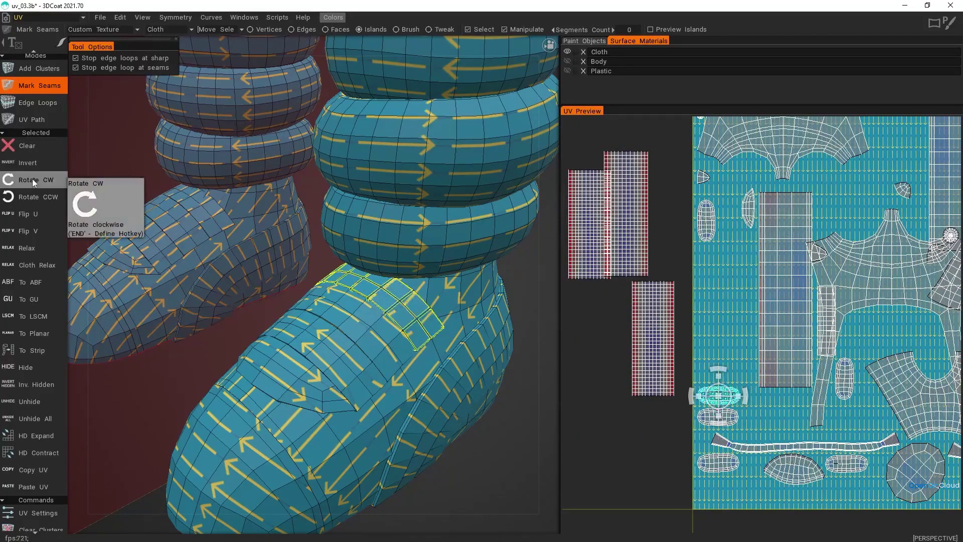
left_click(32, 178)
Step: Rotate the pointed stripe island above the toe cap of the character's left shoe clockwise so its arrows run sideways
left_click_drag(310, 290, 219, 306, "alt")
left_click(399, 370)
left_click(35, 184)
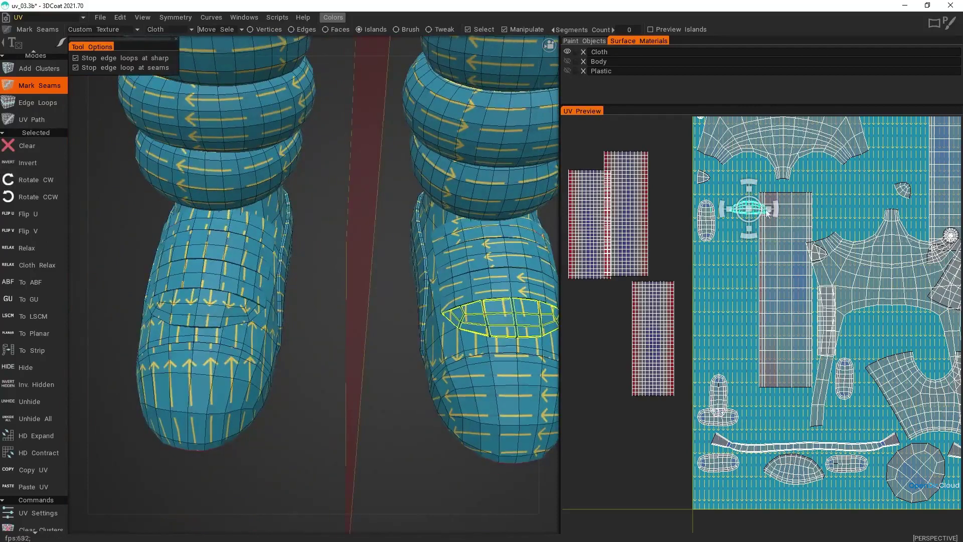
left_click(45, 184)
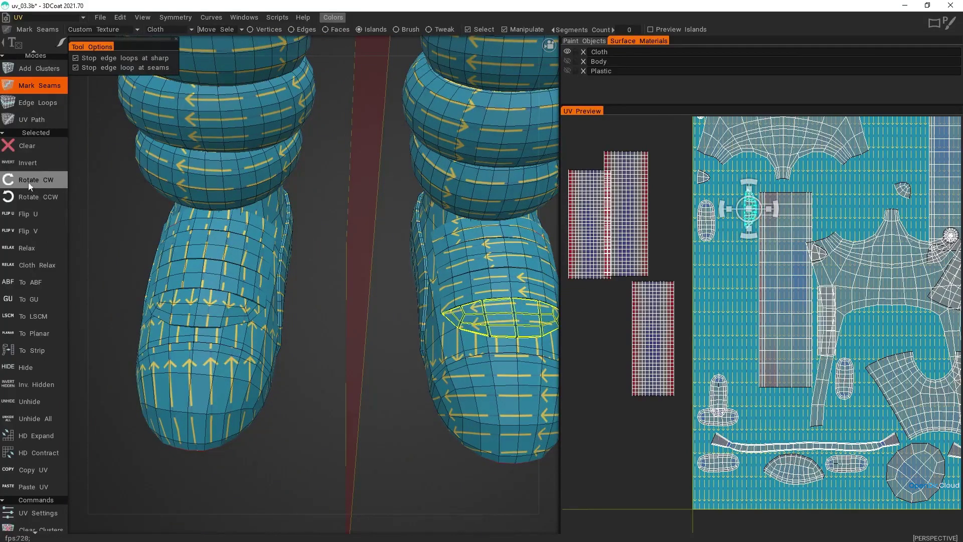
Step: Rotate the middle stripe island on the front of the character's right shoe 90° clockwise
right_click_drag(167, 227, 219, 284, "alt")
middle_click_drag(219, 284, 376, 296, "alt")
left_click(375, 295)
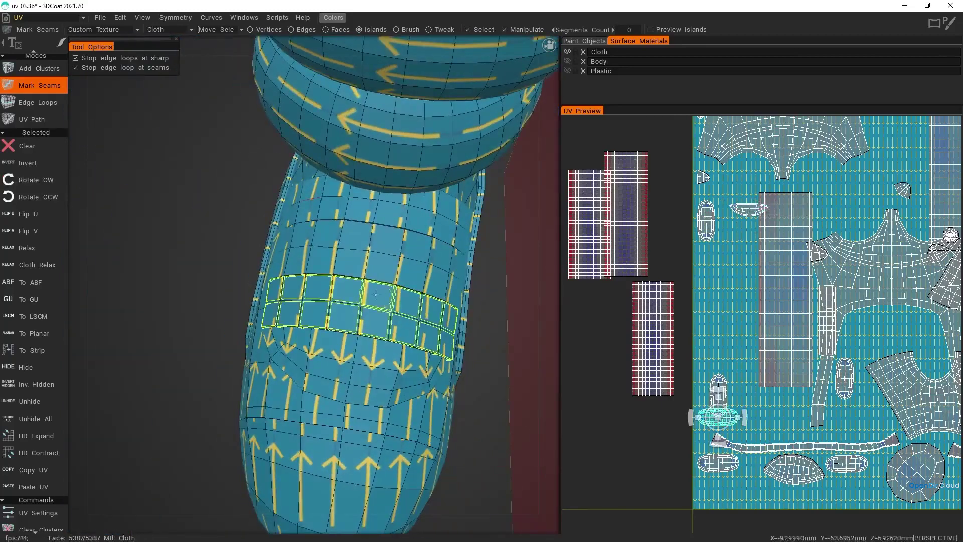
left_click(47, 177)
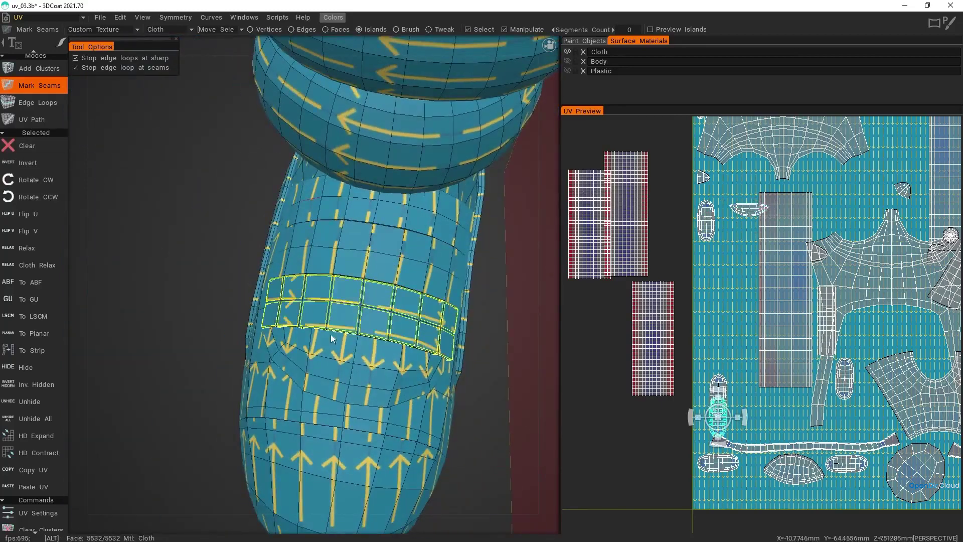
Step: Rotate the two uppermost stripe islands on the front of the character's right shoe clockwise so their arrows run sideways
right_click_drag(333, 336, 283, 311, "alt")
left_click(307, 274)
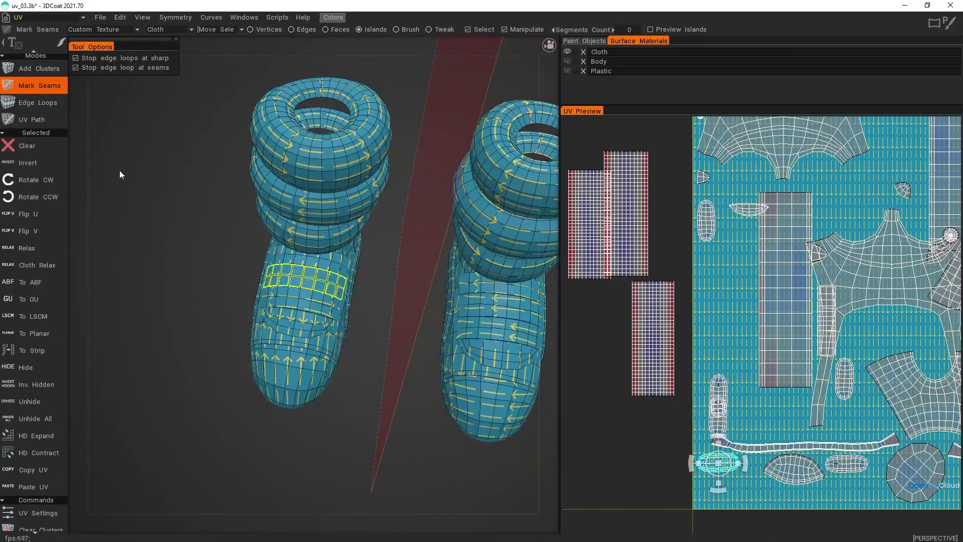
right_click_drag(190, 226, 251, 271, "alt")
left_click(40, 180)
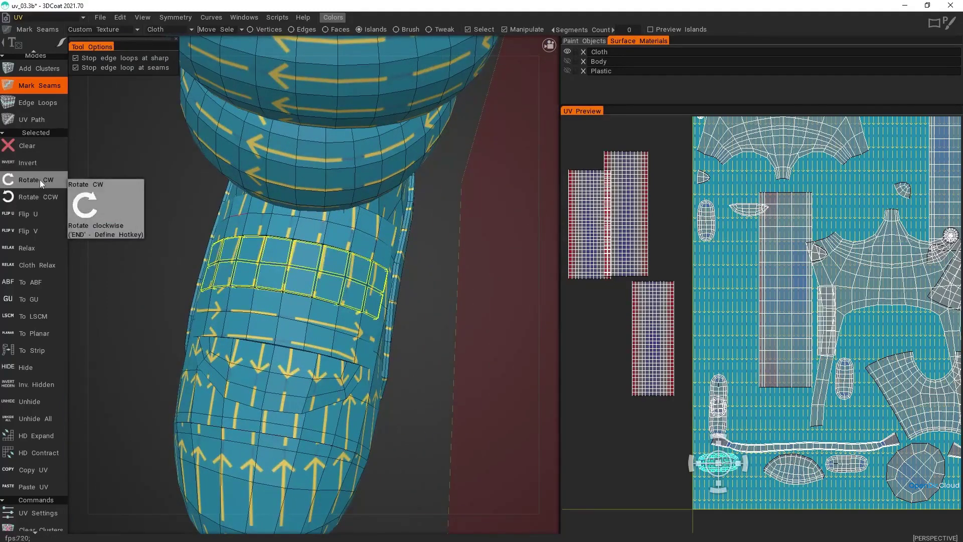
left_click(41, 180)
left_click(343, 213)
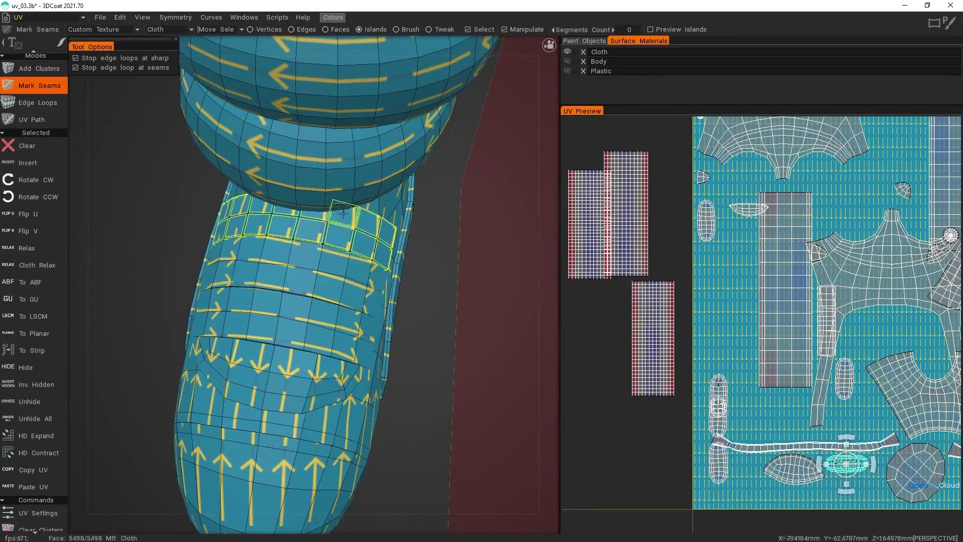
left_click(42, 180)
Step: Rotate the toe cap island of the character's left shoe about 90° clockwise so its arrows point toward the toe tip
right_click_drag(481, 371, 414, 303, "alt")
left_click_drag(414, 302, 331, 306, "alt")
mouse_move(331, 305)
right_mouse_down("alt")
mouse_move(460, 396)
mouse_move(326, 314)
right_mouse_up("alt")
left_click(278, 417)
middle_click_drag(907, 367, 686, 412, "alt")
middle_click_drag(854, 281, 715, 356, "alt")
right_click_drag(715, 356, 830, 385, "alt")
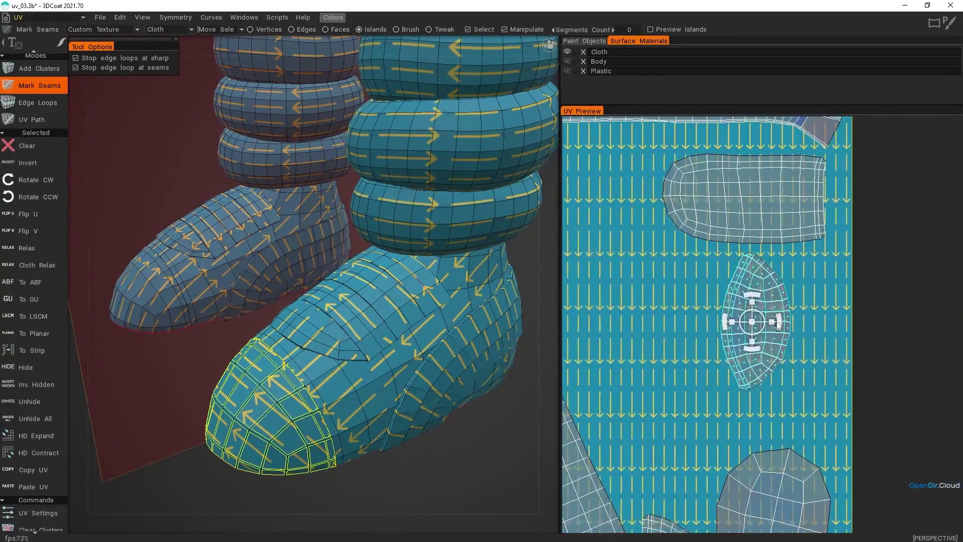
left_click_drag(780, 324, 755, 374)
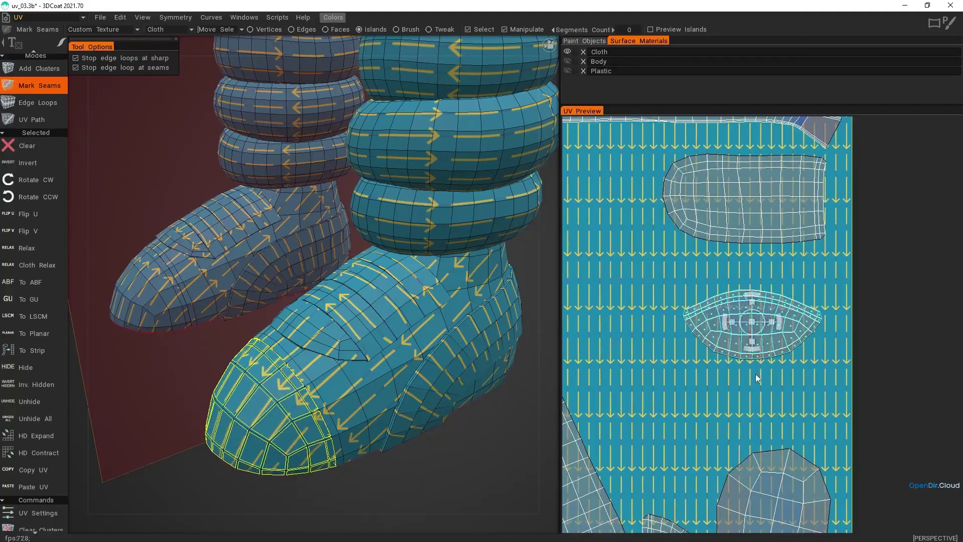
Step: Rotate the toe cap island of the character's right shoe so its arrows point toward the toe tip
right_click_drag(755, 374, 727, 253, "alt")
middle_click_drag(727, 253, 825, 219, "alt")
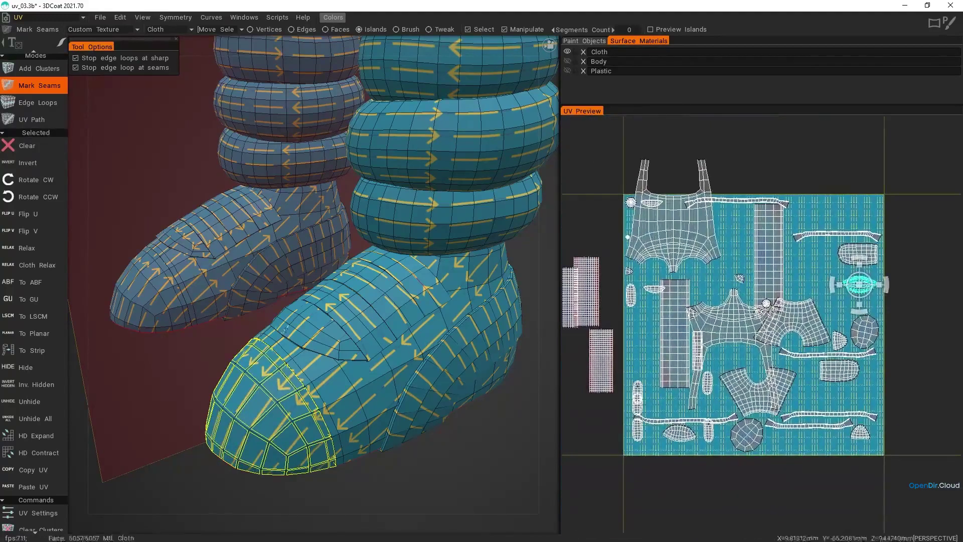
left_click(170, 300)
right_click_drag(804, 282, 735, 410, "alt")
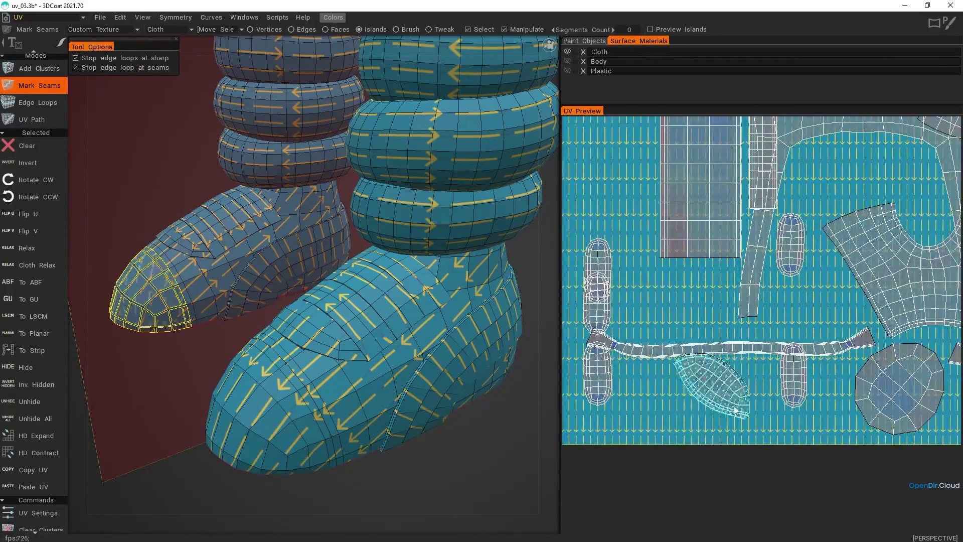
left_click_drag(735, 410, 642, 393)
Step: Select the six curved side band islands of both shoes and move them below the UV tile
right_click_drag(372, 420, 358, 366, "alt")
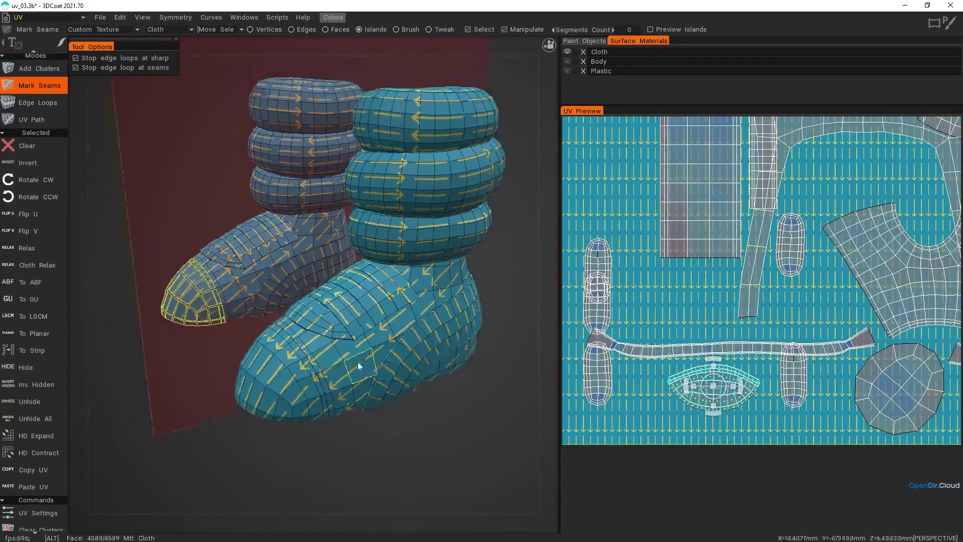
left_click_drag(357, 362, 389, 364, "alt")
left_click(406, 365)
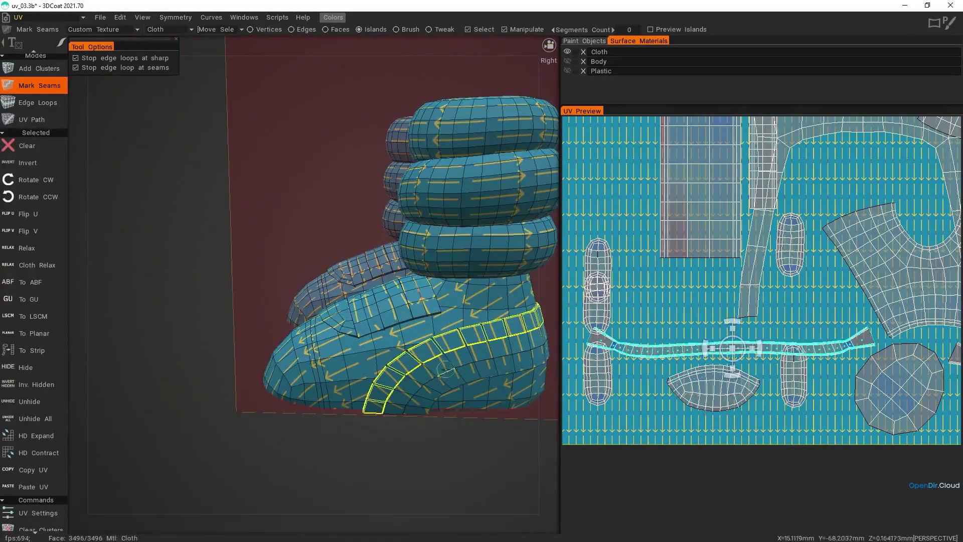
right_click_drag(806, 372, 791, 323, "alt")
middle_click_drag(792, 323, 675, 374, "alt")
scroll(854, 434, "up", 2)
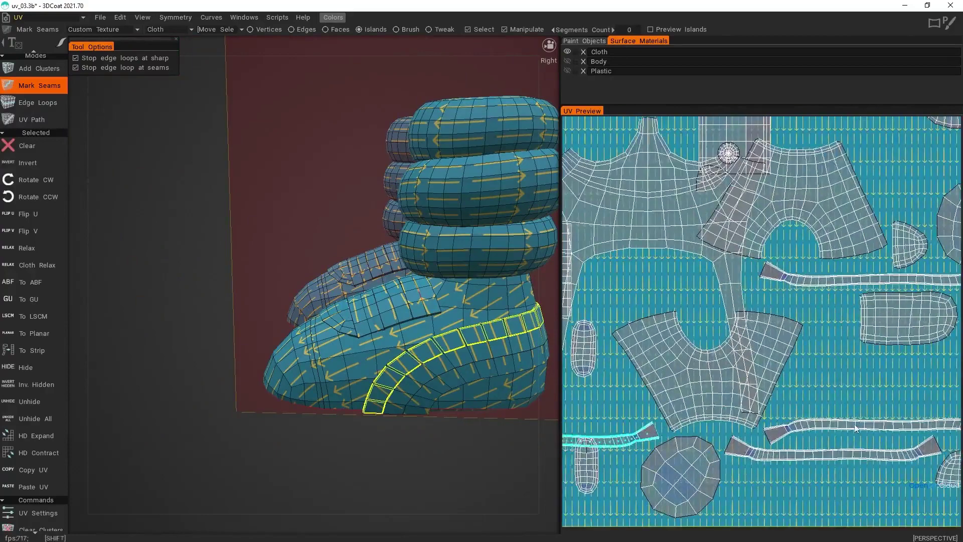
scroll(847, 278, "down", 3)
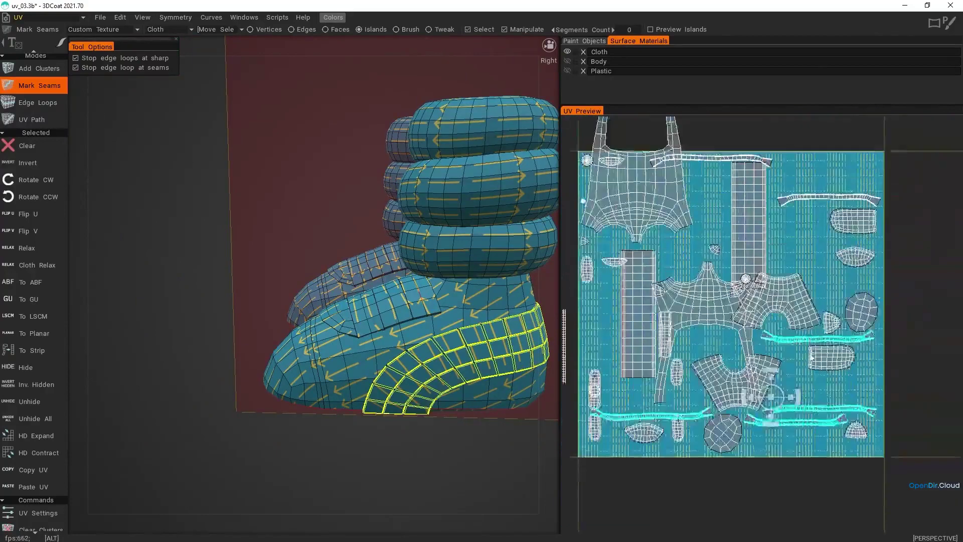
scroll(832, 191, "down", 3)
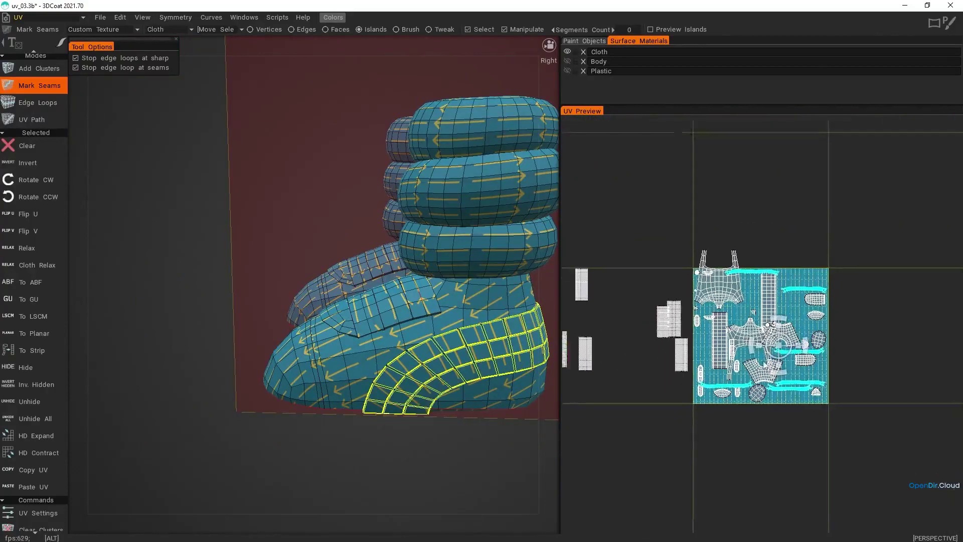
left_click_drag(814, 303, 766, 455)
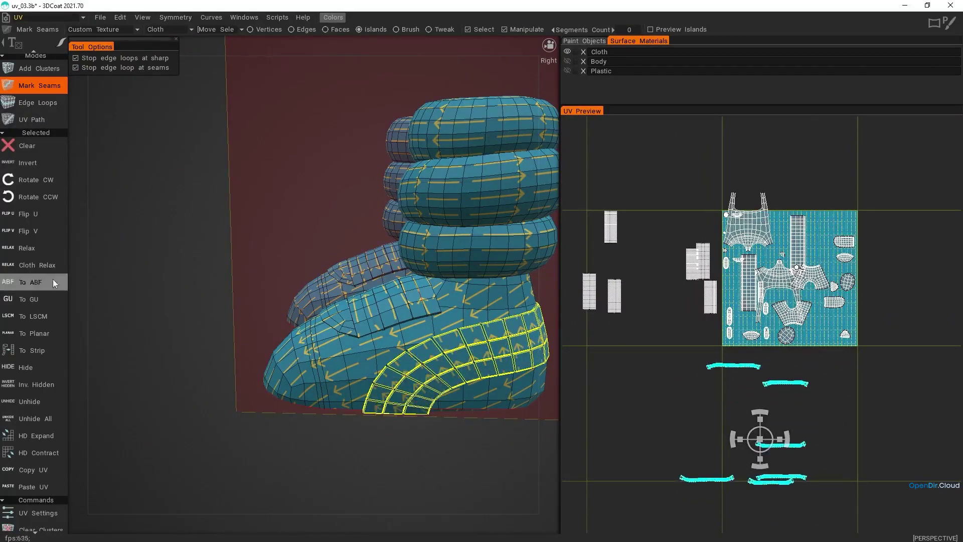
Step: Straighten the six selected side band islands into strips and rotate them upright so the arrows run along the bands
right_click_drag(727, 417, 733, 457, "alt")
middle_click_drag(733, 457, 738, 265, "alt")
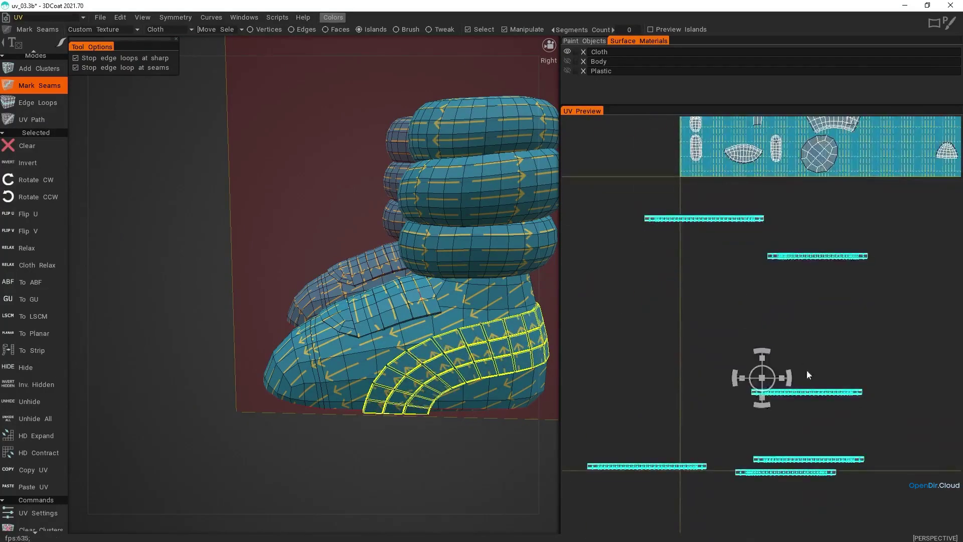
left_click_drag(790, 378, 765, 318, "shift")
left_click(55, 182)
left_click(53, 185)
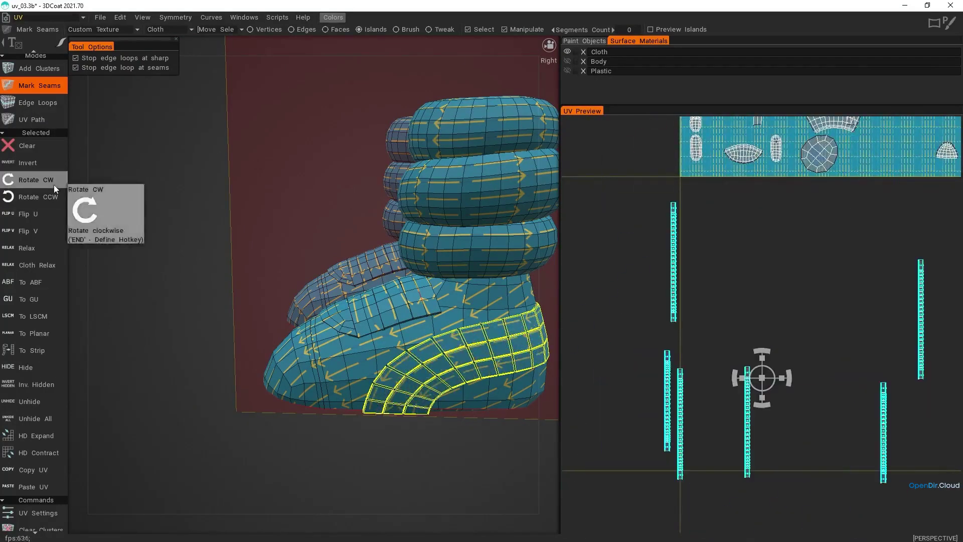
Step: Rotate the large arched main island of the character's right shoe 180° in the UV layout
right_click_drag(301, 290, 354, 308, "alt")
left_click_drag(354, 308, 499, 291, "alt")
right_click_drag(499, 291, 377, 284, "alt")
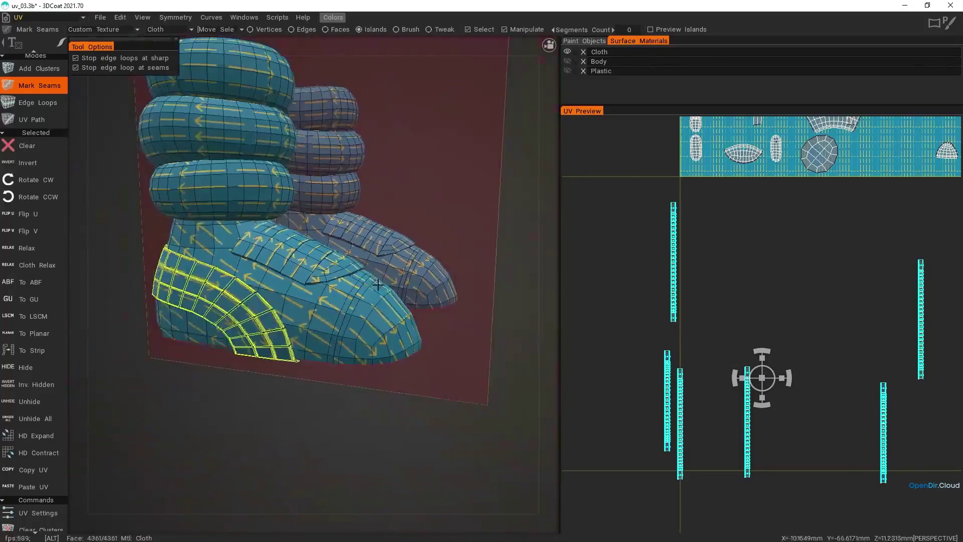
left_click(327, 319)
middle_click_drag(856, 196, 733, 458, "alt")
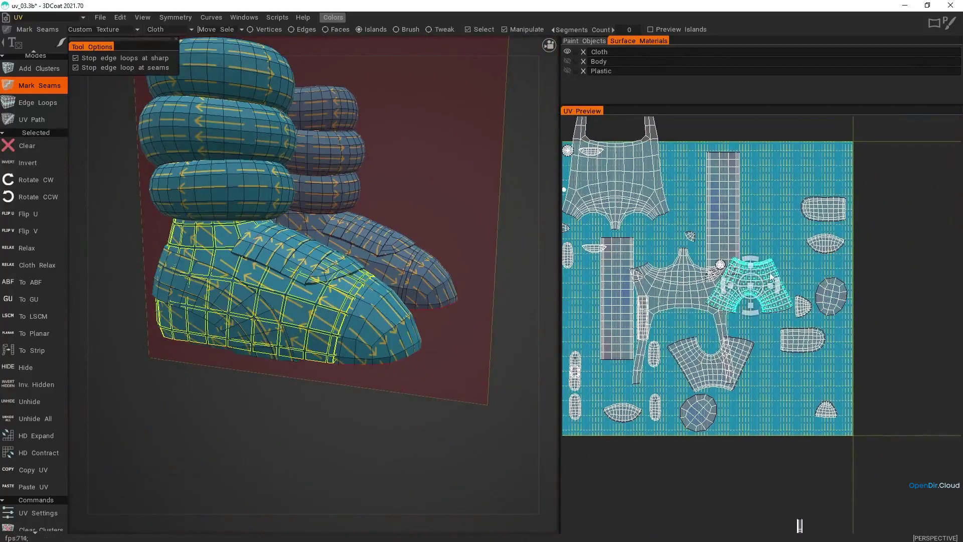
left_click_drag(360, 317, 468, 336, "alt")
scroll(748, 413, "up", 5)
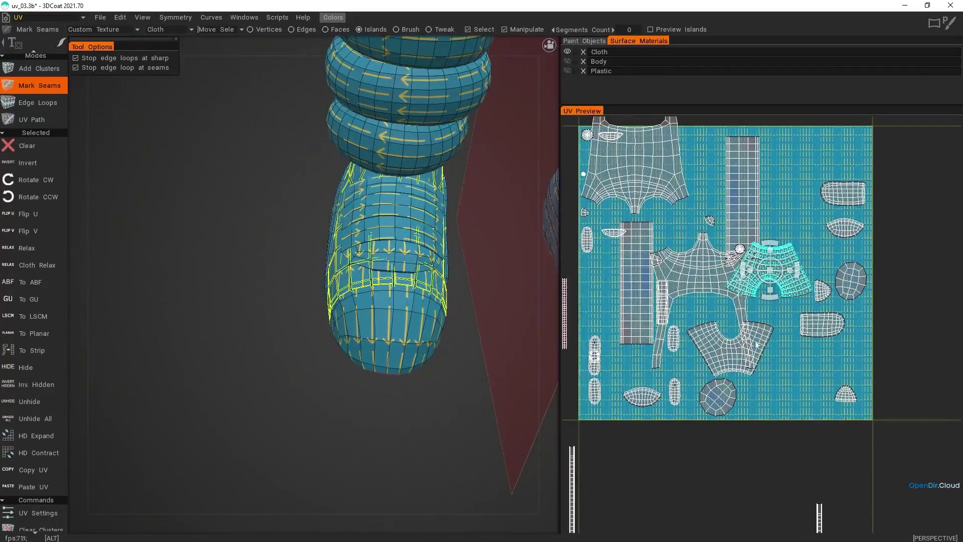
left_click(29, 184)
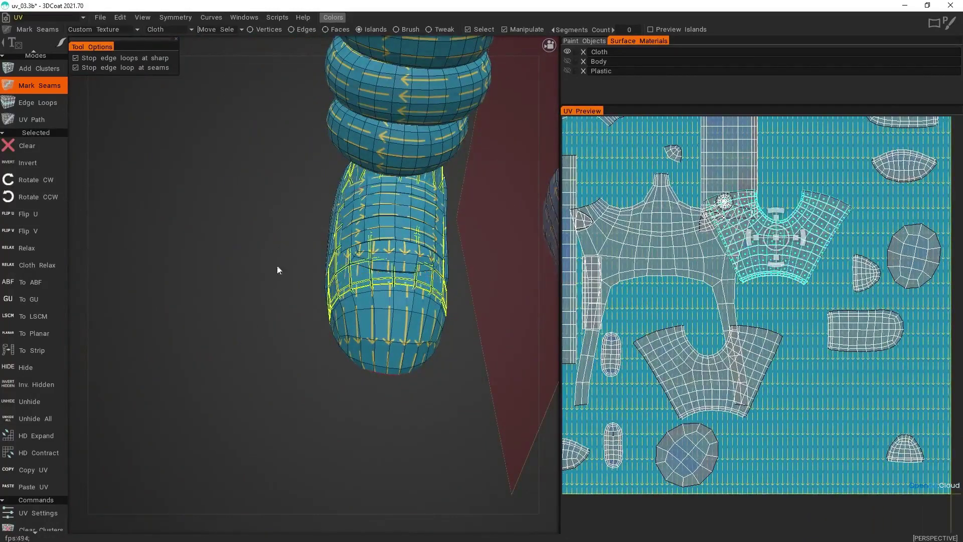
Step: Inspect the arrow direction on the beaked, egg-shaped cloth piece at the top of the model and view the whole UV layout
left_click_drag(277, 266, 425, 317, "alt")
right_click_drag(425, 317, 396, 215, "alt")
middle_click_drag(396, 215, 354, 345, "alt")
right_click_drag(354, 345, 393, 236, "alt")
middle_click_drag(393, 236, 389, 386, "alt")
right_click_drag(389, 386, 497, 246, "alt")
middle_click_drag(497, 246, 299, 288, "alt")
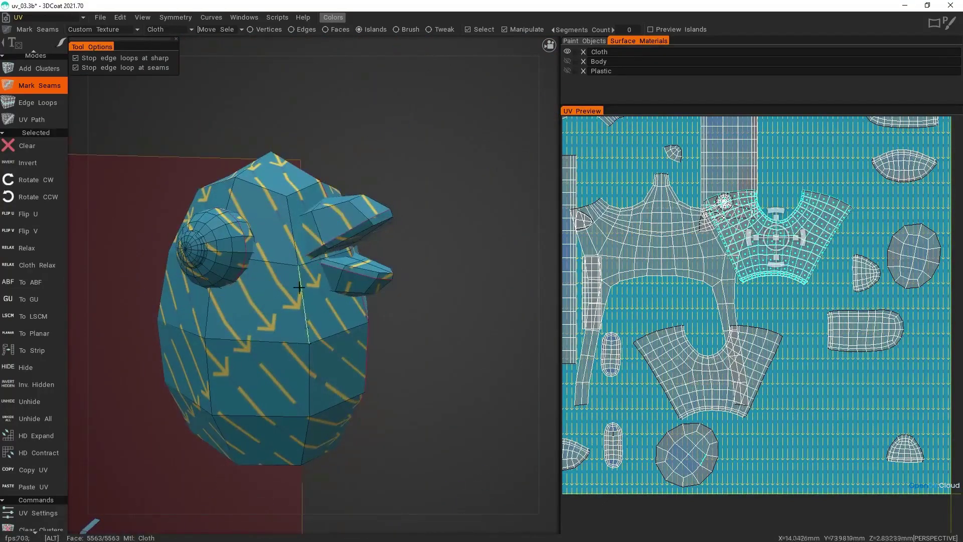
right_click_drag(805, 213, 733, 217, "alt")
middle_click_drag(732, 218, 758, 190, "alt")
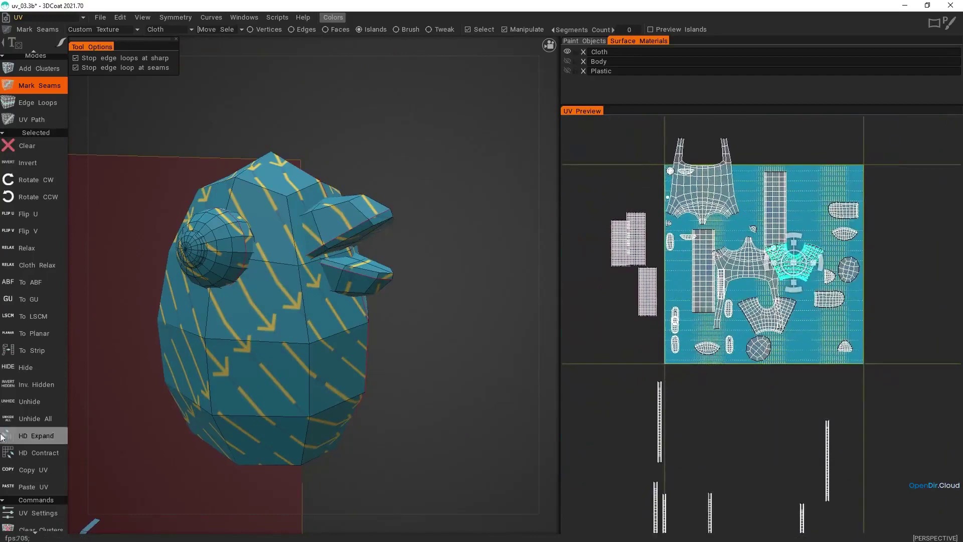
Step: Auto-scale the Cloth islands and pack them into the UV tile without rotation using PackUV2, repeating the packing several times
scroll(30, 443, "down", 5)
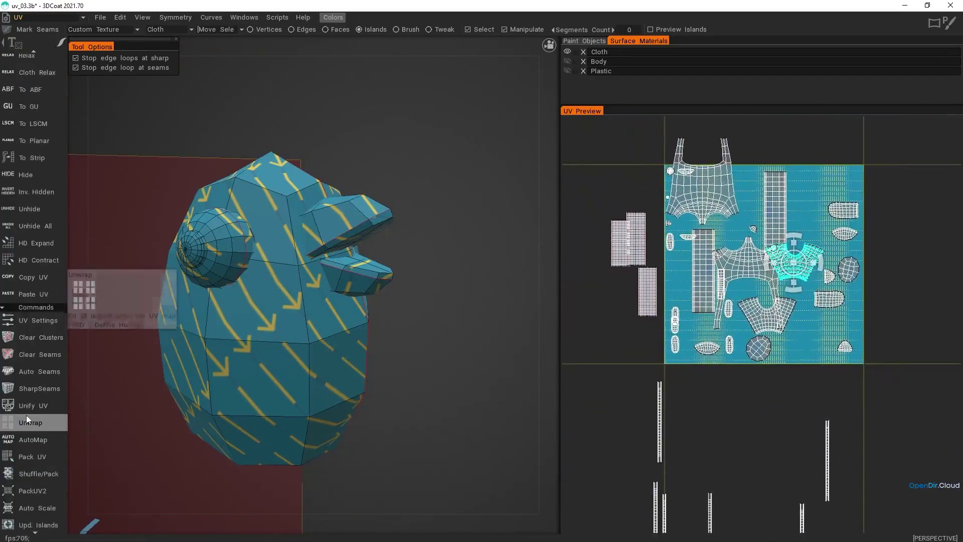
scroll(60, 442, "down", 2)
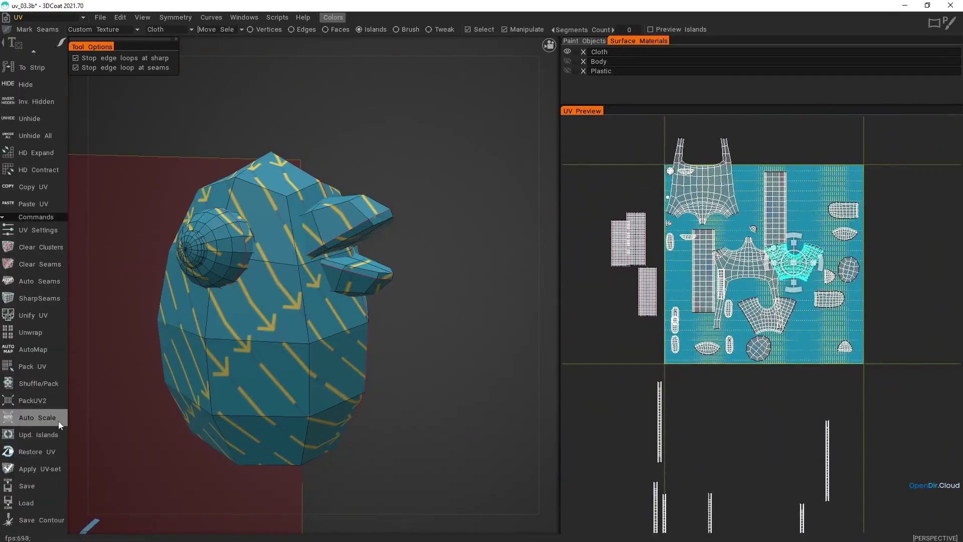
left_click(59, 423)
left_click(52, 403)
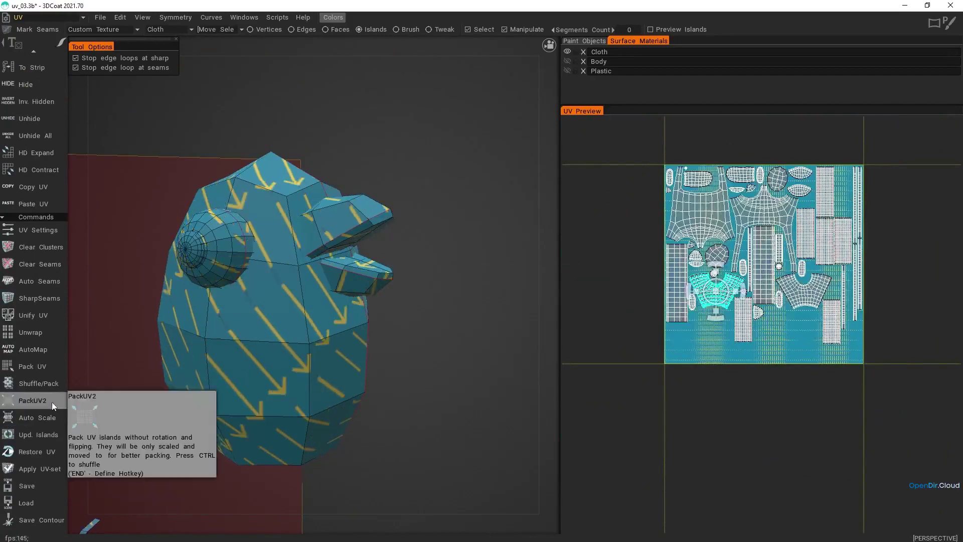
left_click(52, 402)
left_click(52, 401)
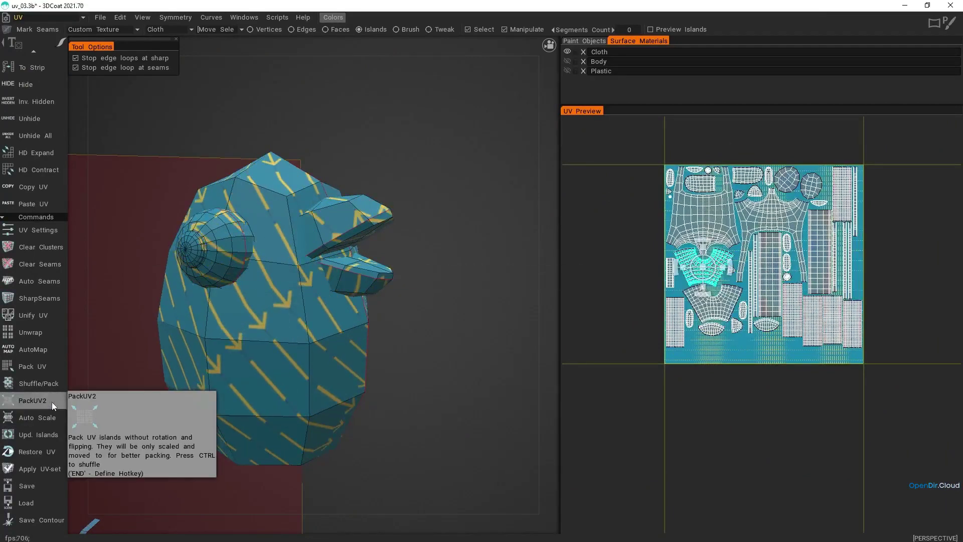
left_click(53, 402)
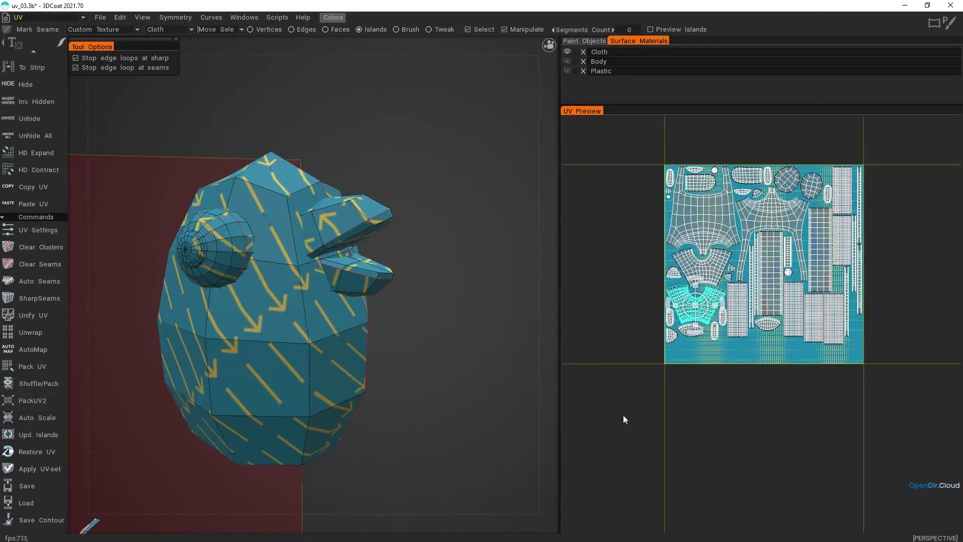
Step: Display the Cloth parts with the Simple Checker texture and apply the UV-set
left_click(137, 31)
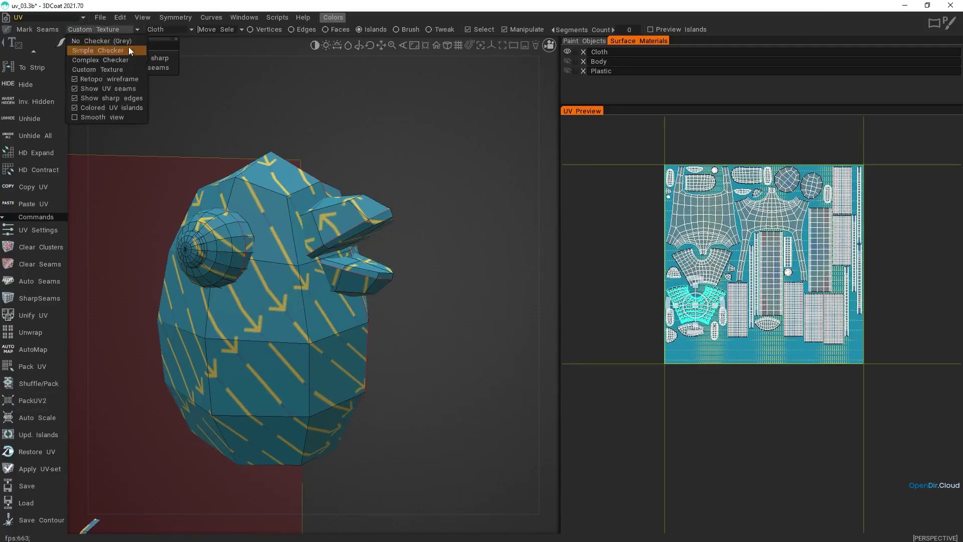
left_click(128, 49)
right_click_drag(296, 200, 303, 273, "alt")
middle_click_drag(304, 401, 358, 228, "alt")
left_click_drag(358, 225, 406, 220, "alt")
middle_click_drag(406, 221, 377, 308, "alt")
right_click_drag(347, 282, 346, 333, "alt")
left_click_drag(346, 334, 298, 326, "alt")
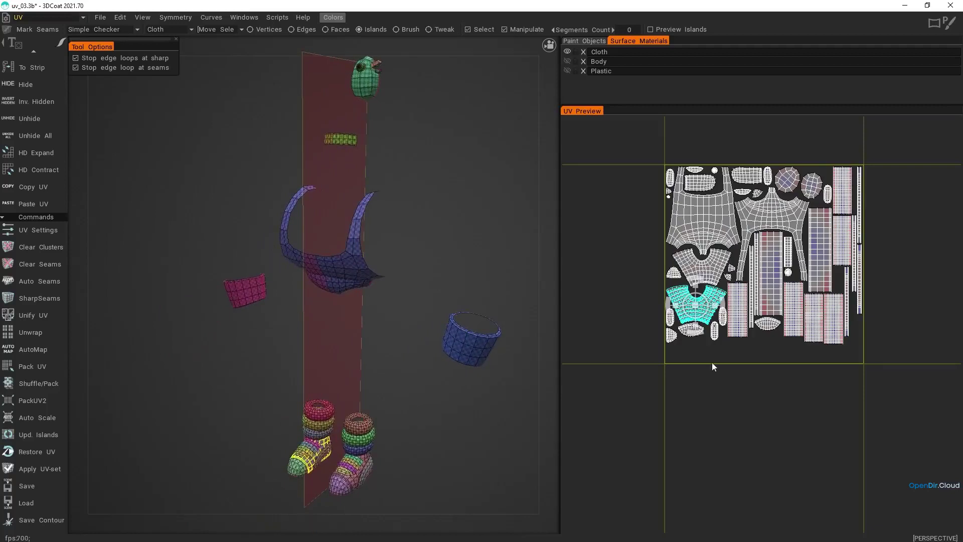
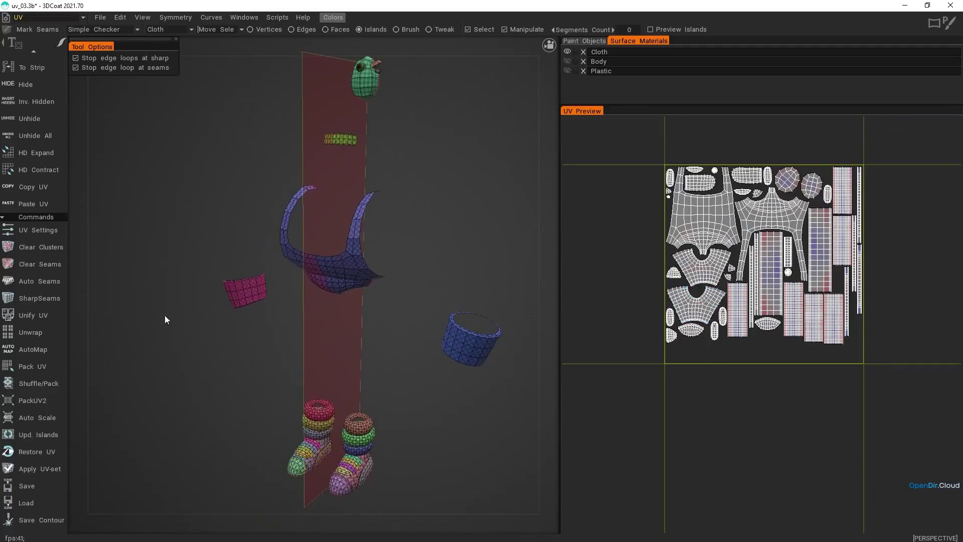
left_click(33, 470)
left_click(246, 302)
Step: Hide the Cloth surface material, show only Plastic, and switch to the Plastic UV-set
left_click(567, 53)
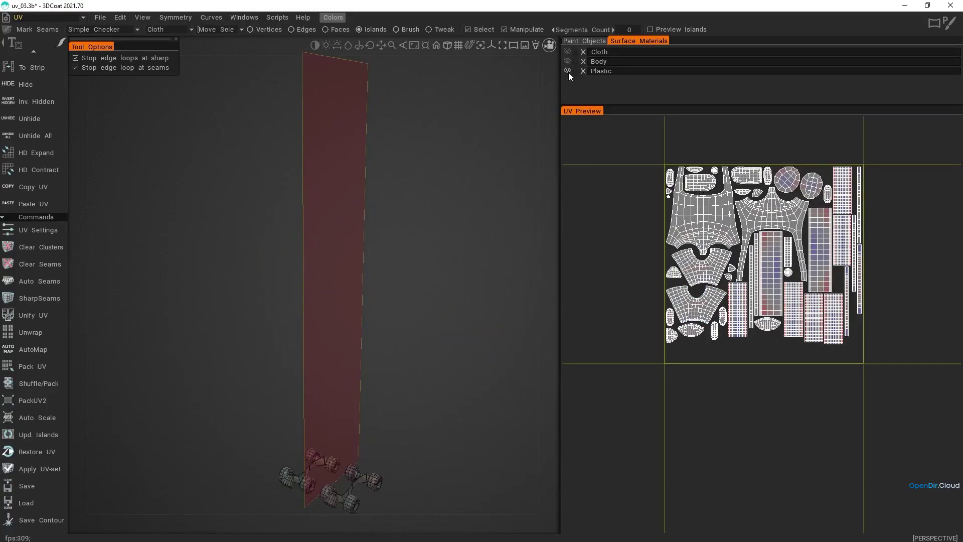
left_click(191, 30)
left_click(160, 48)
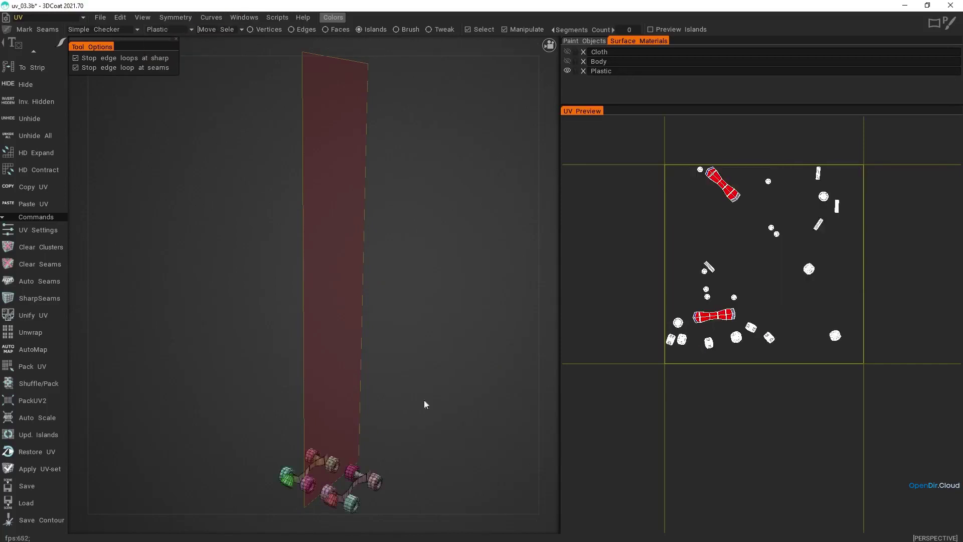
Step: Inspect the checker pattern and islands on the plastic wheels, axles, base plates and stoppers of the roller skates from several angles
middle_click_drag(425, 404, 414, 290, "alt")
right_click_drag(415, 289, 351, 331, "alt")
left_click_drag(351, 331, 430, 209, "alt")
middle_click_drag(346, 426, 418, 256, "alt")
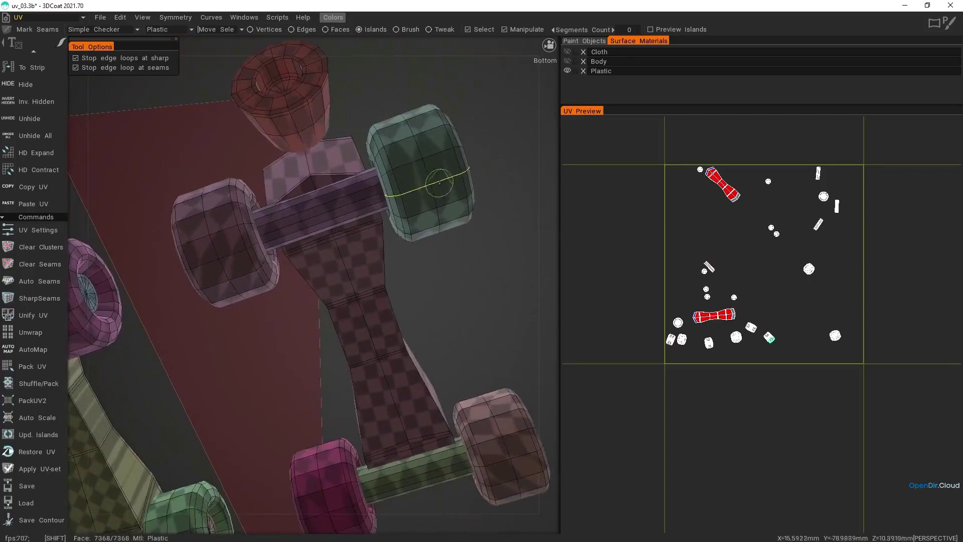
right_click_drag(482, 465, 420, 420, "alt")
left_click_drag(420, 420, 437, 419, "alt")
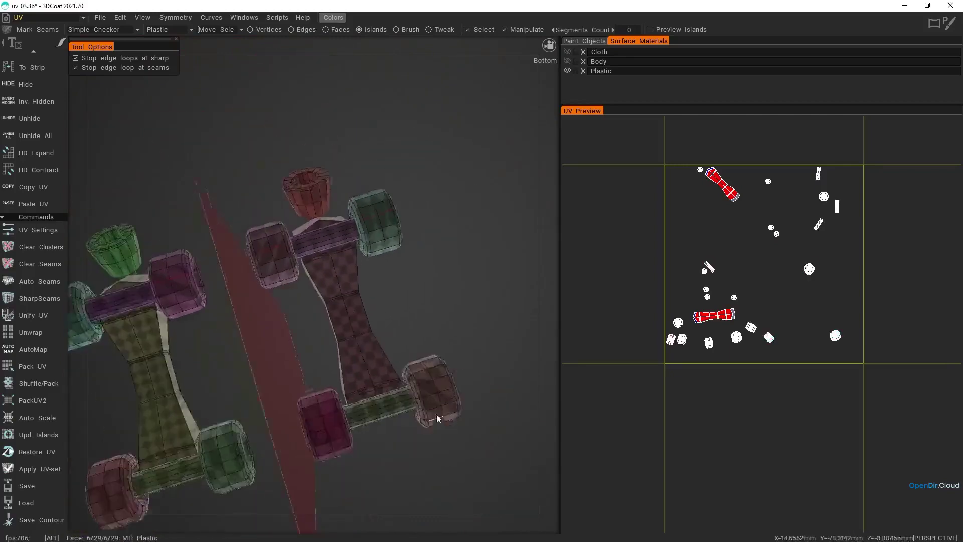
right_click_drag(437, 419, 455, 424, "alt")
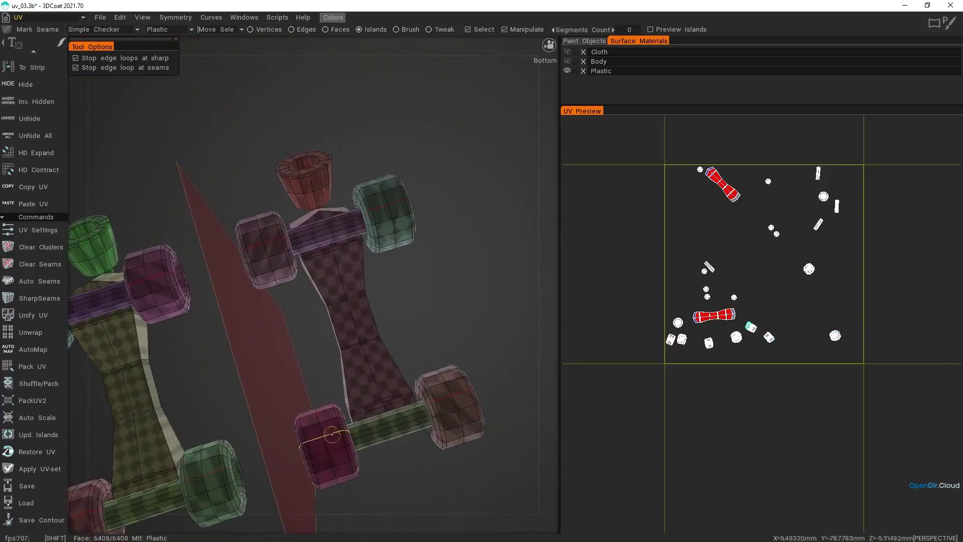
left_click_drag(389, 387, 412, 376, "alt")
right_click_drag(413, 376, 408, 476, "alt")
middle_click_drag(408, 476, 312, 243, "alt")
left_click_drag(331, 305, 374, 337, "alt")
right_click_drag(376, 341, 403, 324, "alt")
middle_click_drag(402, 324, 367, 296, "alt")
right_click_drag(368, 296, 312, 241, "alt")
middle_click_drag(312, 241, 415, 441, "alt")
right_click_drag(414, 440, 431, 472, "alt")
left_click_drag(338, 291, 357, 340, "alt")
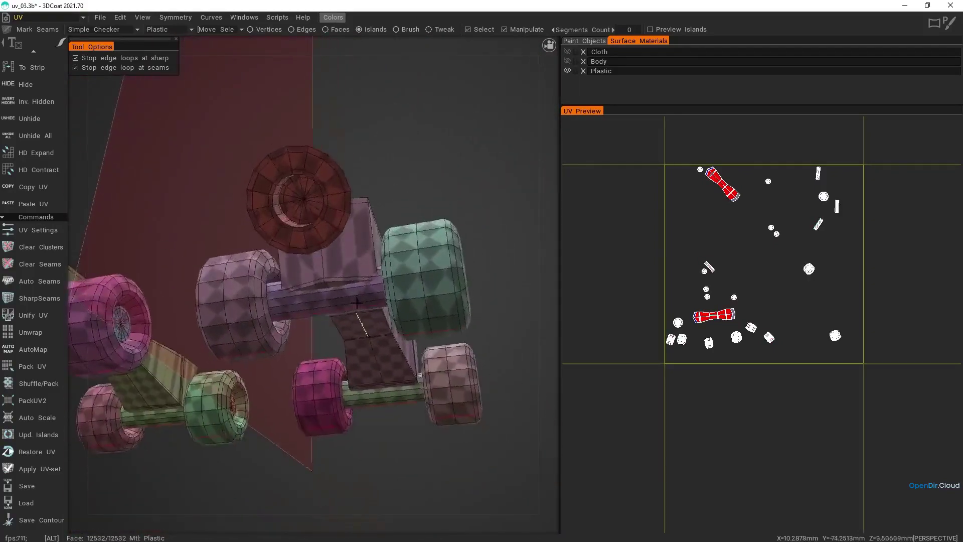
Step: Mark a seam loop around the round bottom of the recess in the roller-skate stopper
middle_click_drag(322, 213, 341, 316, "alt")
right_click_drag(342, 316, 328, 401, "alt")
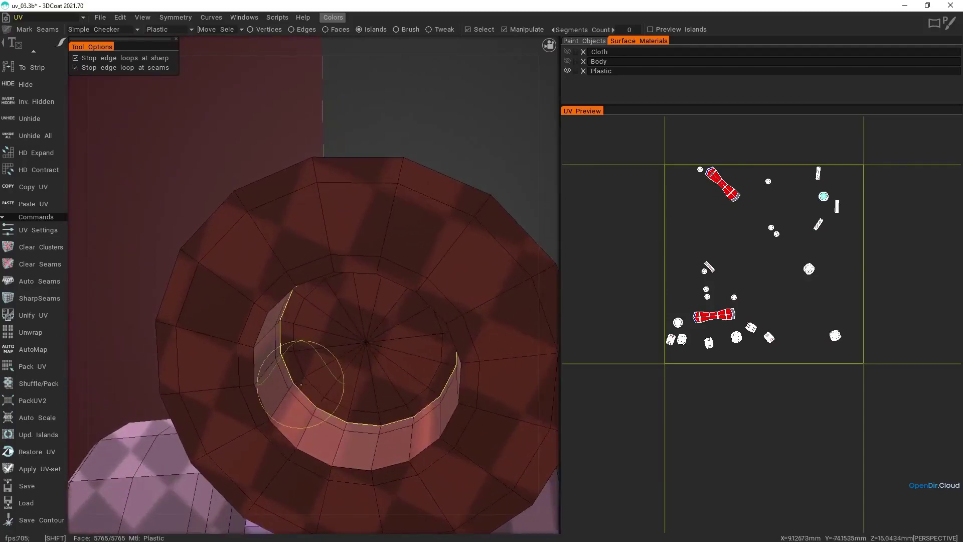
left_click(312, 377, "shift")
left_click_drag(401, 351, 295, 419, "alt")
right_click_drag(295, 419, 359, 355, "alt")
left_click_drag(359, 354, 399, 384, "alt")
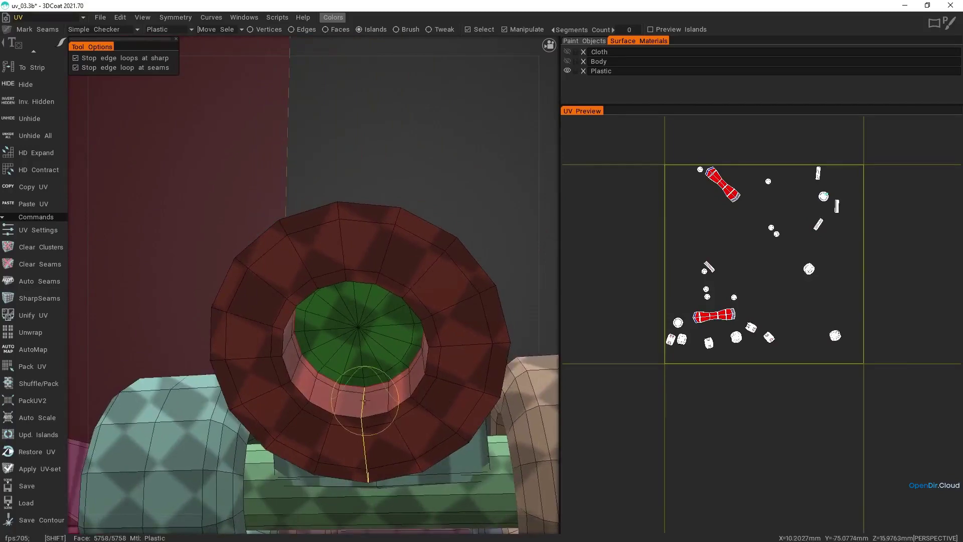
right_click_drag(382, 410, 369, 332, "alt")
Step: Hide the axle between the two wheels opposite the stopper to expose the end of the base plate
left_click_drag(370, 333, 501, 246, "alt")
right_click_drag(359, 329, 251, 321, "alt")
left_click_drag(289, 383, 300, 228, "alt")
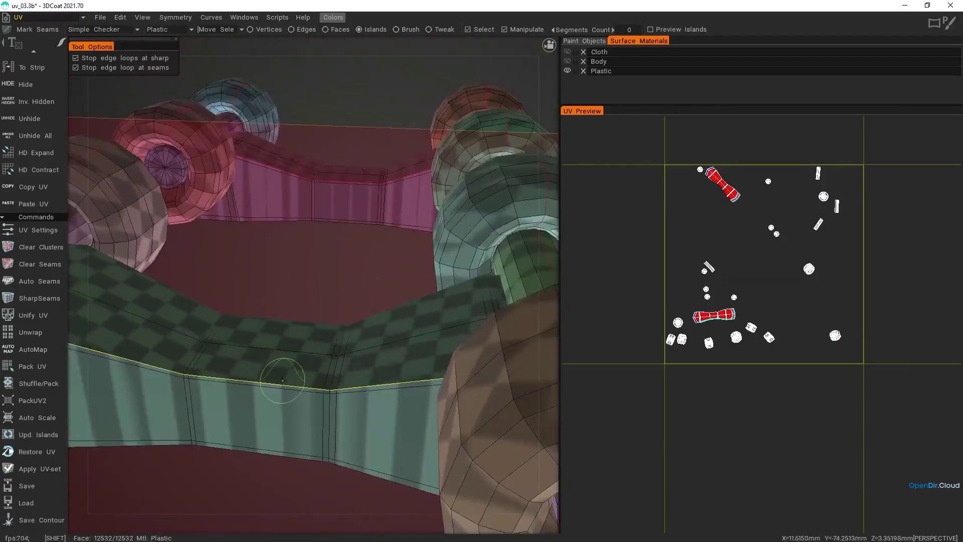
left_click_drag(283, 380, 353, 283, "alt")
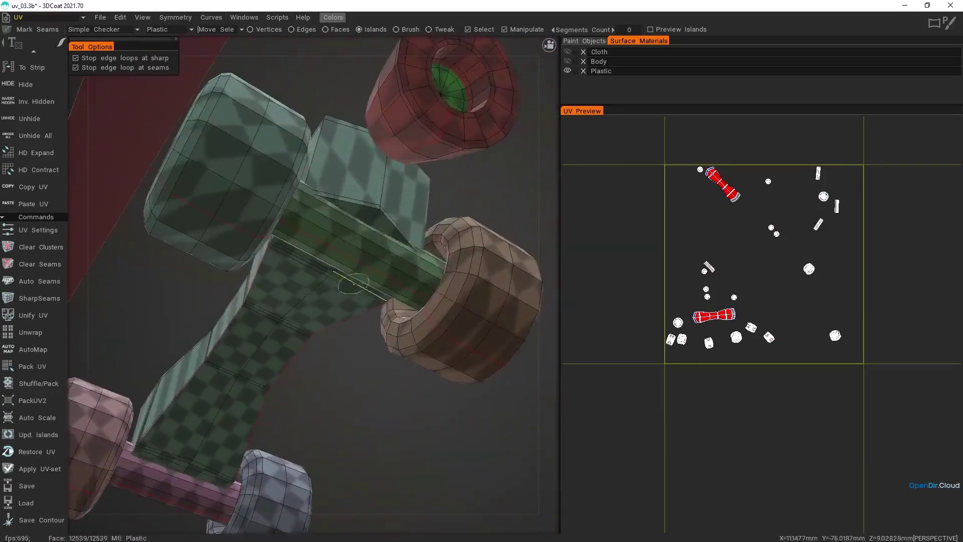
left_click_drag(200, 446, 473, 373, "alt")
middle_click_drag(161, 334, 276, 366, "alt")
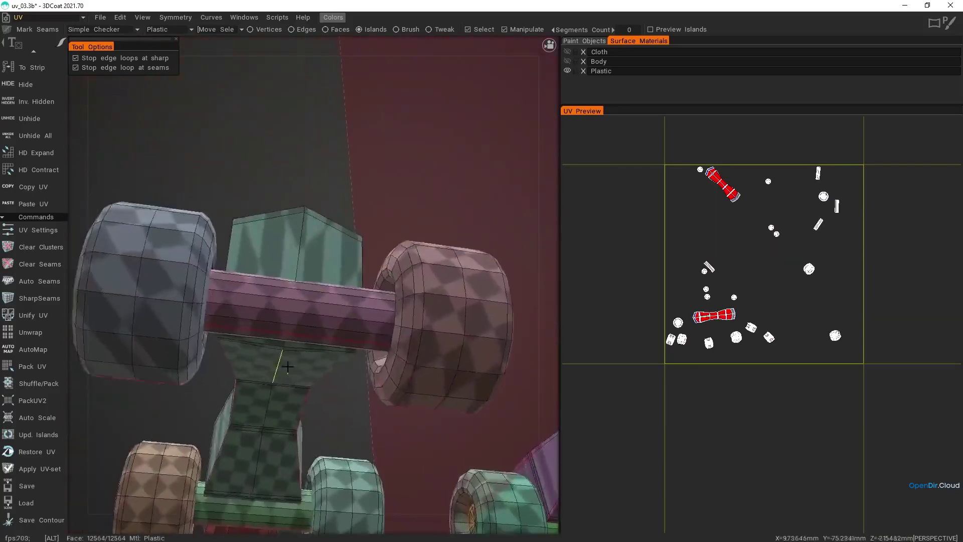
mouse_move(290, 373)
left_mouse_down("alt")
mouse_move(256, 345)
mouse_move(274, 370)
left_mouse_up("alt")
mouse_move(275, 369)
right_mouse_down("alt")
mouse_move(285, 346)
mouse_move(275, 350)
right_mouse_up("alt")
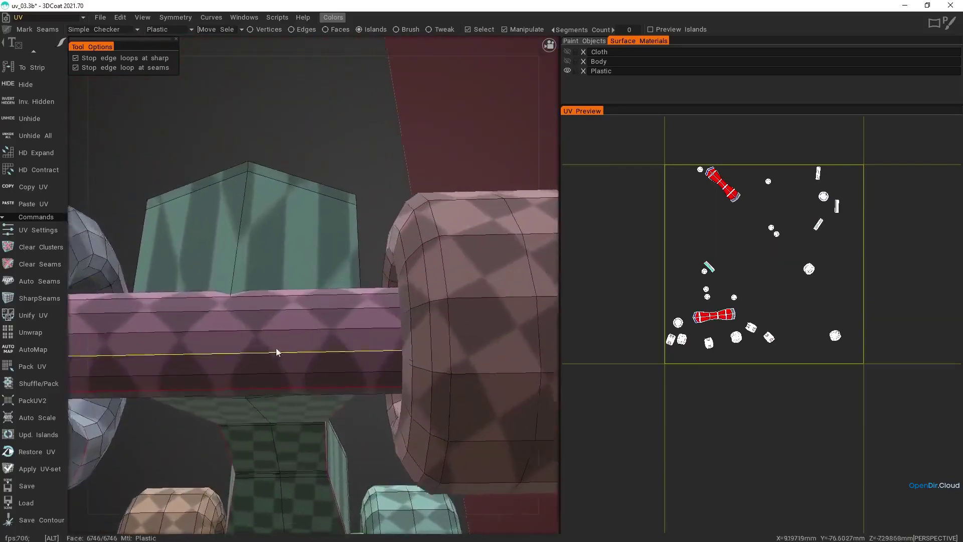
left_click_drag(275, 350, 320, 336, "alt")
left_click(332, 342)
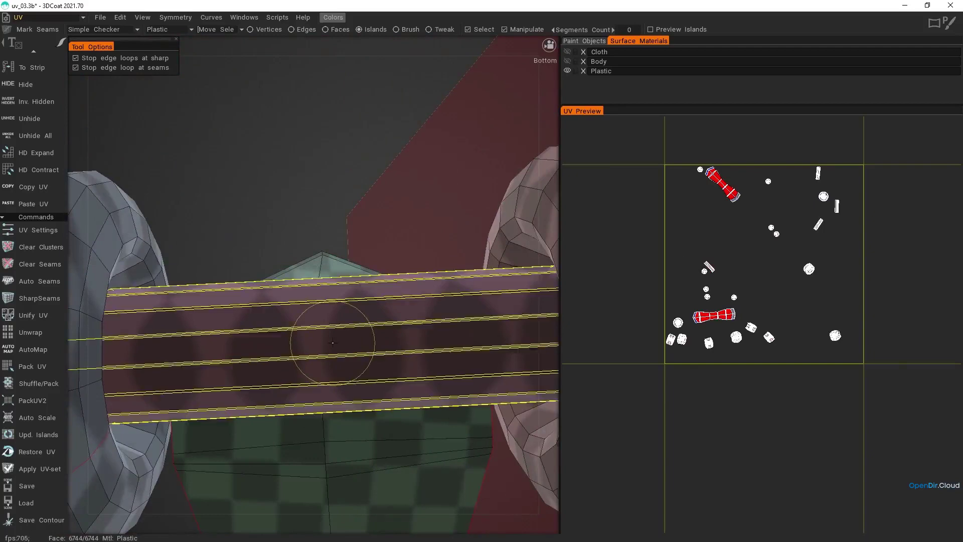
left_click(40, 85)
right_click_drag(351, 401, 403, 471, "alt")
left_click(357, 394)
key("Escape")
Step: Mark the seam along the base plate's end edge that was covered by the axle
right_click_drag(352, 302, 348, 351, "alt")
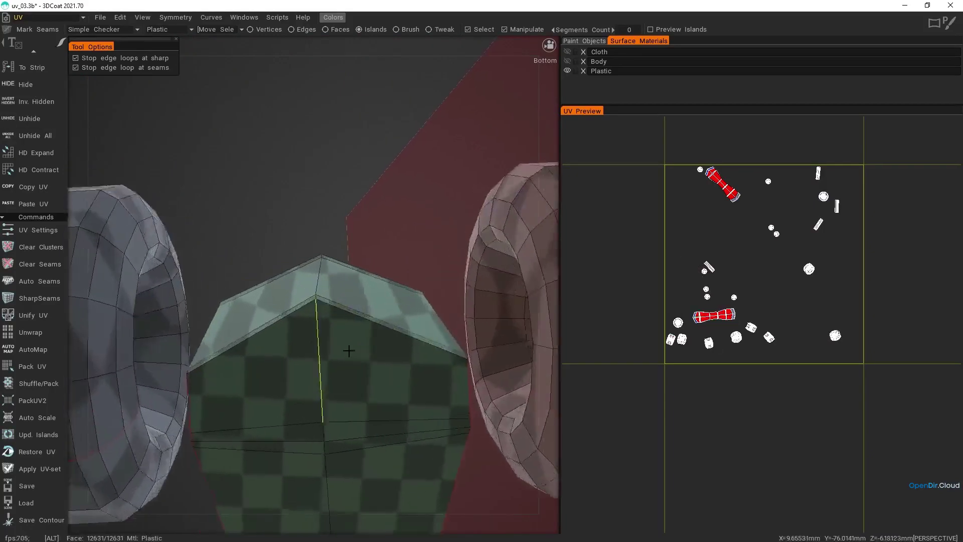
left_click_drag(348, 351, 365, 333, "alt")
left_click(365, 332, "shift")
right_click_drag(366, 333, 365, 415, "alt")
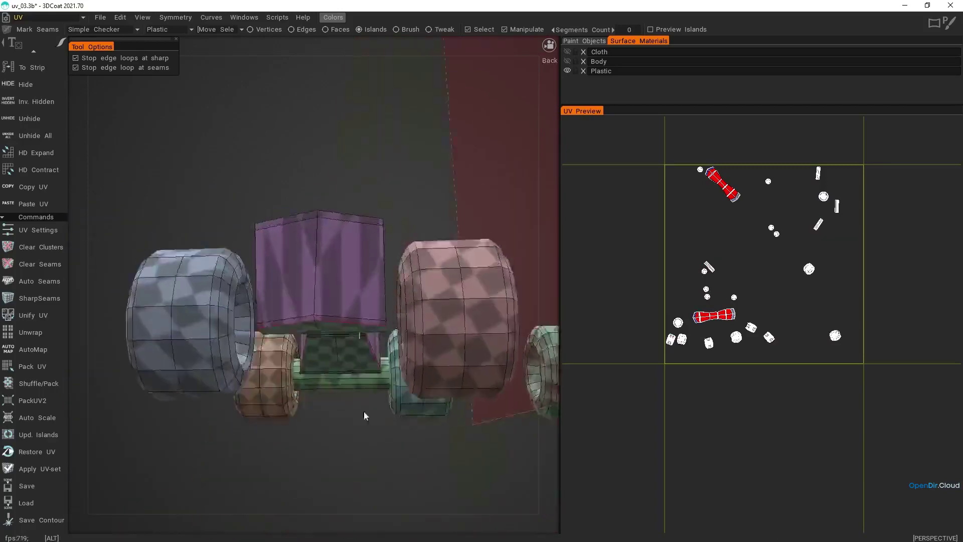
Step: Unhide all roller-skate parts, then unwrap the Plastic UV-set and pack its islands into the UV tile
left_click_drag(365, 415, 399, 466, "alt")
right_click_drag(335, 290, 338, 318, "alt")
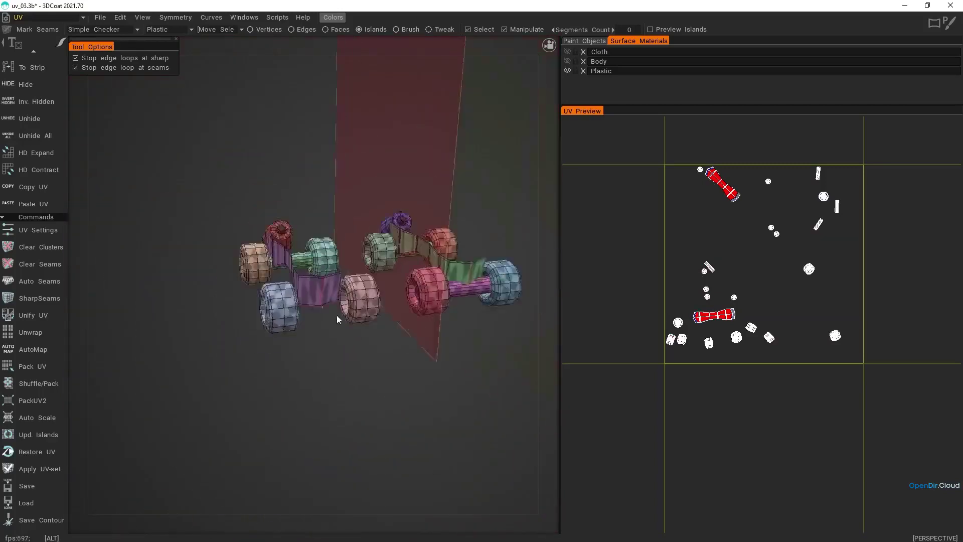
left_click_drag(338, 318, 346, 342, "alt")
middle_click_drag(346, 341, 364, 347, "alt")
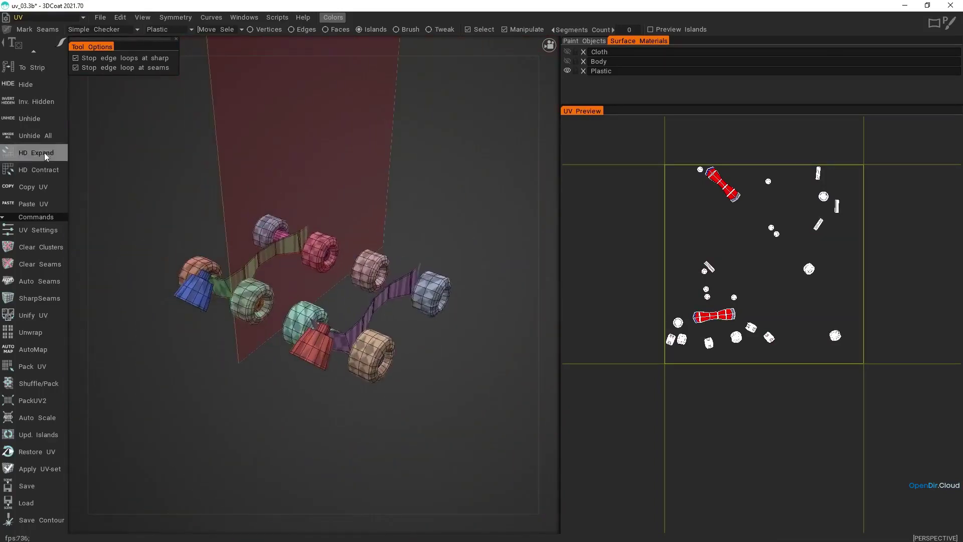
left_click(42, 140)
right_click_drag(328, 290, 404, 350, "alt")
left_click_drag(404, 351, 396, 327, "alt")
right_click_drag(395, 327, 377, 267, "alt")
left_click_drag(378, 267, 357, 185, "alt")
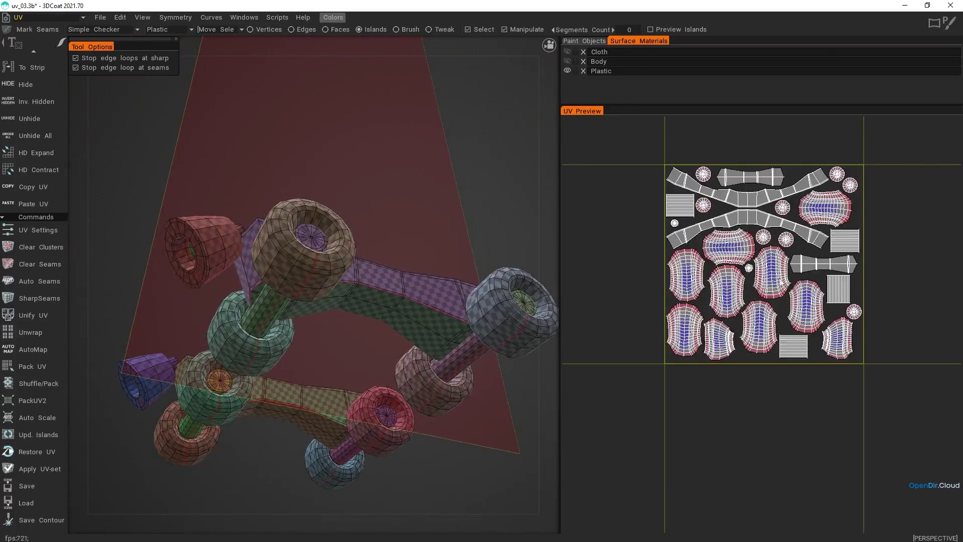
Step: Select all ten wheel and stopper islands and straighten them into rectangles with To Strip
right_click_drag(781, 282, 853, 146, "alt")
middle_click_drag(853, 146, 849, 215, "alt")
left_click(838, 257)
left_click(716, 299, "shift")
left_click(771, 328, "shift")
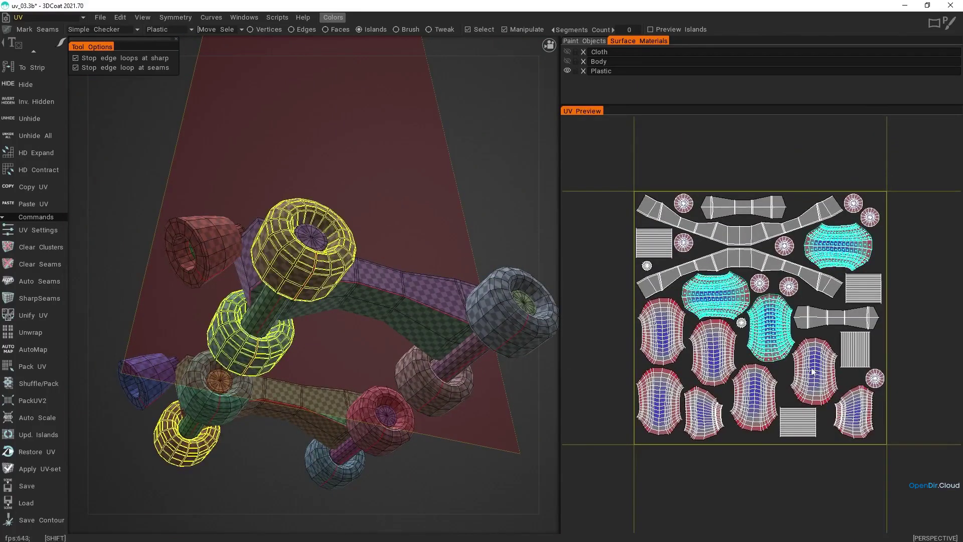
left_click(813, 371, "shift")
left_click(753, 396, "shift")
left_click(713, 351, "shift")
left_click(704, 412, "shift")
left_click(659, 400, "shift")
left_click(662, 330, "shift")
left_click(864, 430, "shift")
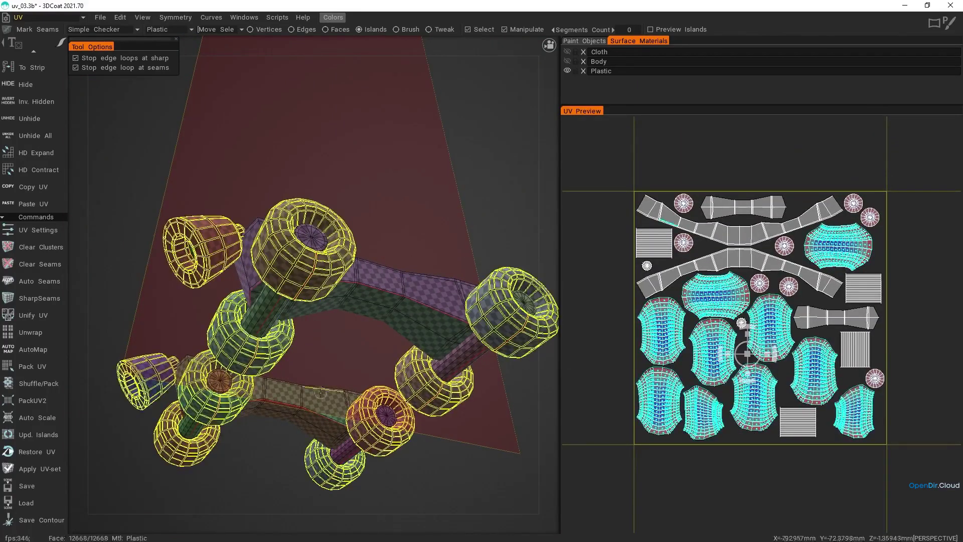
right_click_drag(321, 393, 299, 407, "alt")
left_click_drag(300, 407, 341, 374, "alt")
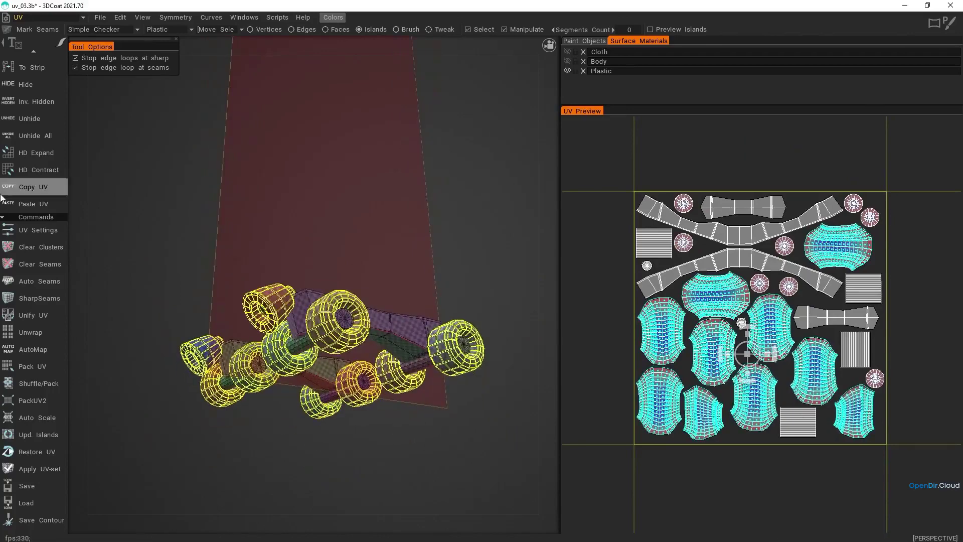
scroll(56, 374, "up", 3)
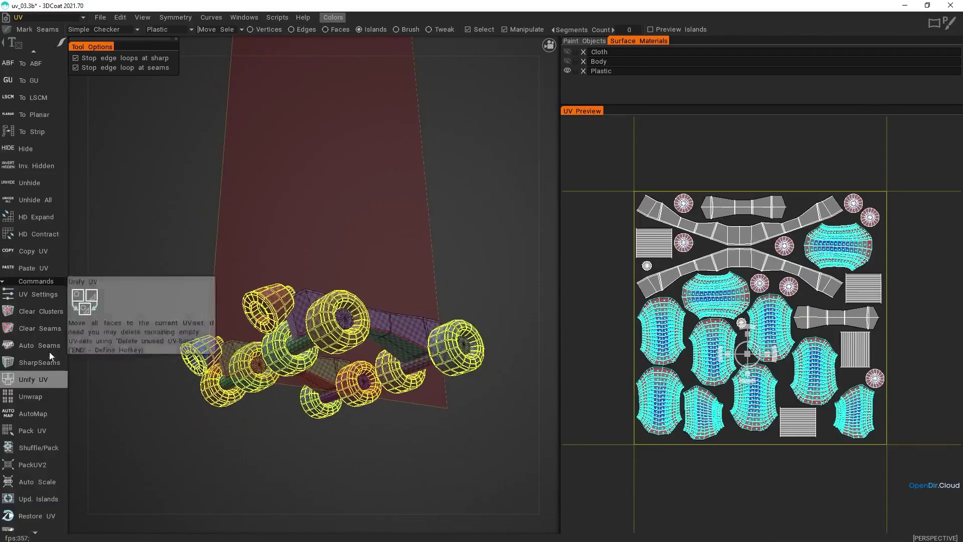
left_click(48, 133)
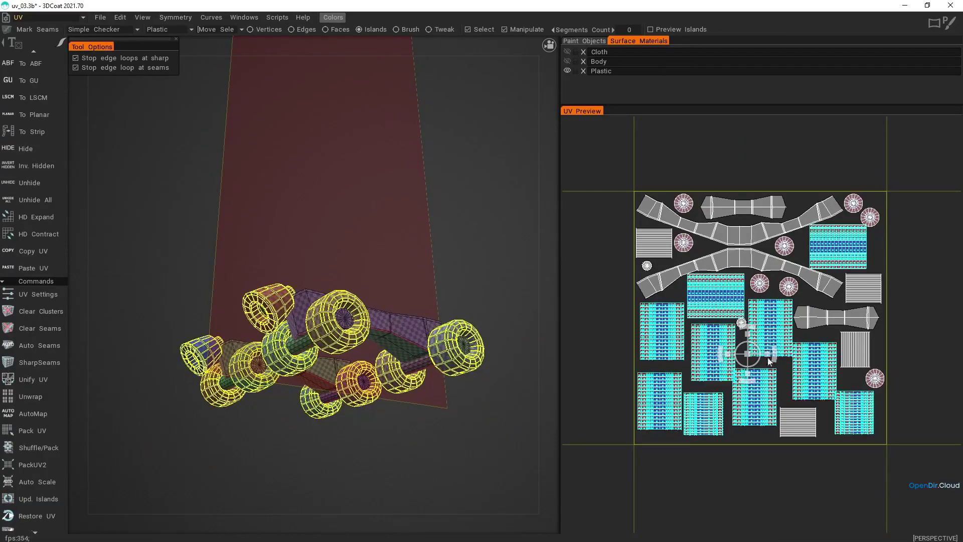
Step: Move the straightened strips out of the UV tile and rotate the two horizontal wheel strips clockwise to match the others
left_click_drag(755, 350, 496, 333)
middle_click_drag(703, 342, 816, 313, "alt")
left_click(824, 421)
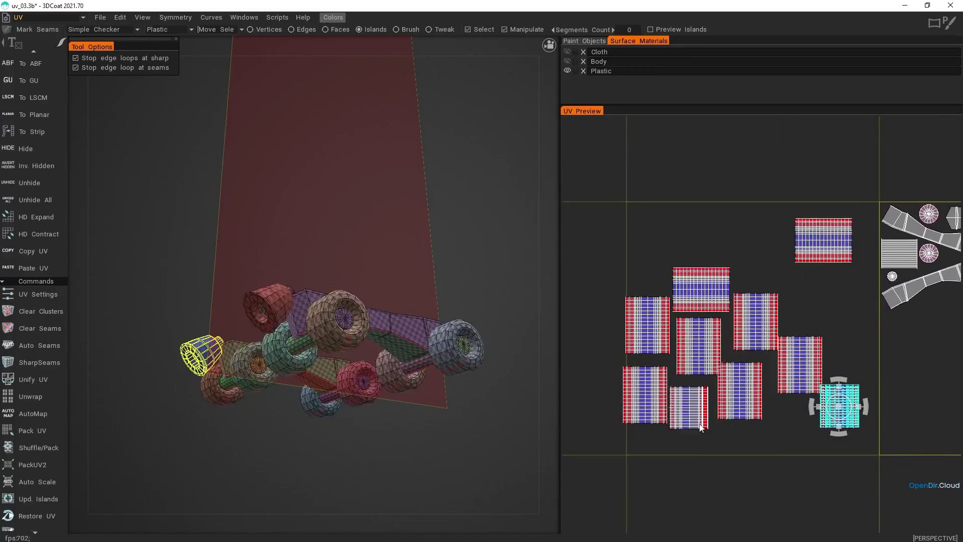
left_click(701, 307)
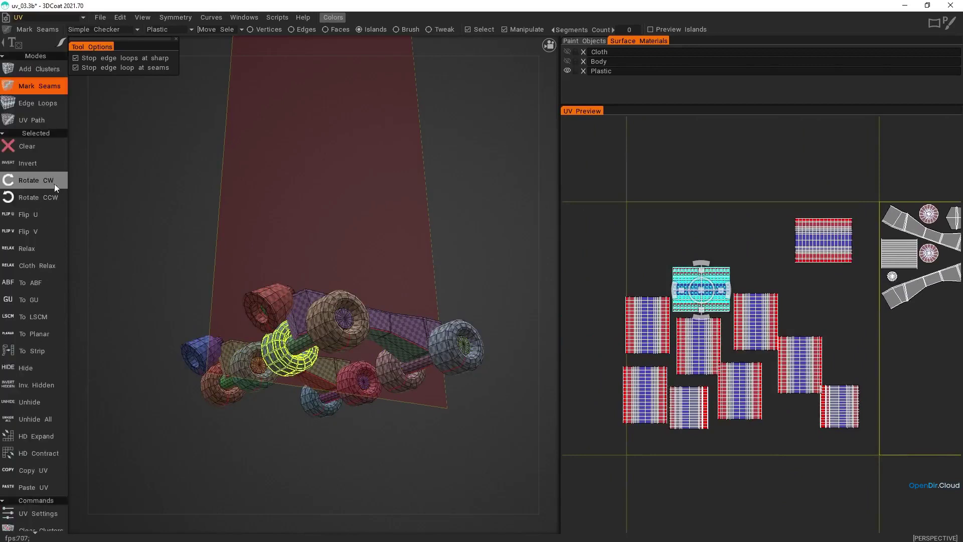
left_click(46, 186)
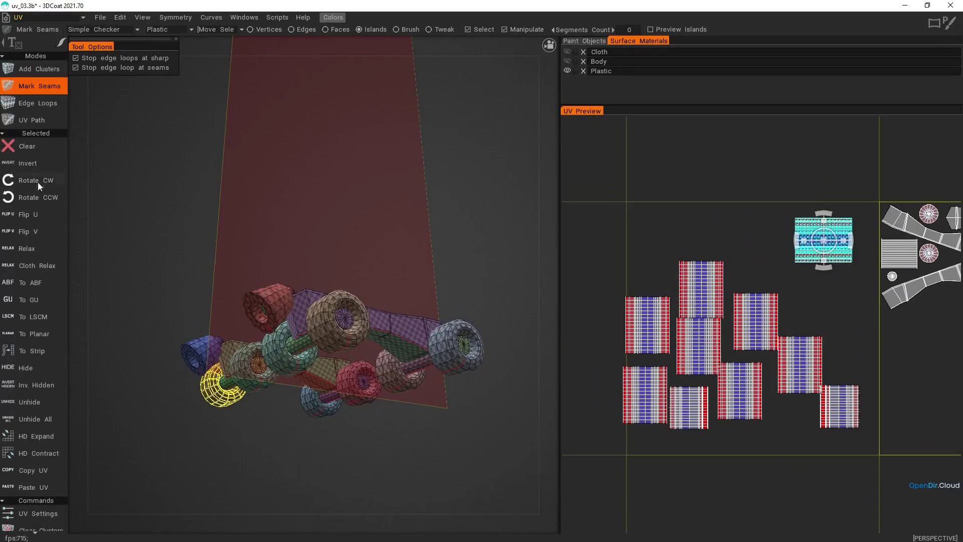
left_click_drag(830, 240, 759, 259)
Step: Rotate the upright axle island clockwise to match the others and move the four axle islands out of the UV tile
middle_click_drag(832, 338, 621, 379, "alt")
left_click(875, 414)
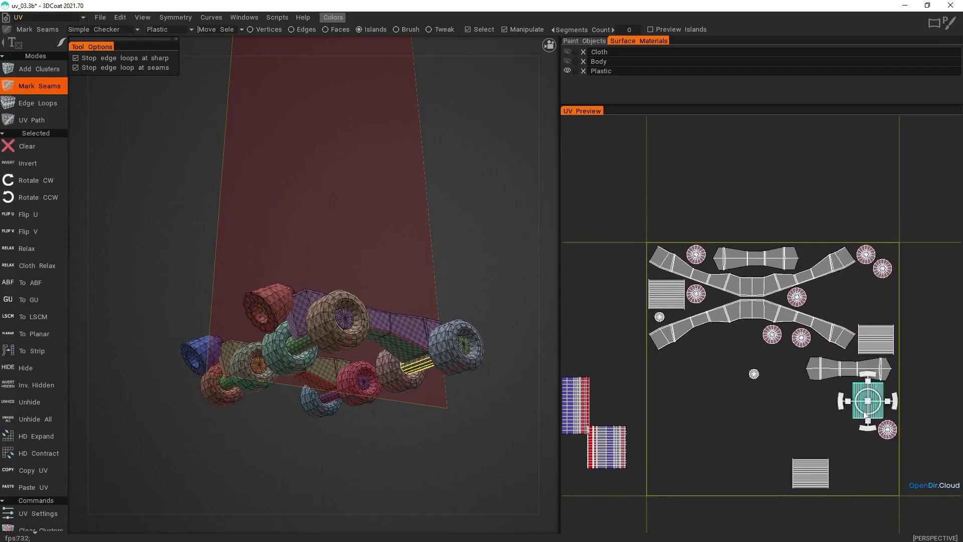
left_click(49, 179)
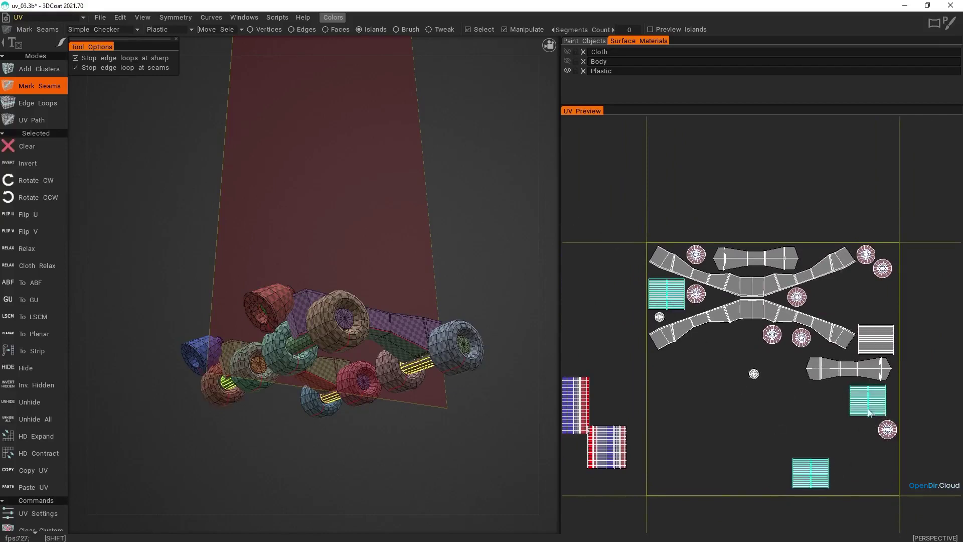
left_click(879, 341)
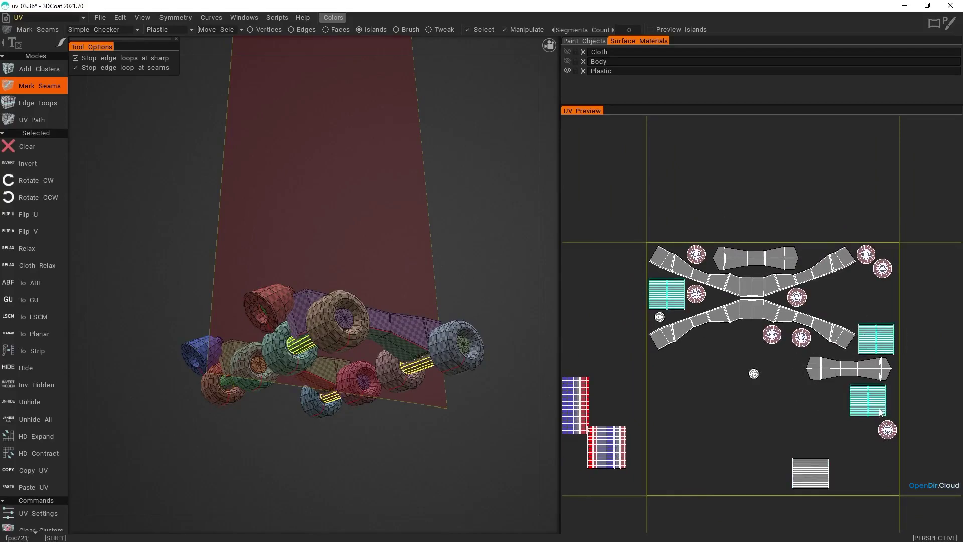
left_click_drag(813, 389, 549, 233)
Step: Locate a round hub-cap island on its wheel and mark a seam loop around the cap inside the wheel recess
scroll(759, 370, "up", 5)
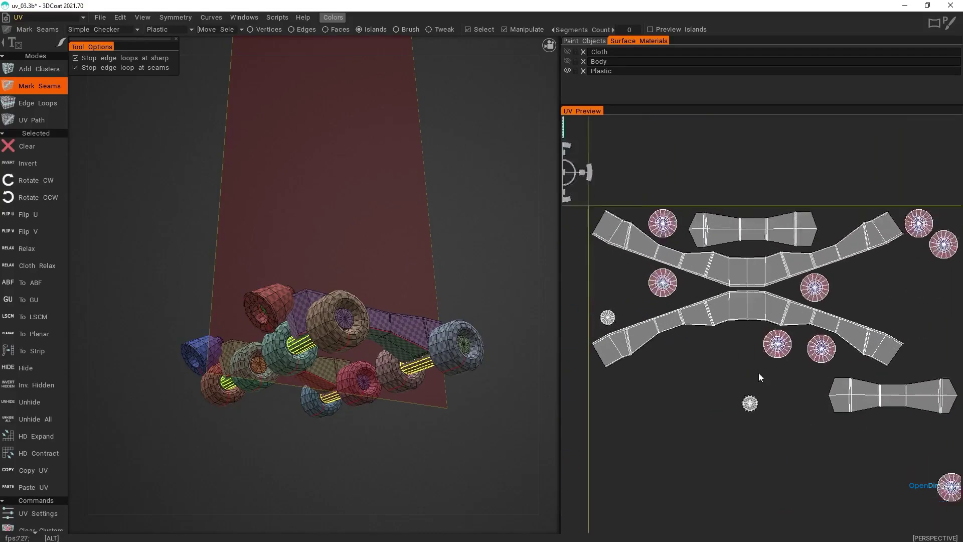
middle_click_drag(777, 372, 811, 312, "alt")
right_click_drag(810, 311, 831, 291, "alt")
left_click(816, 246)
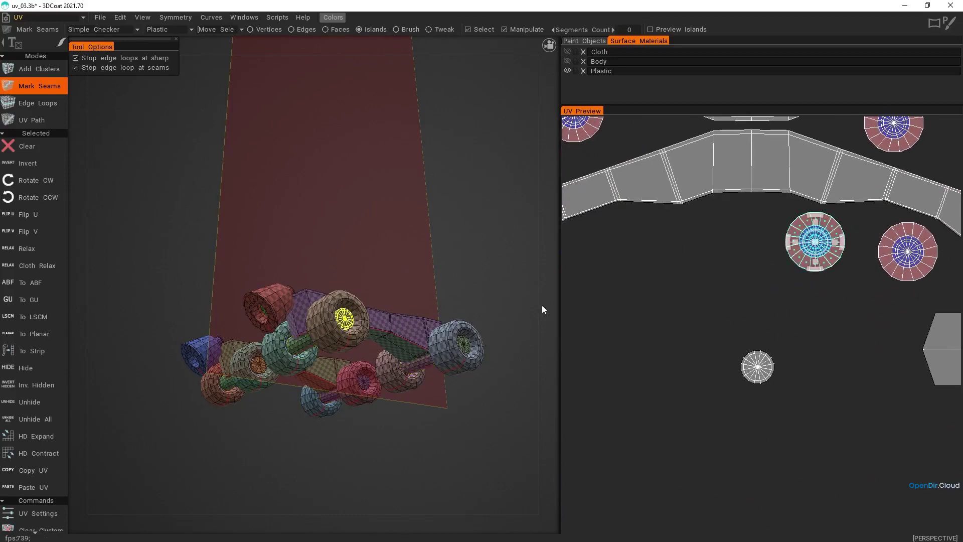
right_click_drag(351, 324, 421, 399, "alt")
middle_click_drag(421, 398, 312, 303, "alt")
left_click_drag(311, 303, 278, 317, "alt")
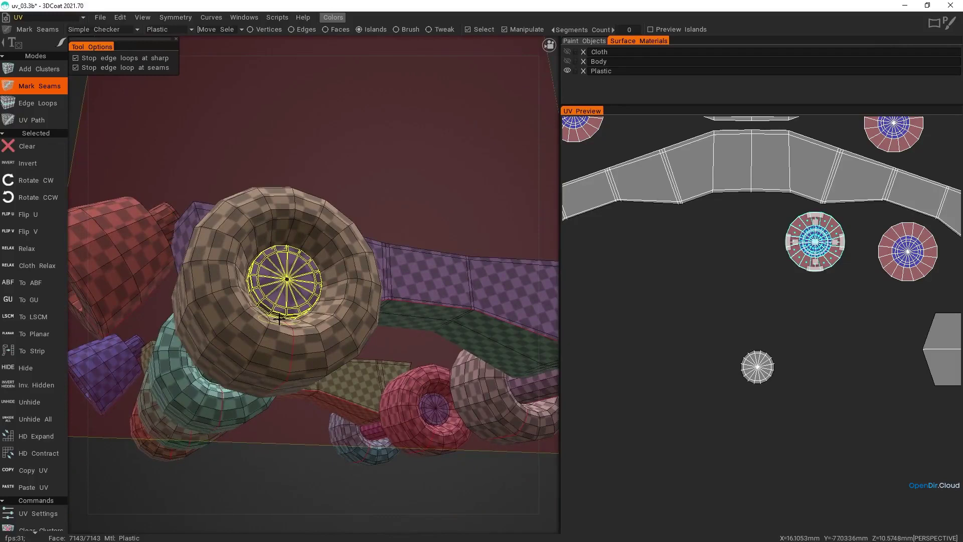
left_click(295, 365, "shift")
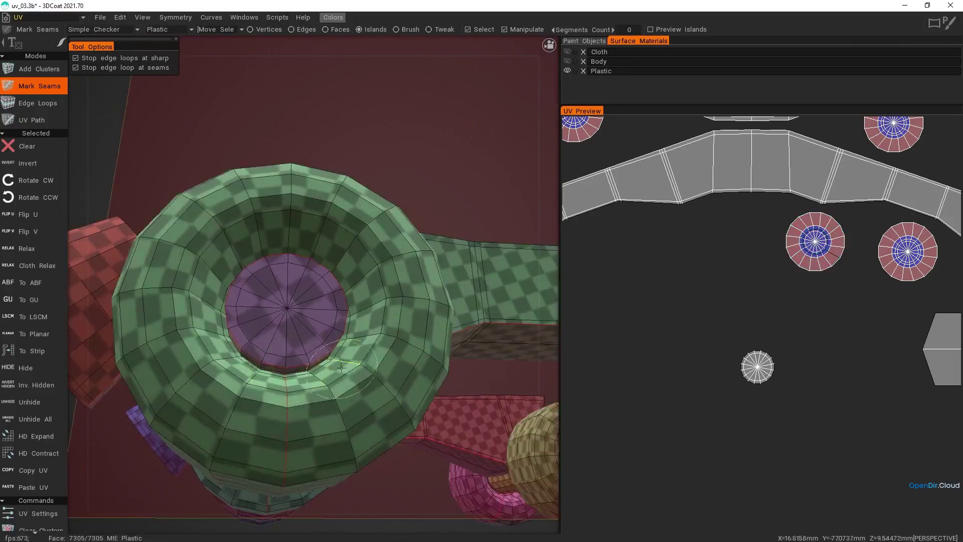
Step: Mark the same hub-cap seam loop on the wheel at the other end of the base plate
right_click_drag(341, 367, 270, 295, "alt")
middle_click_drag(507, 321, 296, 346, "alt")
right_click_drag(296, 346, 367, 420, "alt")
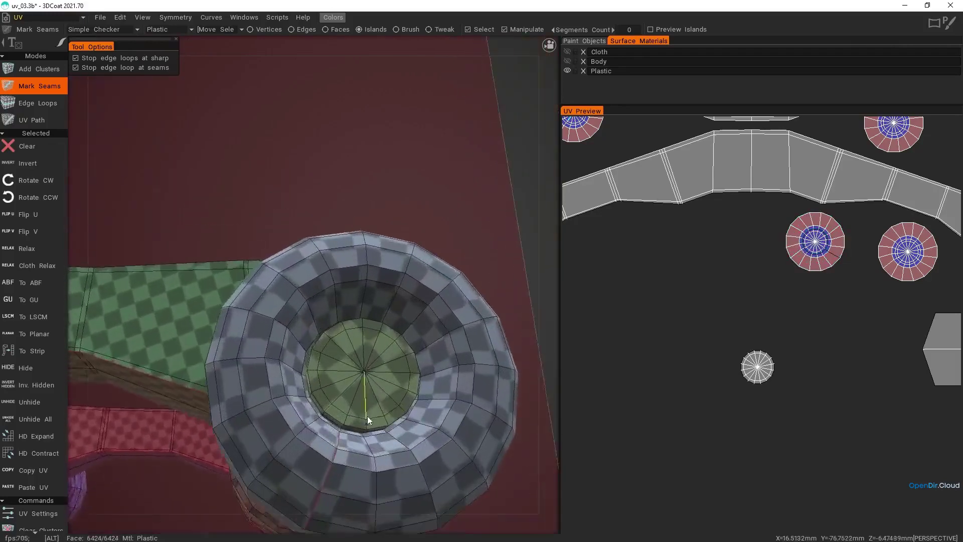
left_click_drag(367, 420, 359, 394, "alt")
left_click(358, 428, "shift")
right_click_drag(365, 431, 323, 384, "alt")
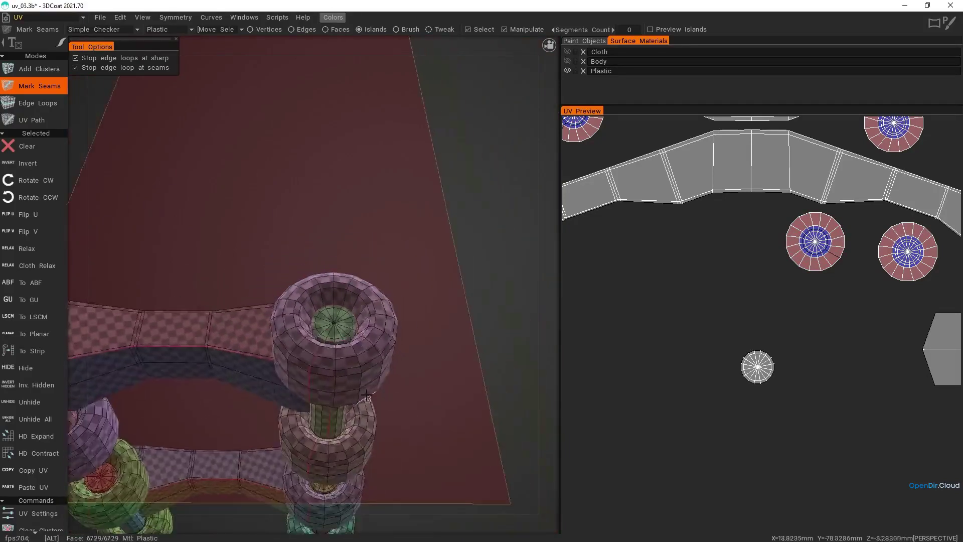
Step: Mark seam loops around the hub caps of two more wheels on the roller skates
middle_click_drag(324, 384, 401, 346, "alt")
left_click_drag(401, 346, 326, 362, "alt")
right_click_drag(327, 362, 321, 380, "alt")
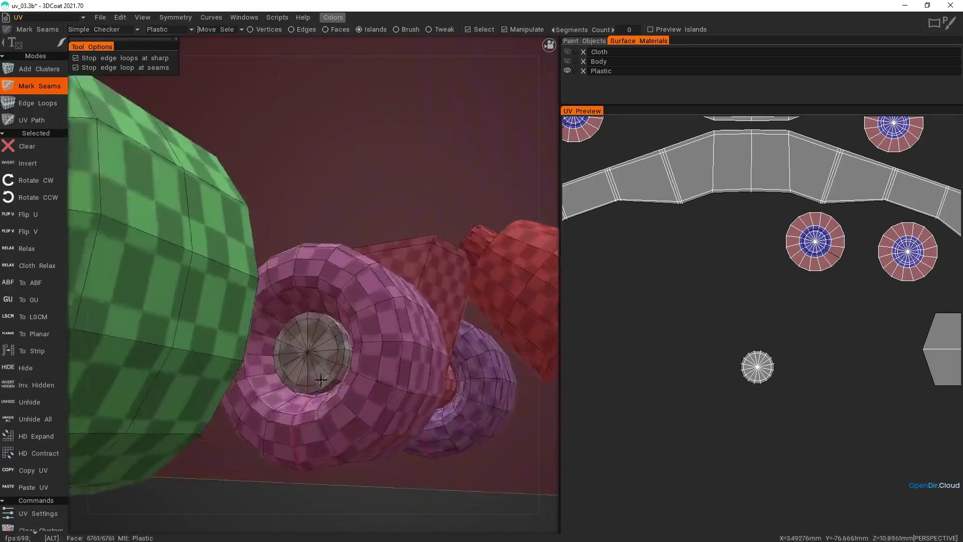
left_click_drag(320, 380, 515, 414, "alt")
left_click(307, 396, "shift")
left_click_drag(255, 390, 382, 377, "alt")
left_click(328, 351, "shift")
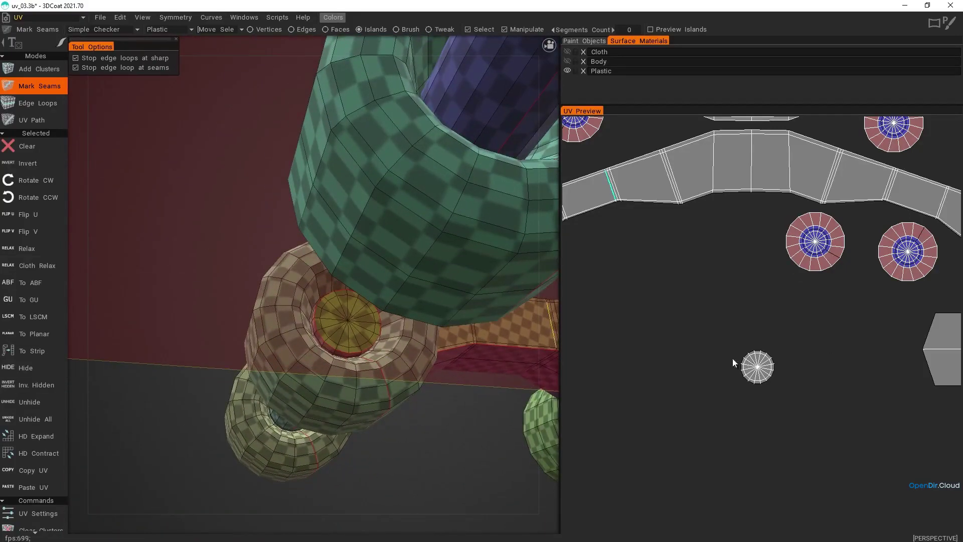
Step: Select the round hub-cap islands with the new seam loops in the Plastic UV-set and unwrap them again
scroll(732, 358, "down", 5)
scroll(636, 185, "up", 4)
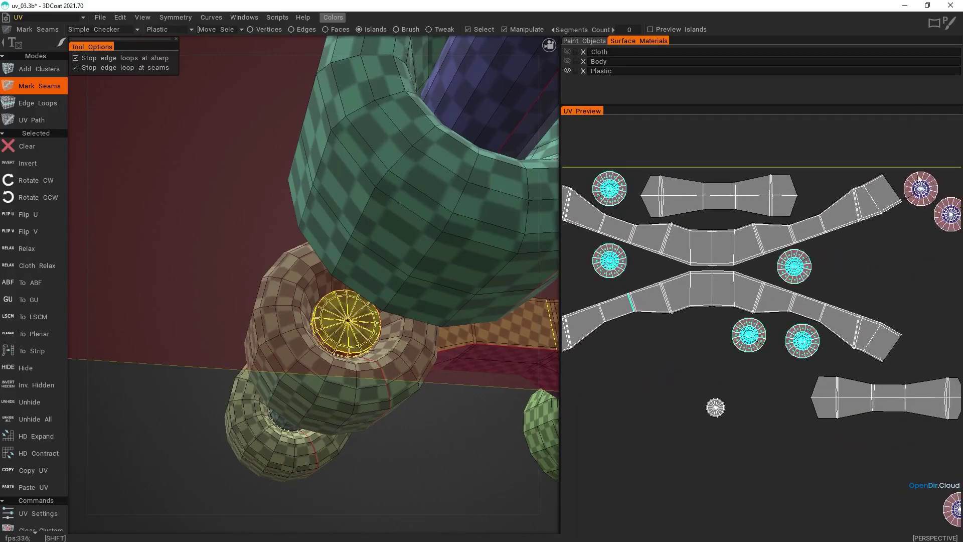
scroll(882, 288, "down", 3)
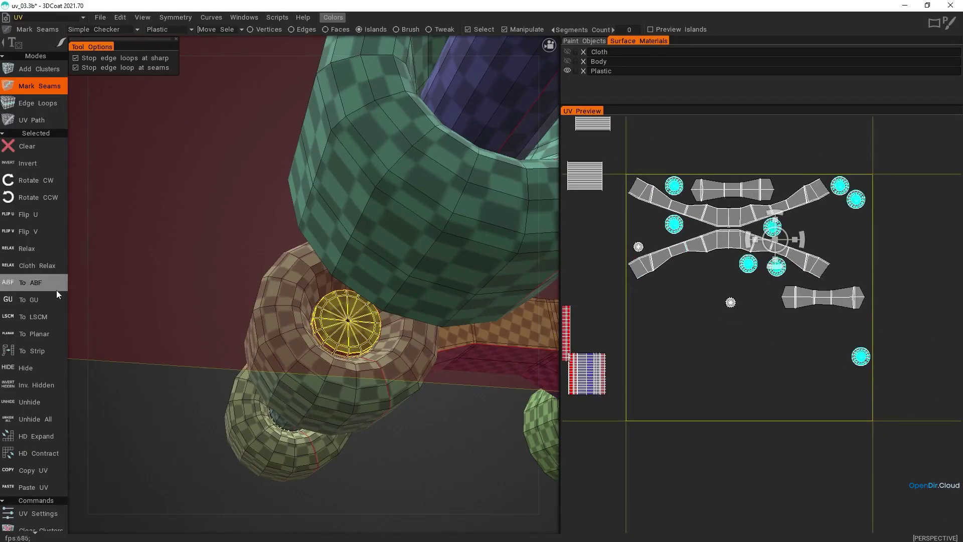
scroll(772, 321, "up", 3)
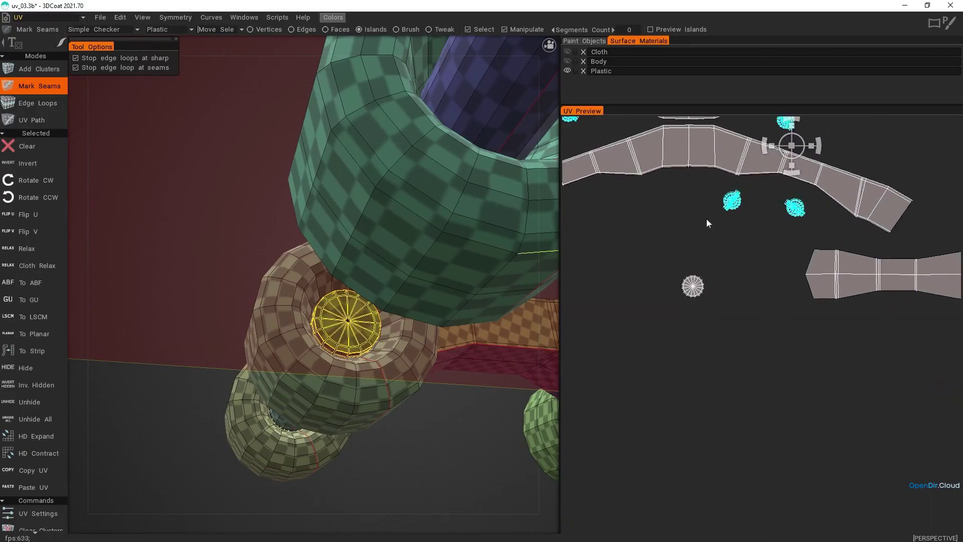
scroll(667, 251, "down", 3)
scroll(40, 444, "down", 5)
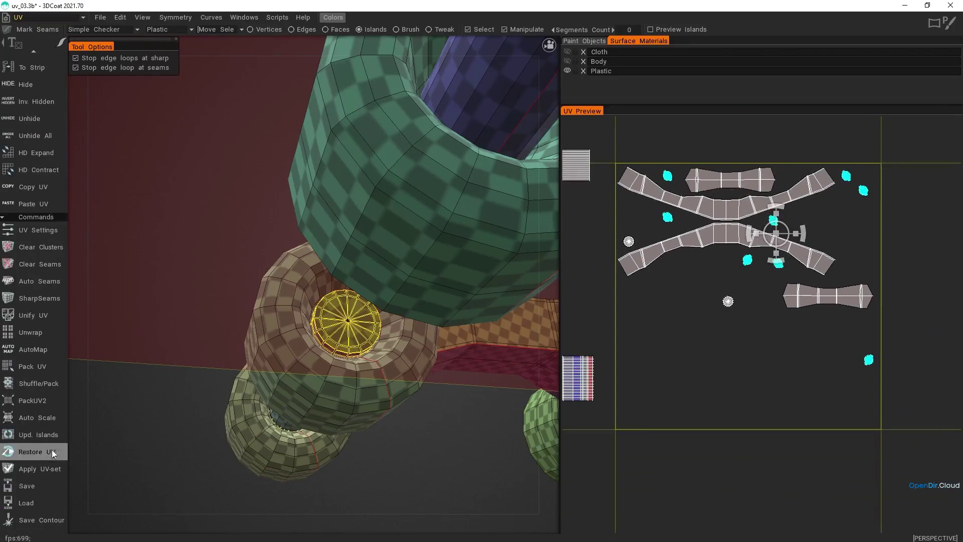
Step: Auto-scale the Plastic islands to equal proportions and pack them into the UV tile with PackUV2
left_click(50, 417)
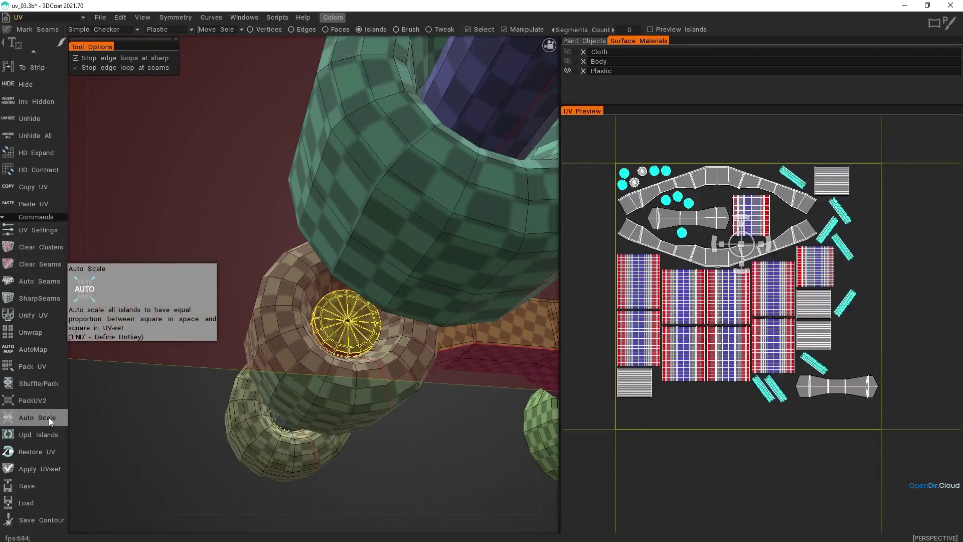
left_click(797, 186)
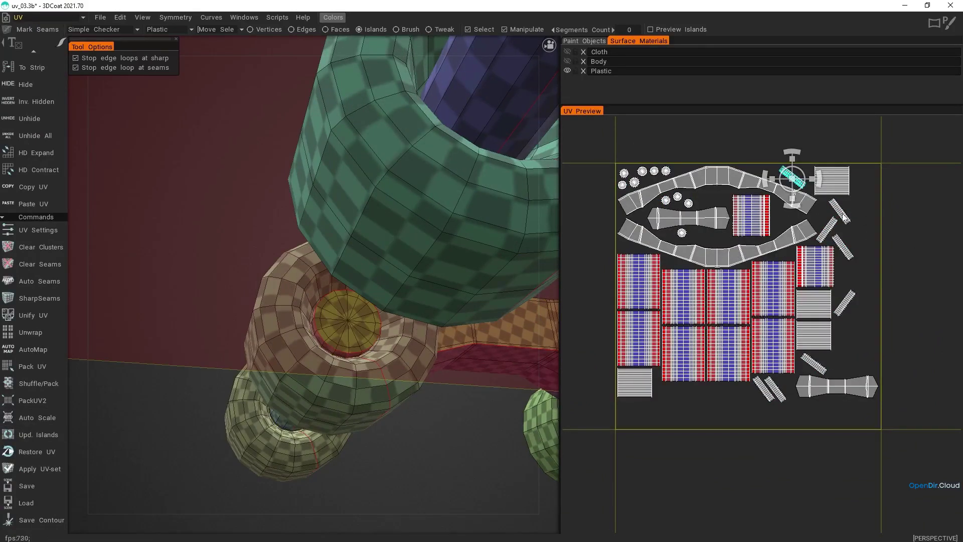
scroll(849, 181, "up", 5)
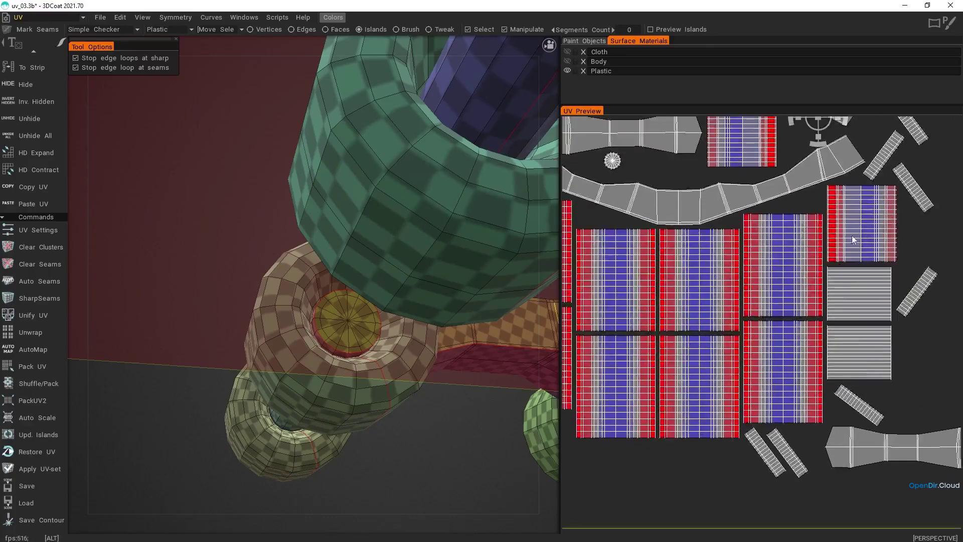
middle_click_drag(853, 241, 769, 404)
scroll(769, 344, "down", 6)
middle_click_drag(768, 345, 818, 307)
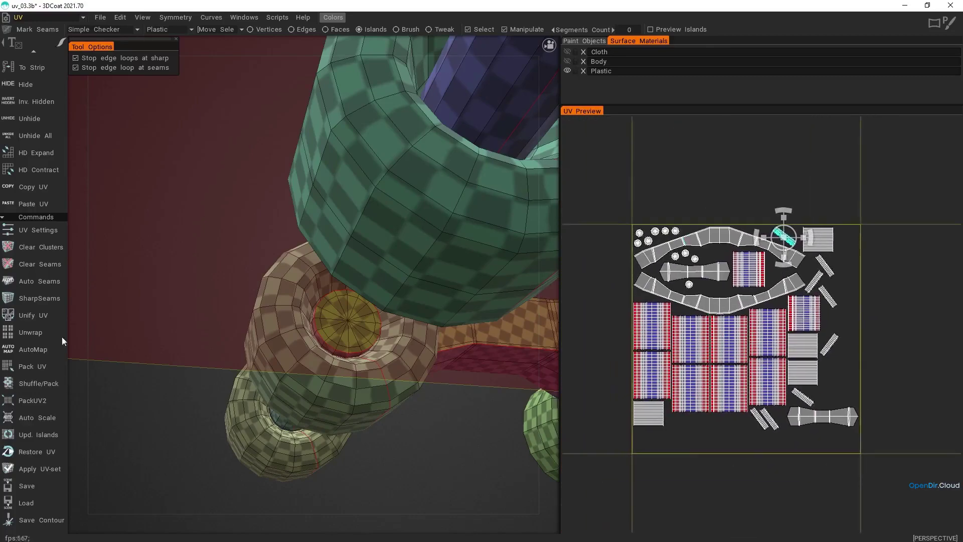
left_click(41, 405)
scroll(693, 448, "up", 5)
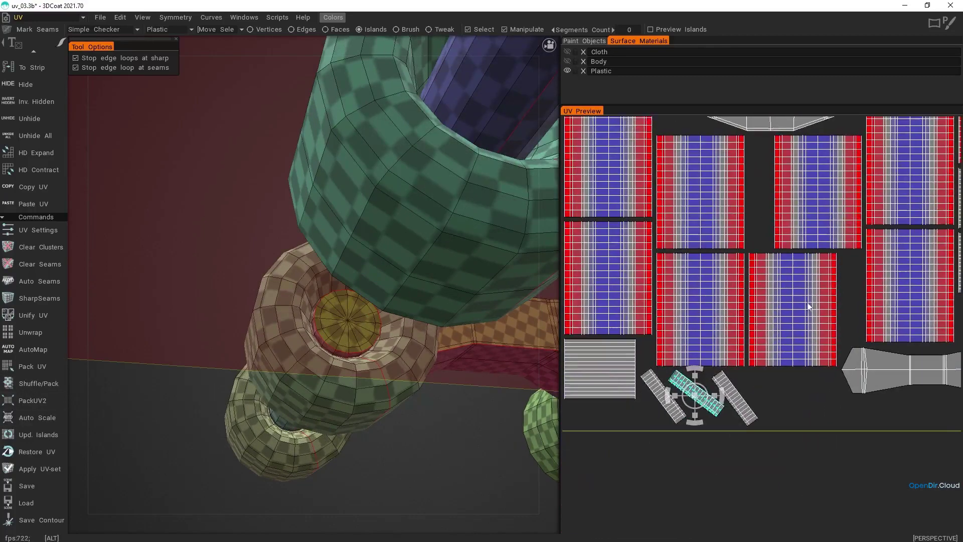
scroll(351, 350, "down", 10)
Step: Select the shorts' two leg islands and the front and back hip islands in the Body UV-set and move them to the Cloth UV-set
left_click_drag(436, 361, 647, 391)
scroll(790, 389, "down", 4)
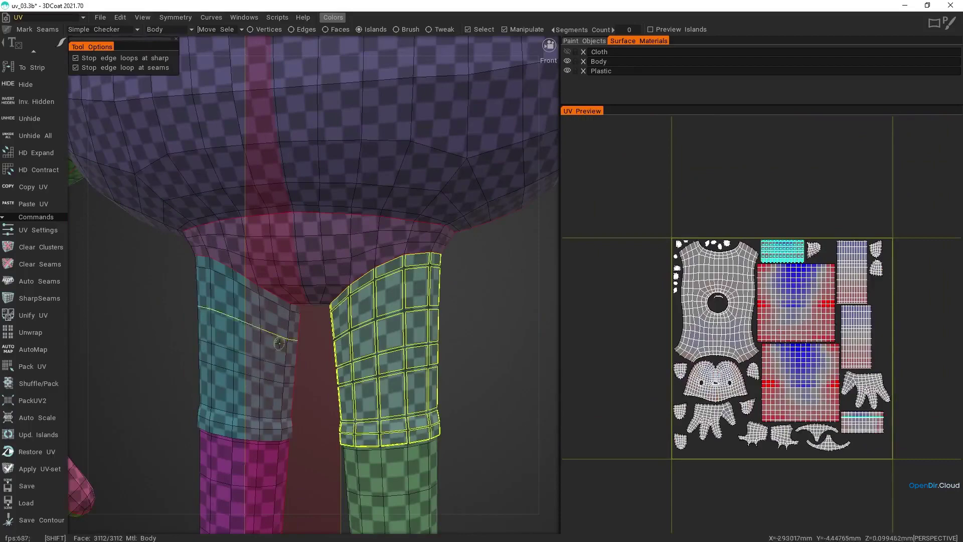
left_click(274, 345, "shift")
left_click(337, 246, "shift")
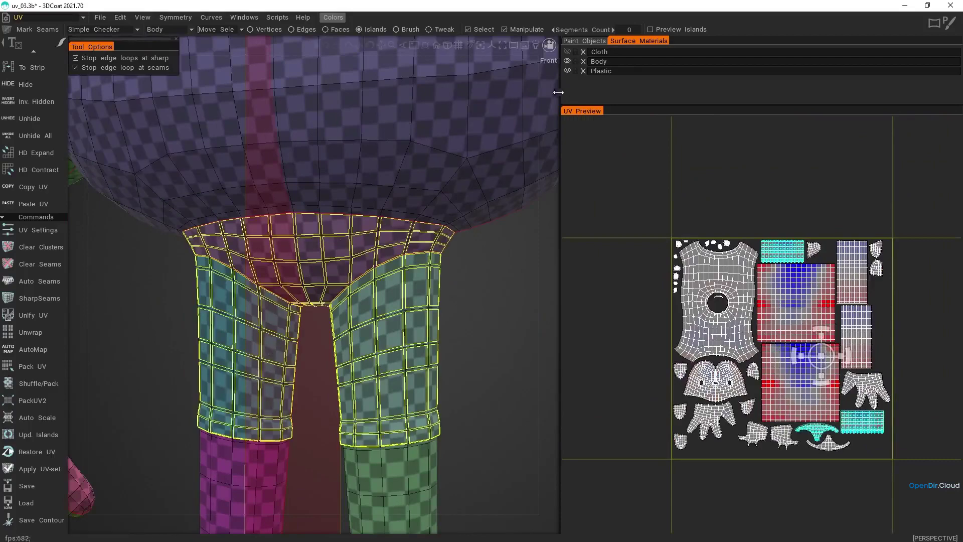
left_click_drag(311, 210, 656, 241, "alt")
left_click(403, 201, "shift")
right_click_drag(404, 200, 401, 240, "alt")
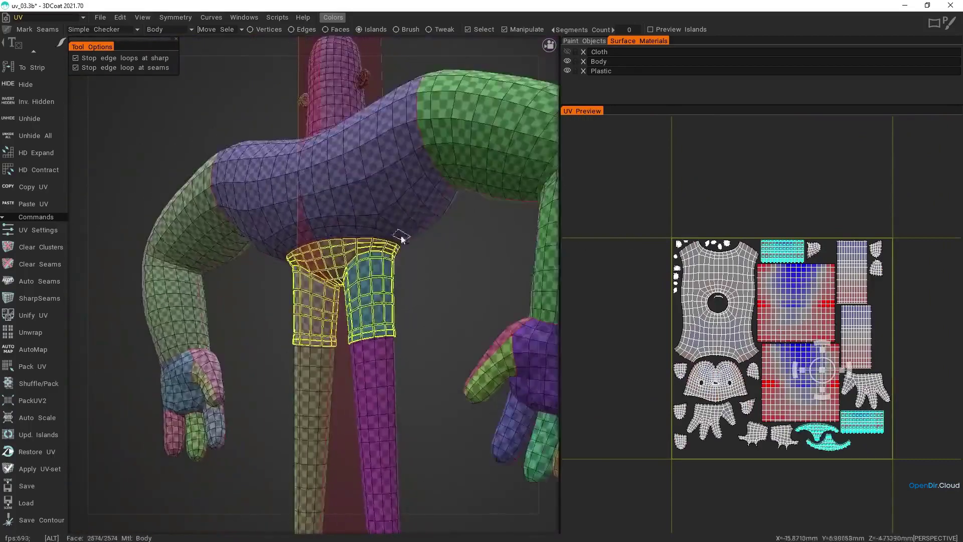
left_click_drag(401, 240, 161, 268, "alt")
left_click_drag(339, 303, 203, 100, "alt")
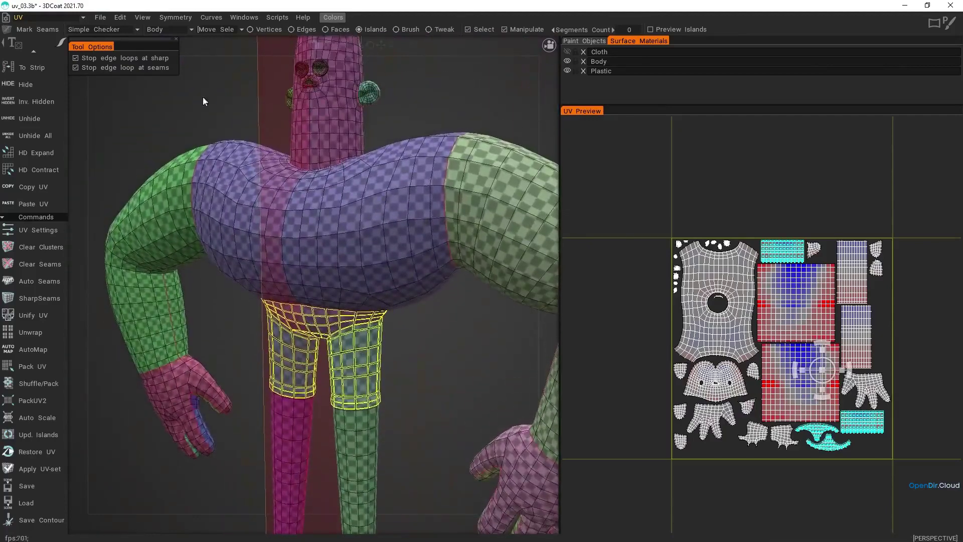
left_click(230, 39)
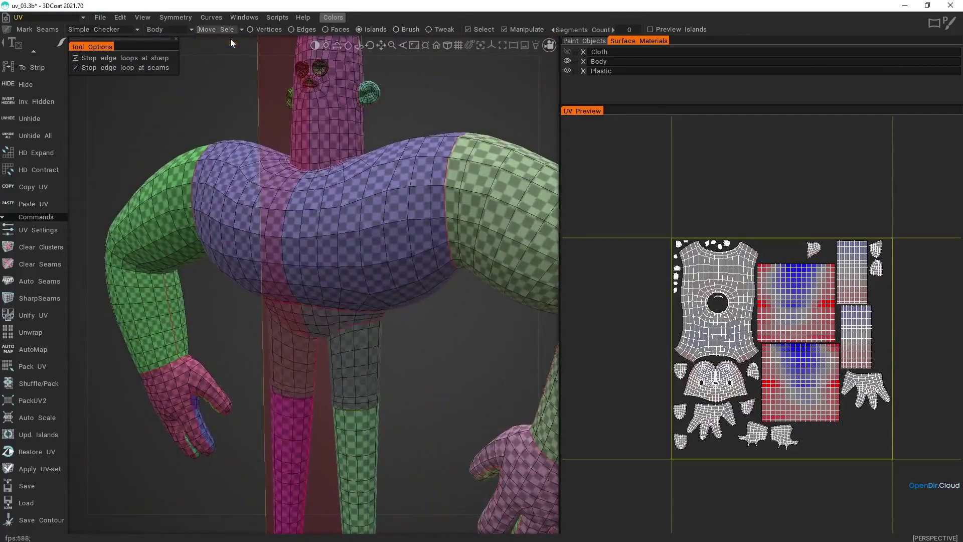
Step: Auto-scale the remaining Body islands and repack them with PackUV2
left_click(54, 423)
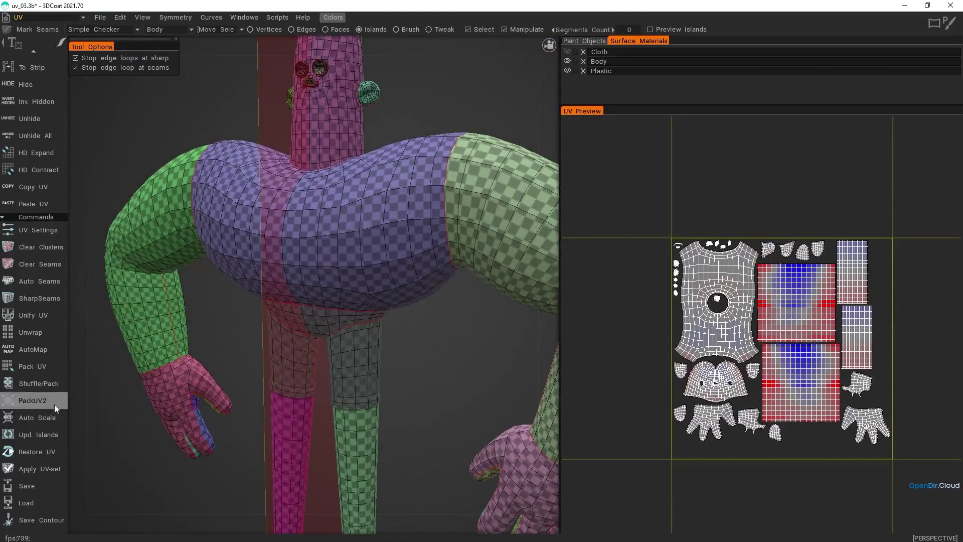
left_click(49, 402)
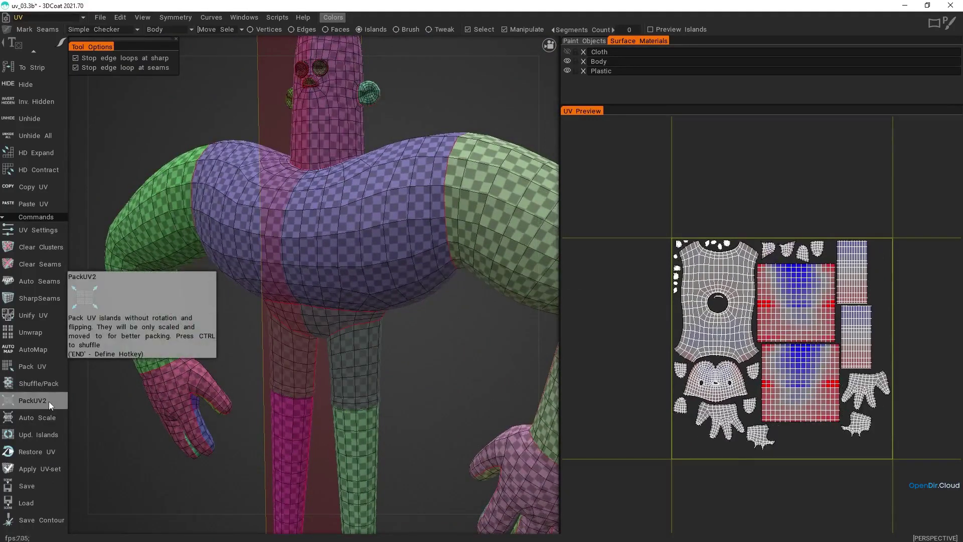
Step: Auto-scale and repack the Cloth UV-set with PackUV2, including the added shorts islands, and apply the UV-set
left_click(191, 30)
left_click(180, 42)
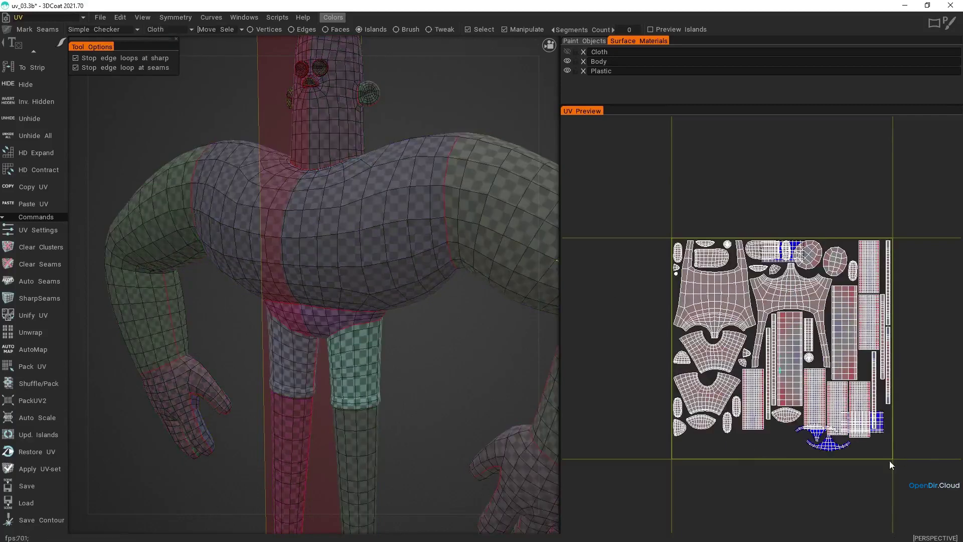
middle_click_drag(889, 462, 836, 409)
scroll(829, 396, "up", 3)
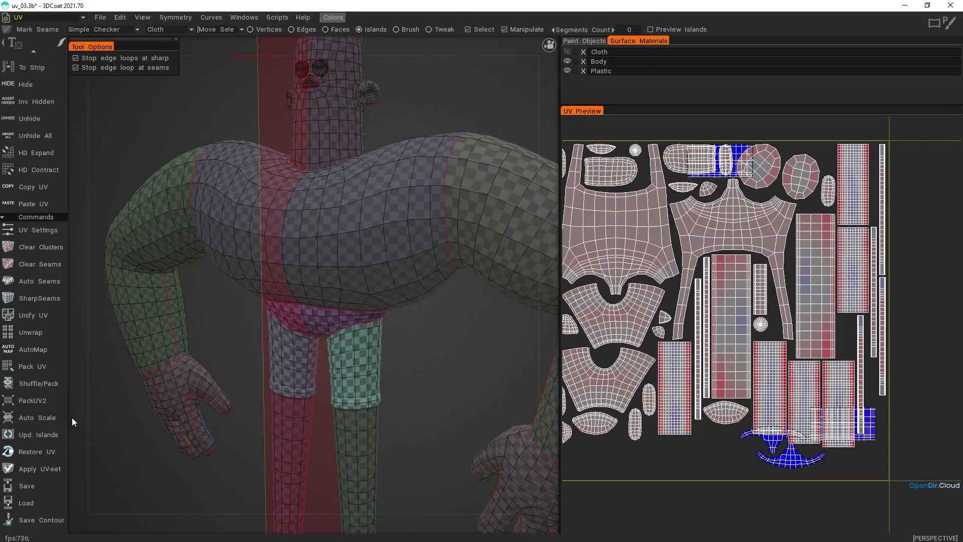
left_click(46, 417)
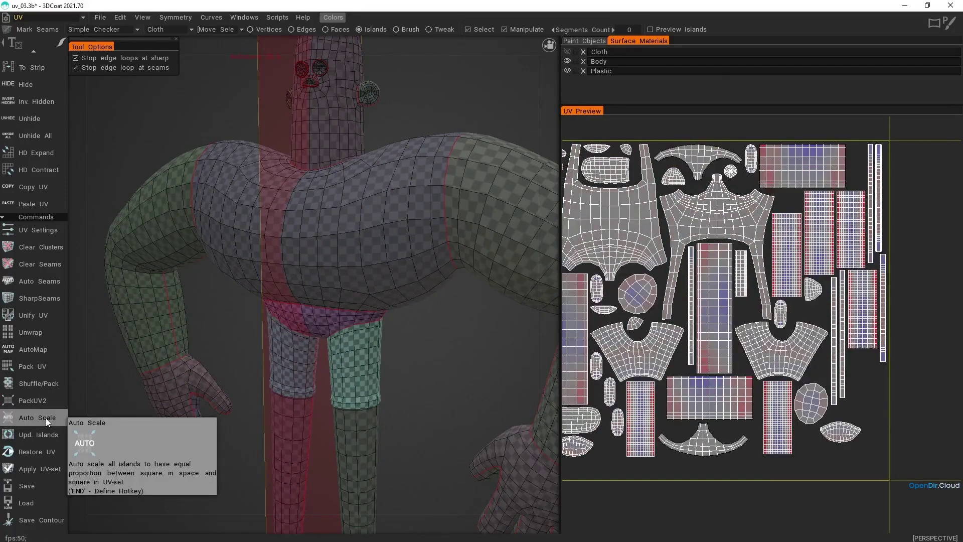
left_click(42, 404)
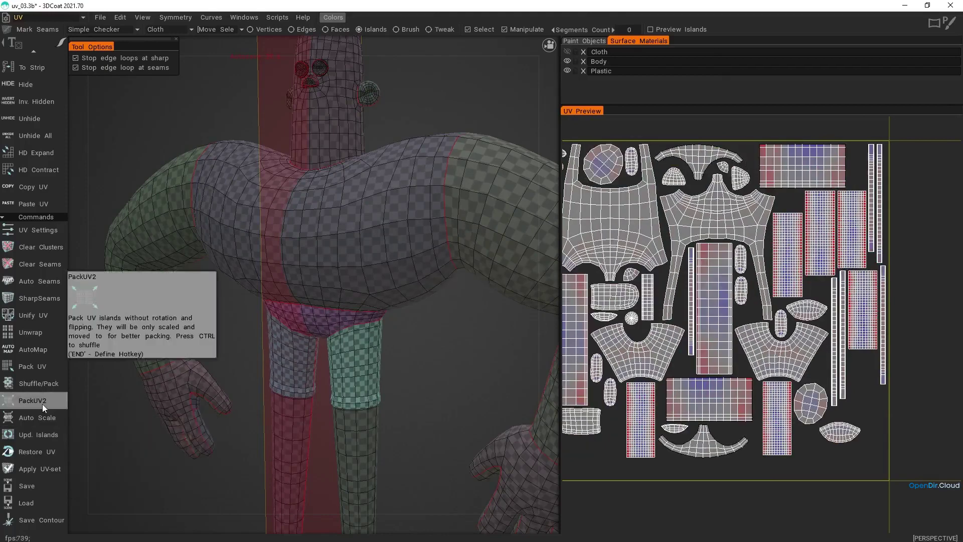
left_click(36, 466)
left_click(251, 299)
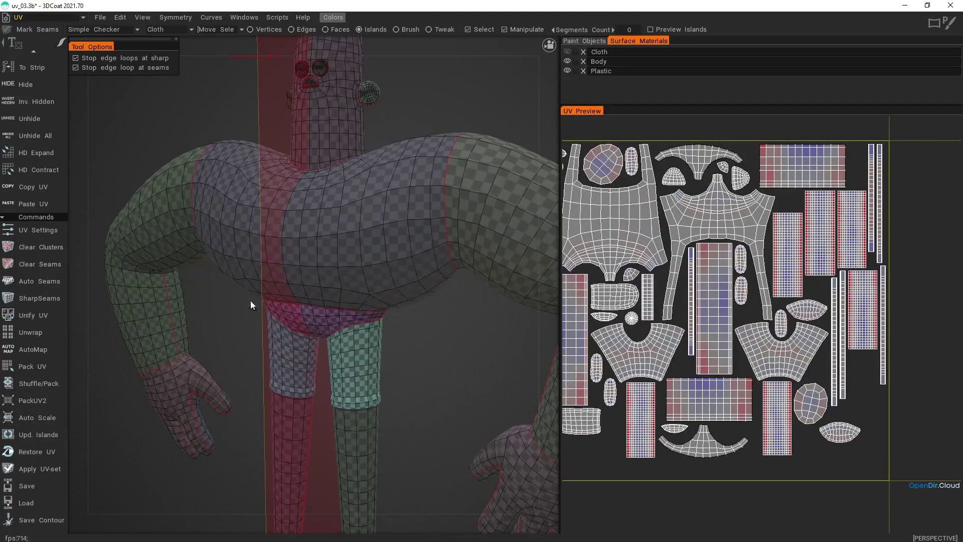
Step: Switch to the Plastic UV-set and repack its islands with PackUV2 until they fill the tile more evenly
left_click(192, 30)
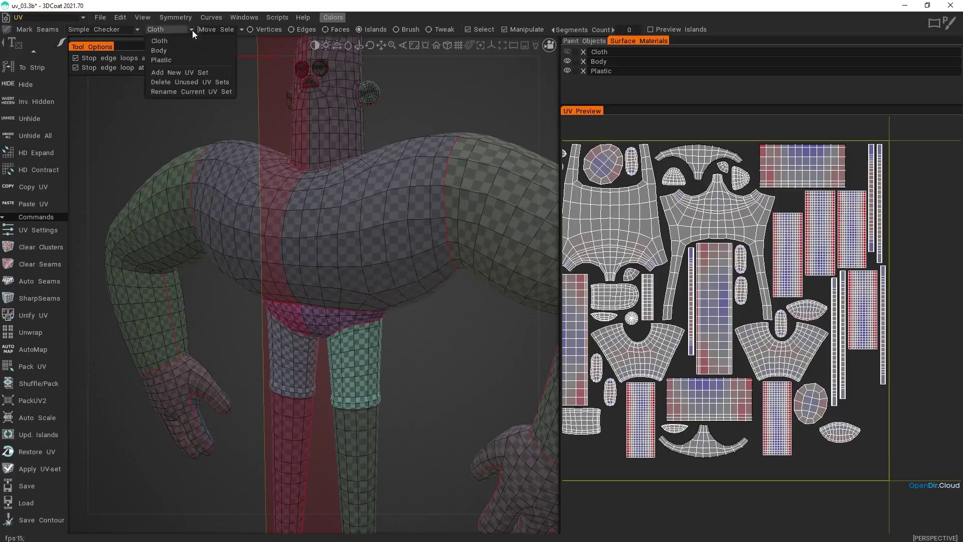
left_click(173, 59)
middle_click_drag(714, 358, 745, 360)
left_click(42, 403)
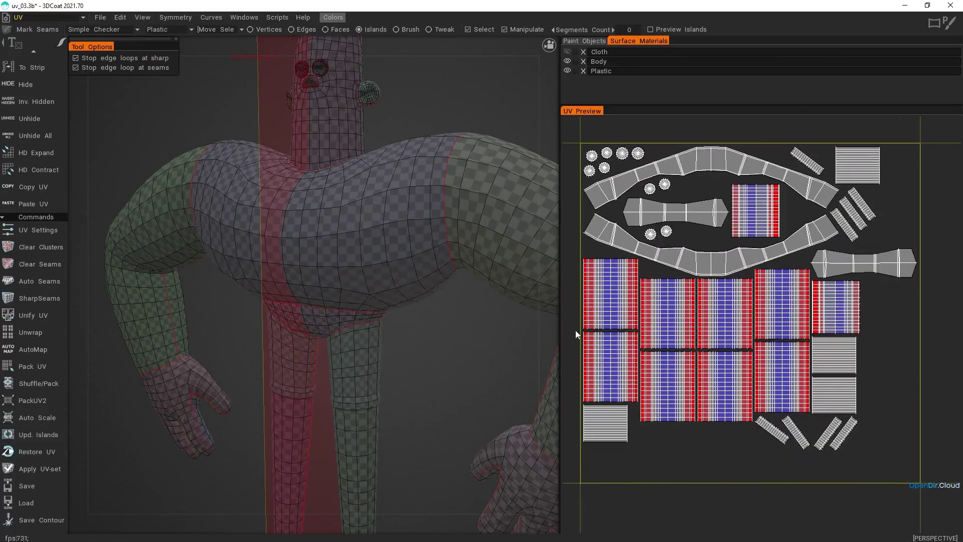
left_click(53, 400)
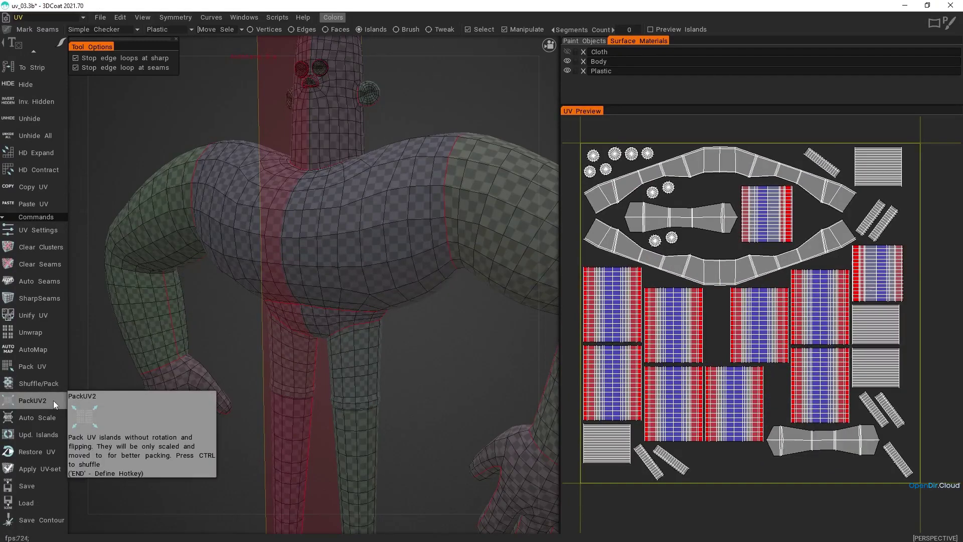
left_click(53, 400)
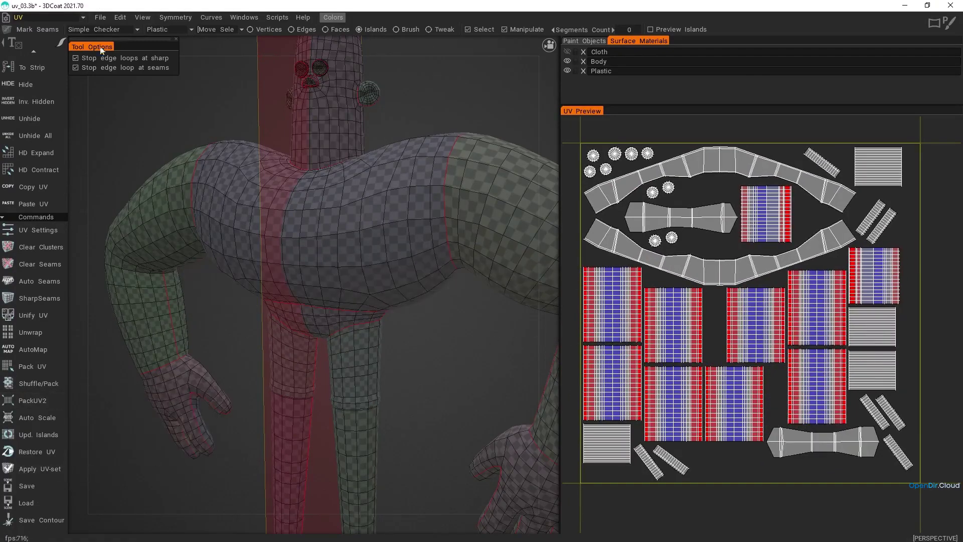
Step: Save the project as a new version, uv_04.3b, and unhide the Cloth surface material
left_click(101, 18)
left_click(567, 52)
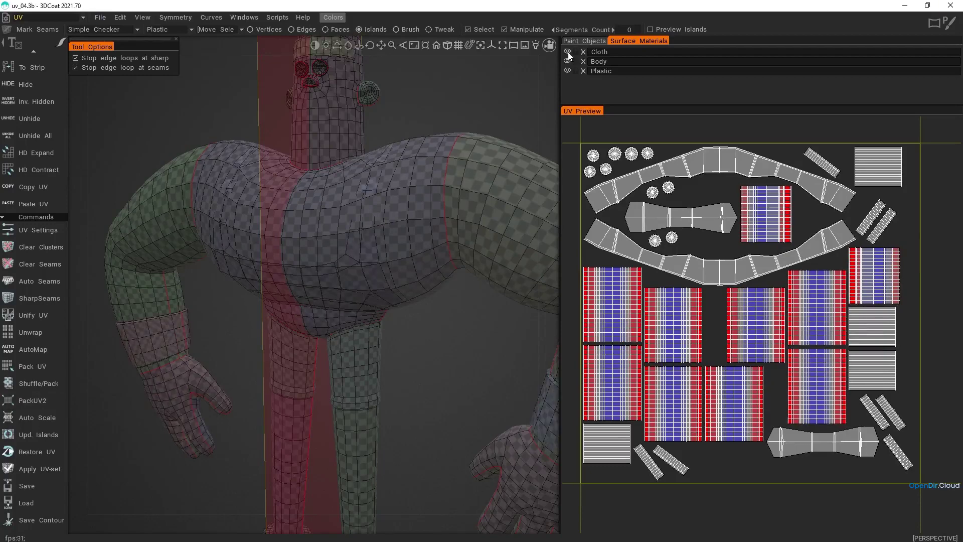
left_click(176, 29)
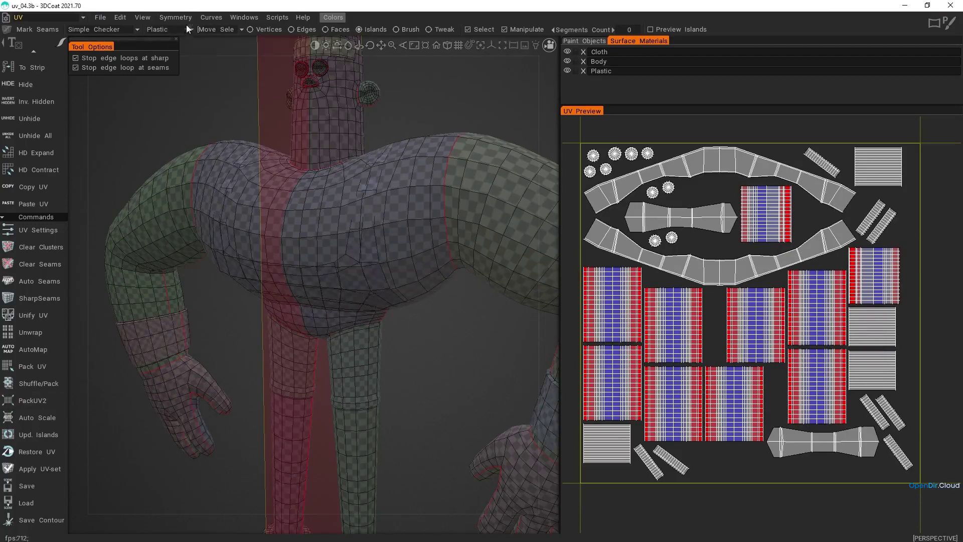
left_click(187, 29)
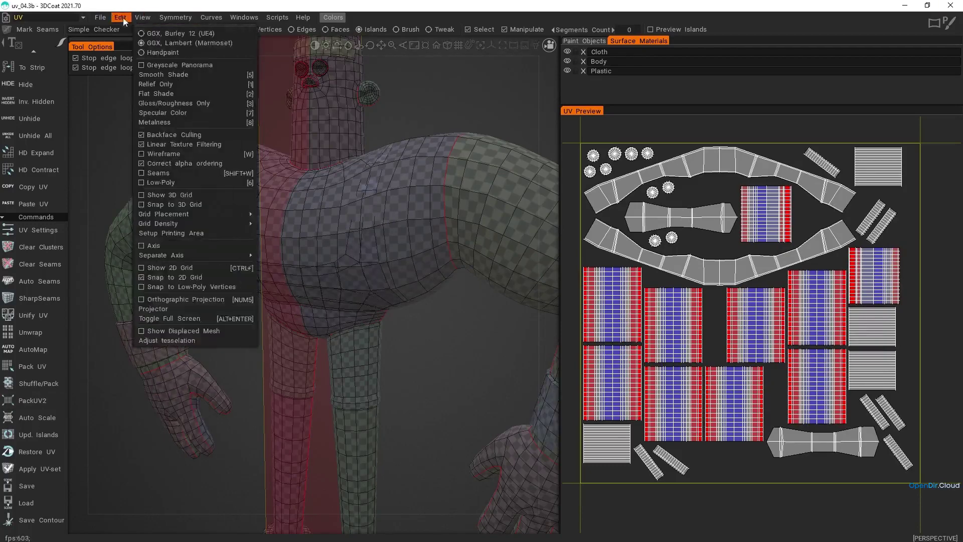
Step: Export only the geometry, without textures, as the OBJ file Partymaker_UV in the 04_UV\C4d folder
left_click(100, 17)
mouse_move(115, 92)
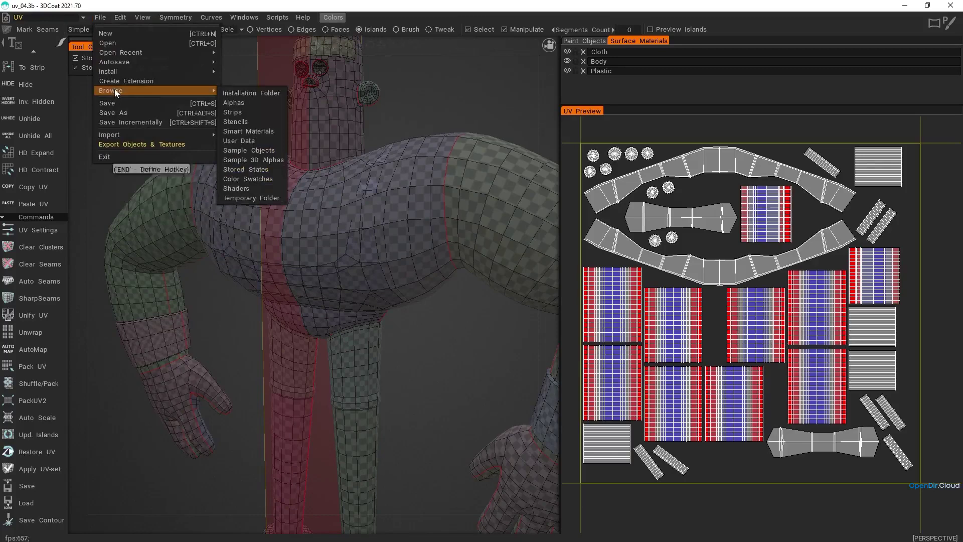
left_click(117, 144)
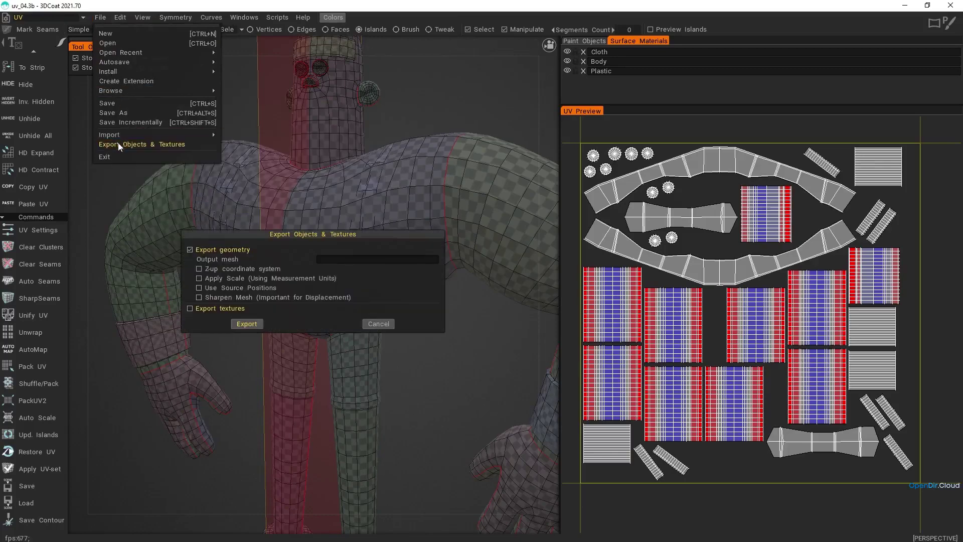
left_click(190, 308)
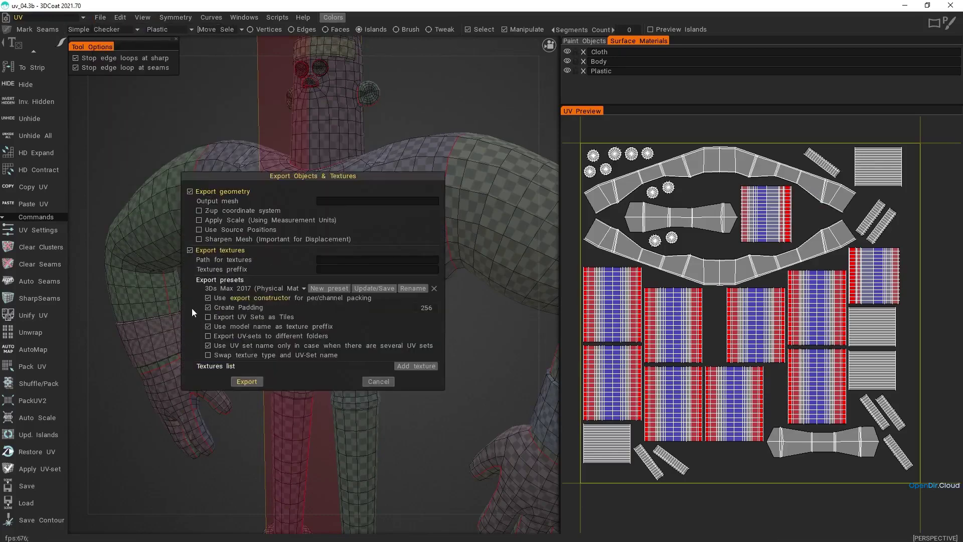
left_click(190, 250)
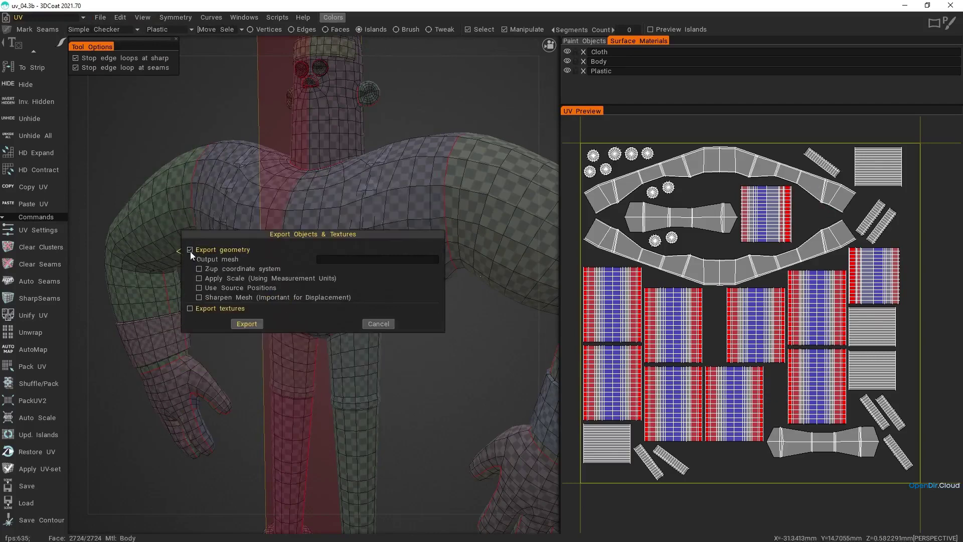
left_click(338, 260)
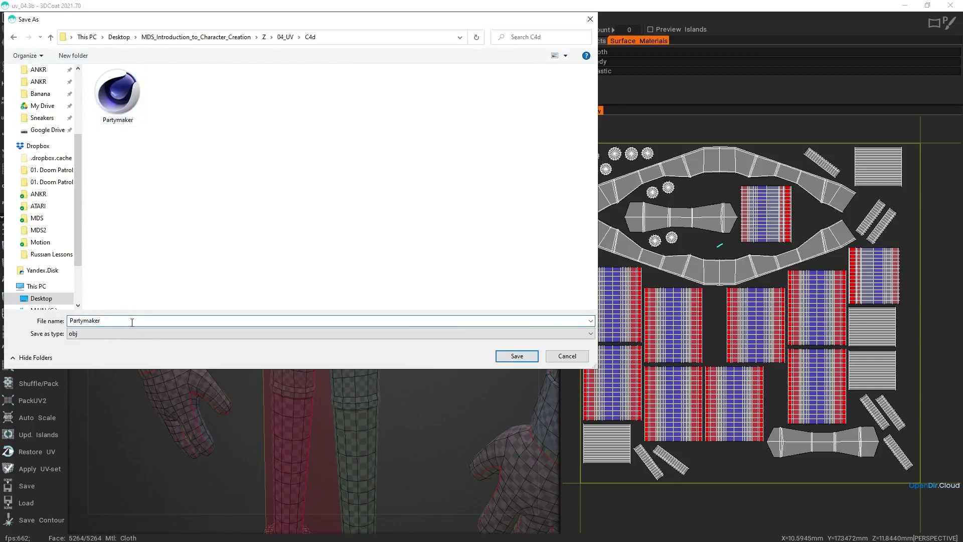
type("_UV")
left_click(518, 354)
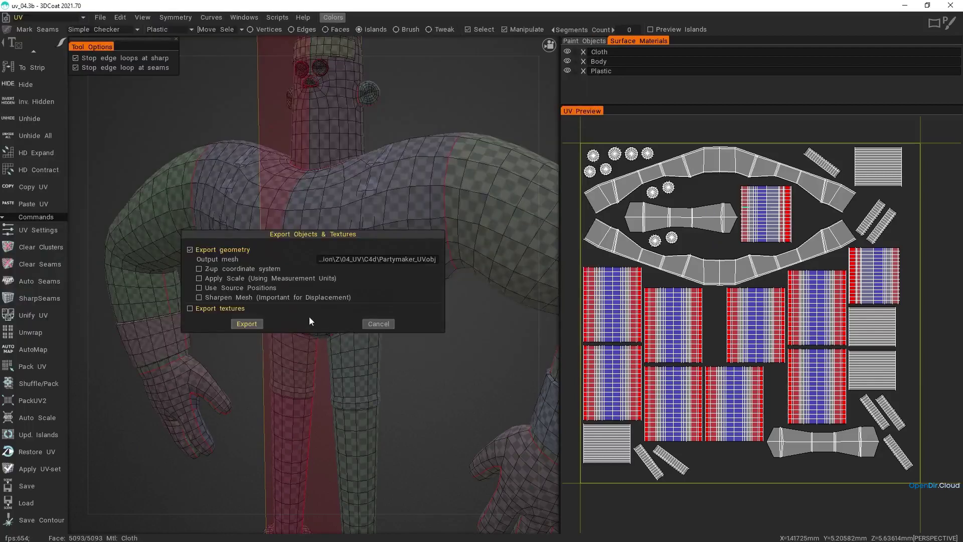
left_click(246, 324)
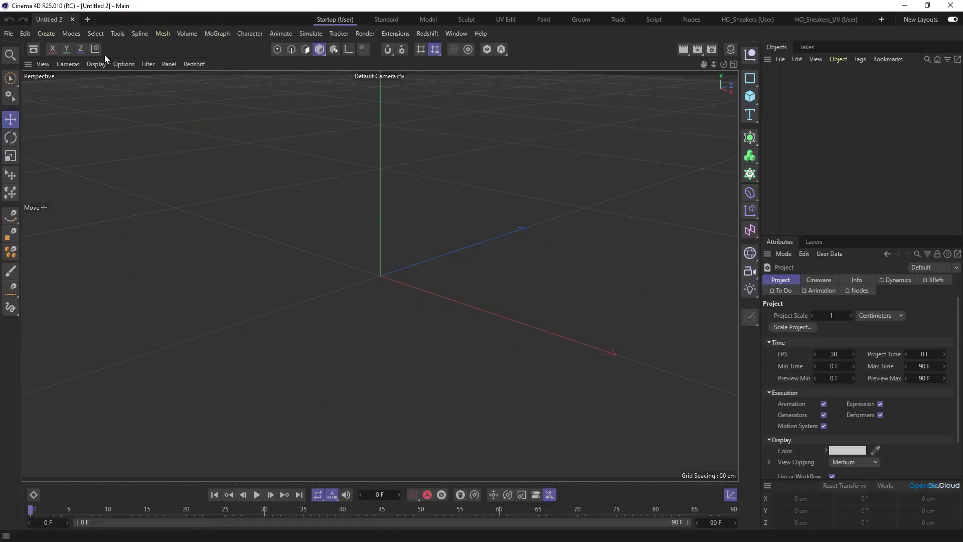
Step: Open the exported OBJ file Partymaker_UV from the 04_UV\C4d folder in Cinema 4D with the default import settings
left_click(9, 33)
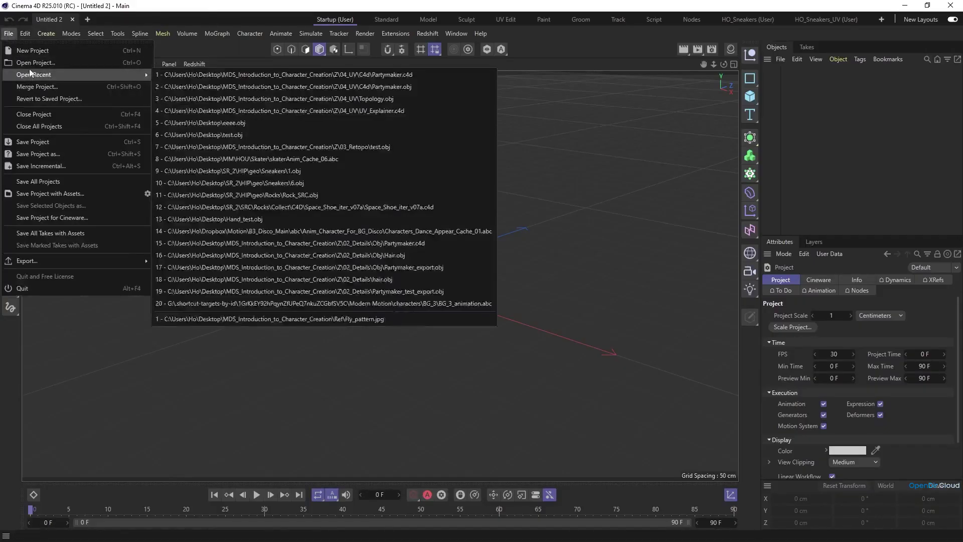
left_click(31, 72)
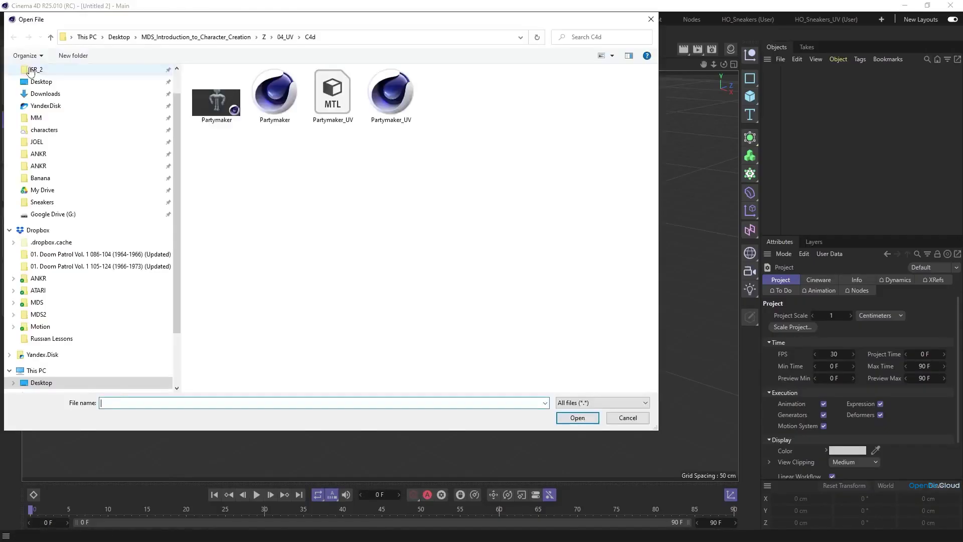
double_click(411, 104)
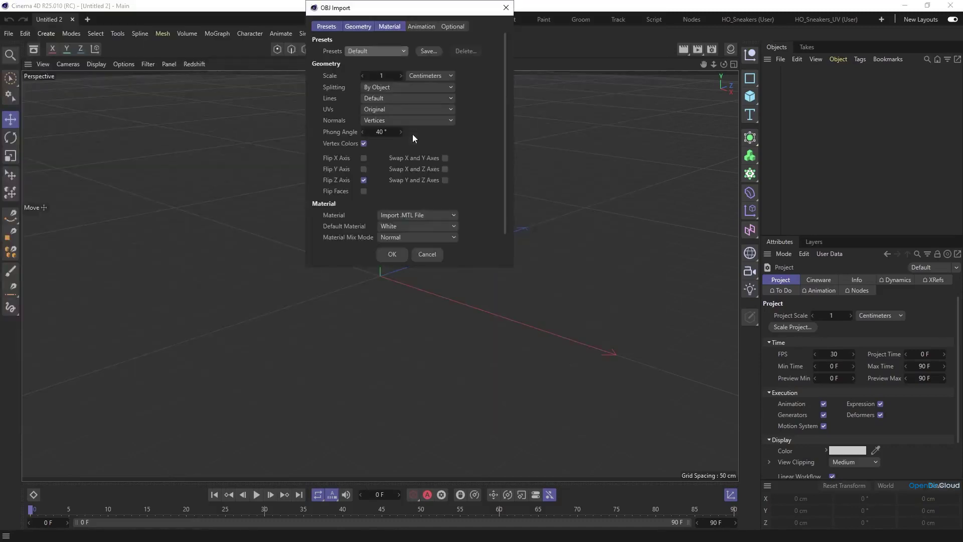
left_click(398, 254)
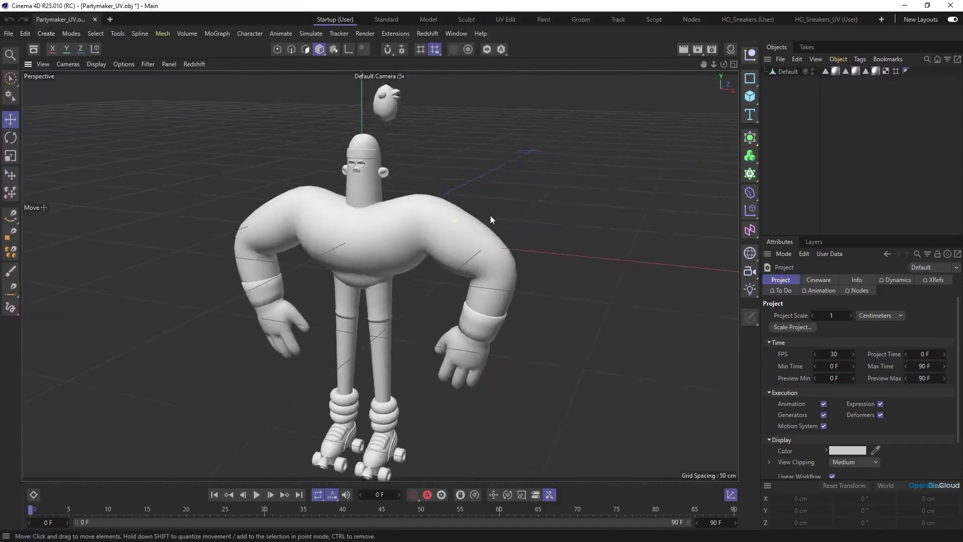
Step: Display the imported character in the perspective view with shading and wireframe lines
left_click_drag(494, 216, 413, 238, "alt")
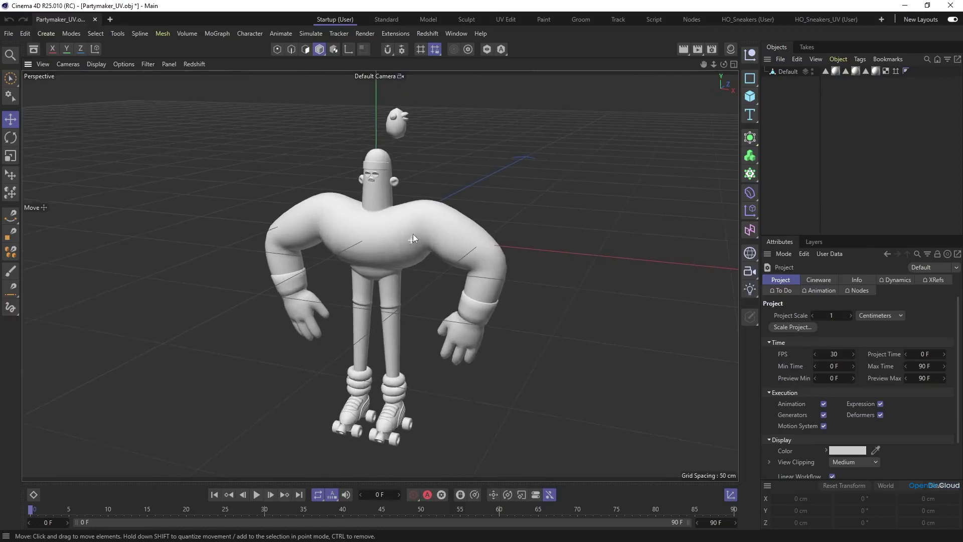
key("n")
key("b")
right_click_drag(381, 253, 394, 267, "alt")
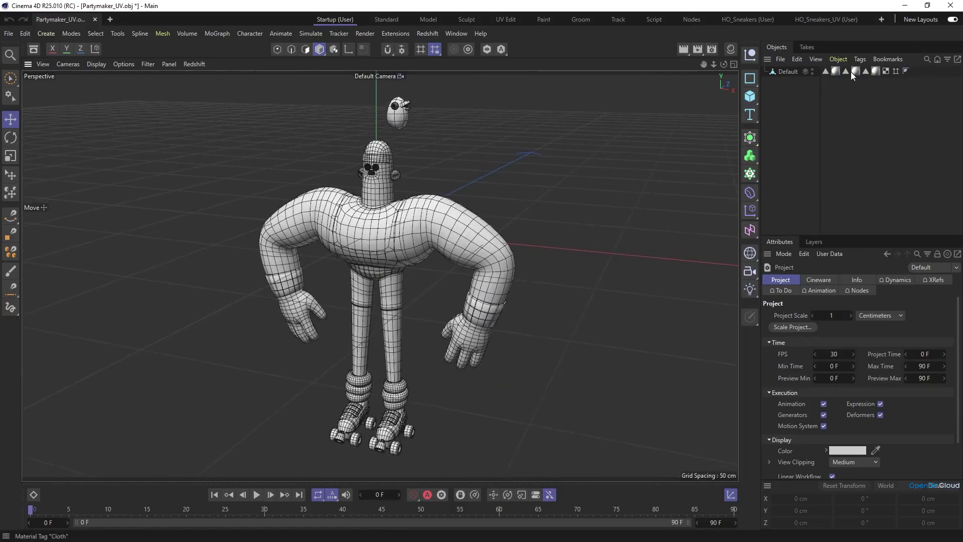
Step: Check the imported polygon selections by selecting the polygons of the Plastic, Cloth and Body selection tags one after another
double_click(826, 71)
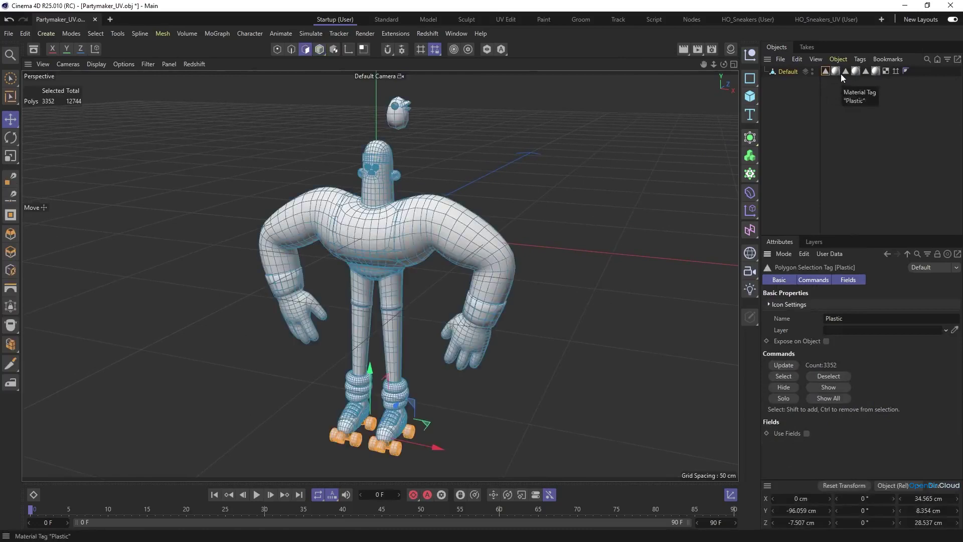
double_click(846, 71)
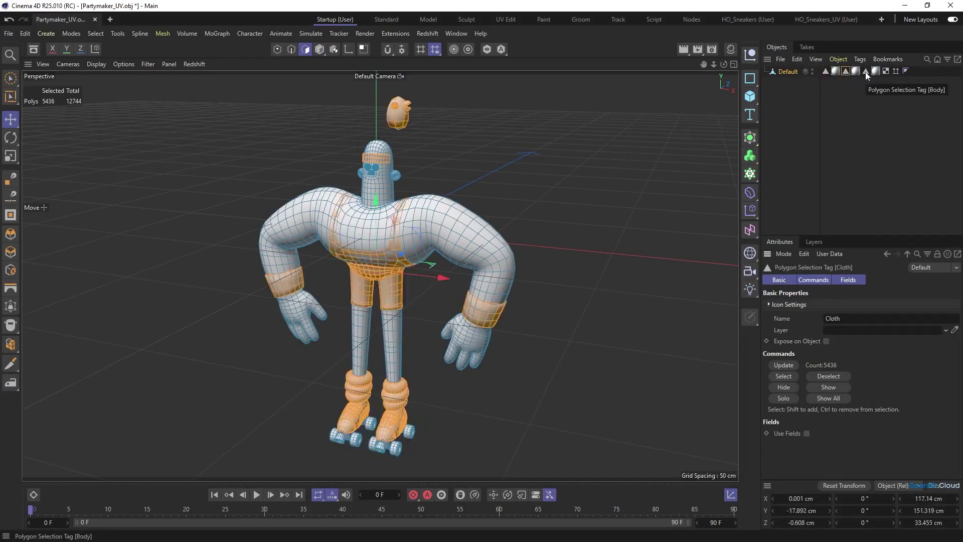
double_click(865, 72)
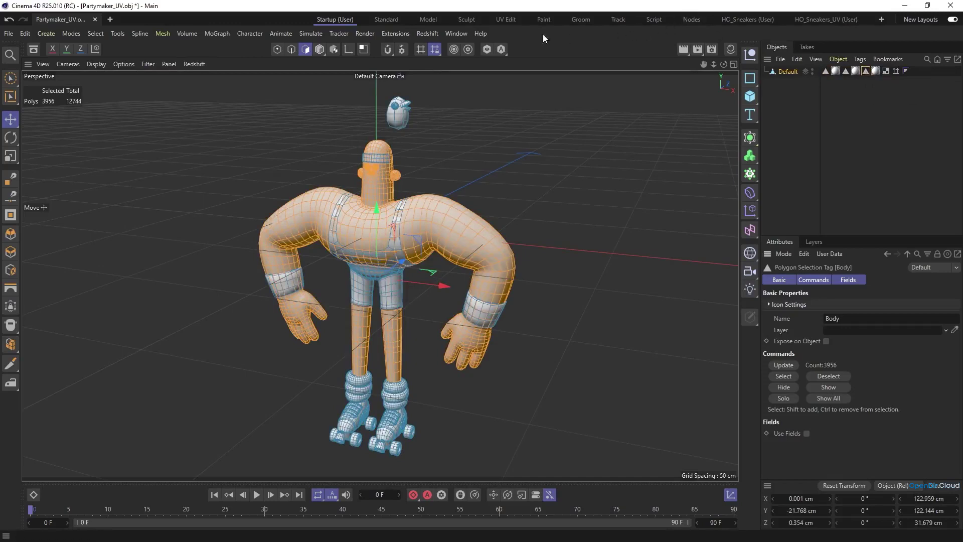
Step: Switch to the UV Edit layout and inspect the UV islands of the Body, Cloth and Plastic material tags in turn
left_click(505, 19)
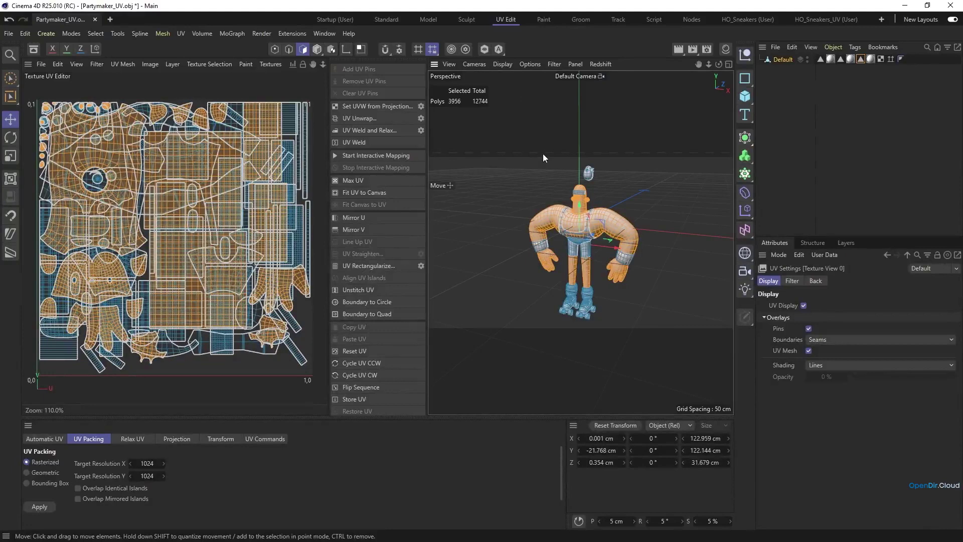
left_click(870, 69)
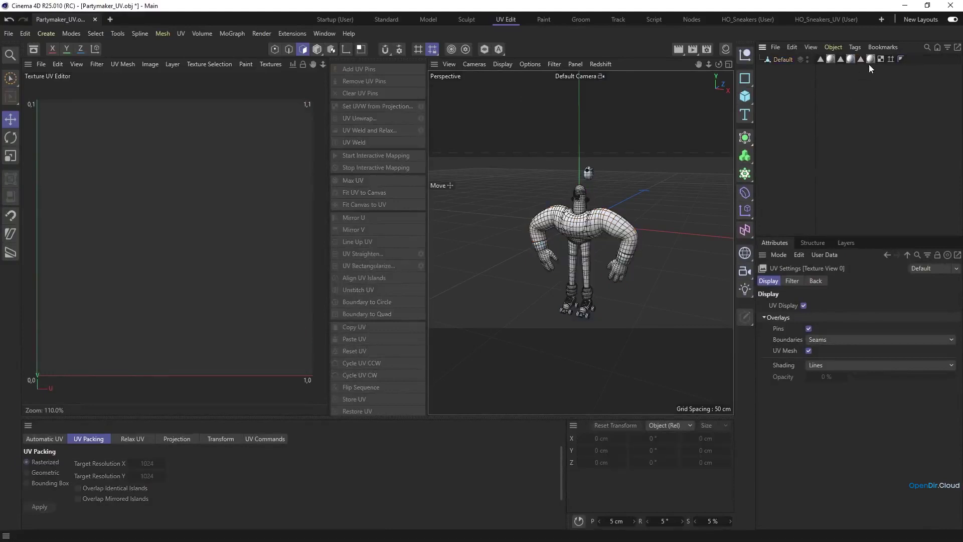
left_click(870, 59)
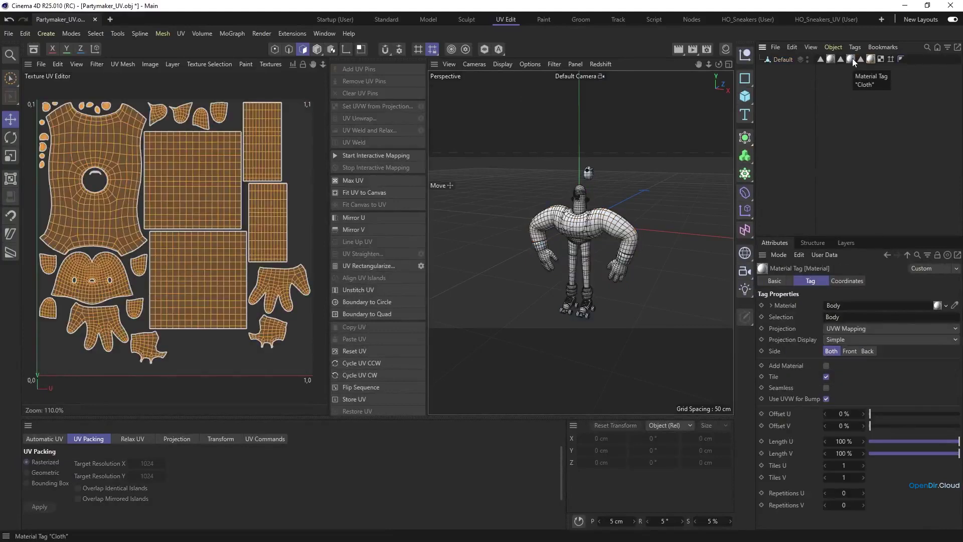
left_click(853, 61)
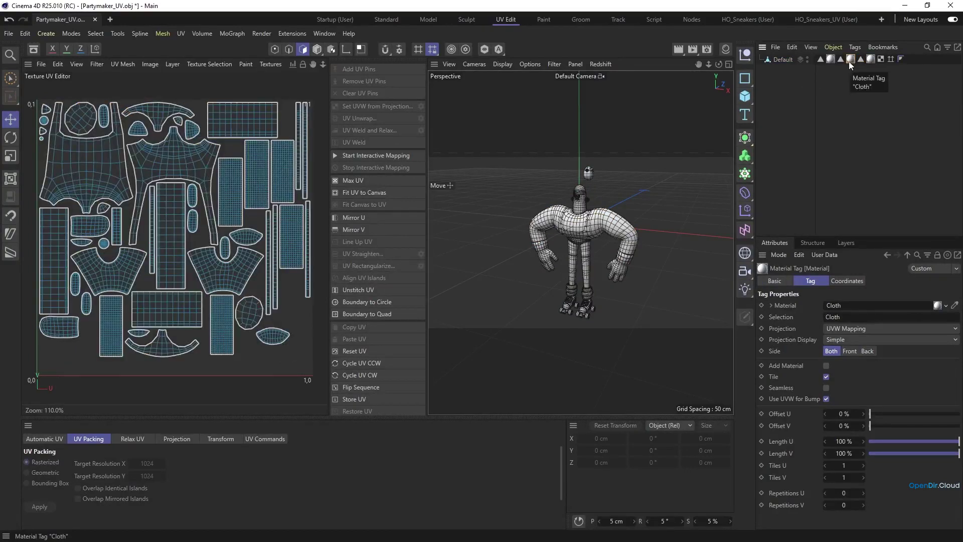
left_click(831, 61)
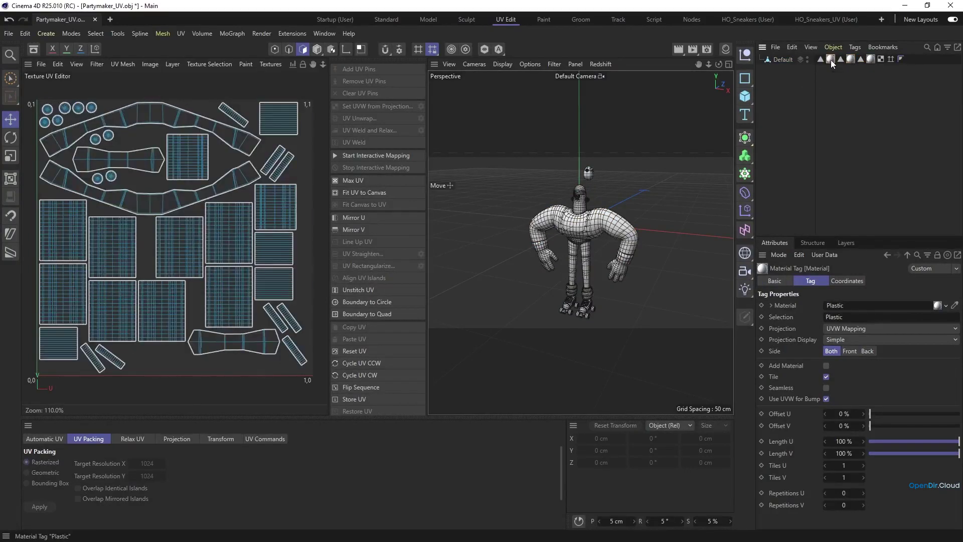